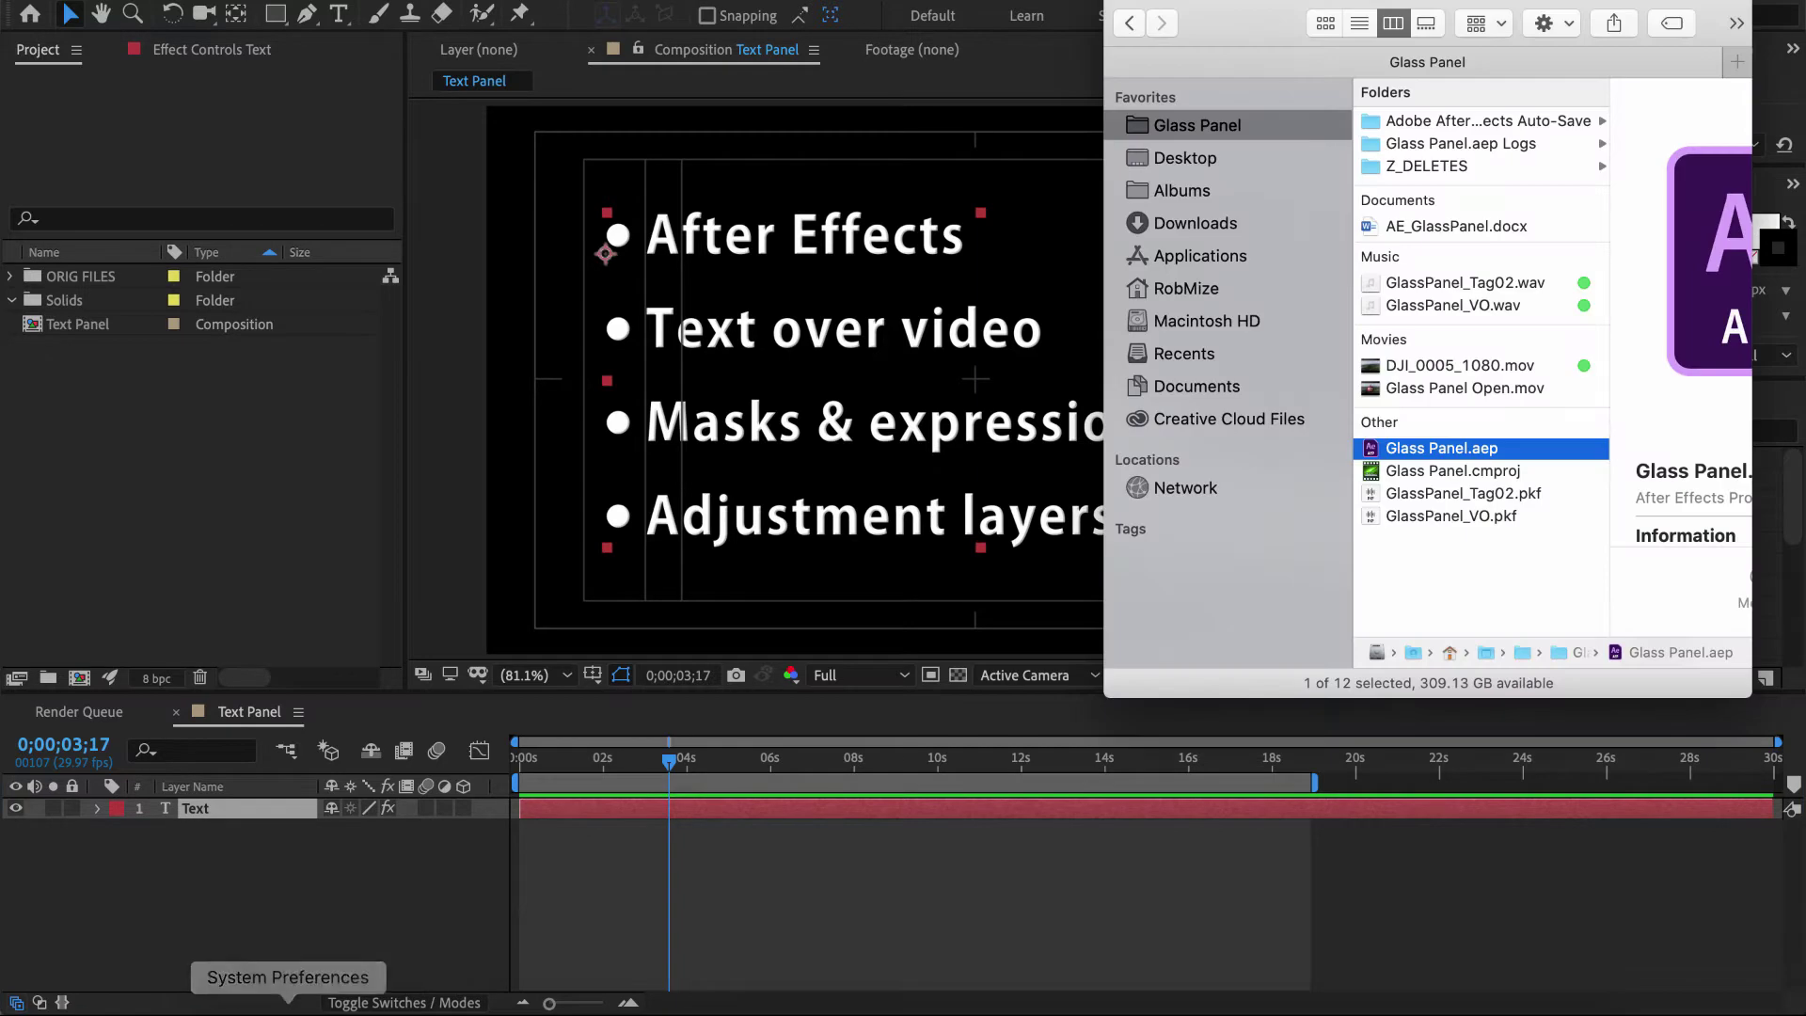
- Add the drone clip DJI_0005_1080.mov to the Text Panel composition beneath the Text layer
drag(1460, 365, 242, 955)
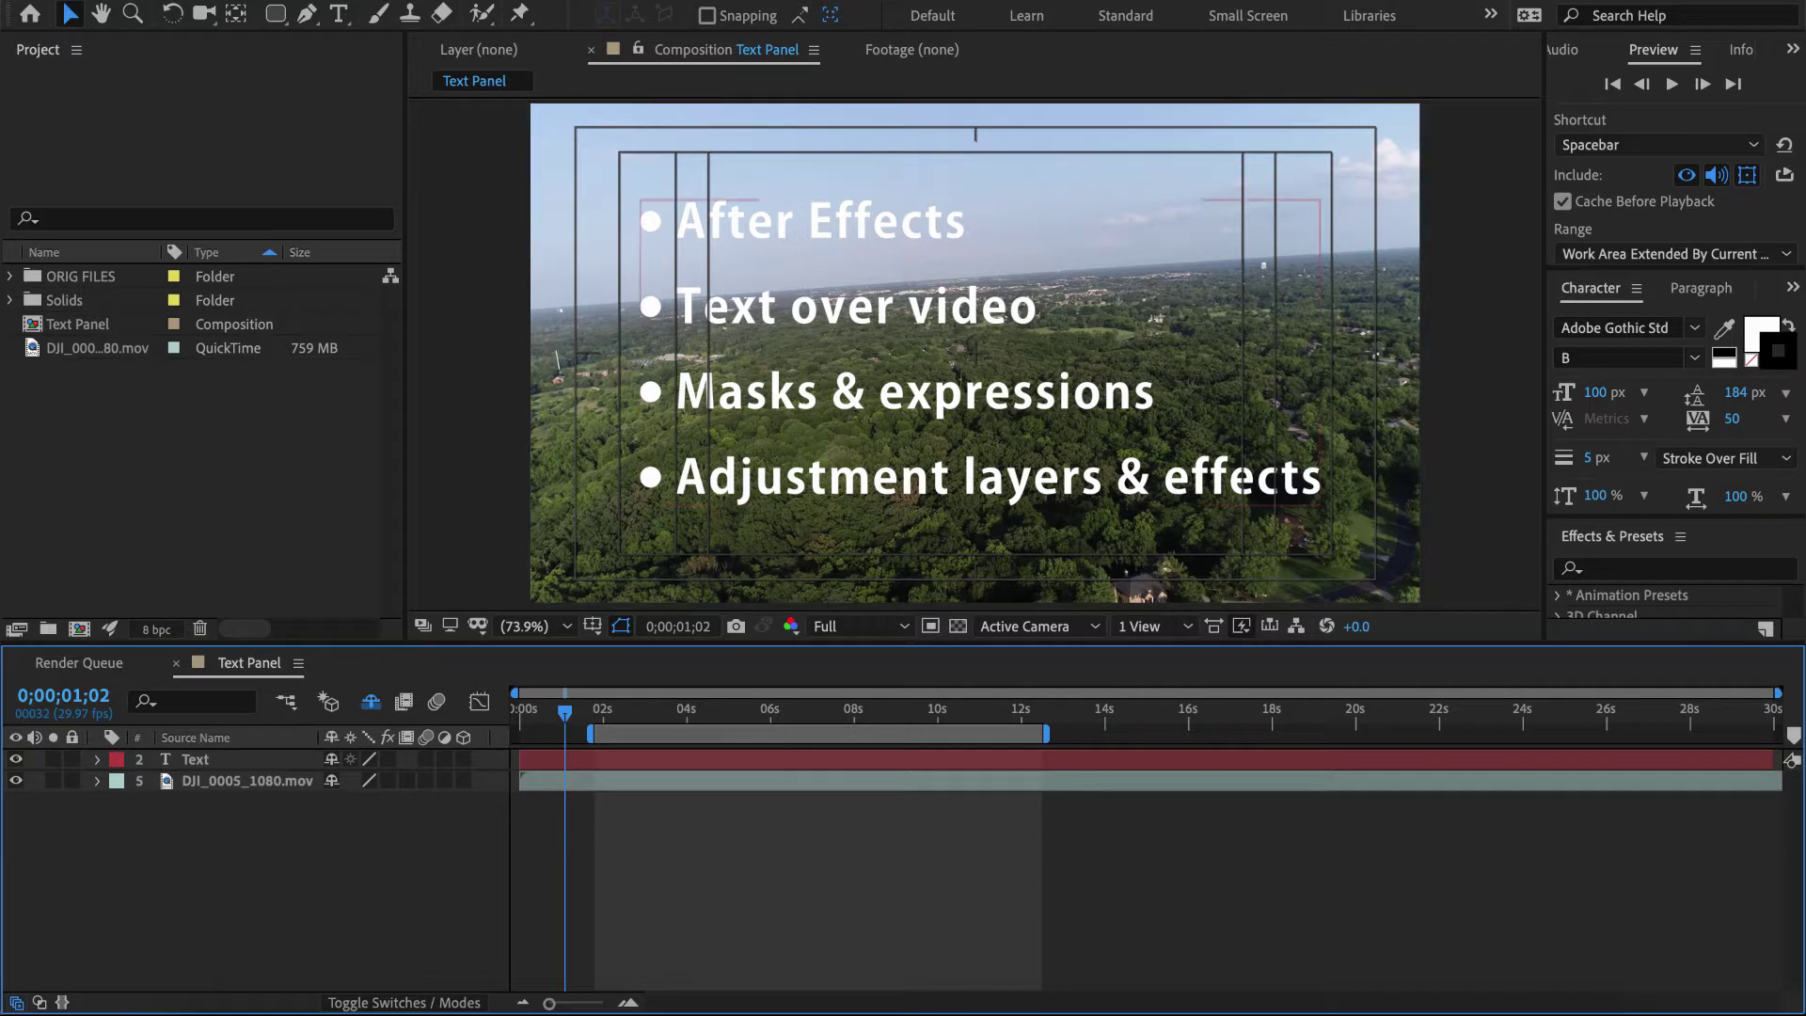
- Try a 5 px stroke around the characters of the Text layer, then undo the trial changes
click(196, 759)
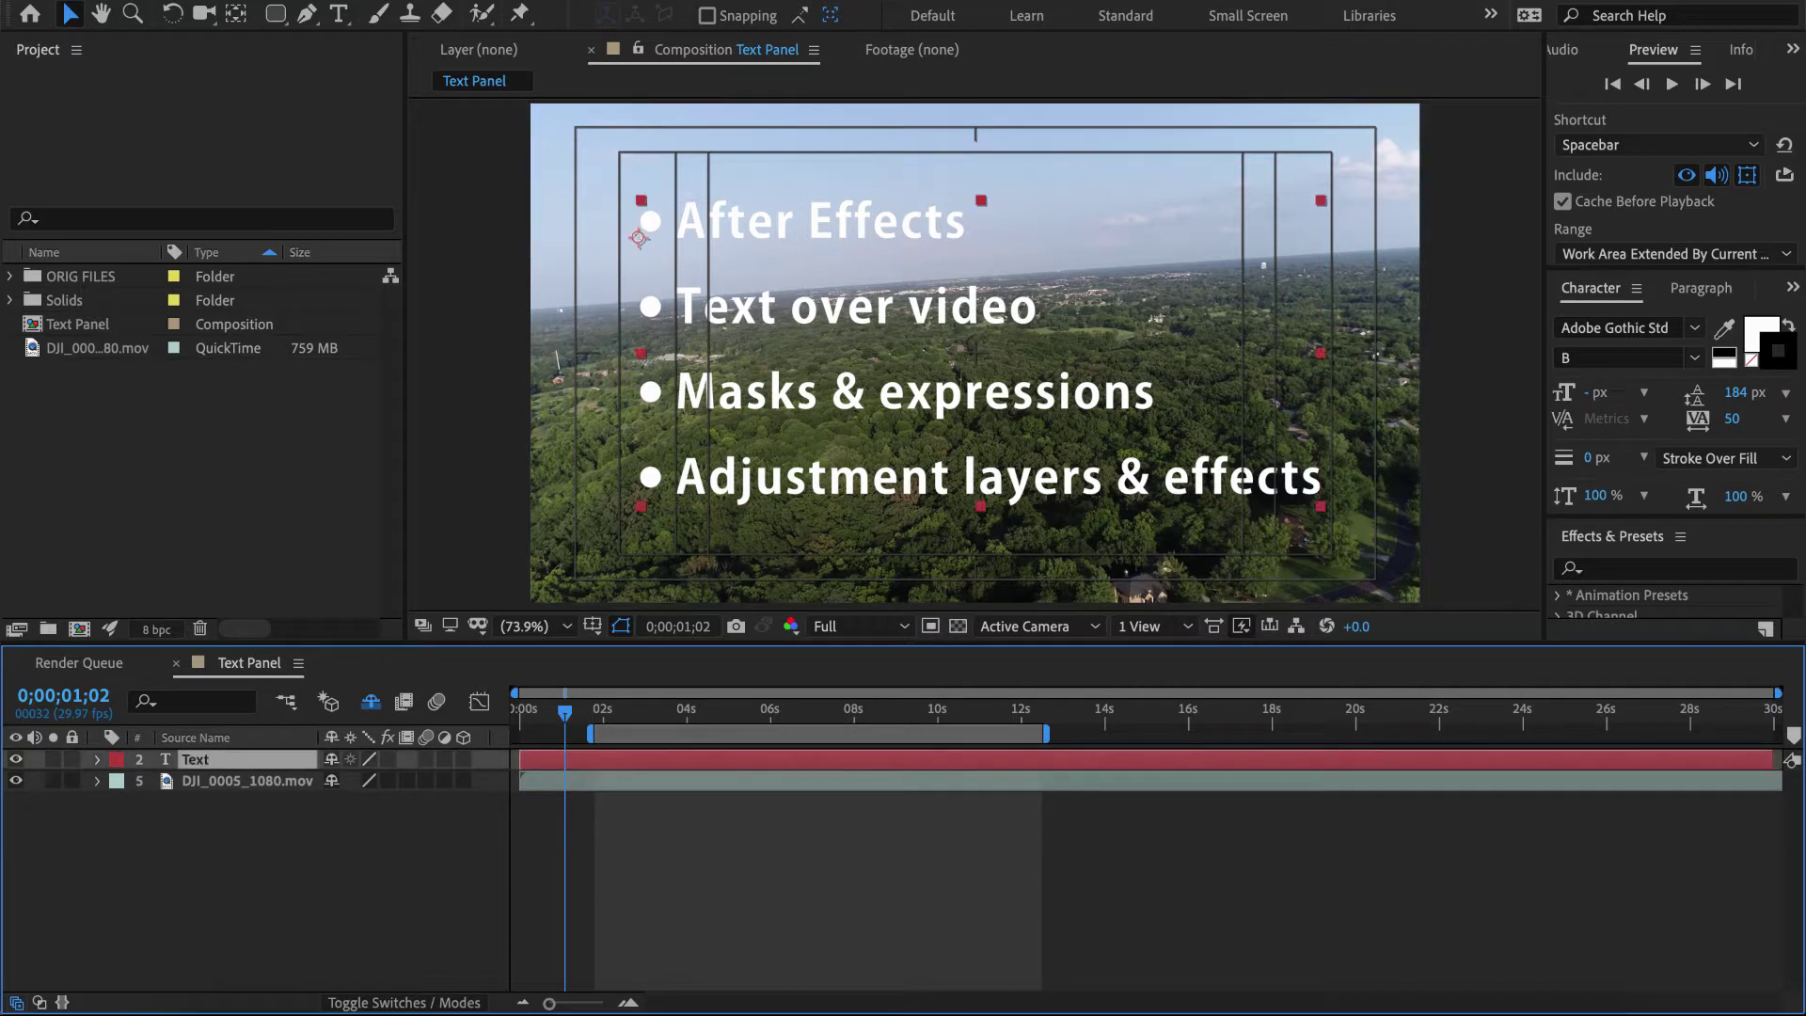
click(1598, 461)
drag(1599, 476, 1622, 476)
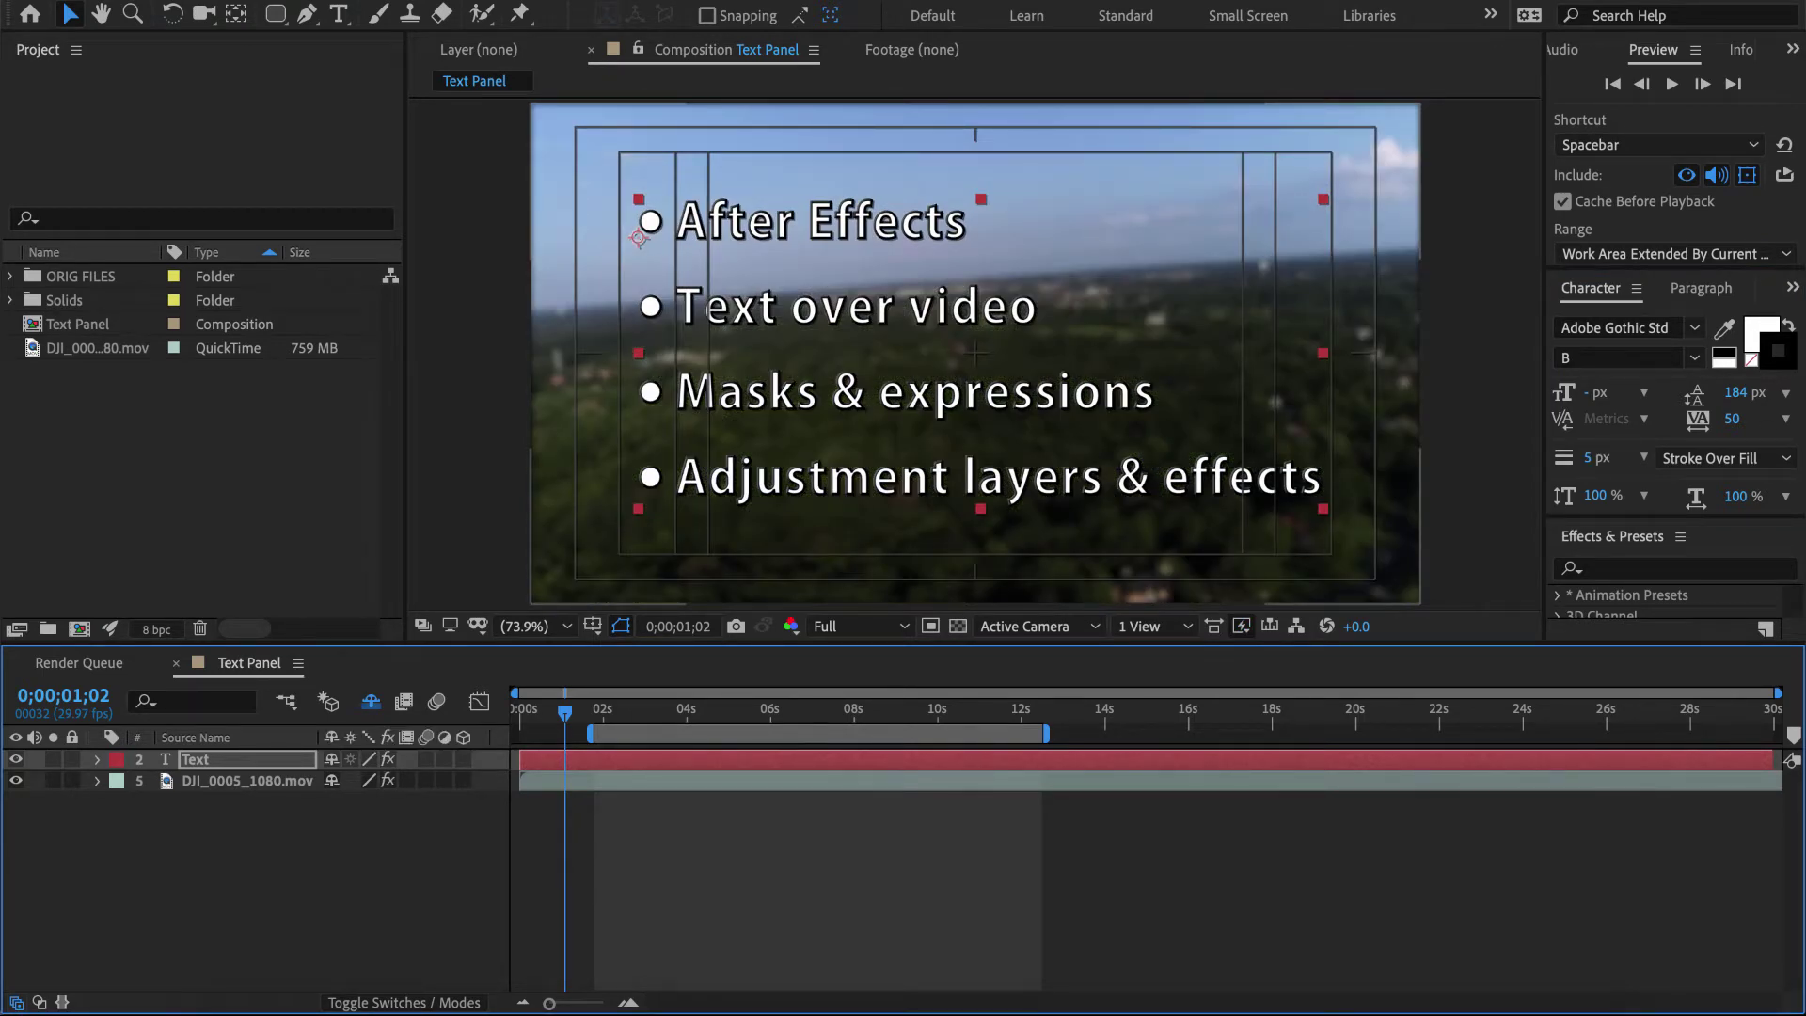
key(ctrl+z)
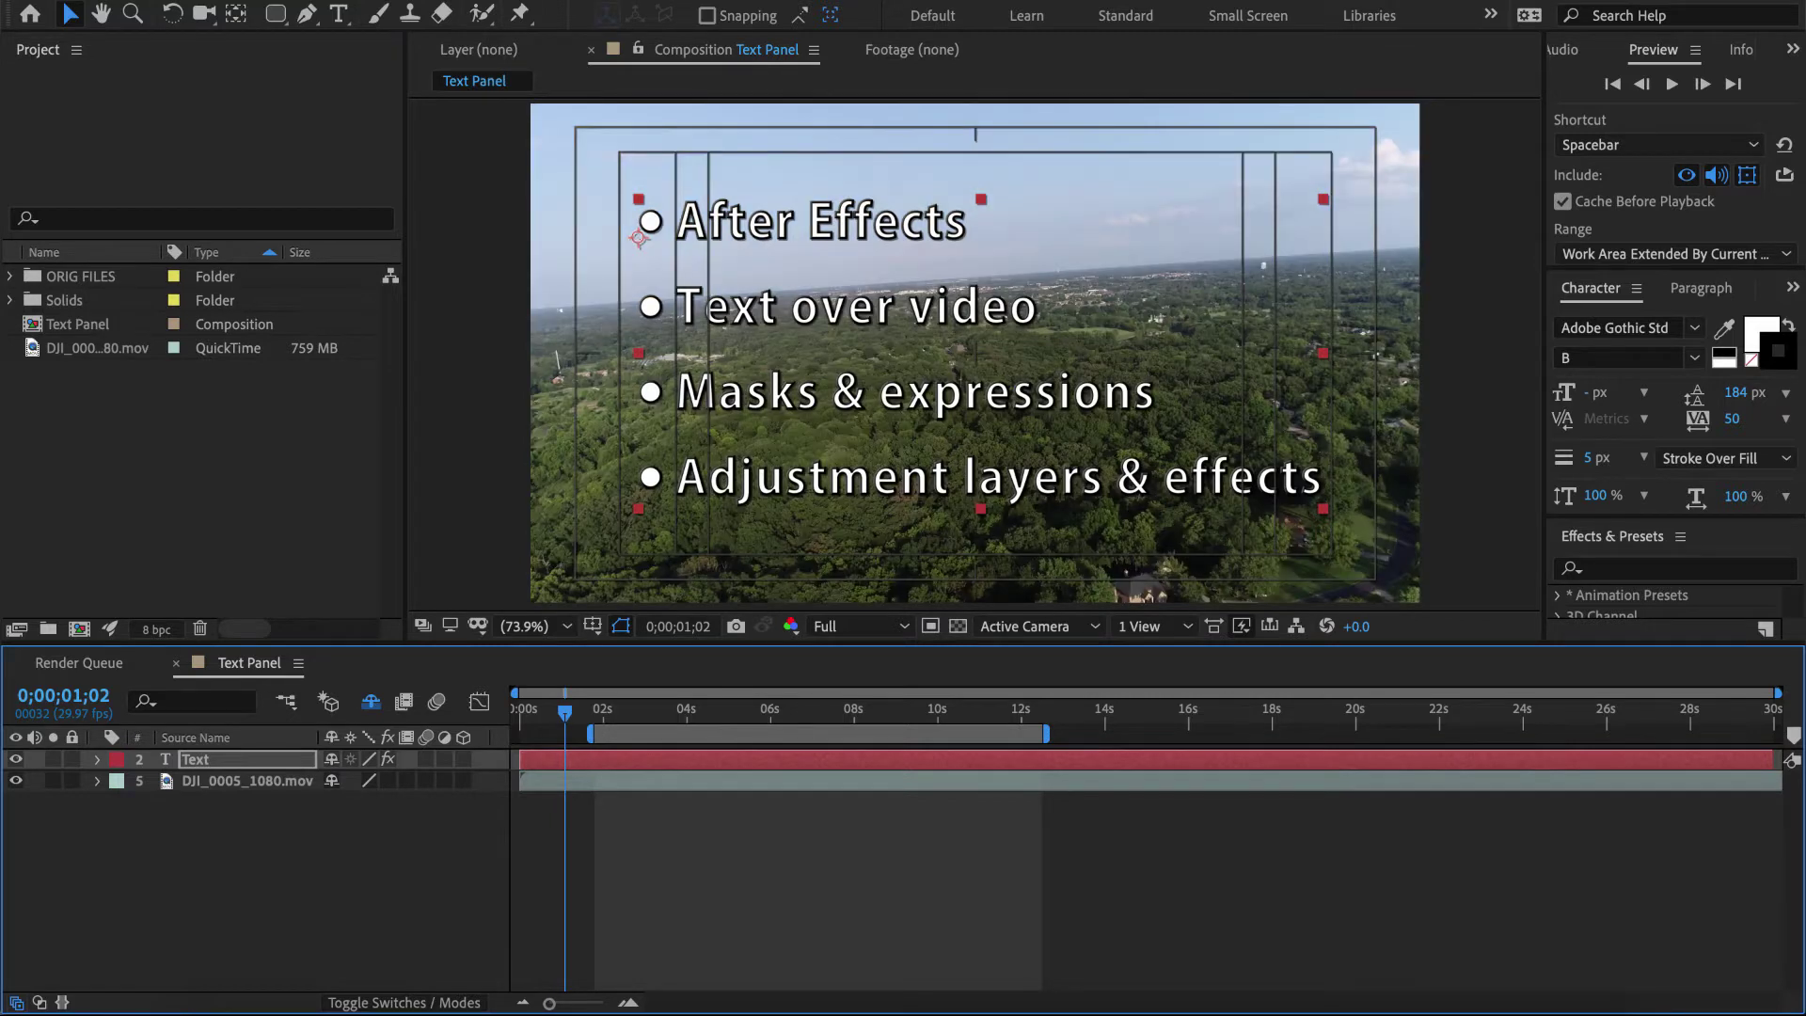
key(ctrl+z)
key(ctrl+z)
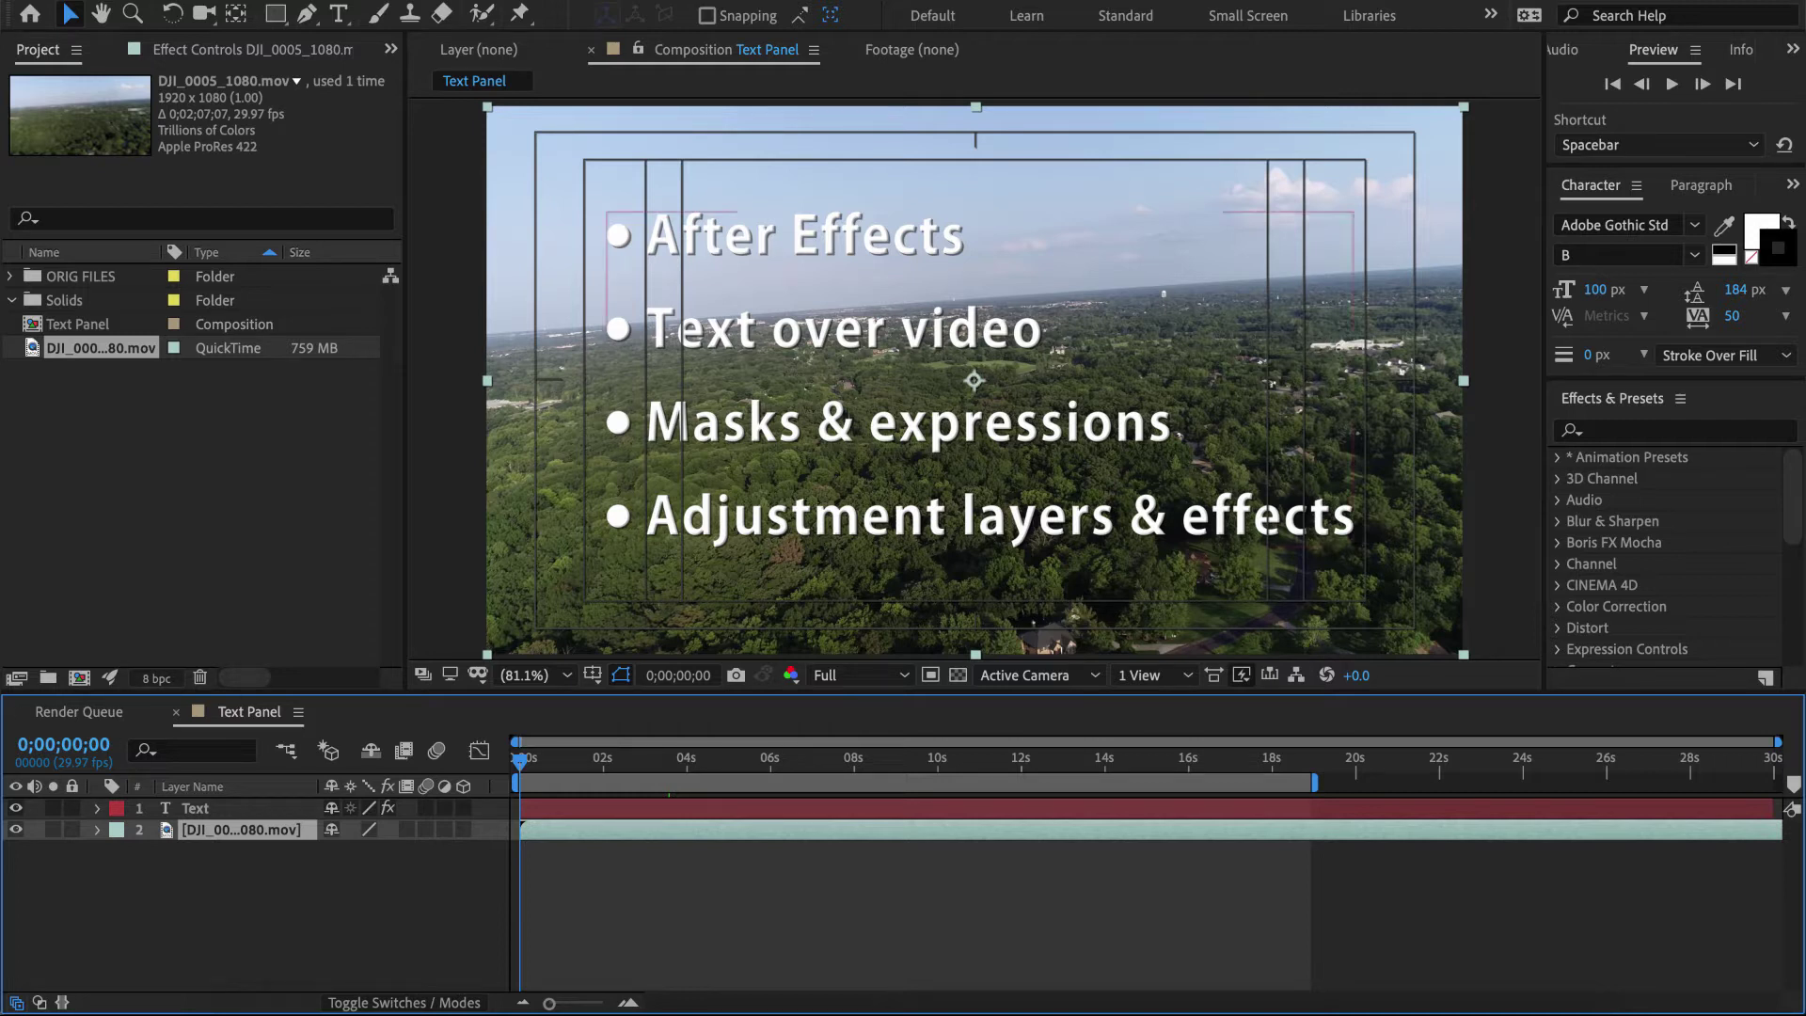
- Add a composition-sized rounded rectangle mask to the Text layer
click(894, 376)
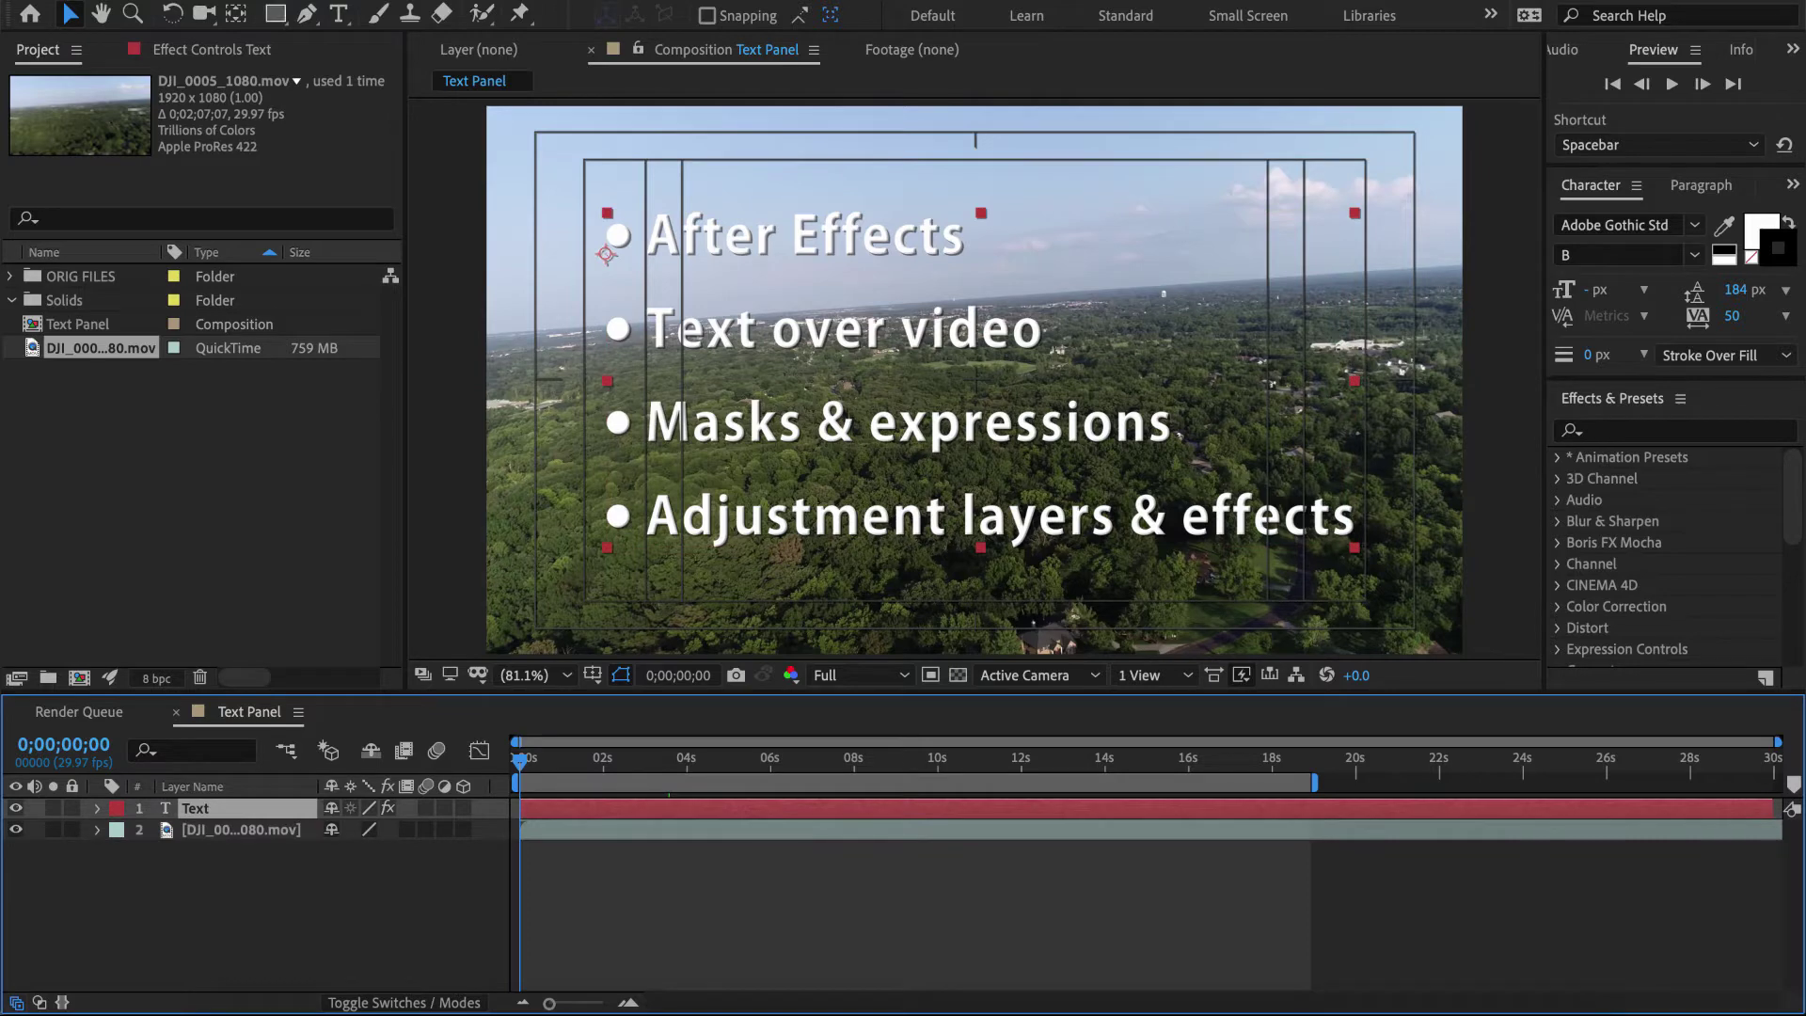
drag(275, 13, 345, 55)
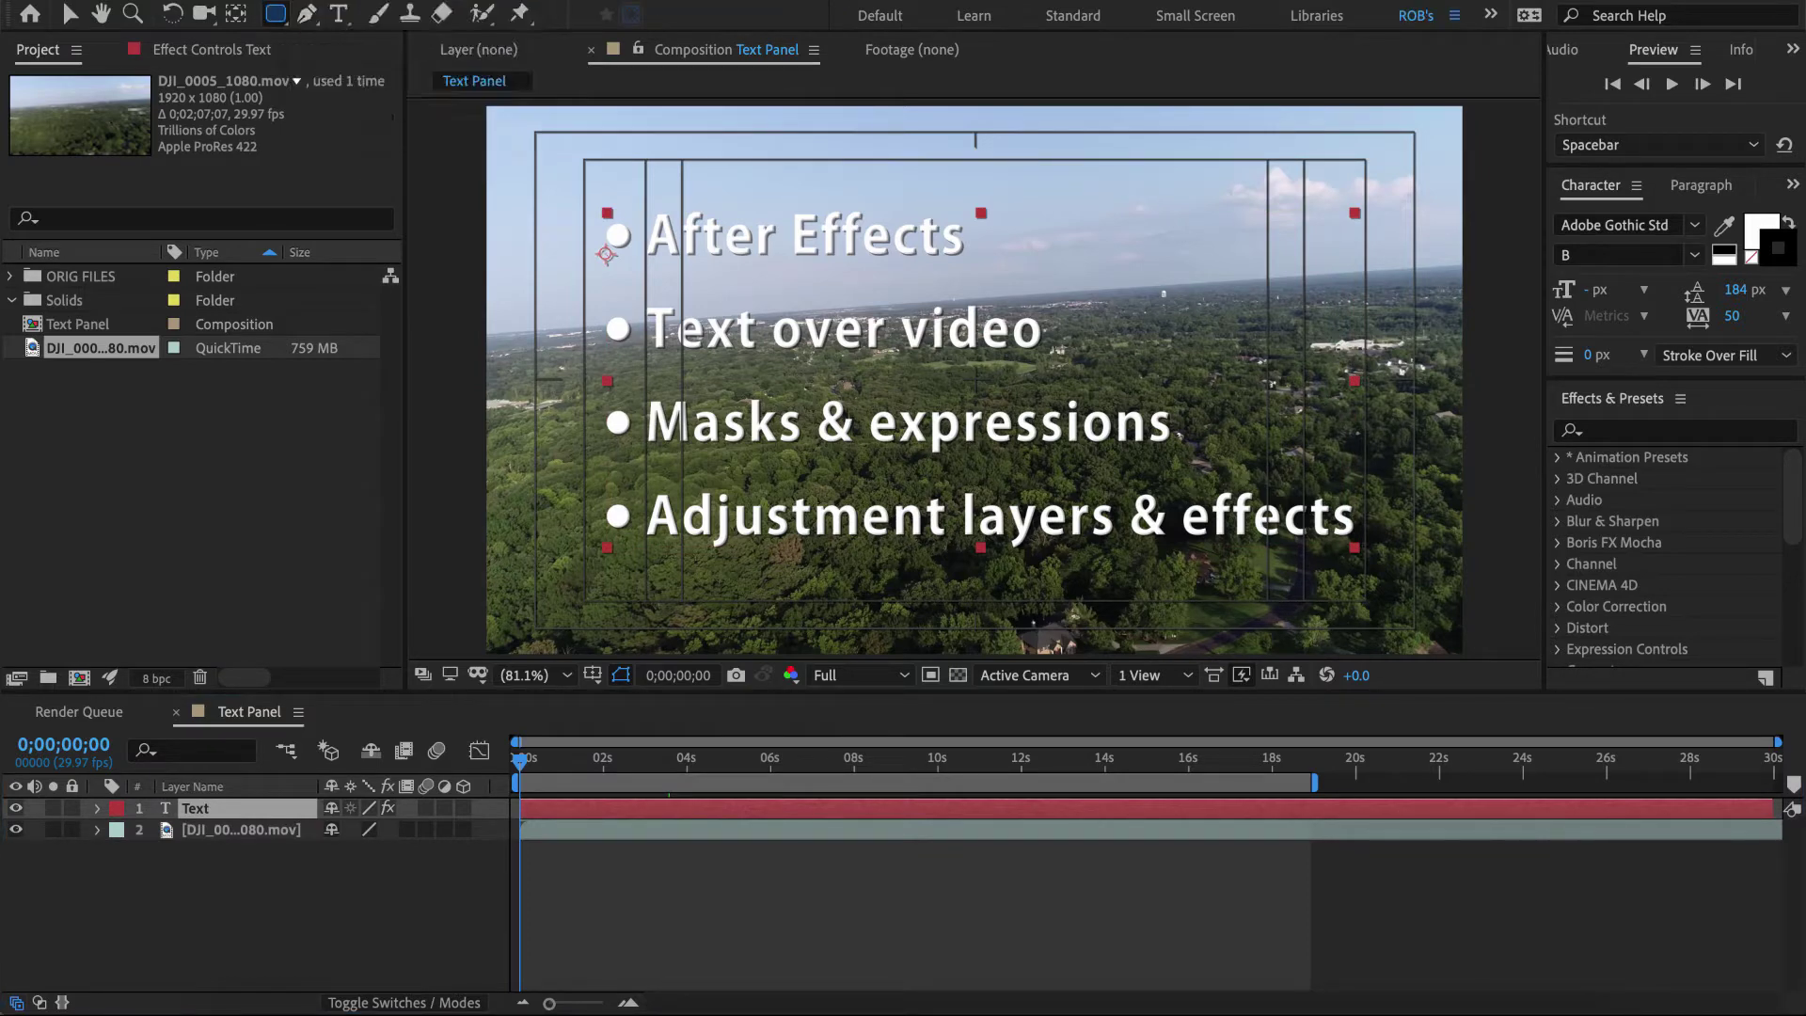
double_click(275, 13)
key(v)
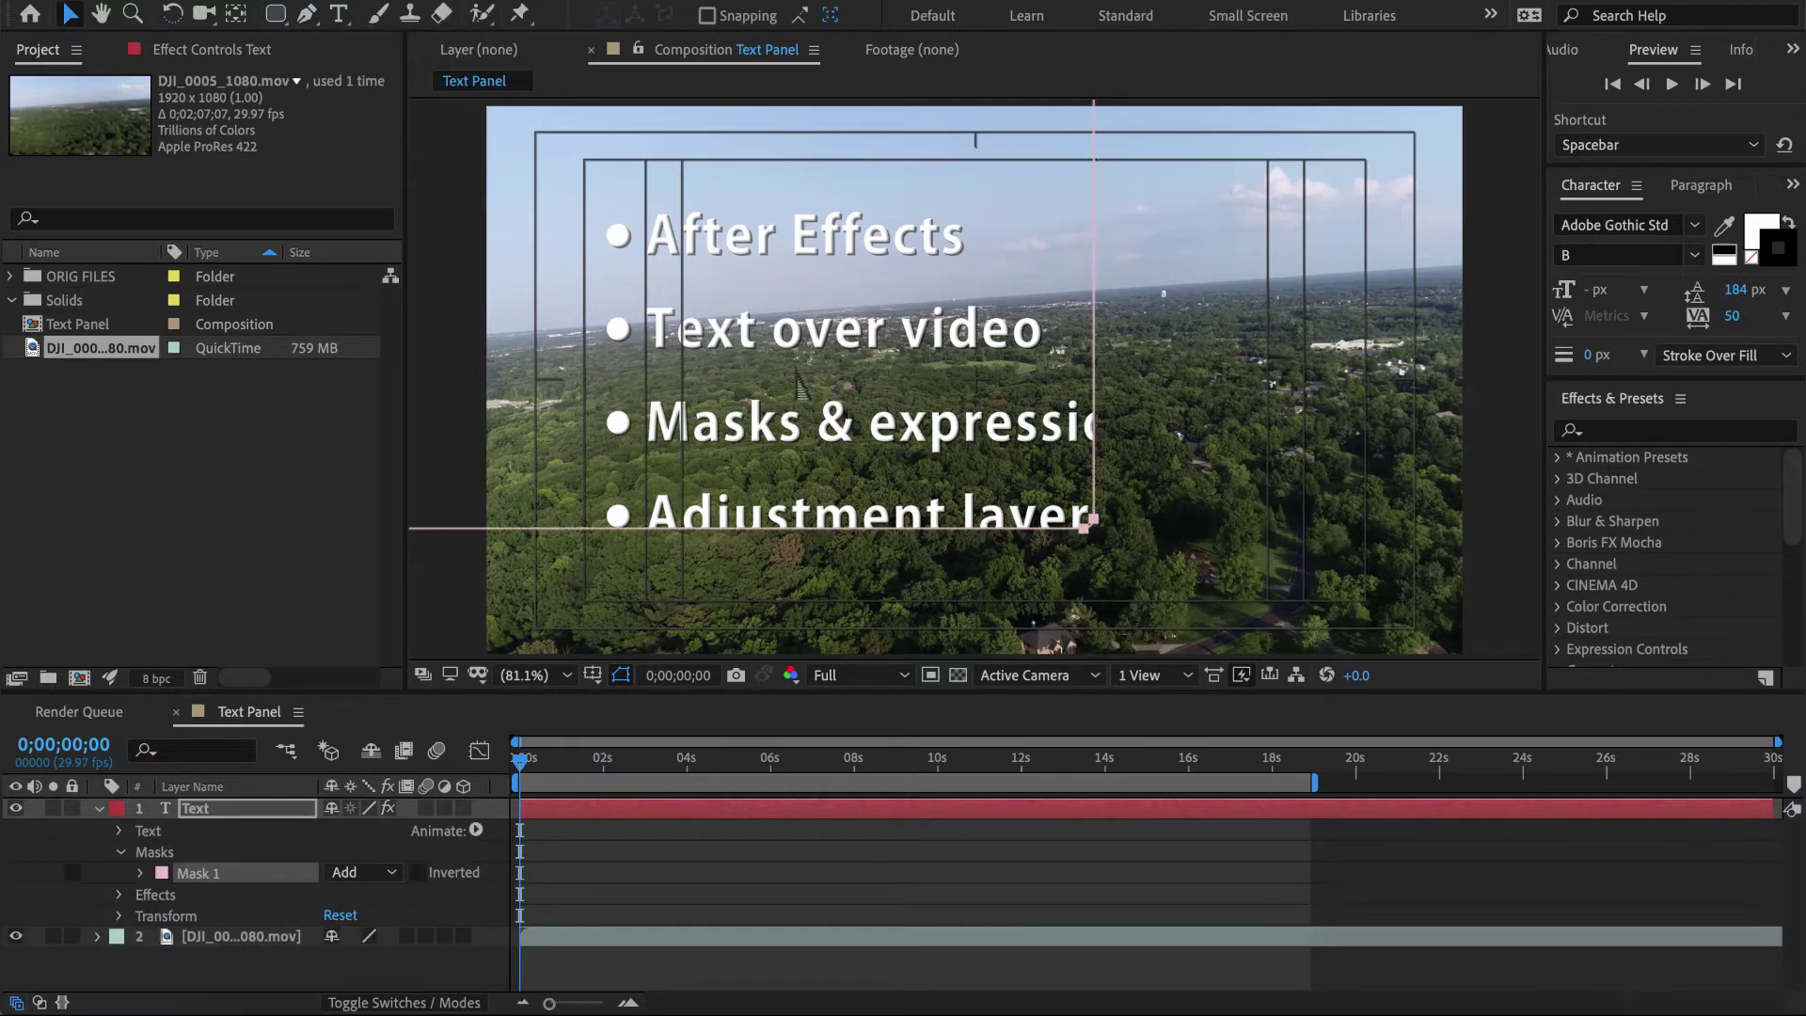
key(comma)
key(comma)
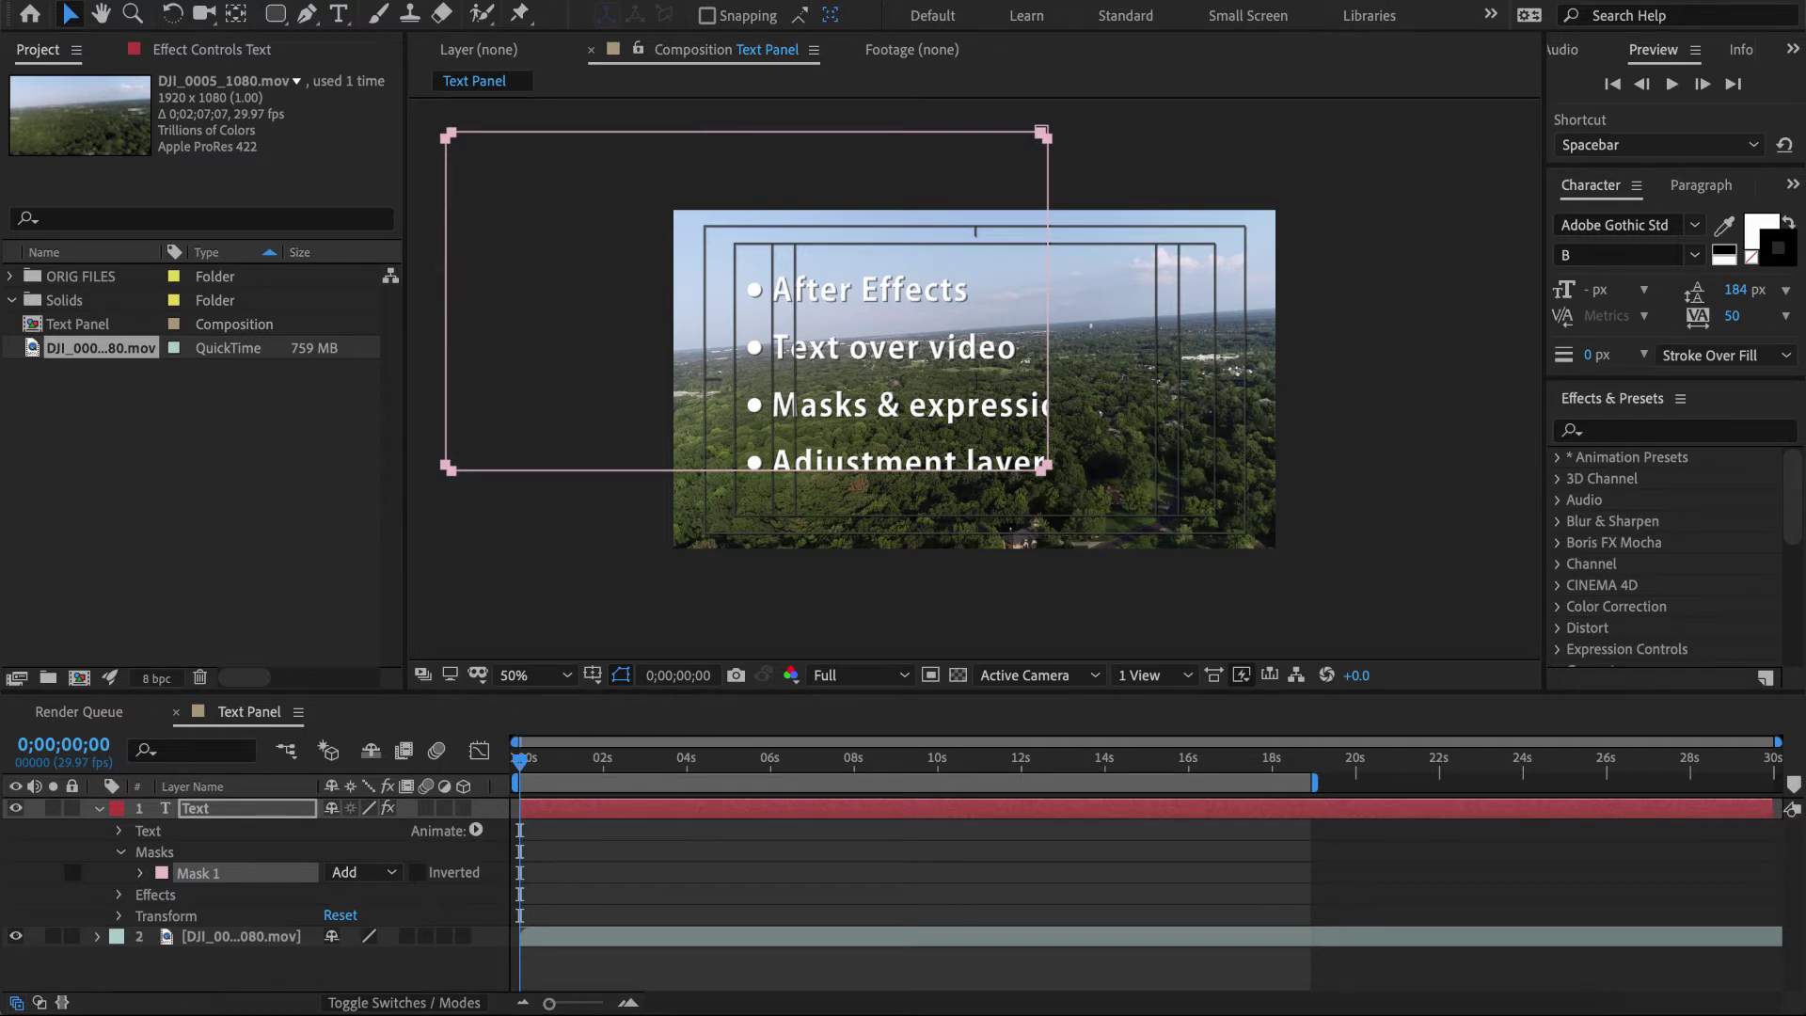
- Move and resize the Text layer's mask so it surrounds all four bullet lines along the title-safe guides
click(244, 808)
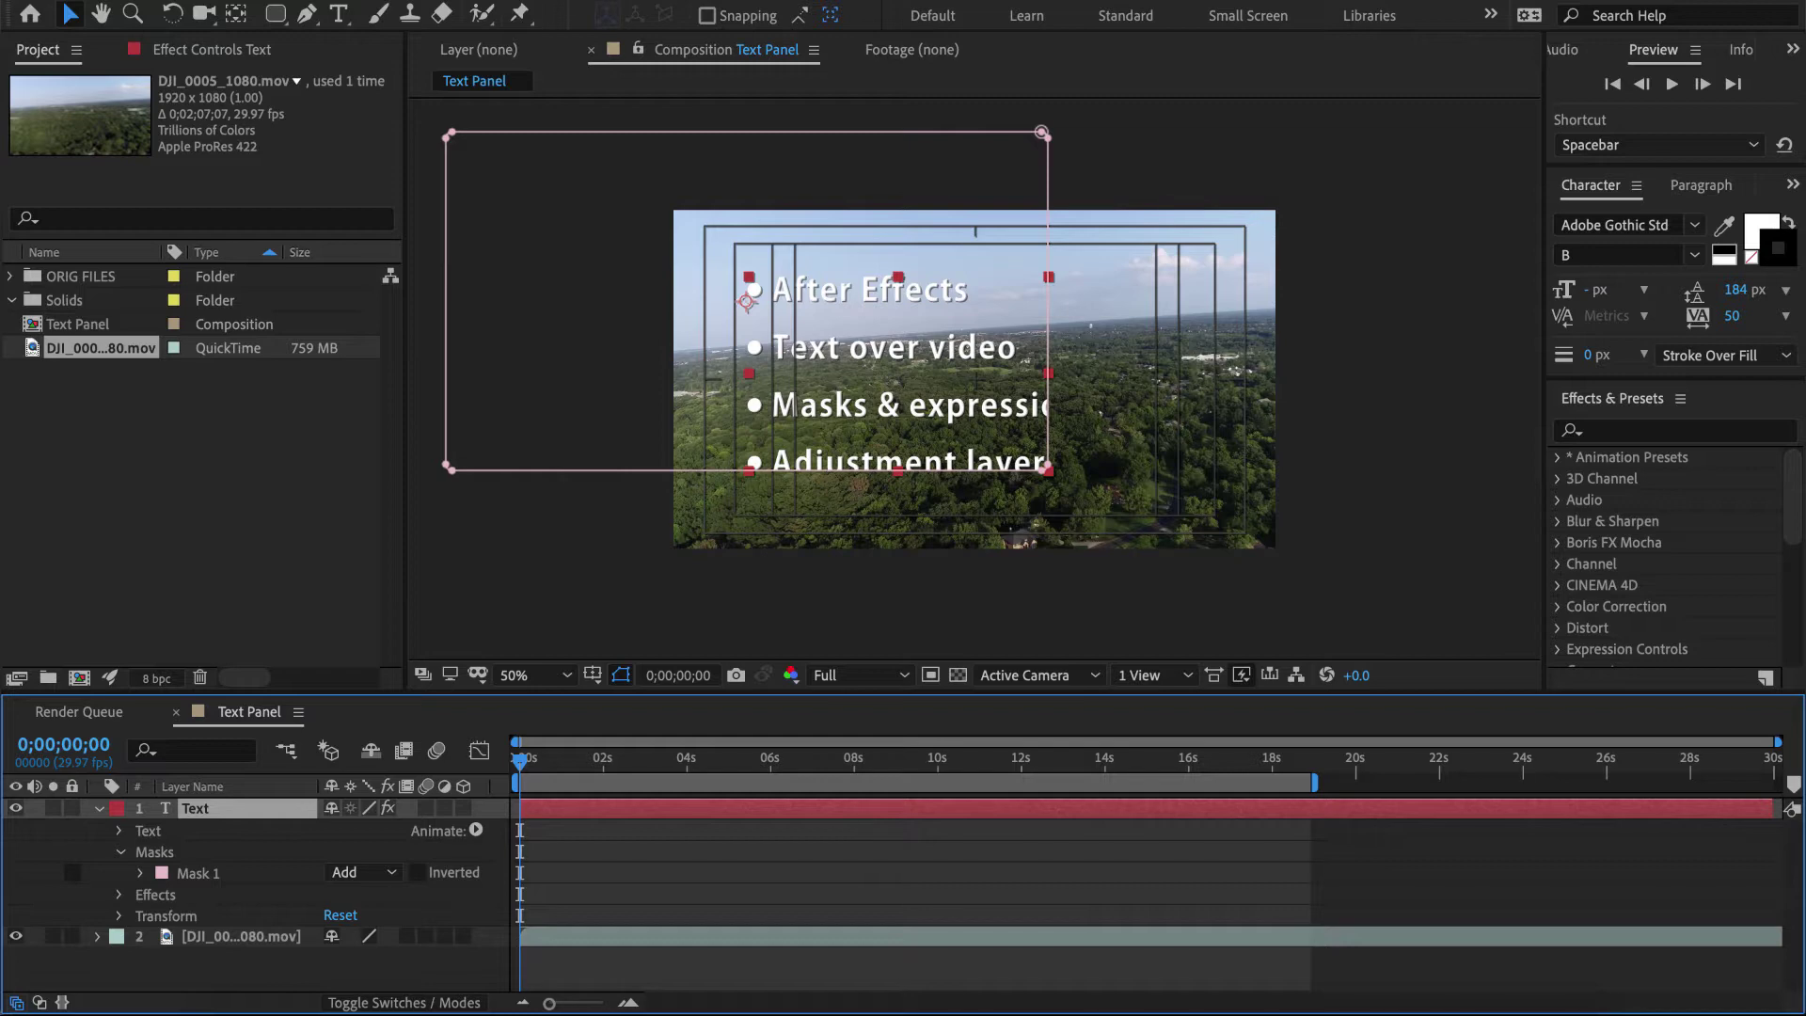
double_click(464, 470)
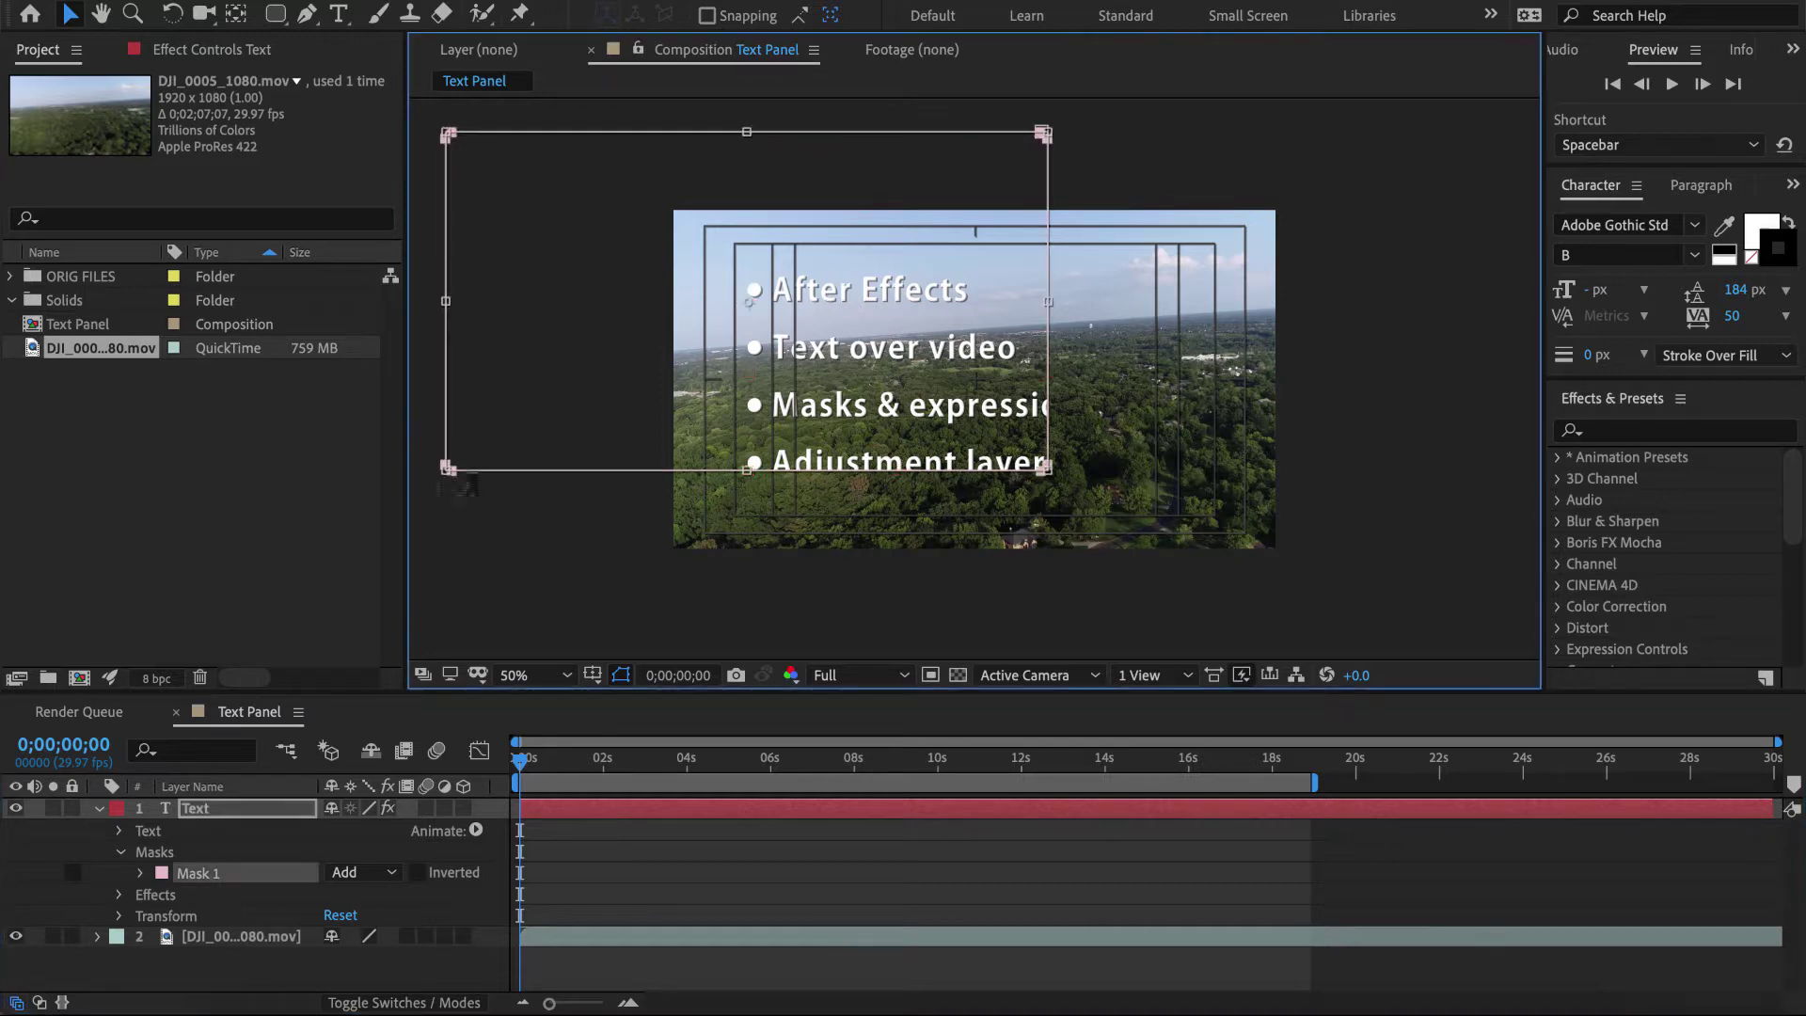
drag(542, 313, 824, 359)
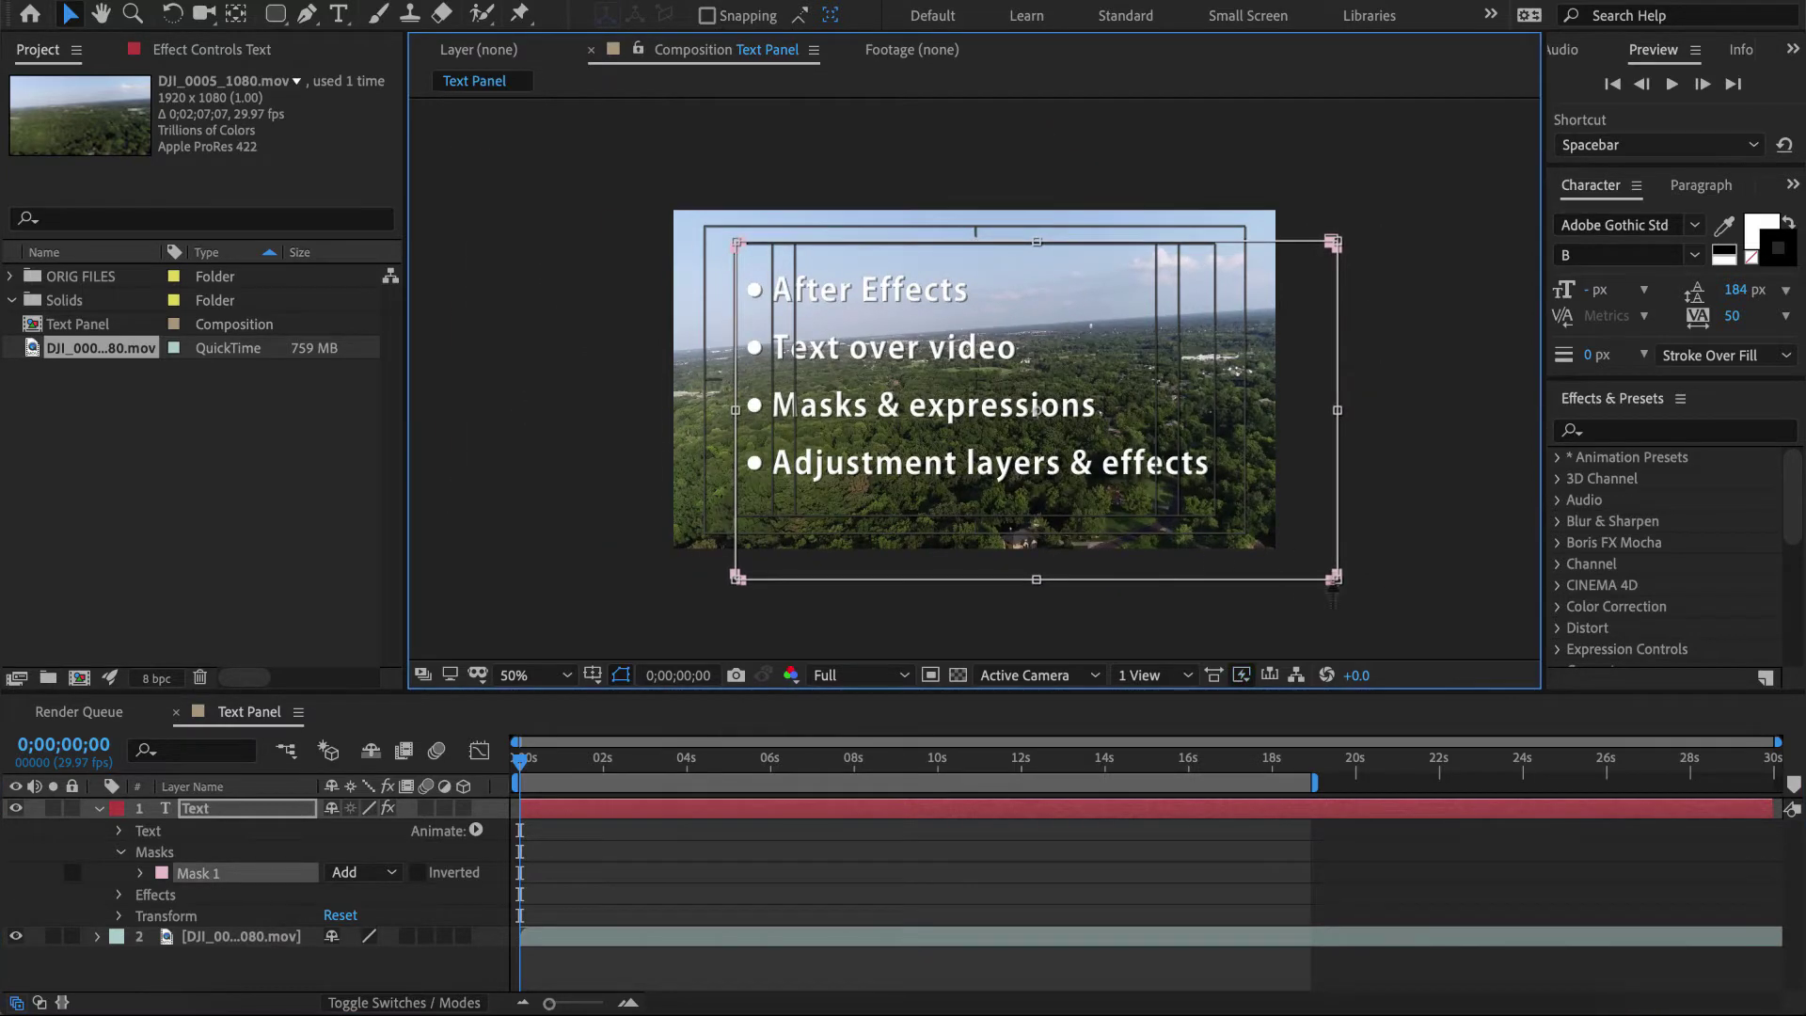
drag(1339, 589, 1211, 520)
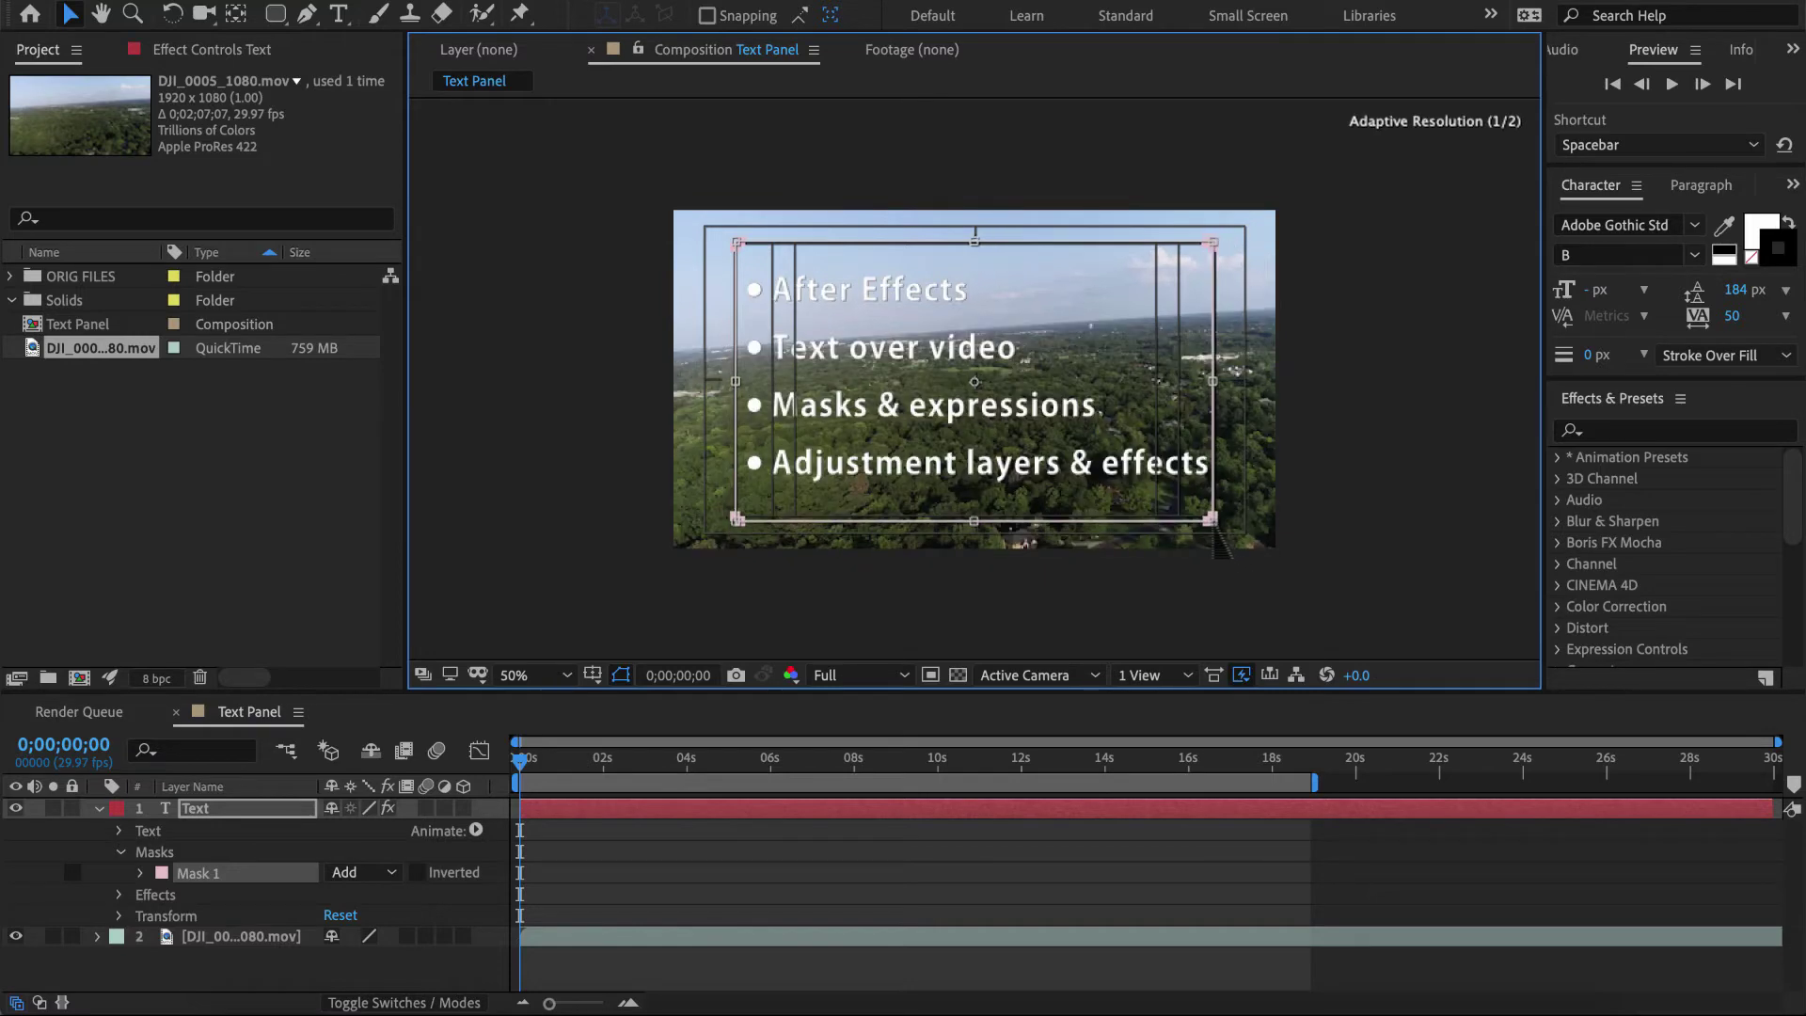
- Create a white 1920 x 1080 px solid named Panel and place it between the Text layer and the video
click(191, 971)
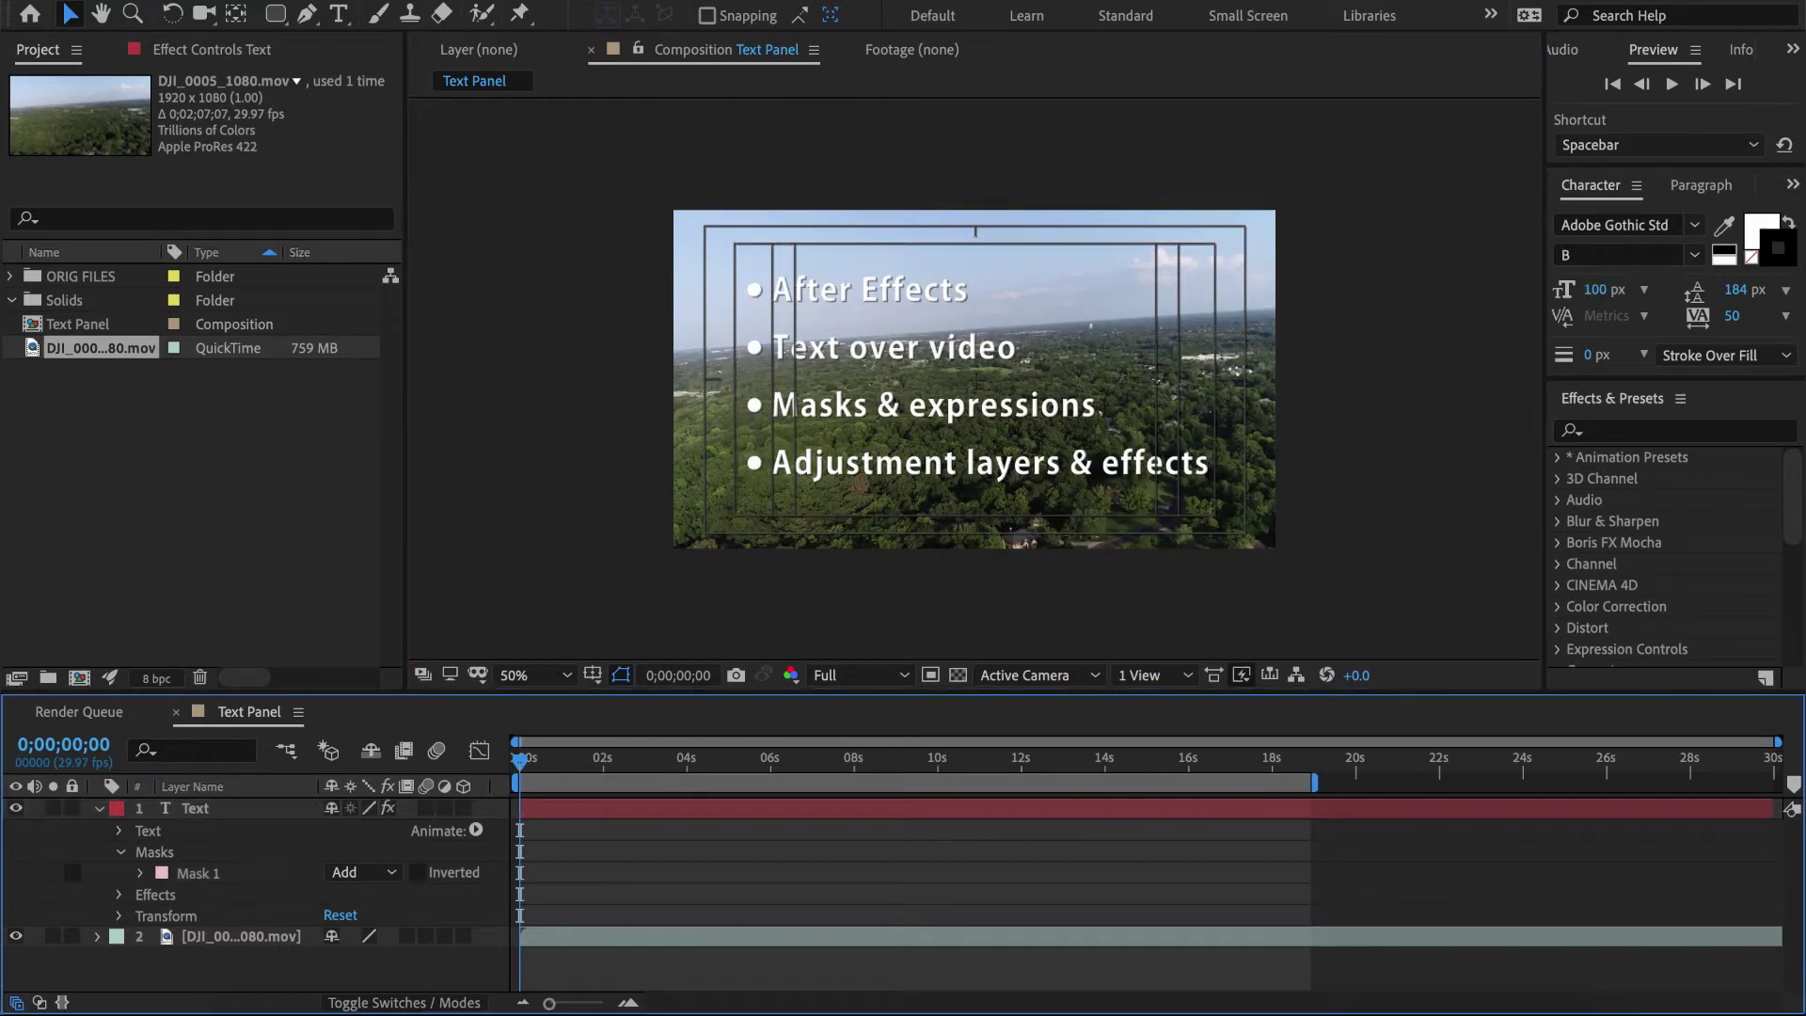
right_click(192, 971)
mouse_move(237, 739)
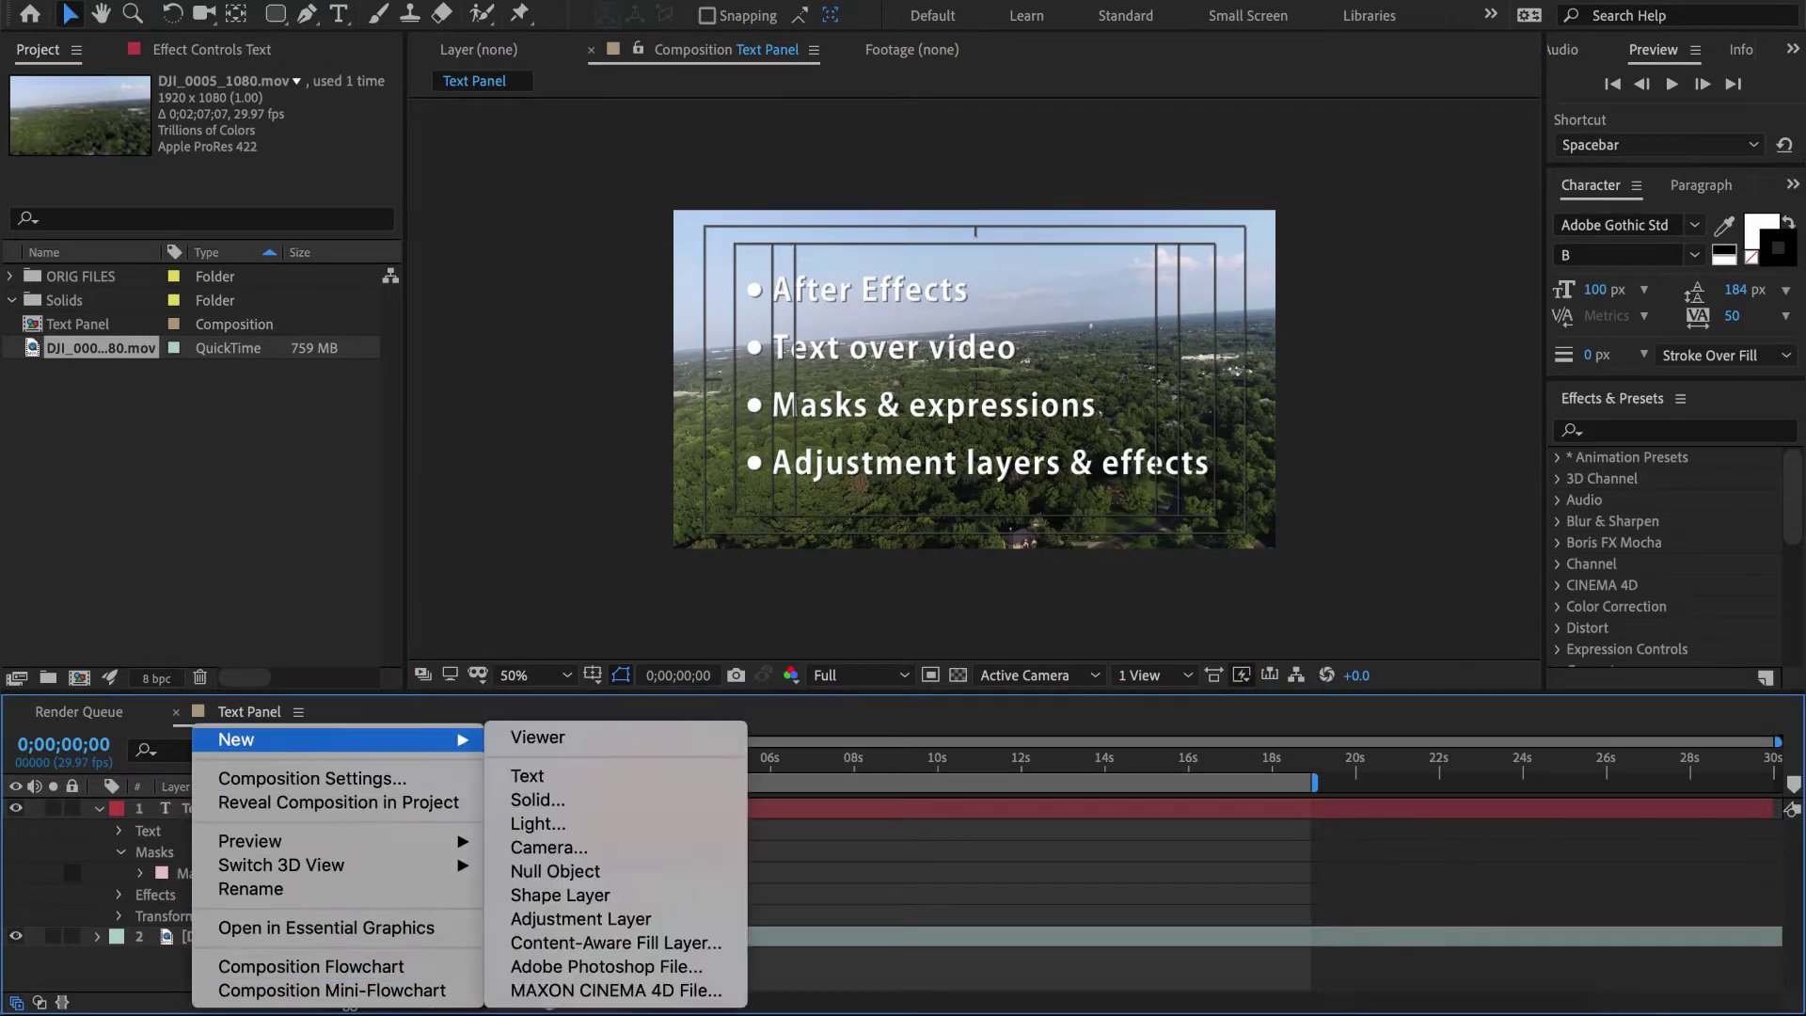
click(537, 800)
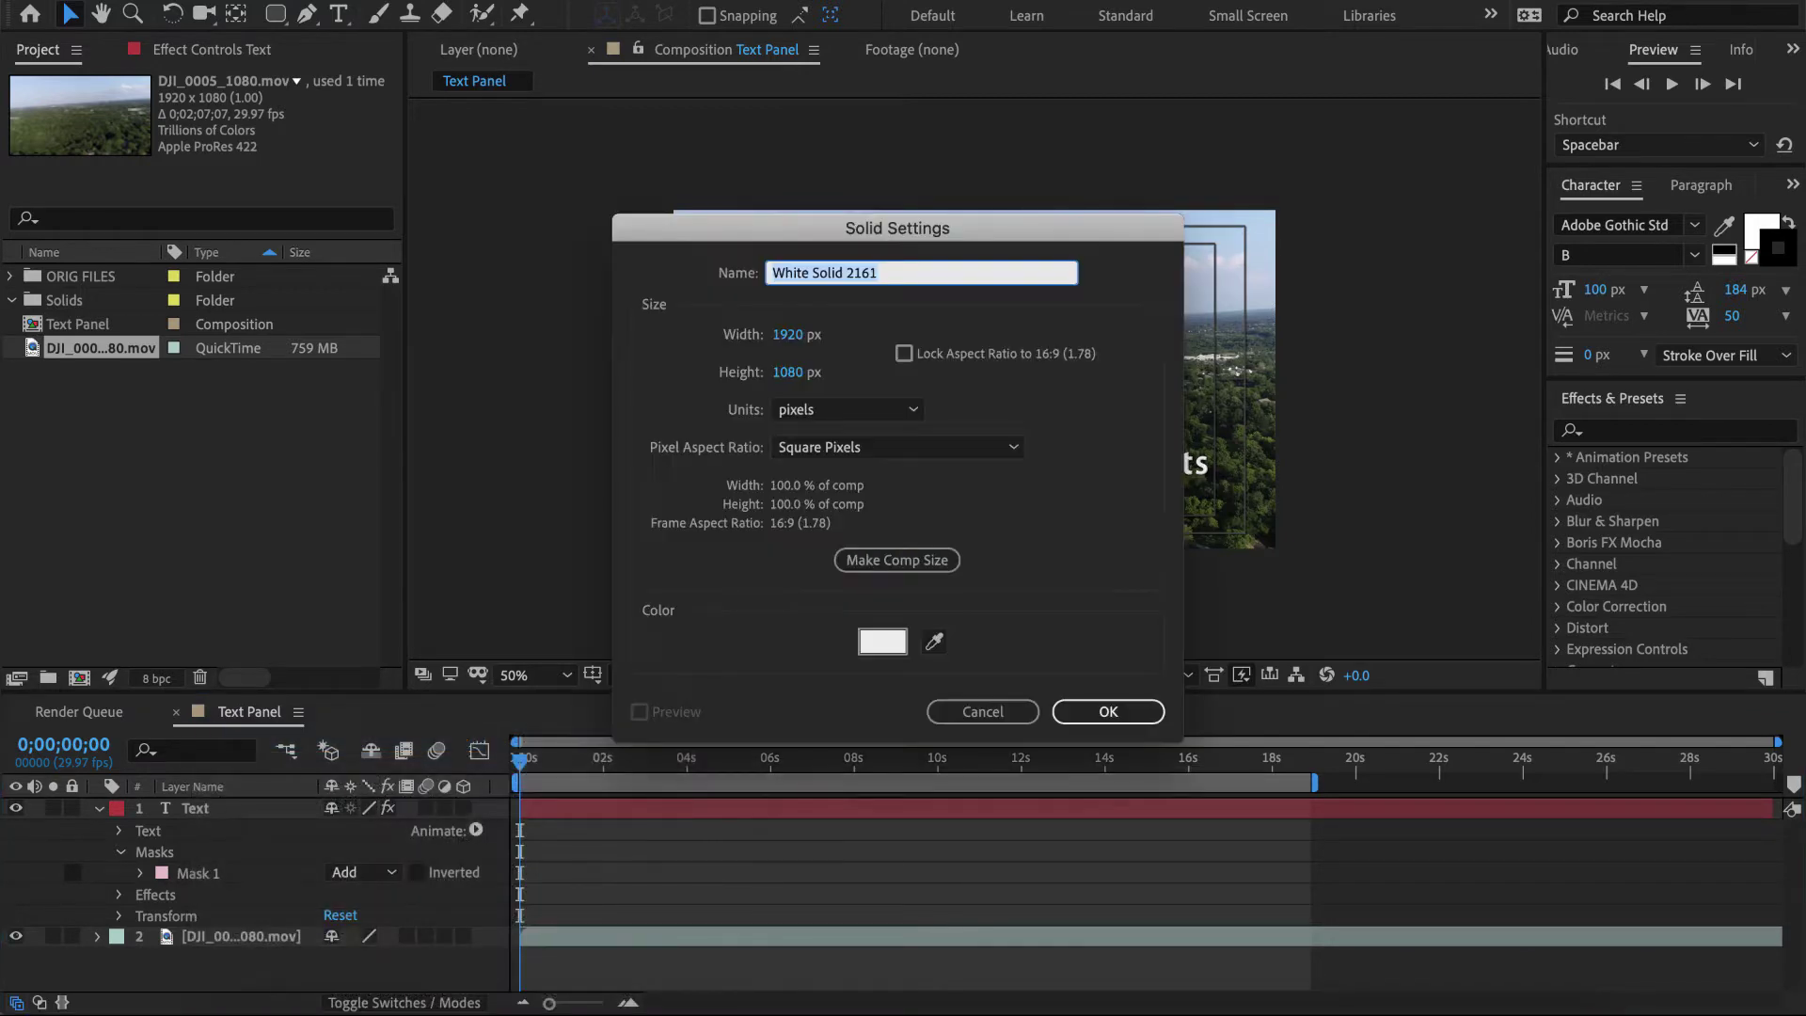
text(Panel)
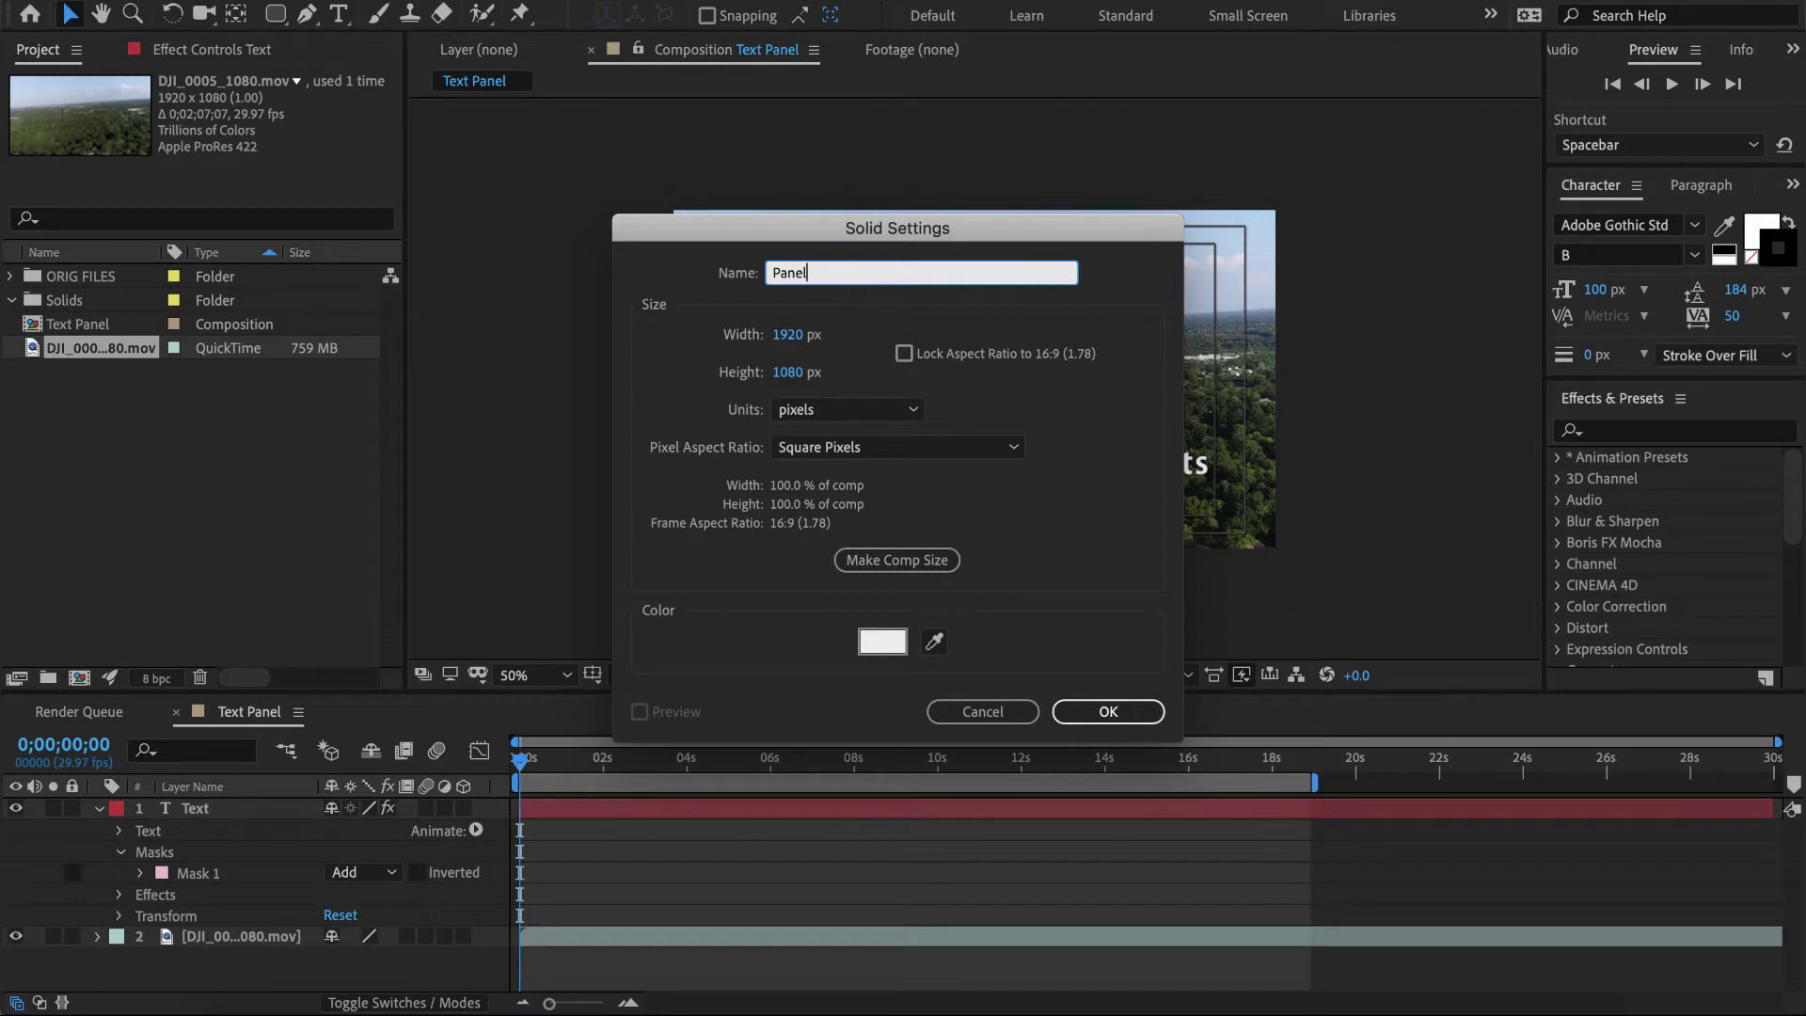
key(Return)
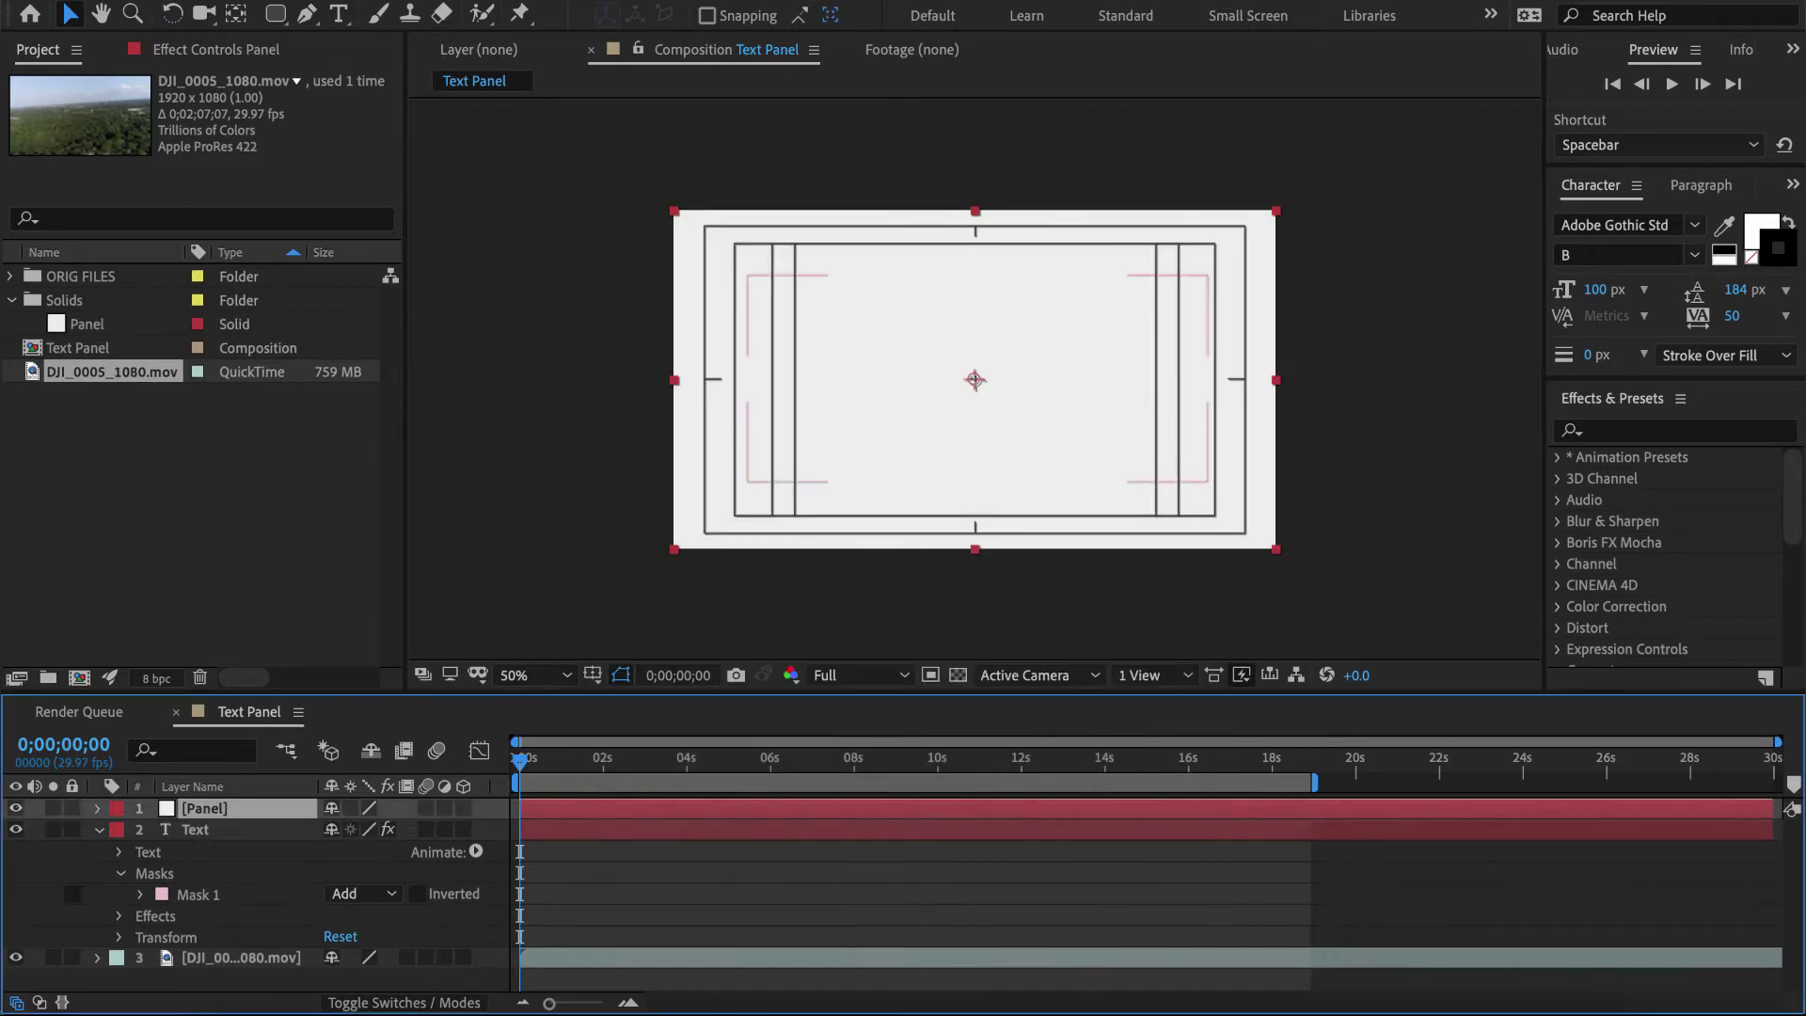
drag(204, 808, 214, 946)
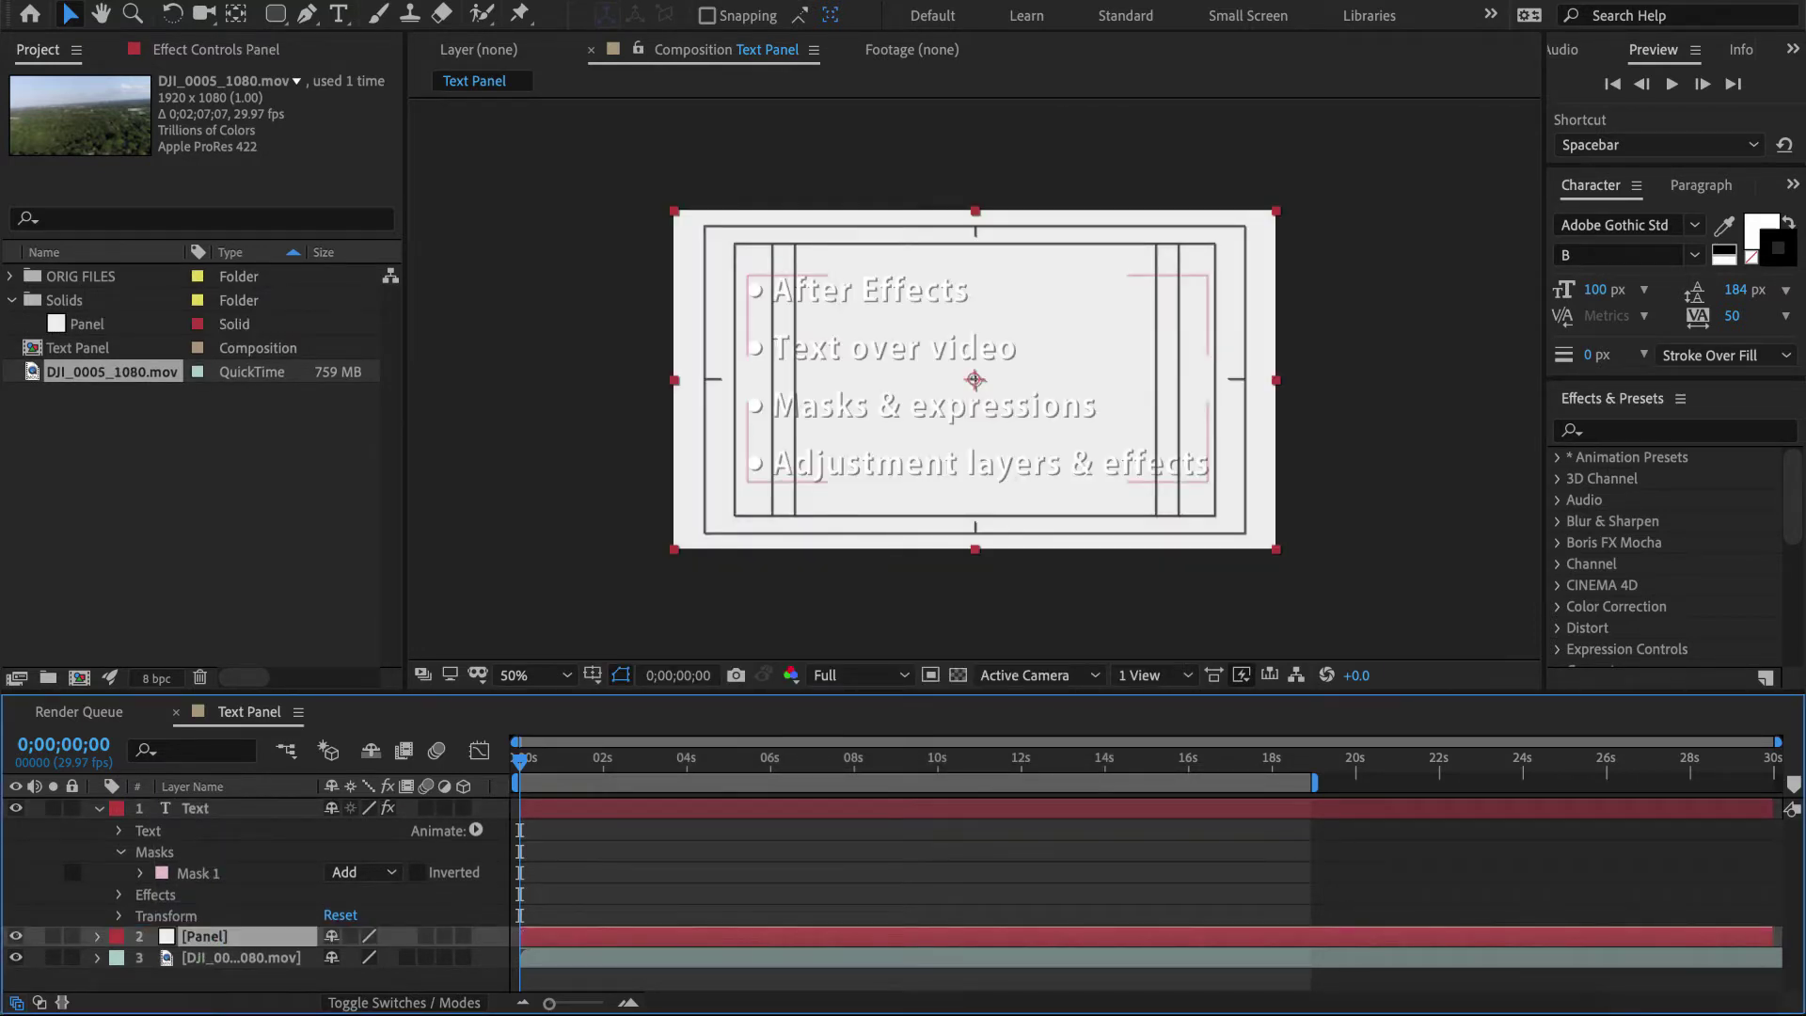
- Copy the Text layer's Mask Path and paste it onto the Panel solid
click(195, 808)
key(m)
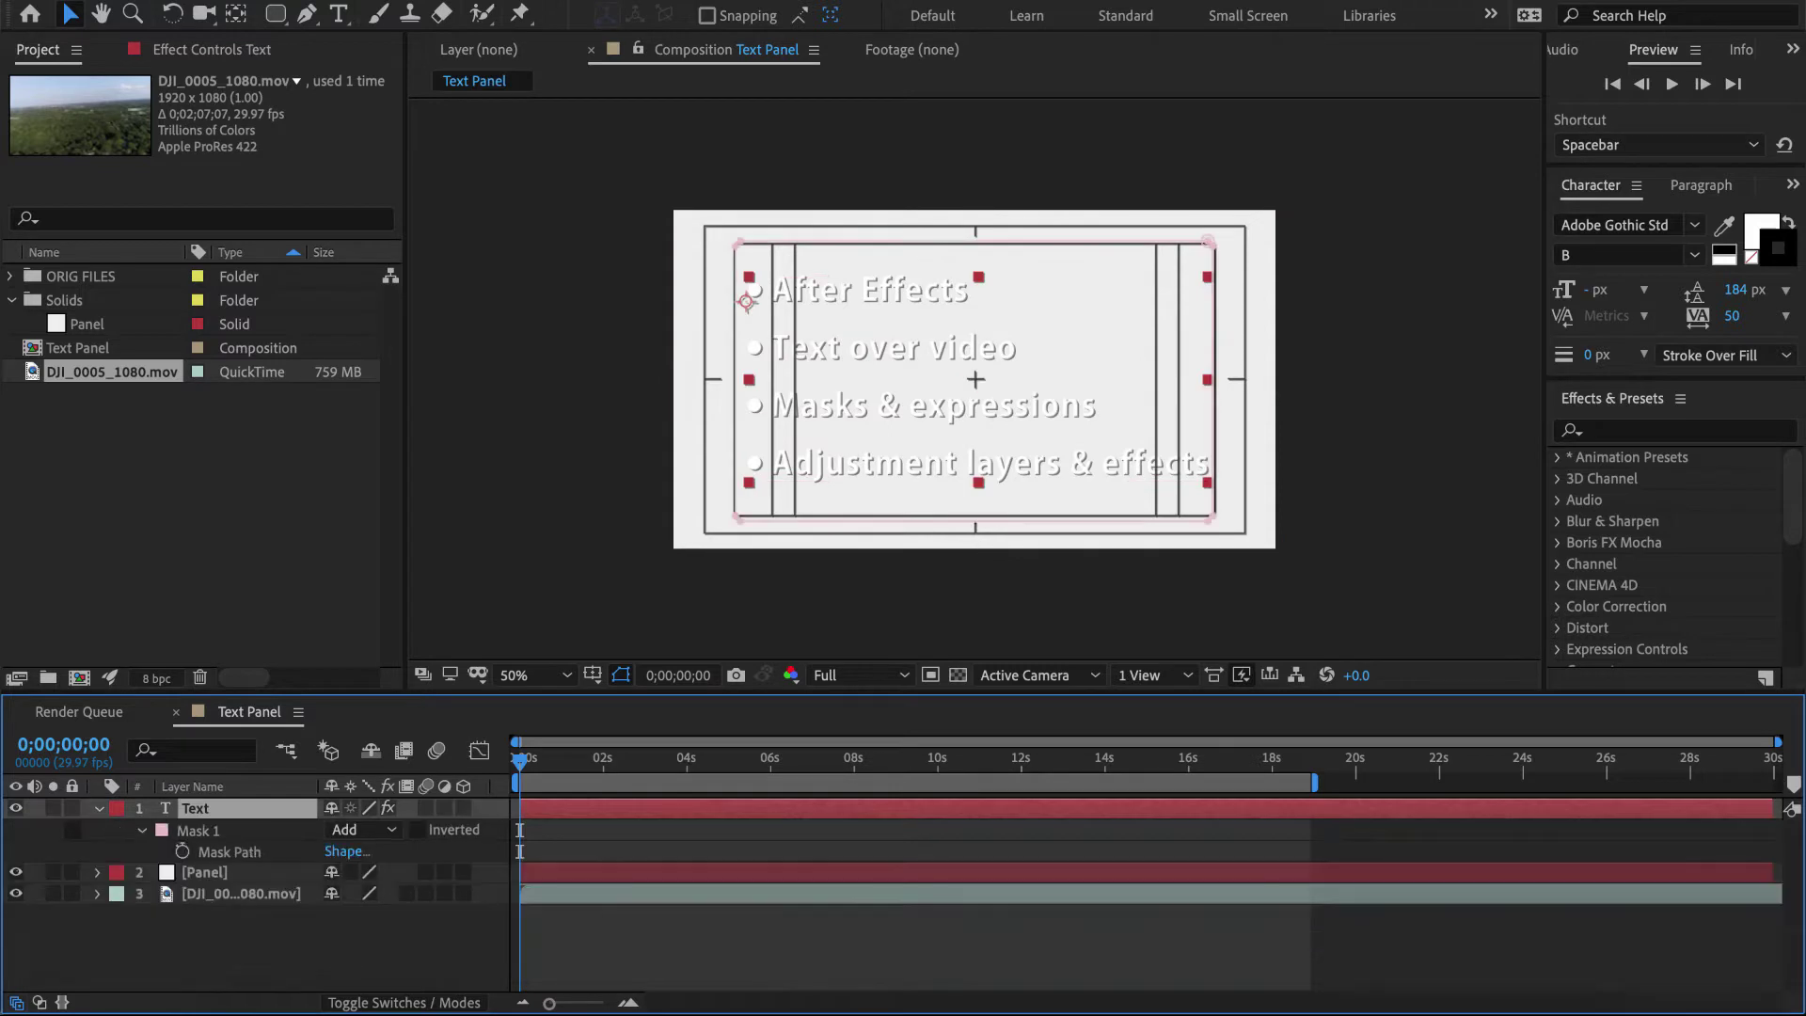
key(m)
key(m)
key(m)
key(m)
click(229, 852)
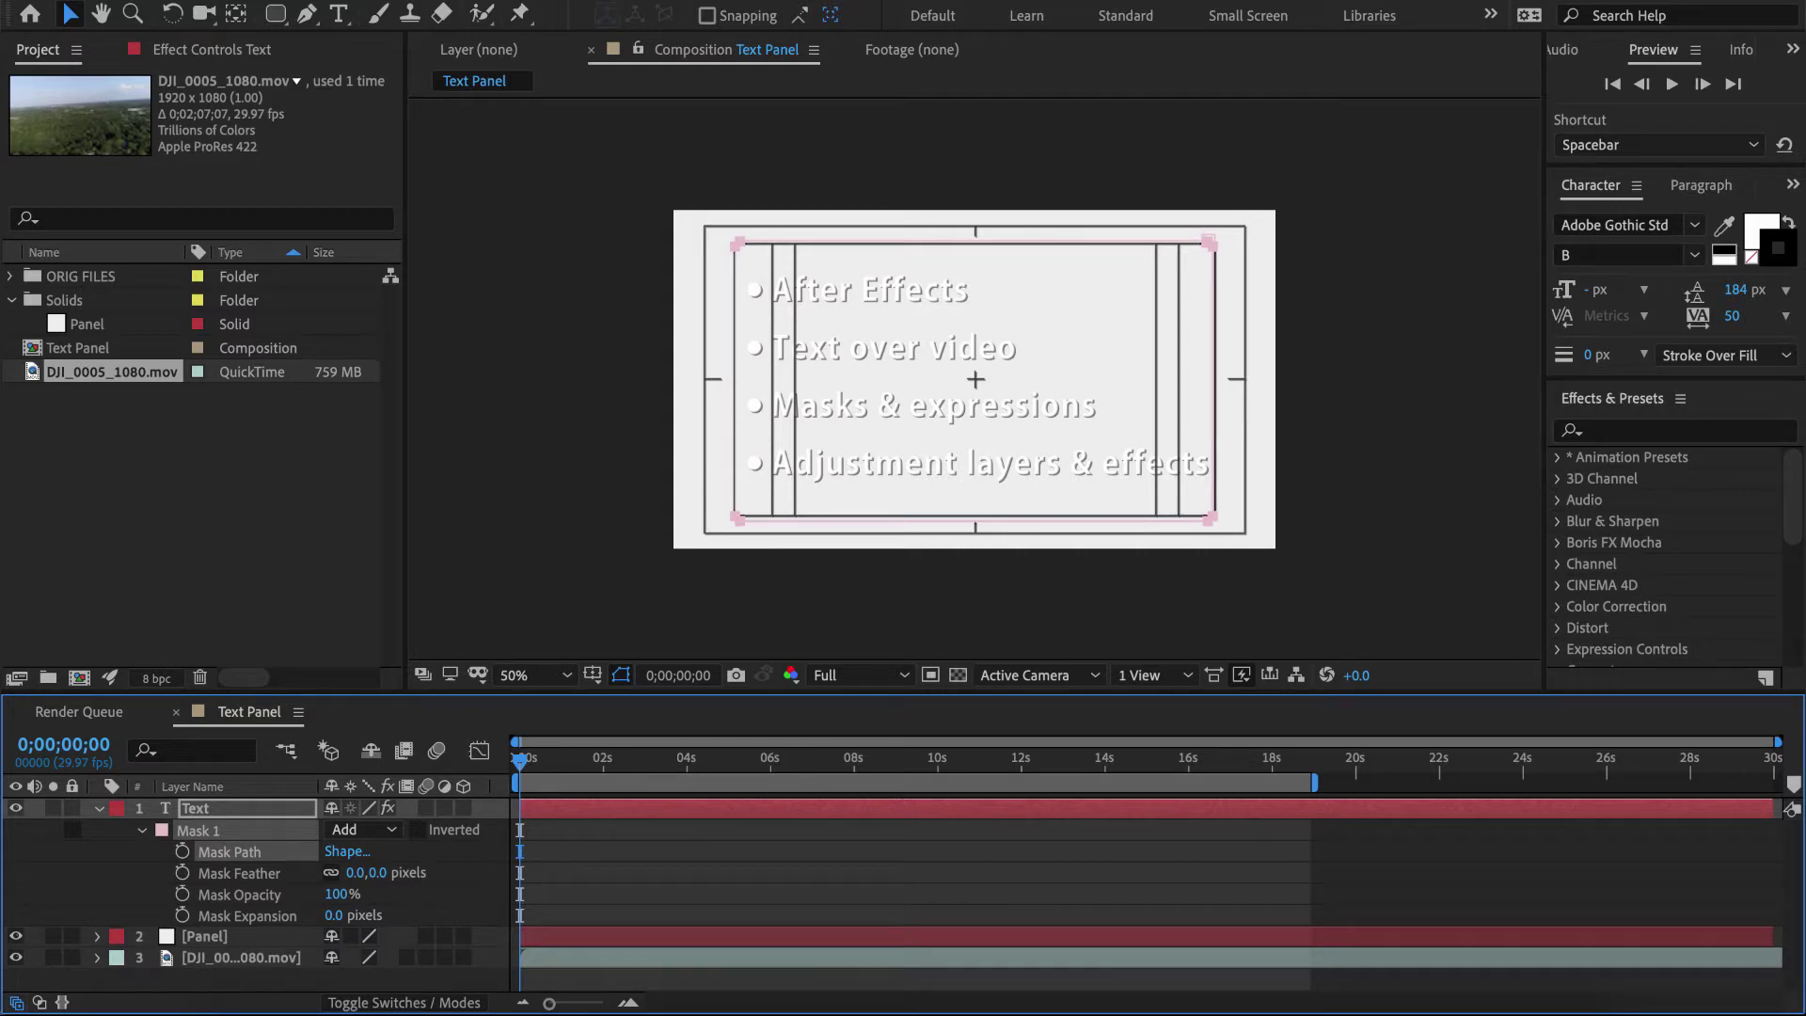
key(super+c)
click(205, 936)
key(super+v)
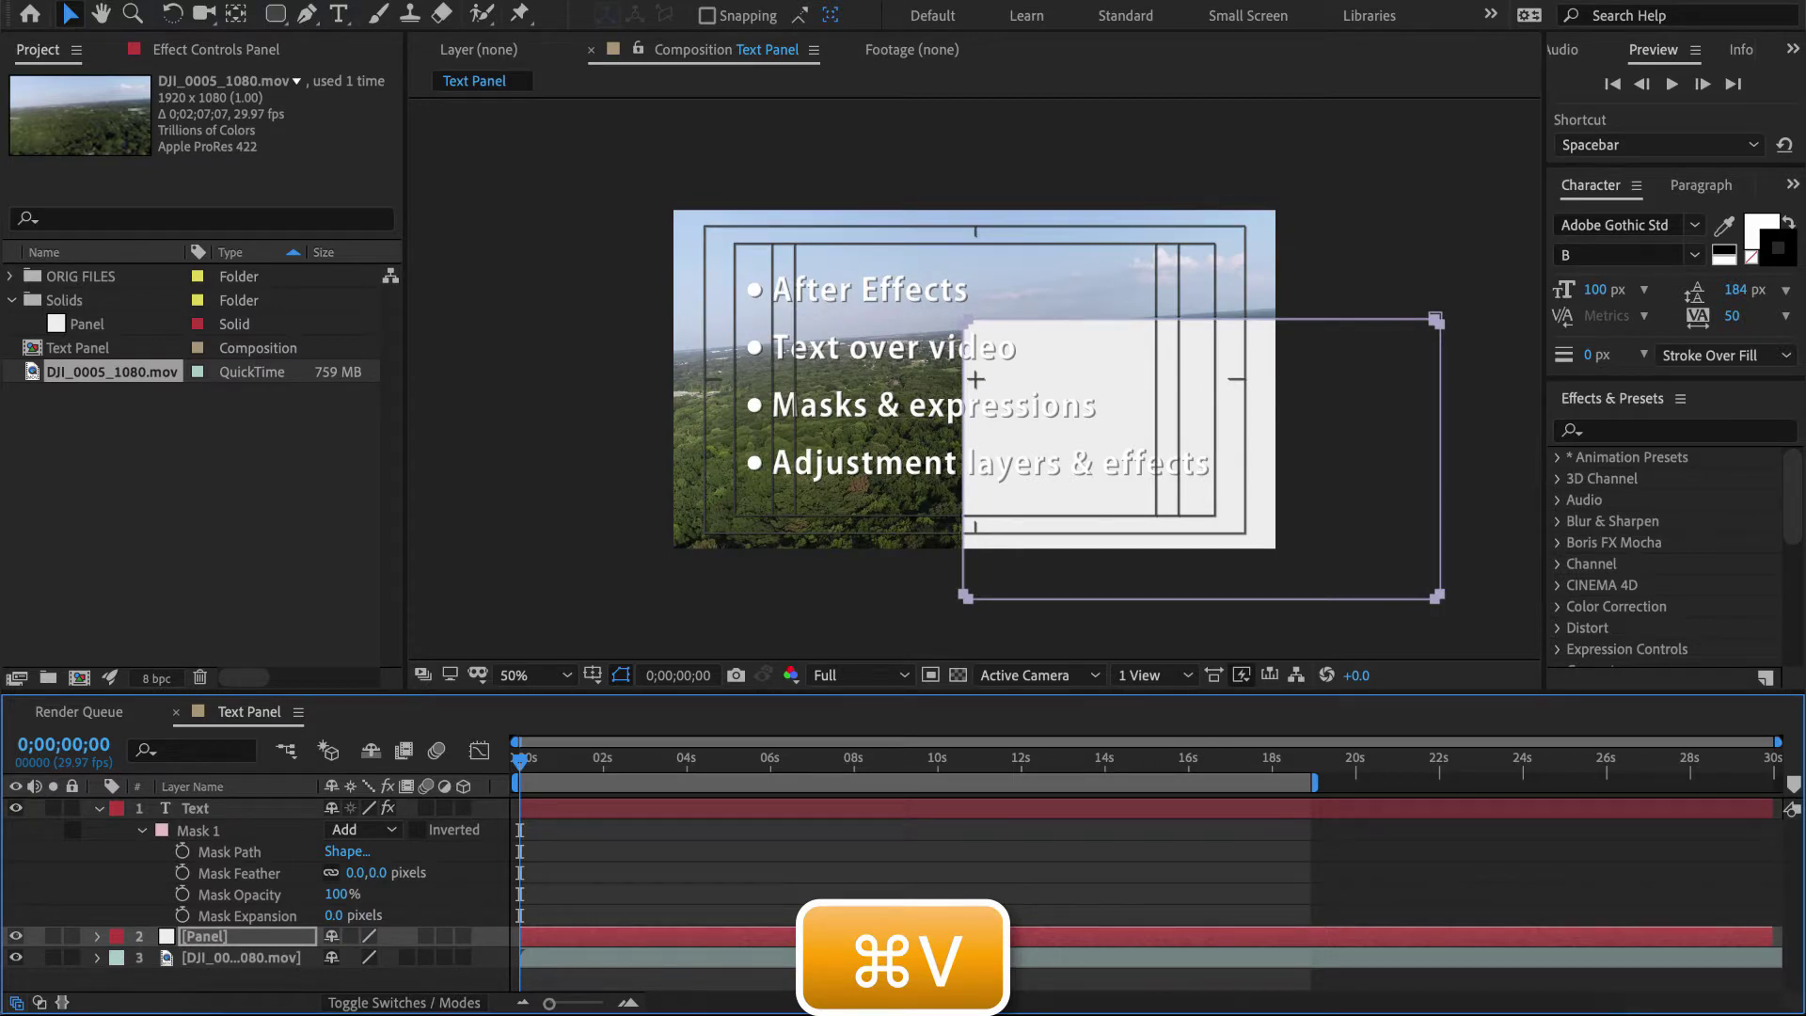
- Compare the Position values of the Text and Panel layers to see why their masks do not line up
click(194, 808)
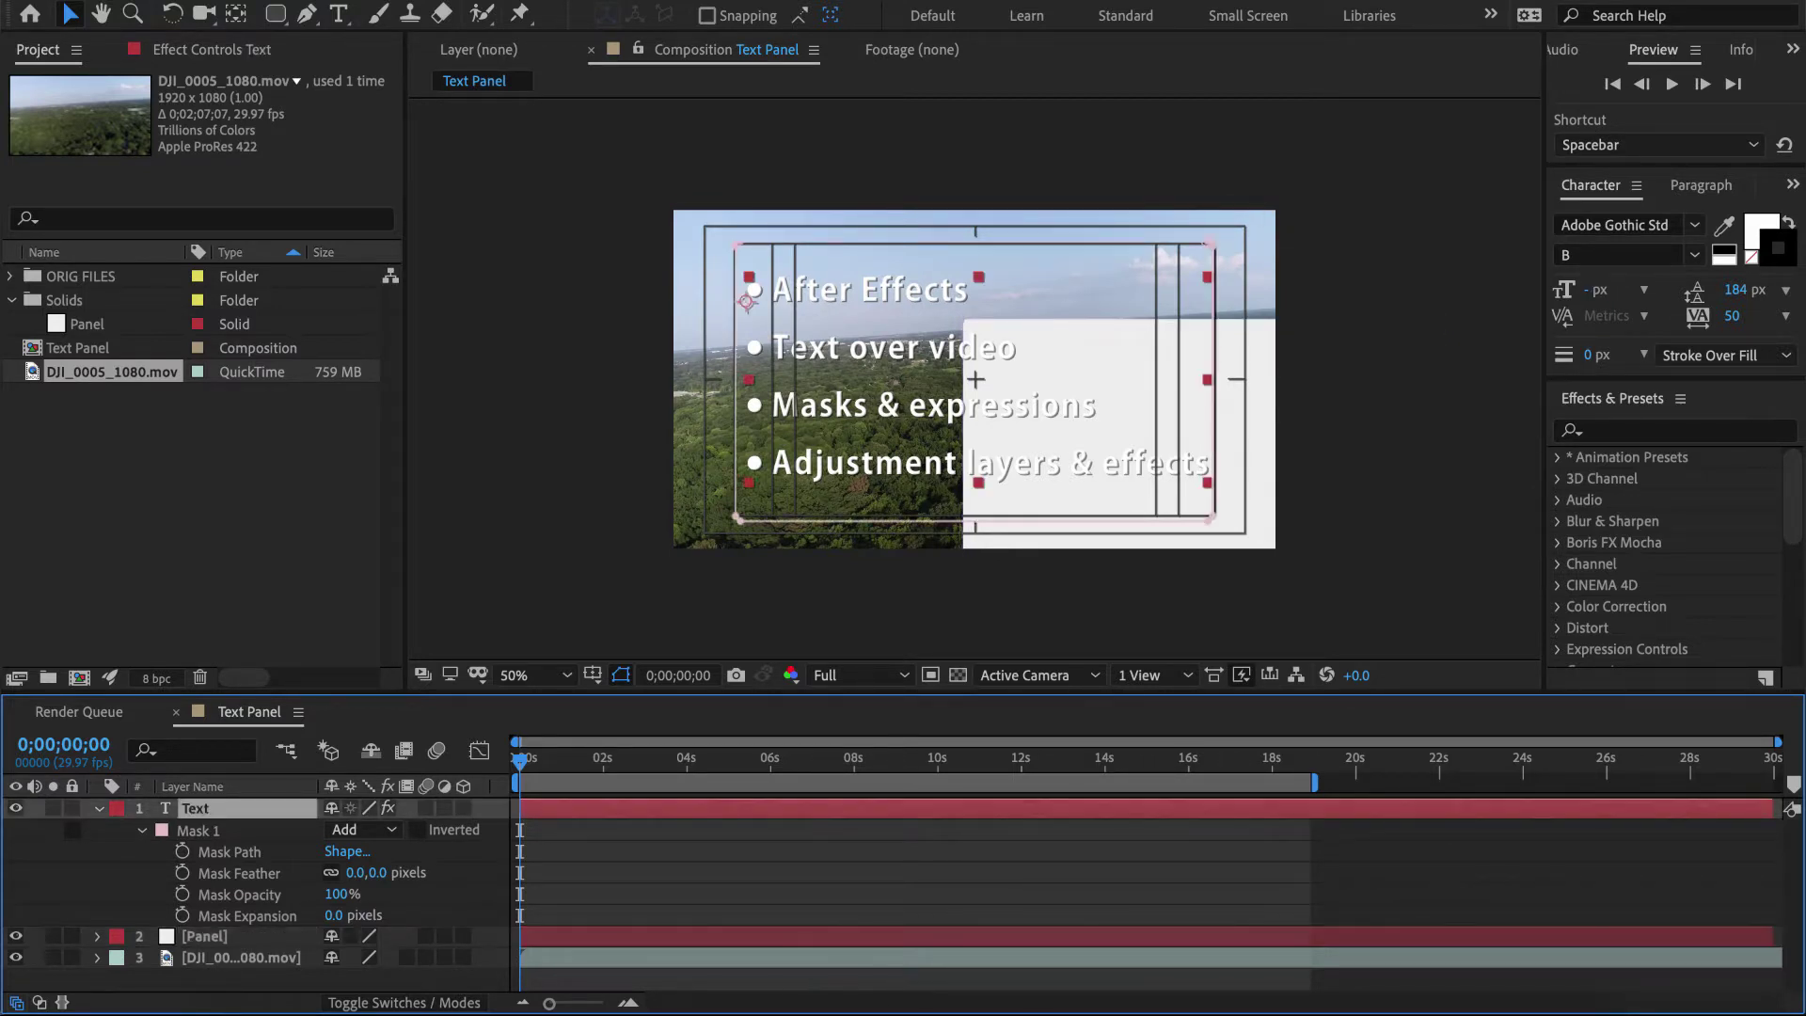
click(976, 379)
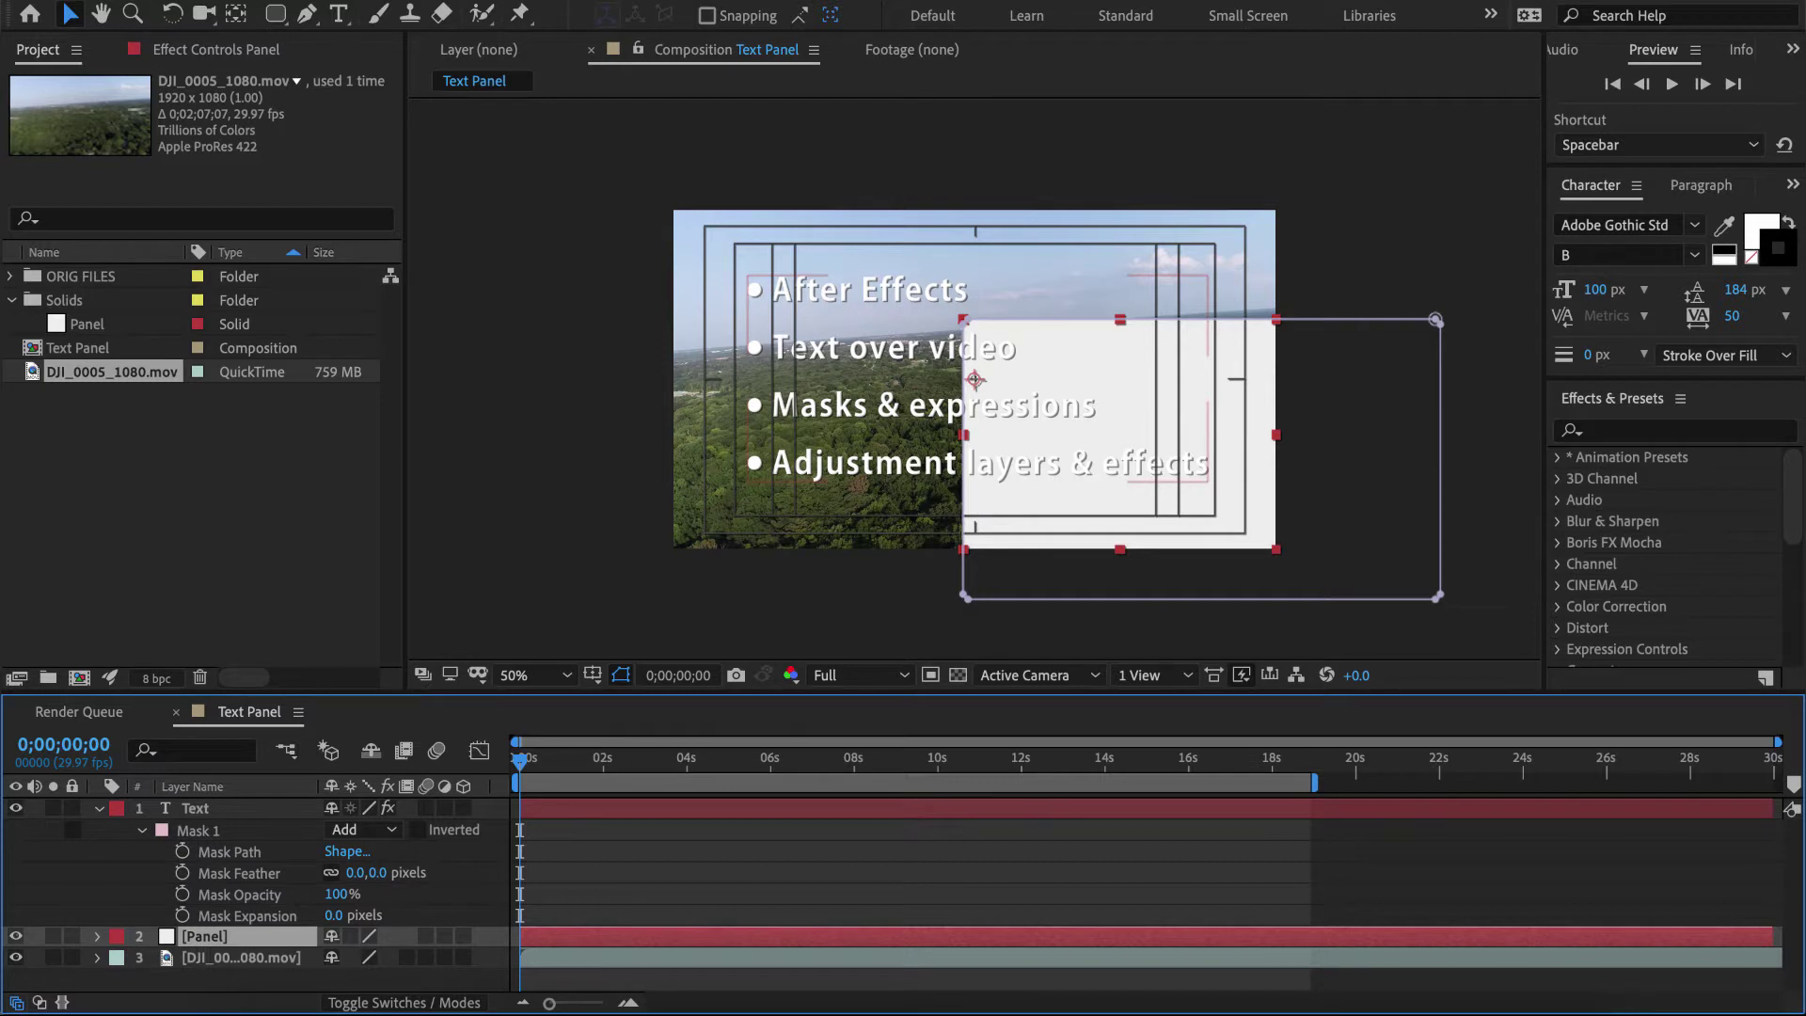
shift+click(847, 406)
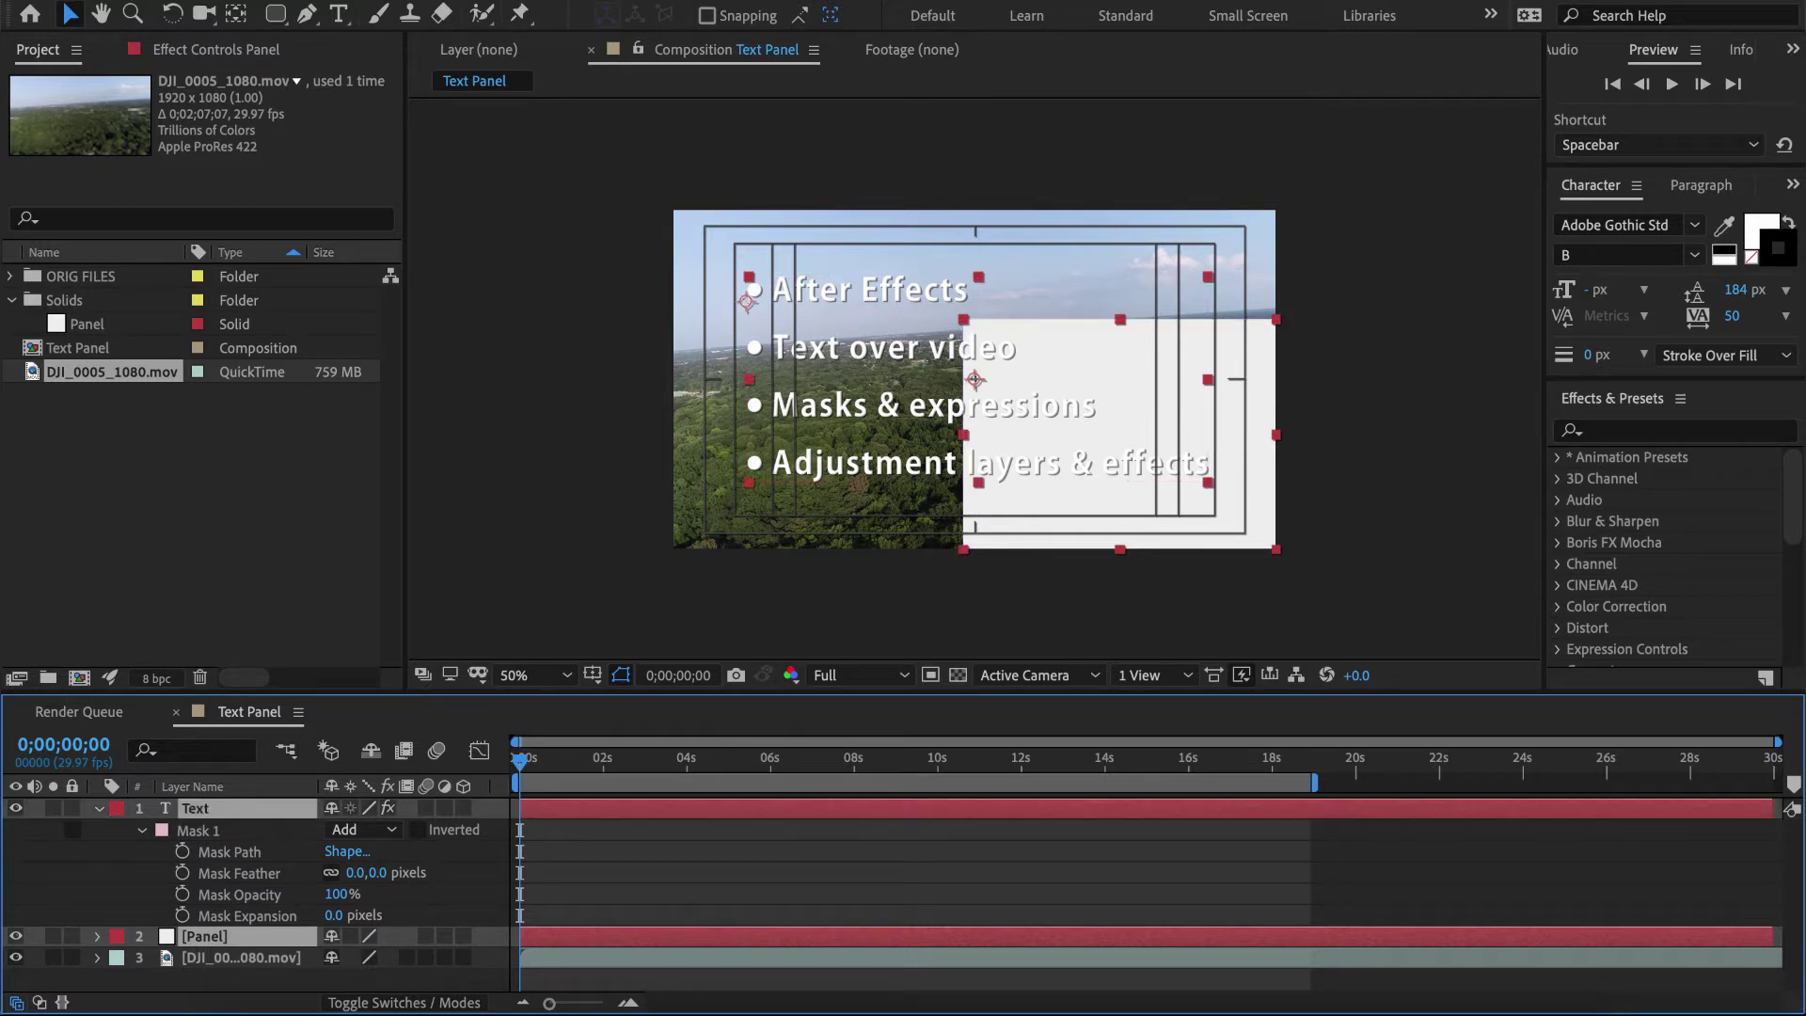
key(p)
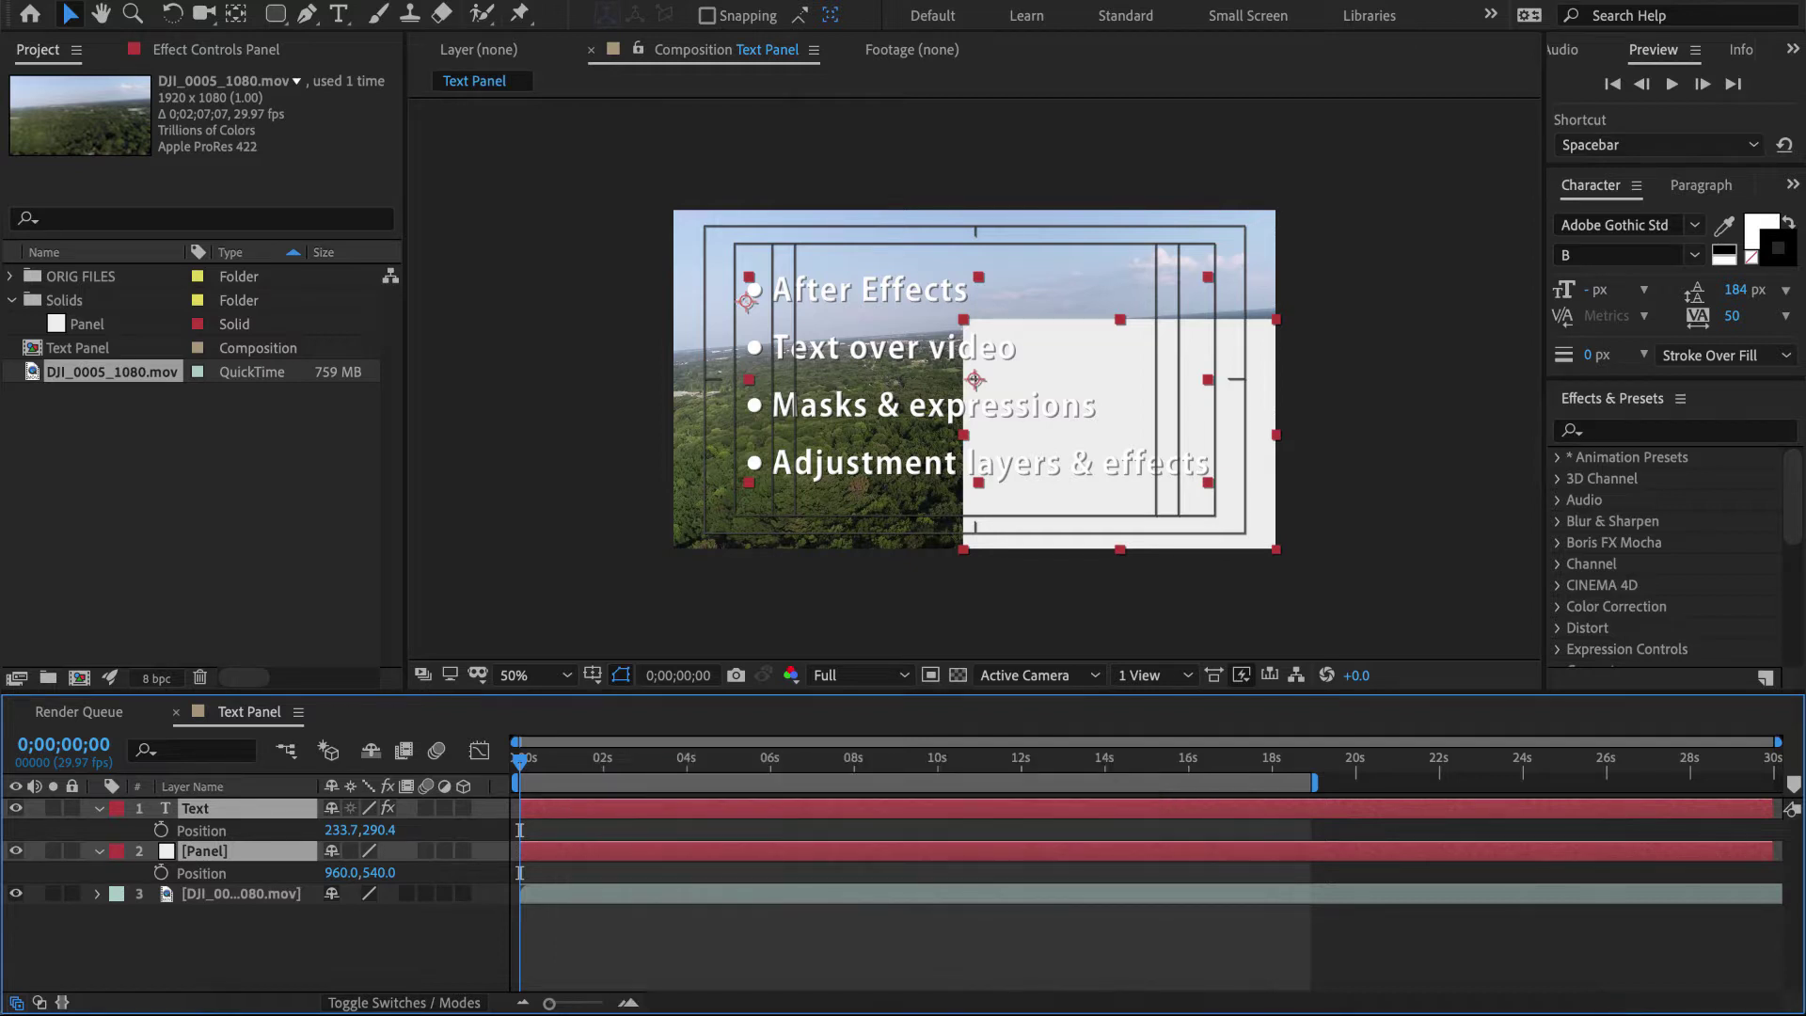
key(shift+slash)
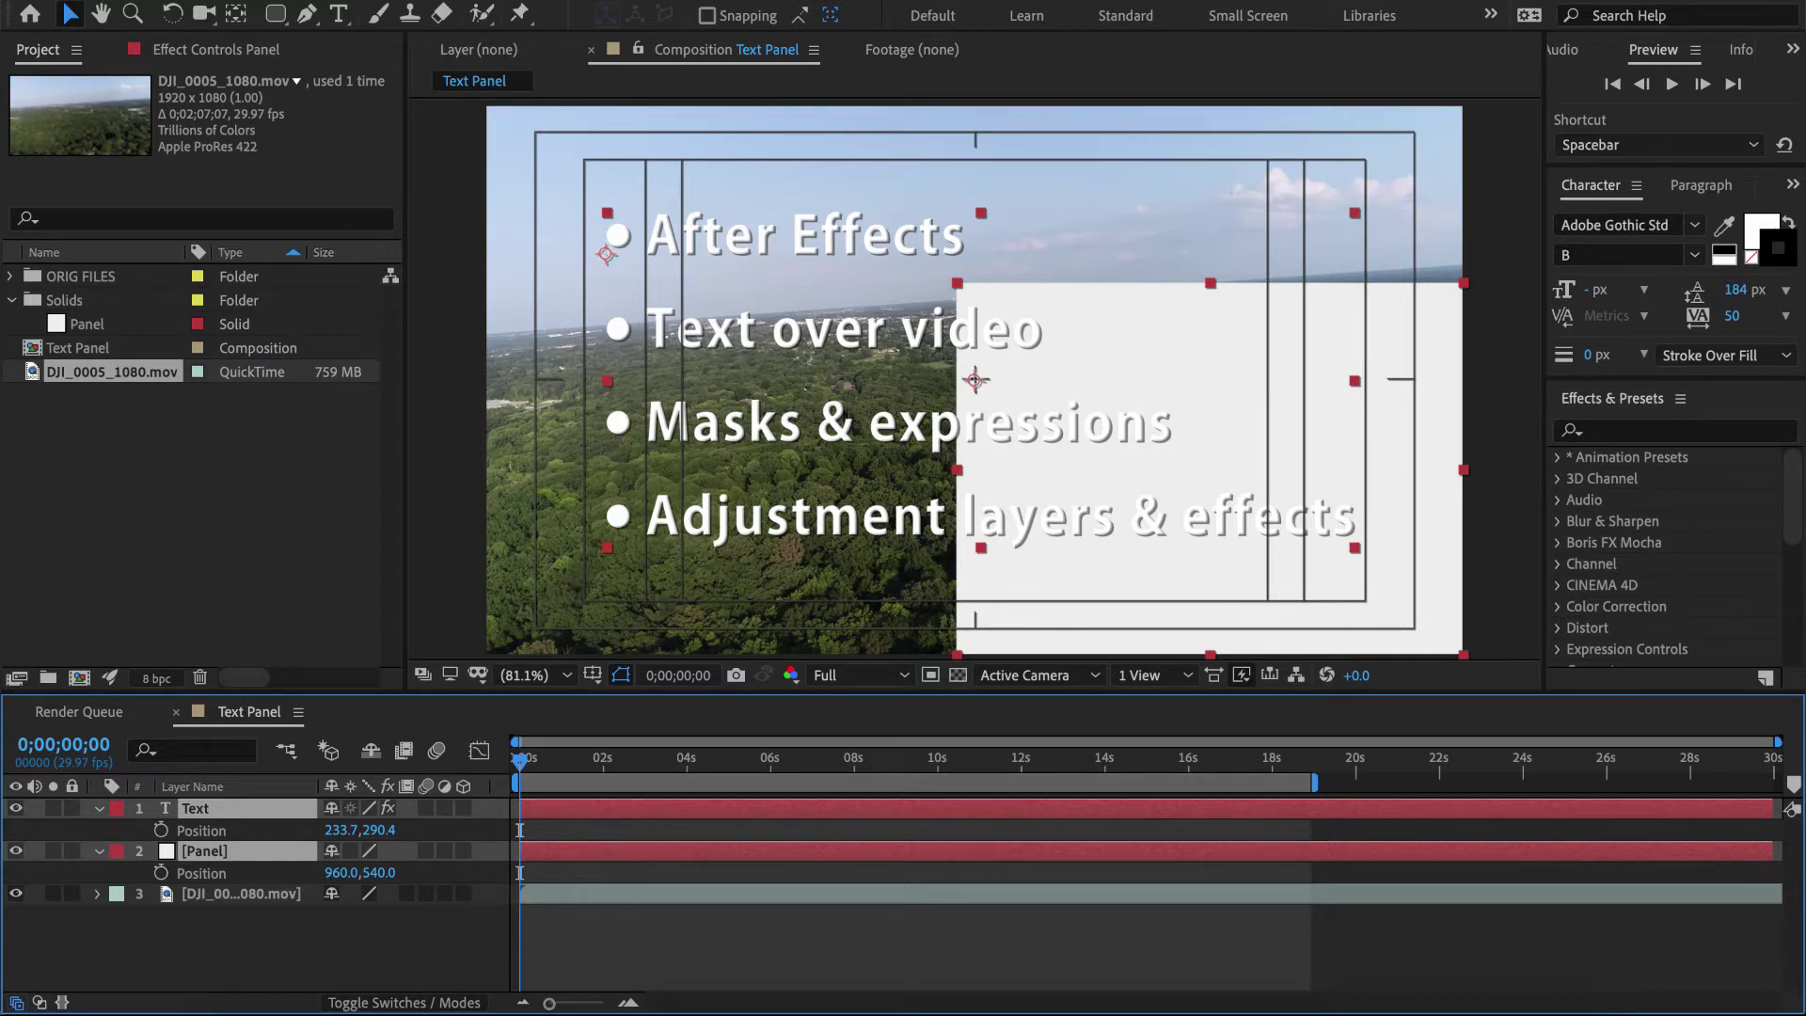
- Link the Panel's Mask Path to the Text layer's Mask 1 path with the expression thisComp.layer("Text").mask("Mask 1").maskPath
key(m)
key(m)
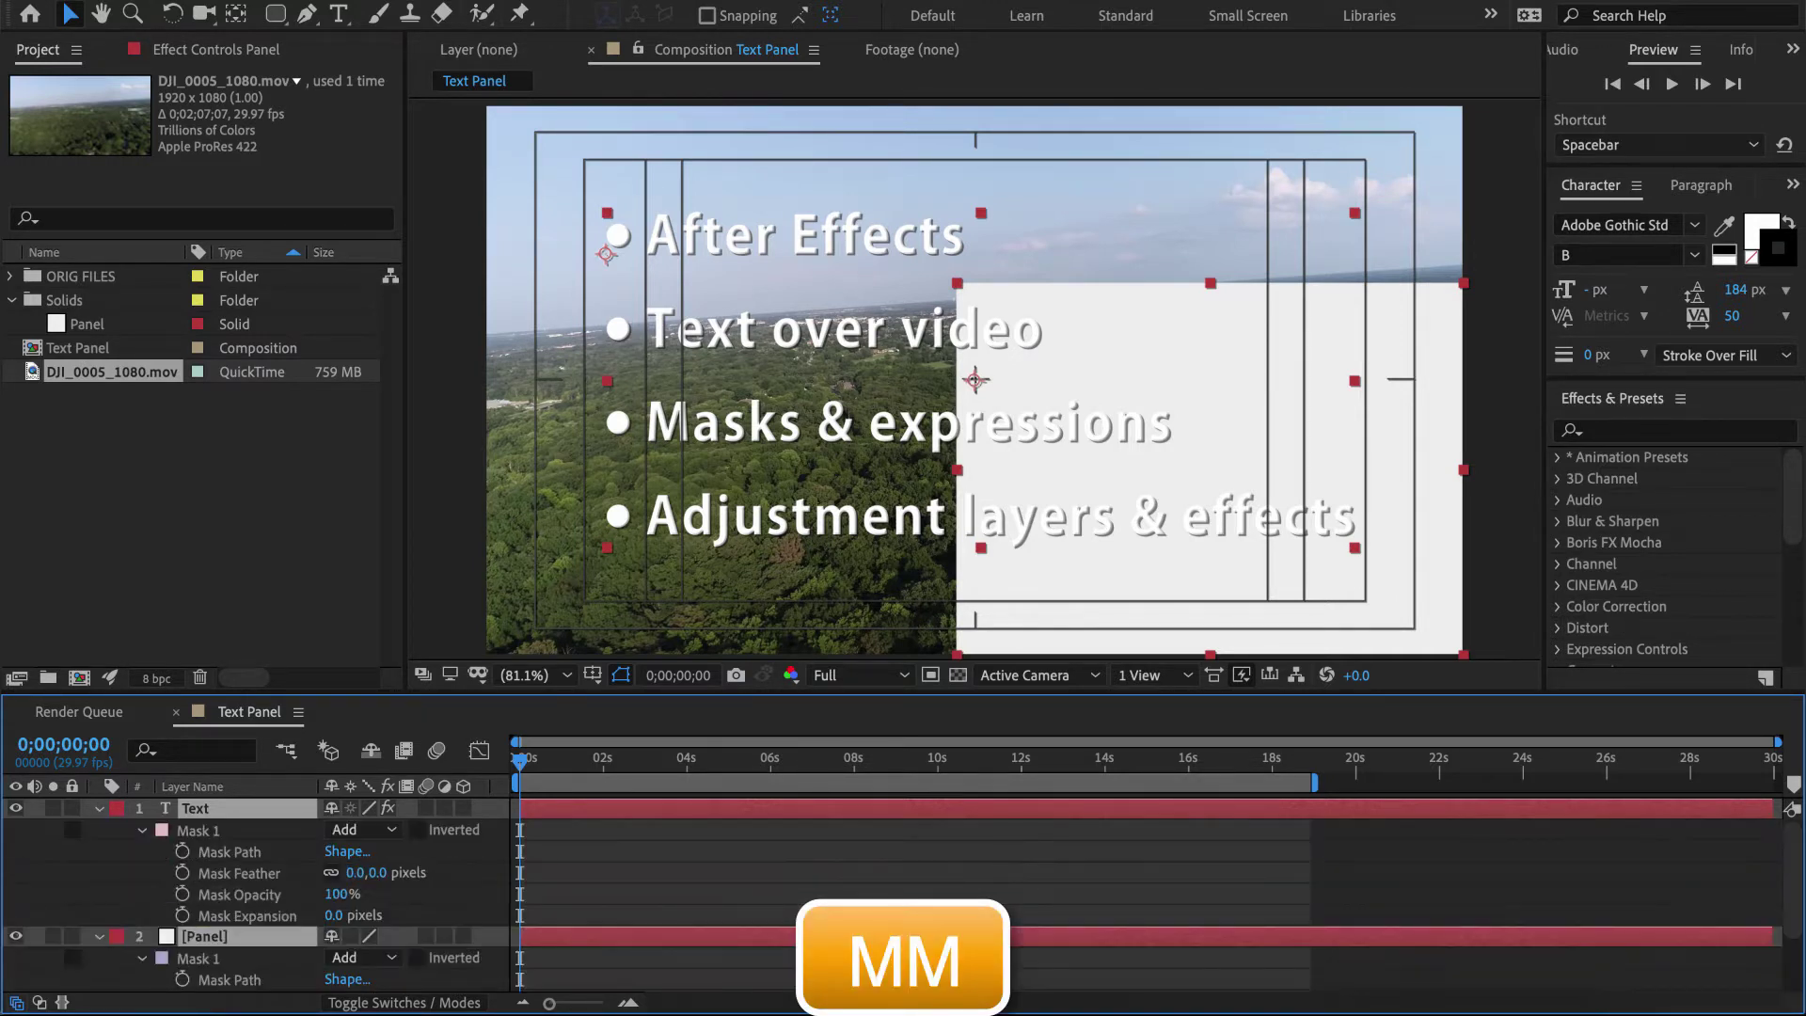
scroll(903, 893, down, 2)
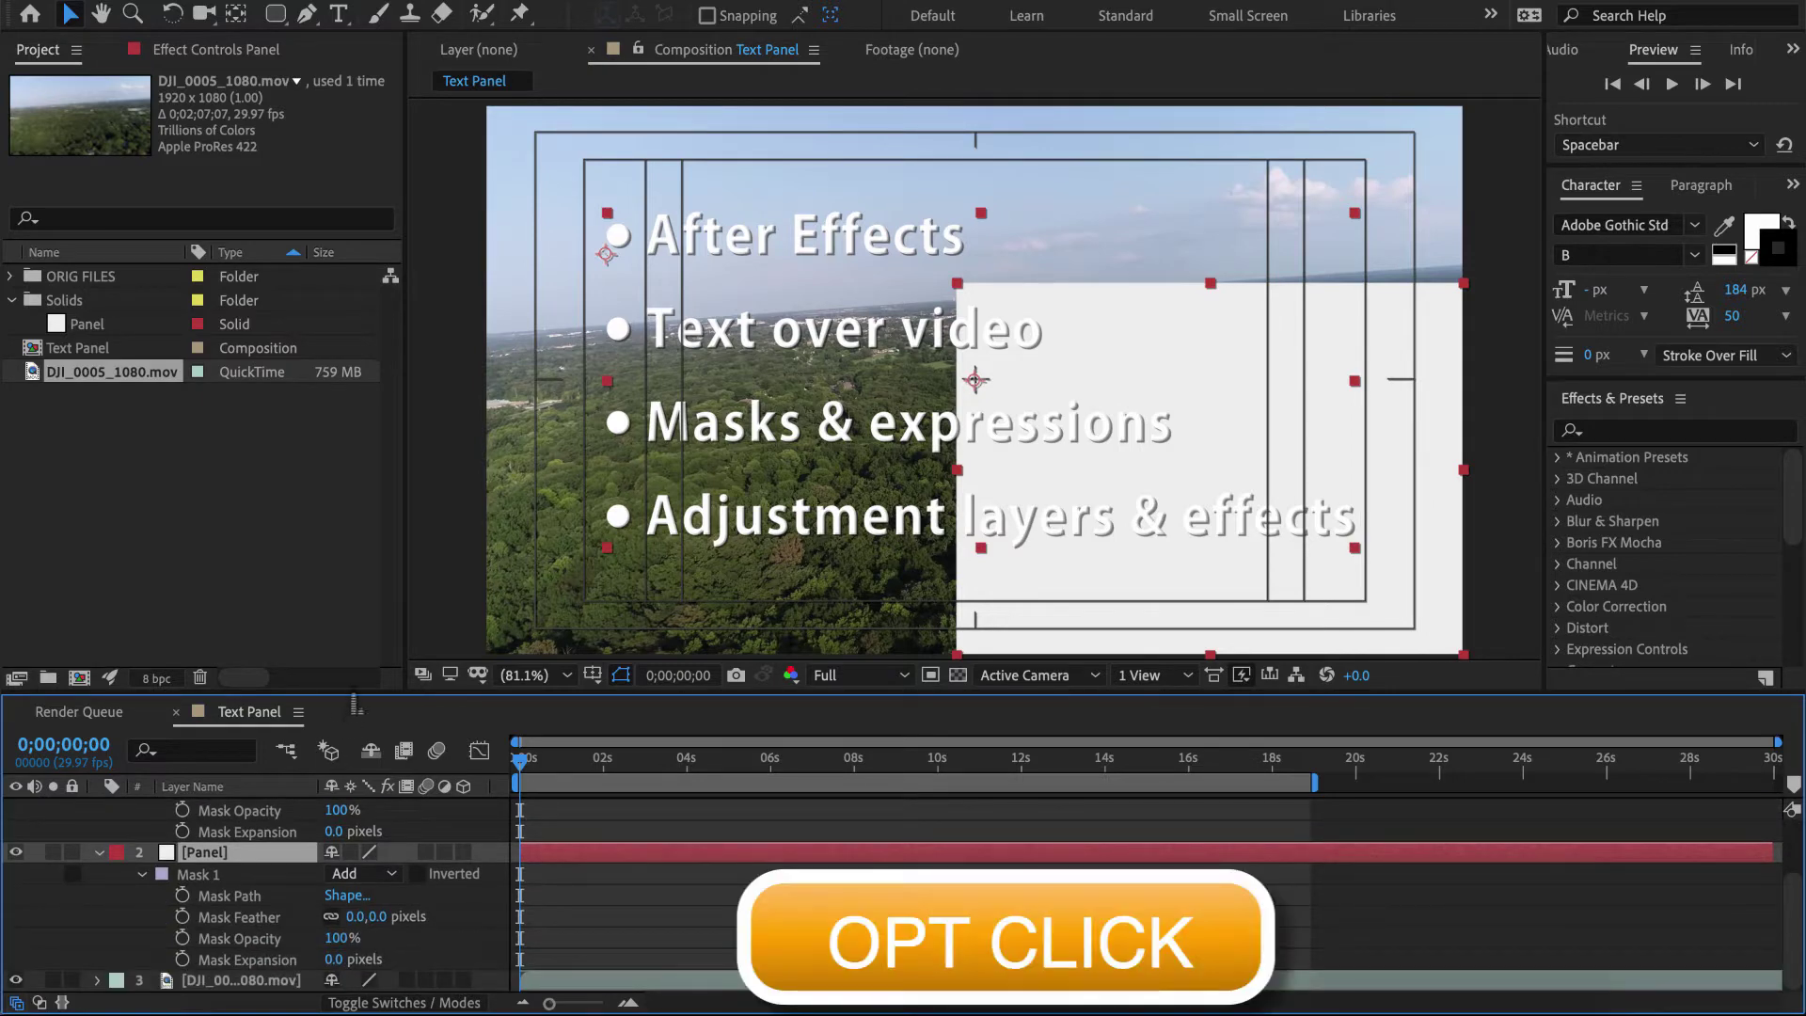
drag(358, 698, 357, 652)
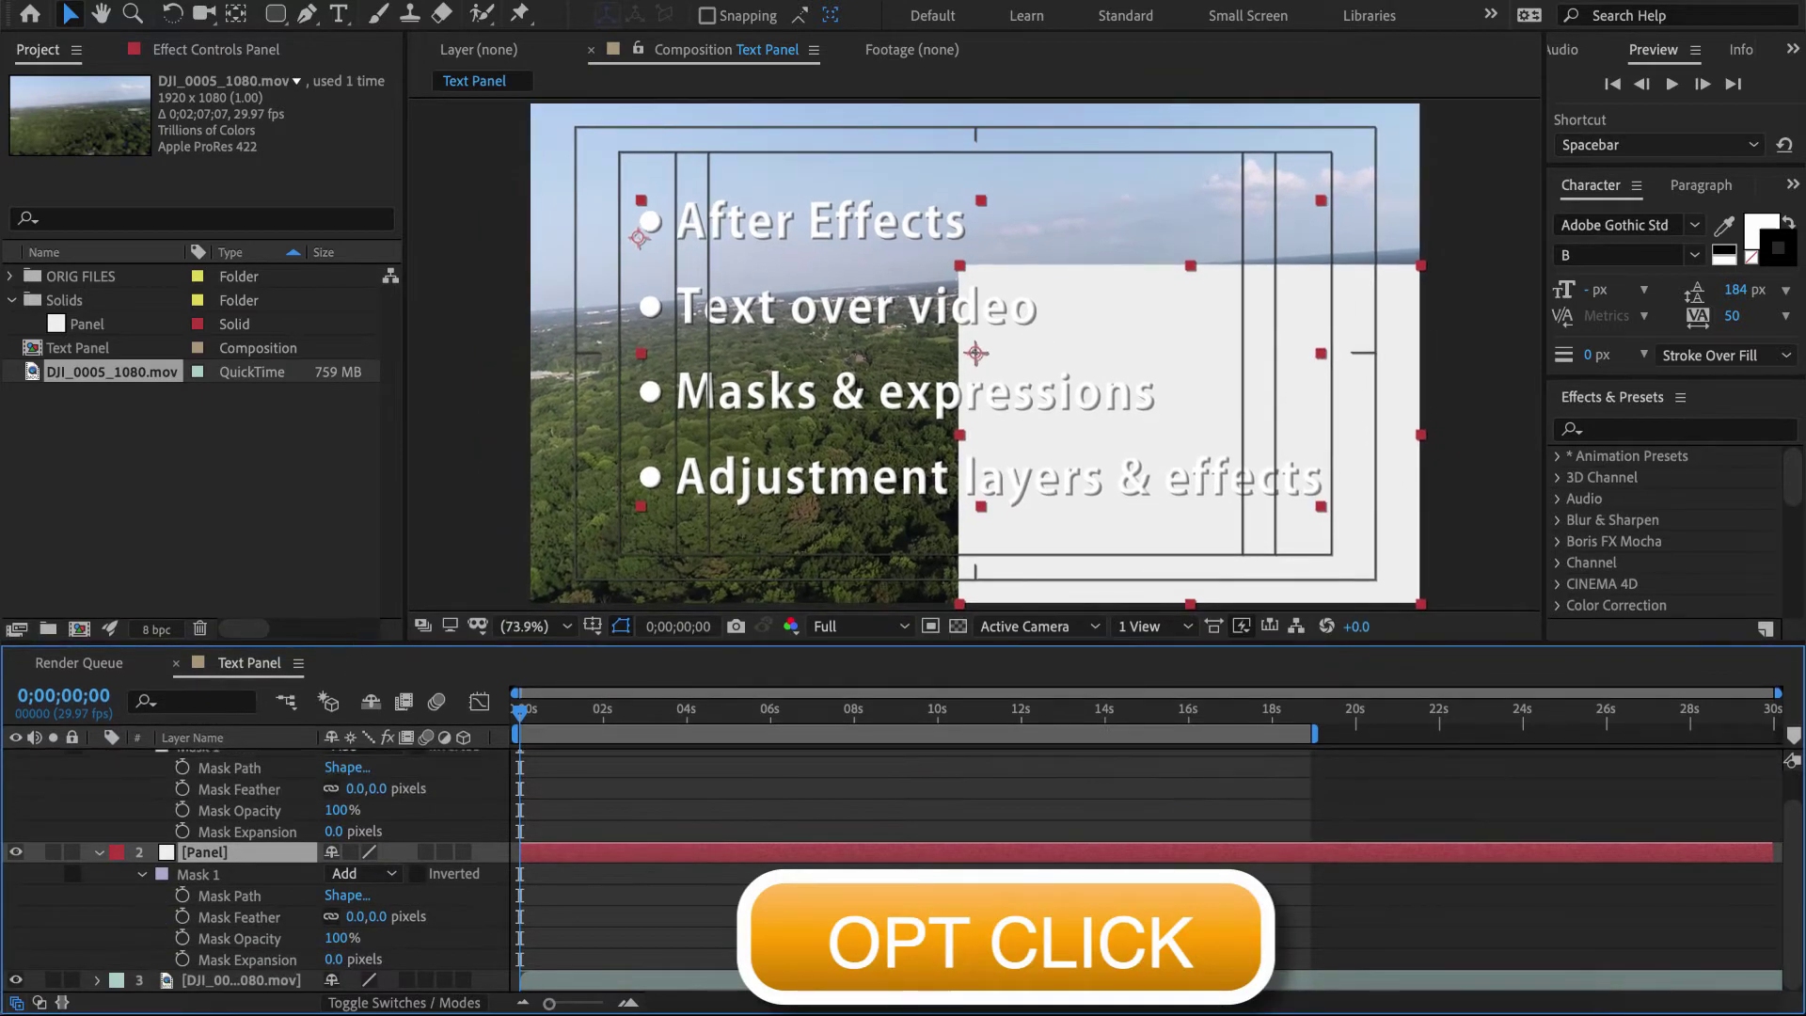
alt+click(183, 896)
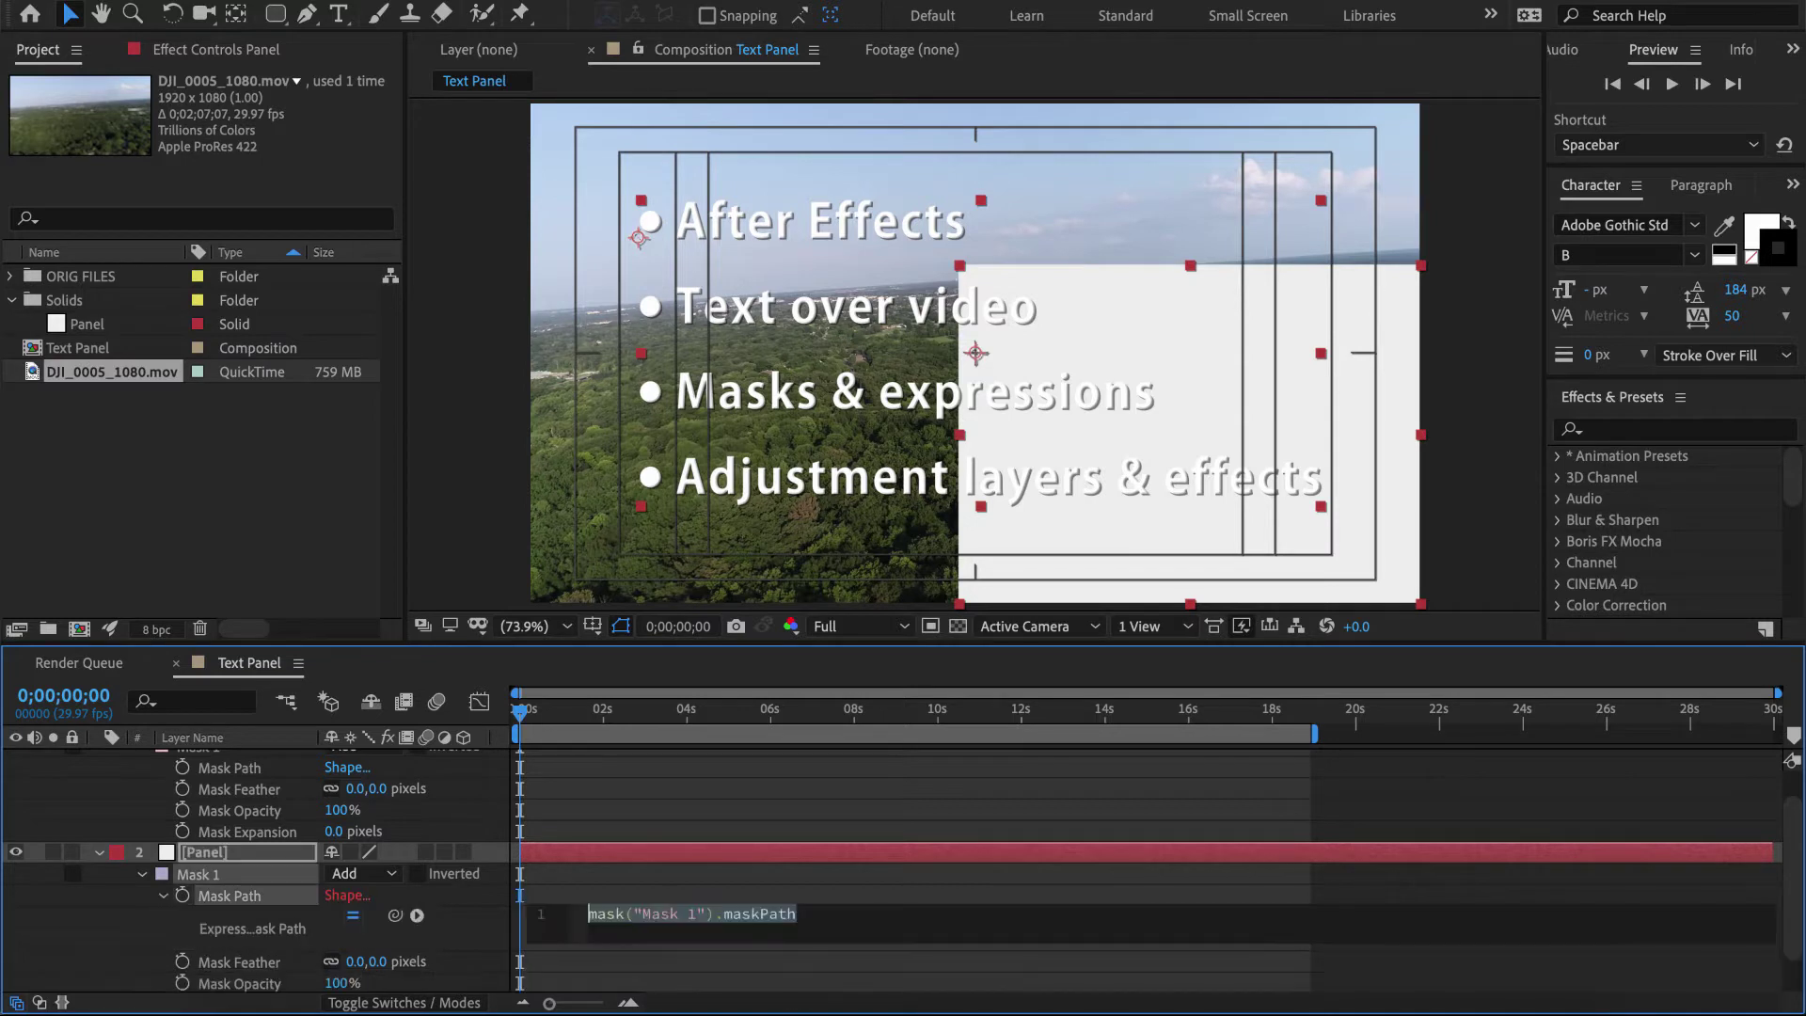
drag(395, 915, 231, 767)
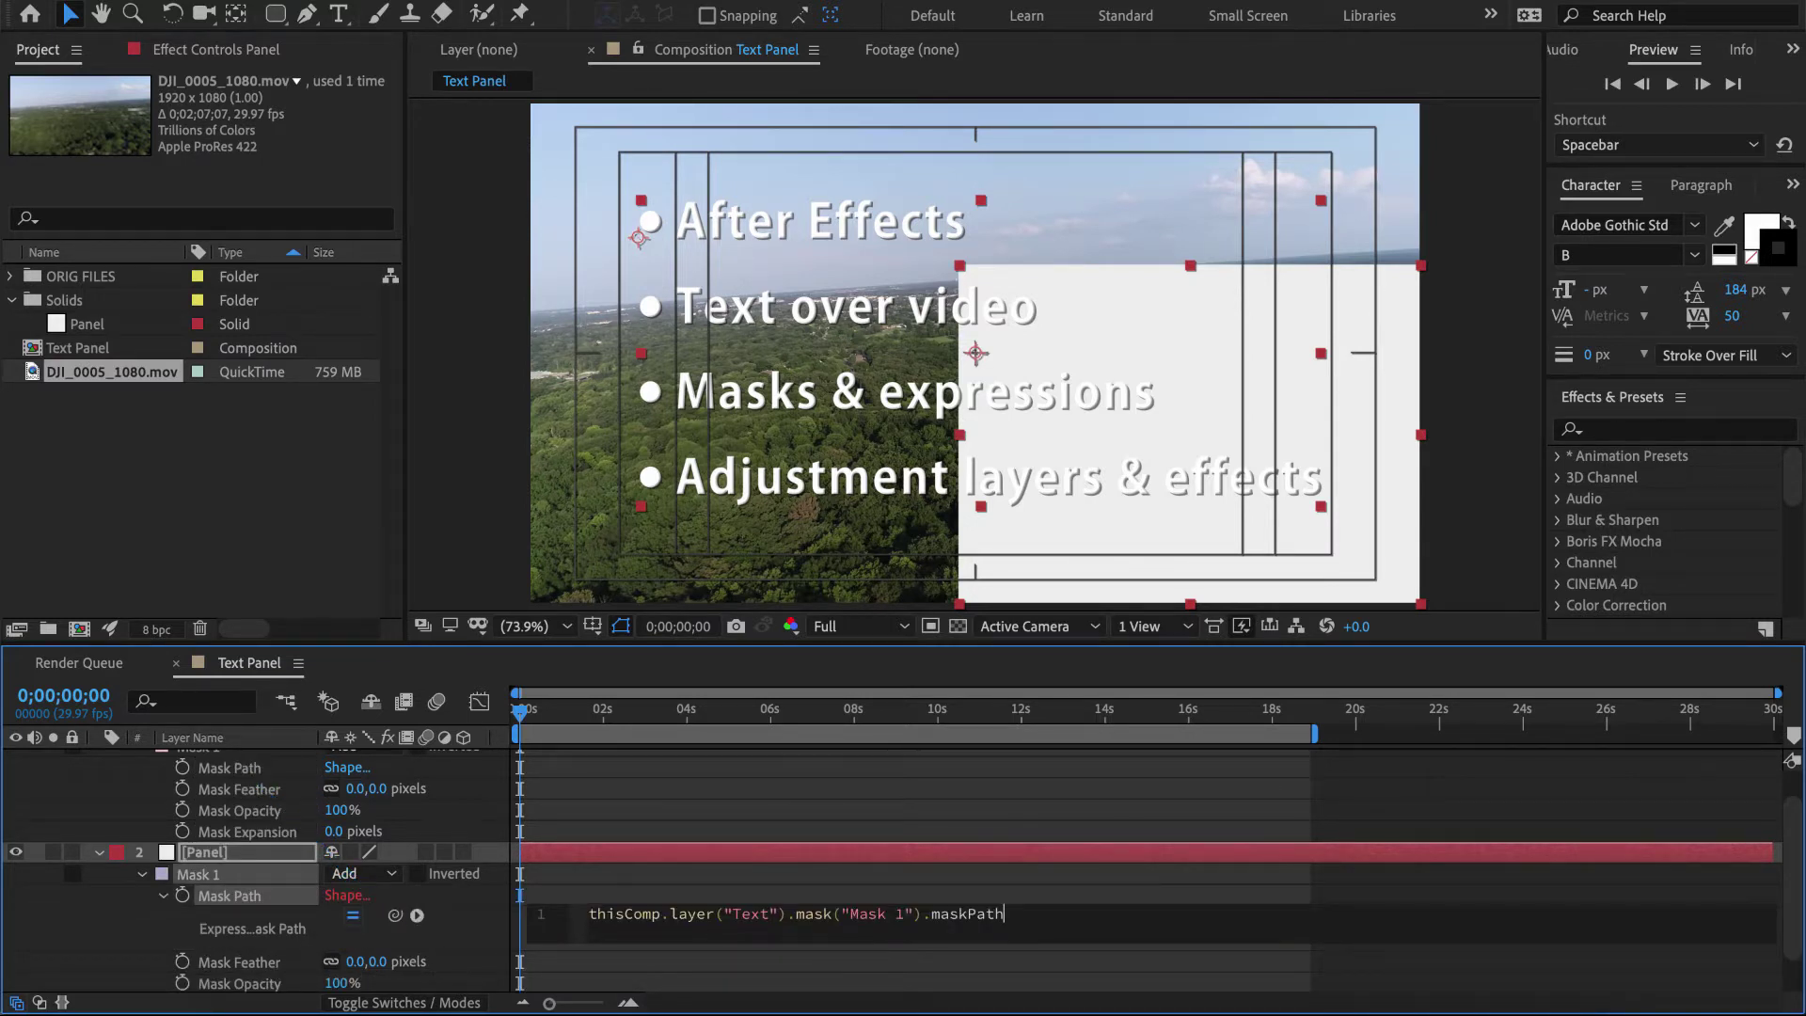
click(846, 810)
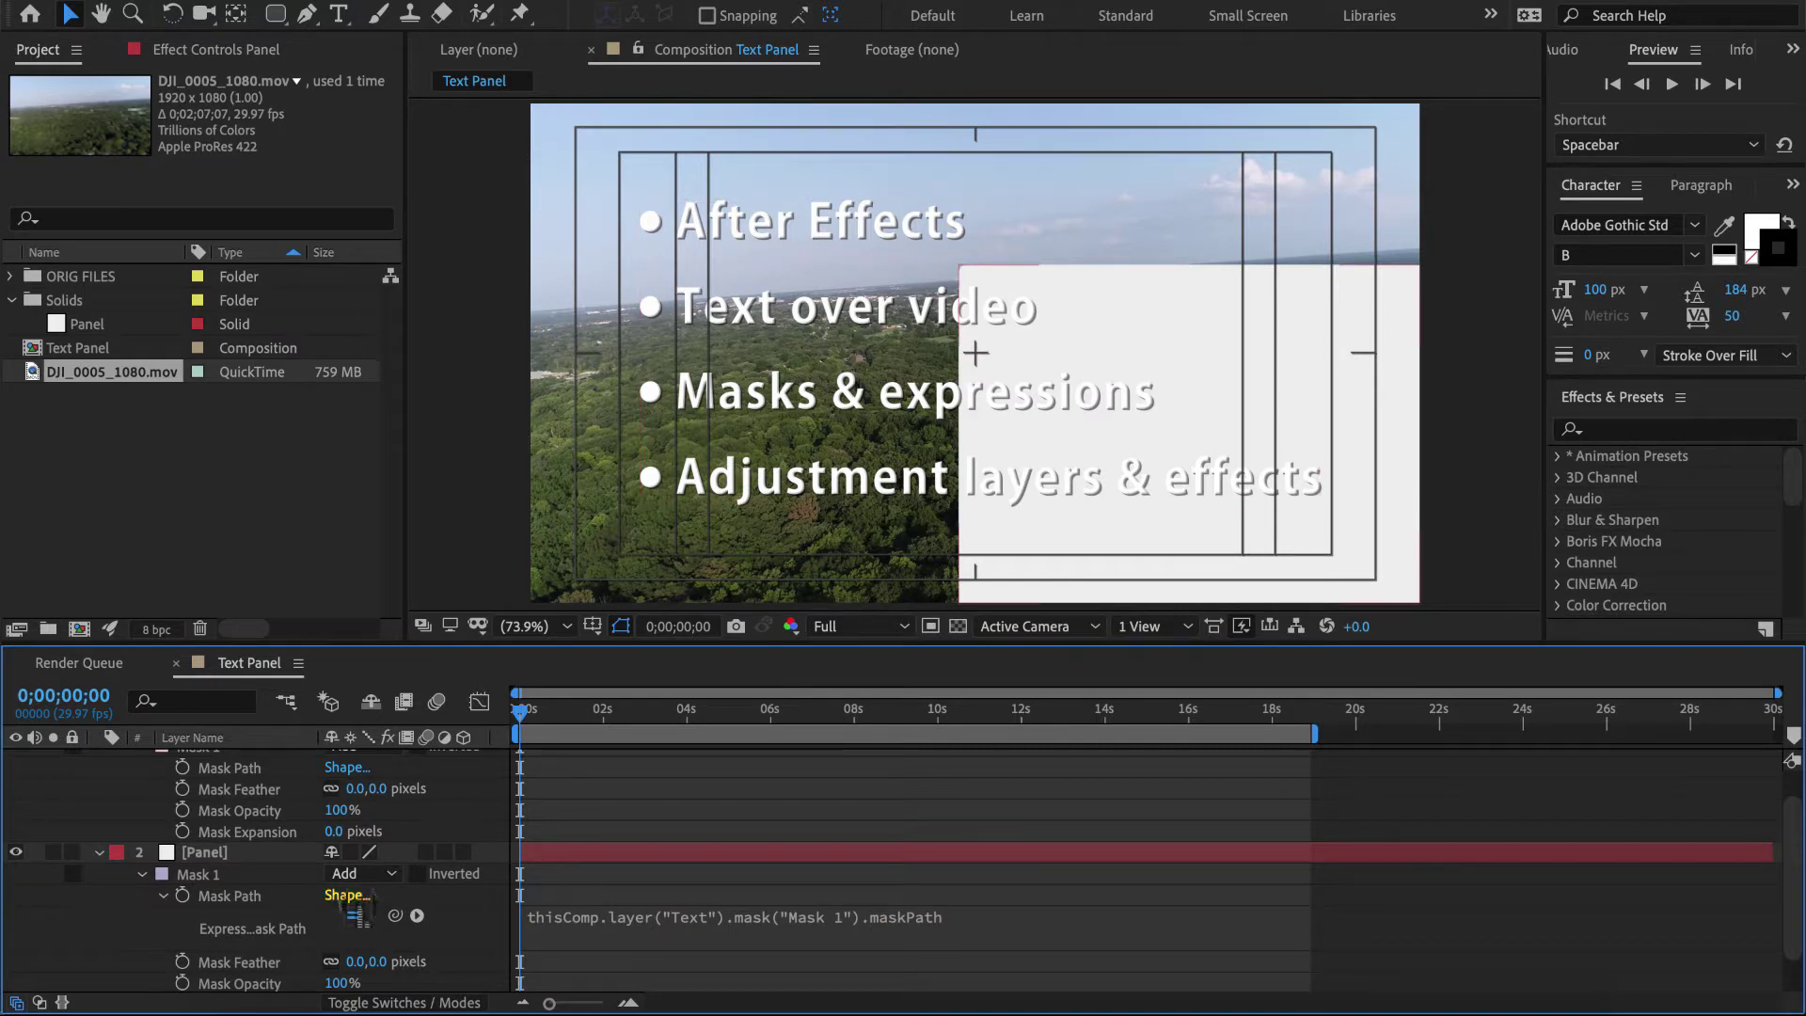
- Link the Panel solid's Position to the Text layer's with the expression thisComp.layer("Text").transform.position
click(205, 852)
scroll(211, 811, up, 2)
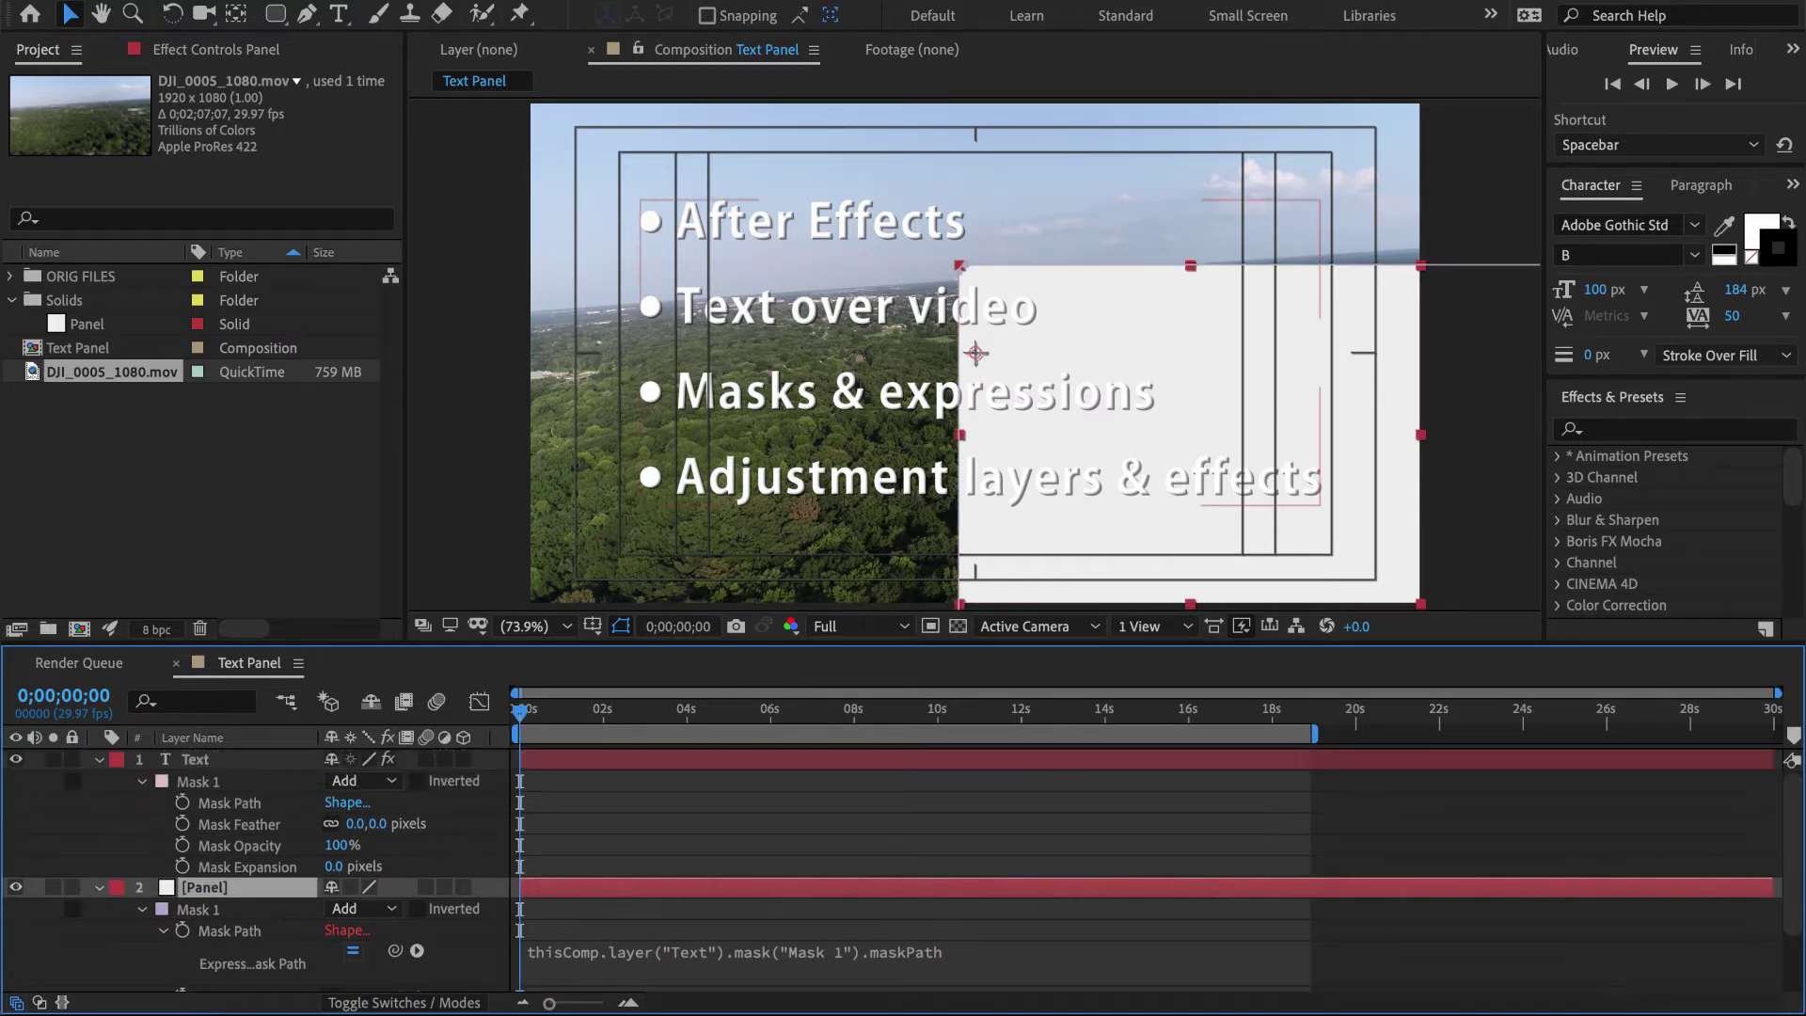
shift+click(194, 759)
key(p)
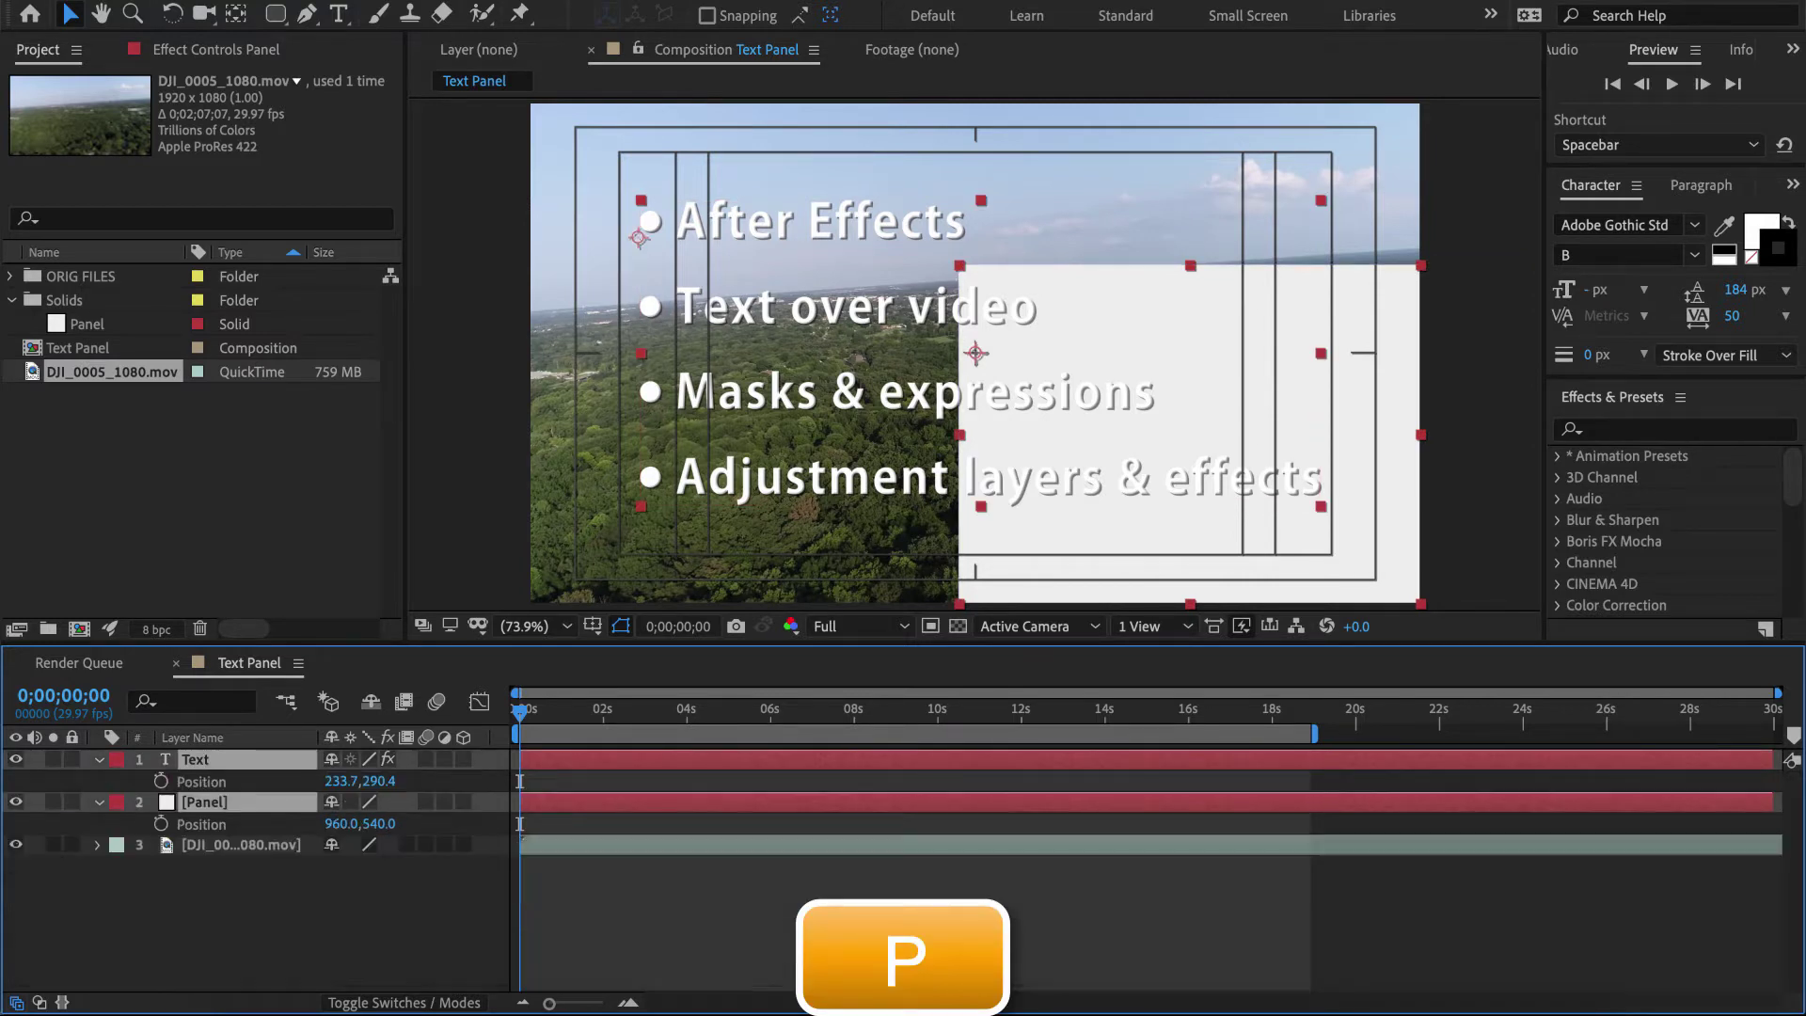
alt+click(161, 824)
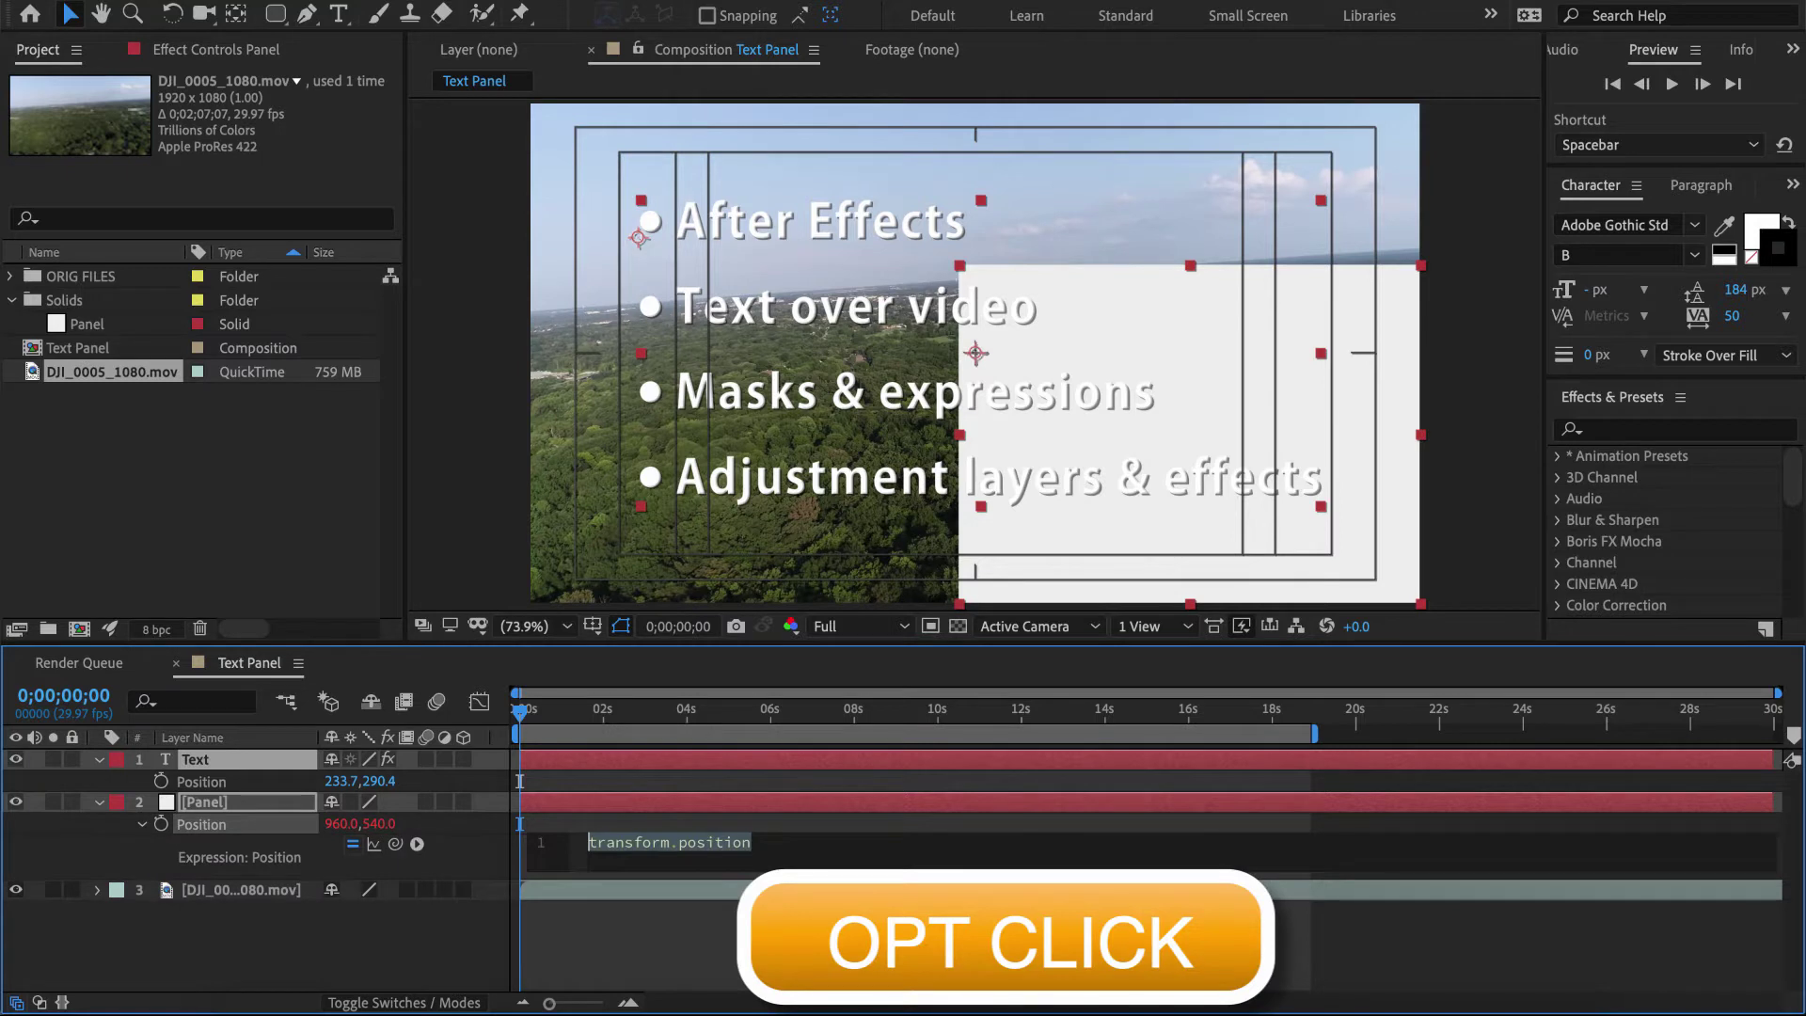
drag(395, 844, 202, 781)
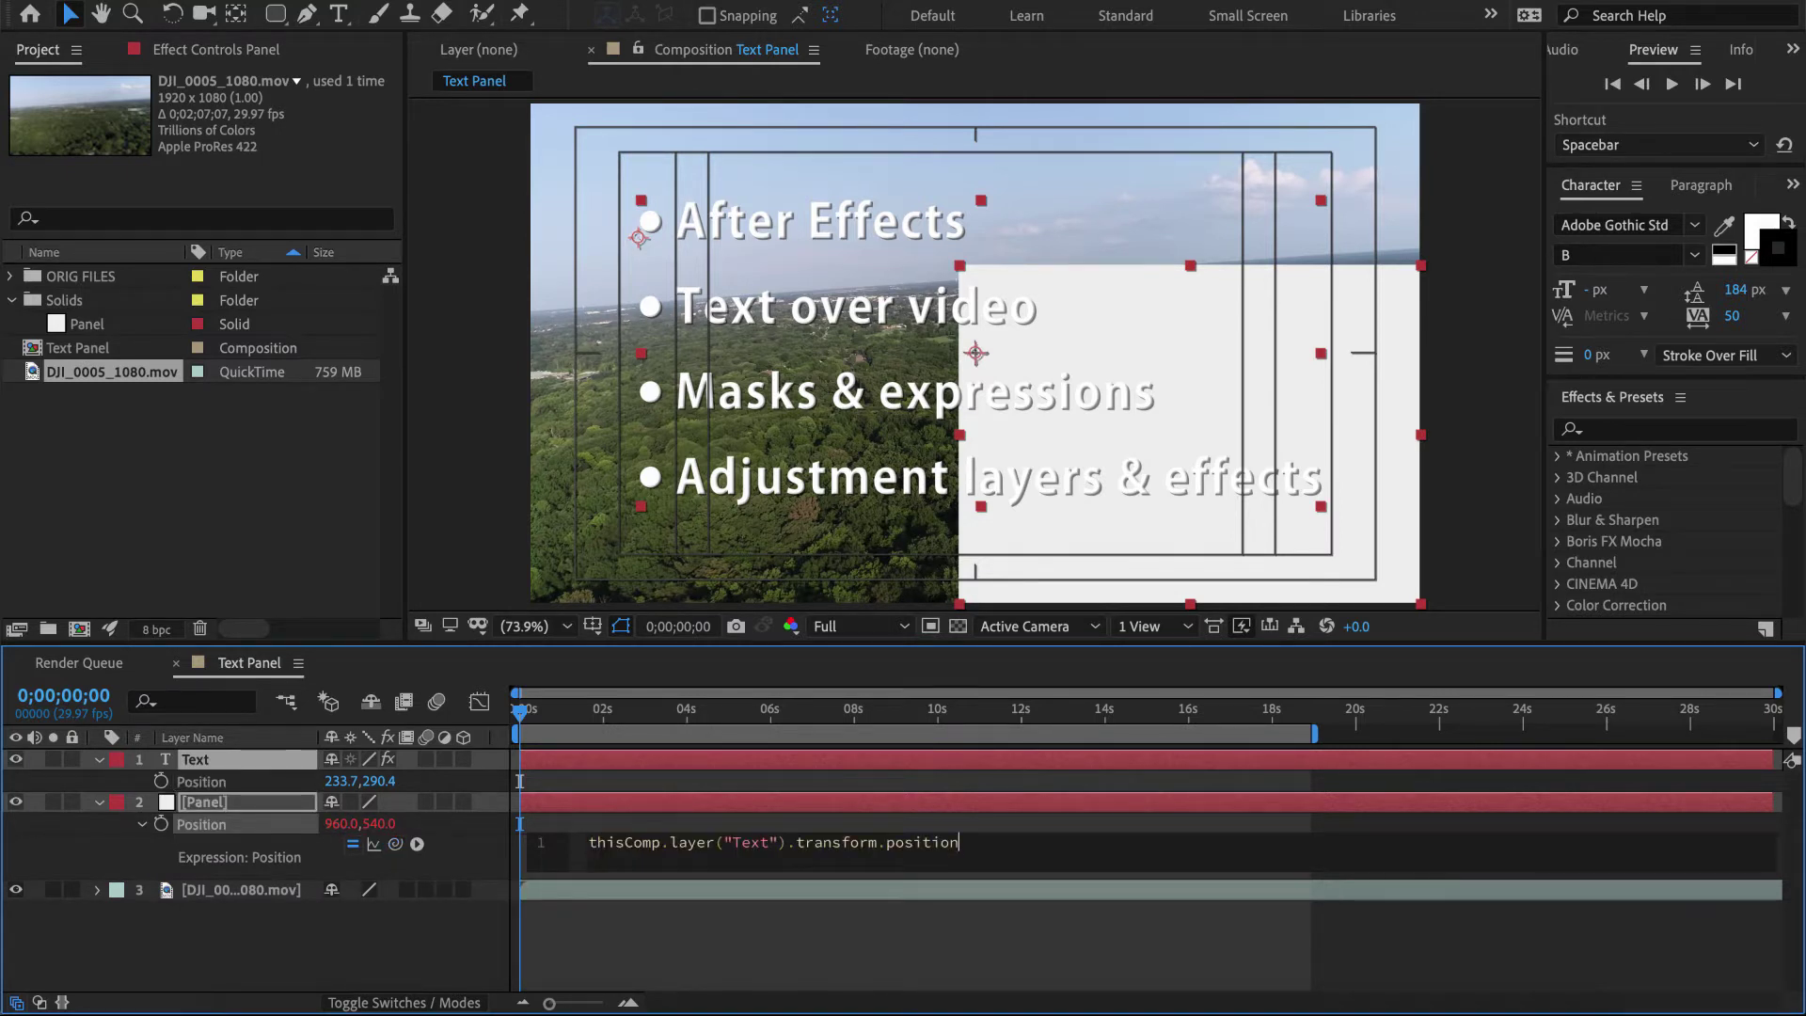
key(KP_Enter)
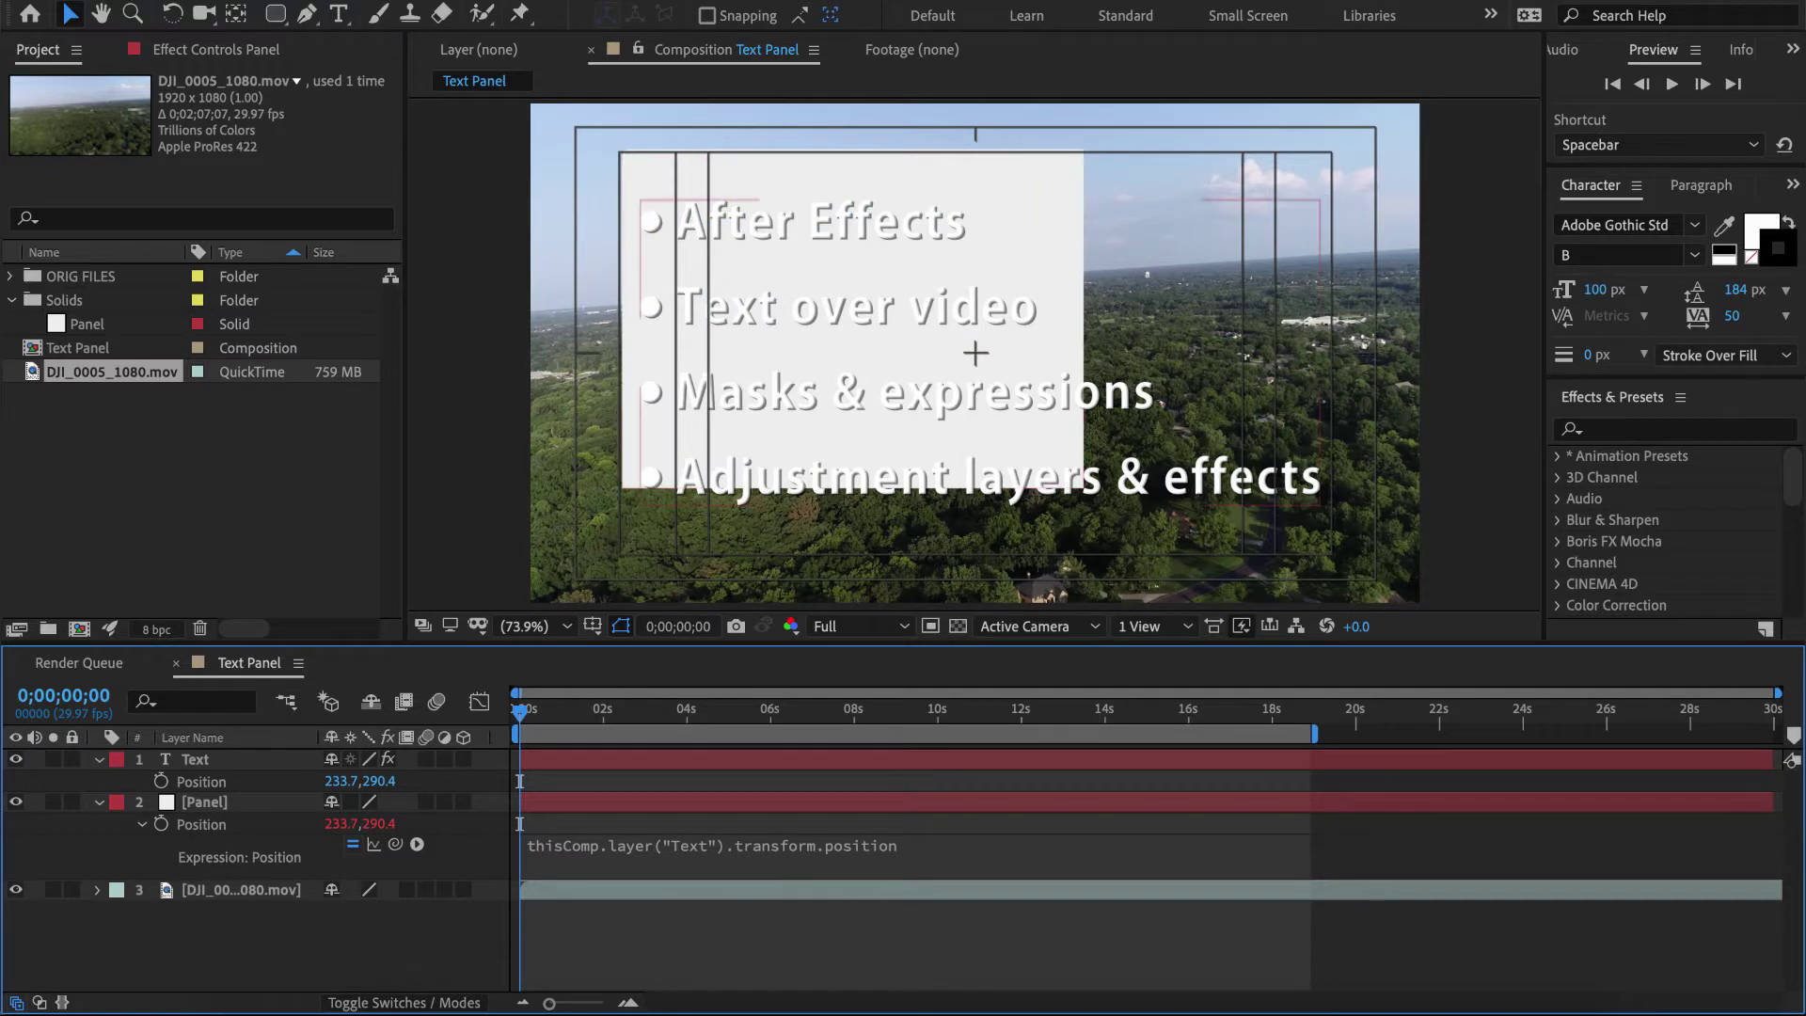
- Set the Panel's Mask 1 mode to None to examine how far the solid extends relative to the mask outline
scroll(975, 353, down, 3)
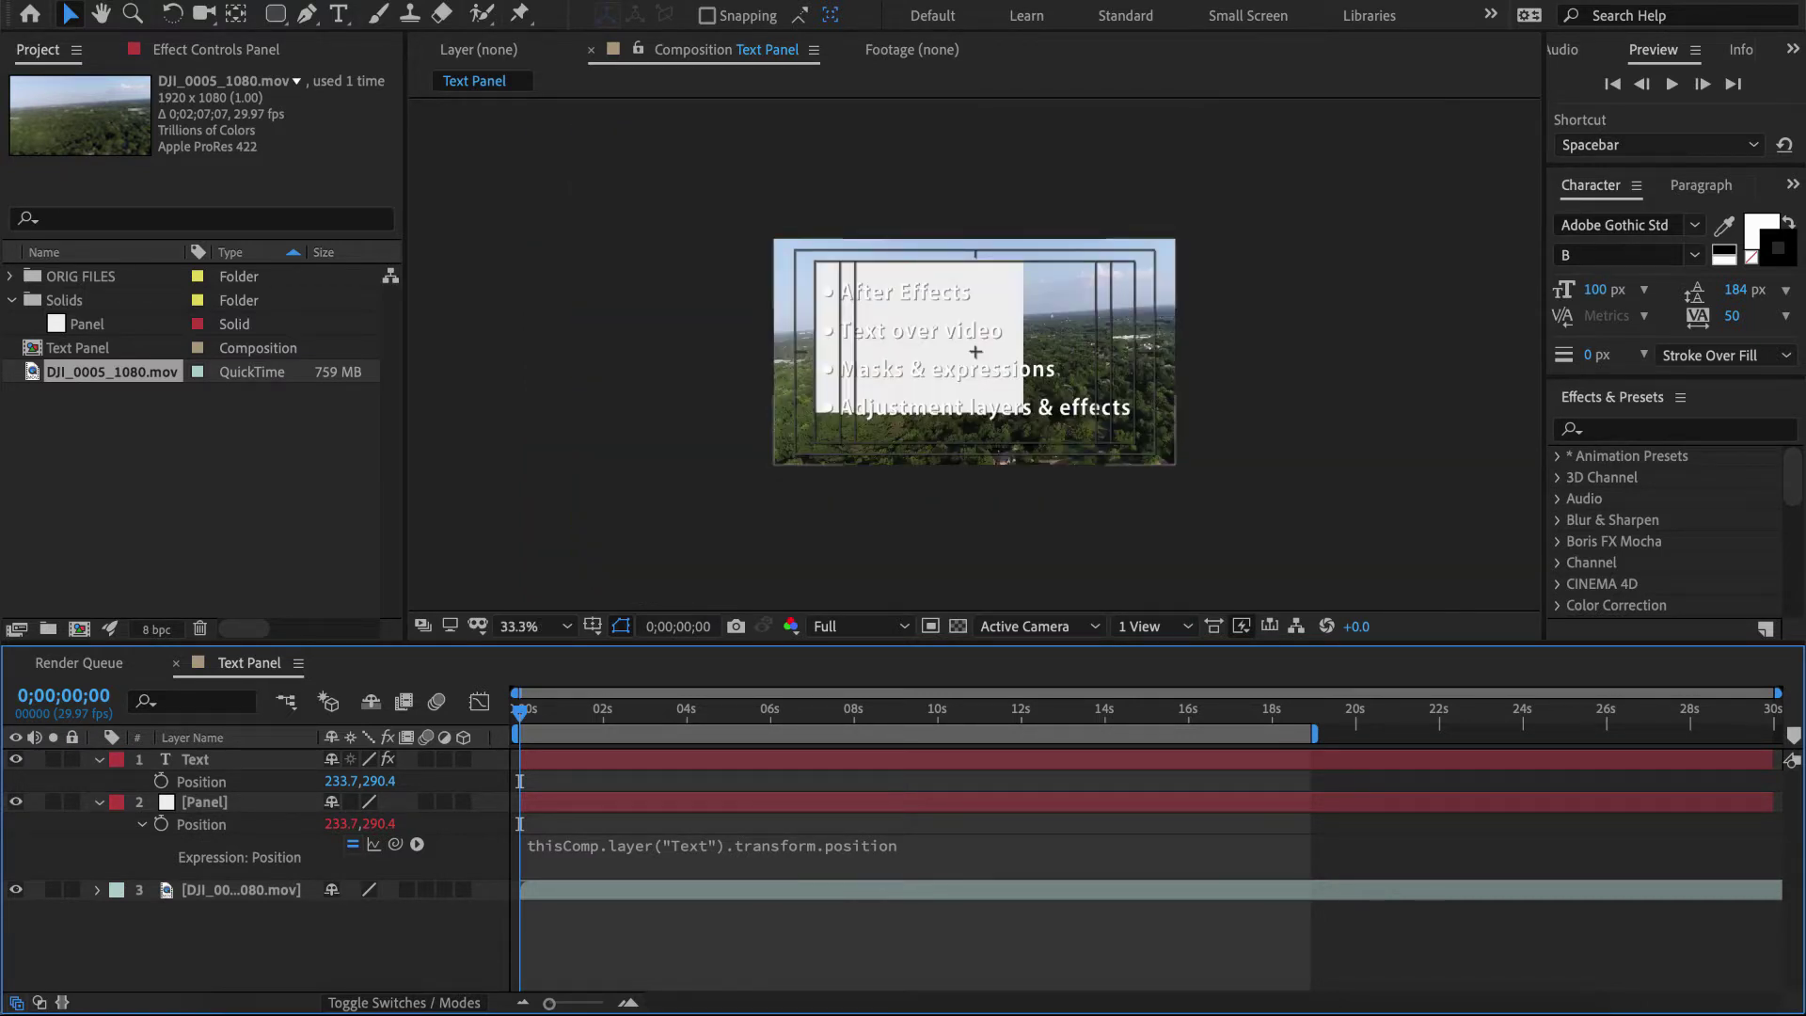
key(m)
key(m)
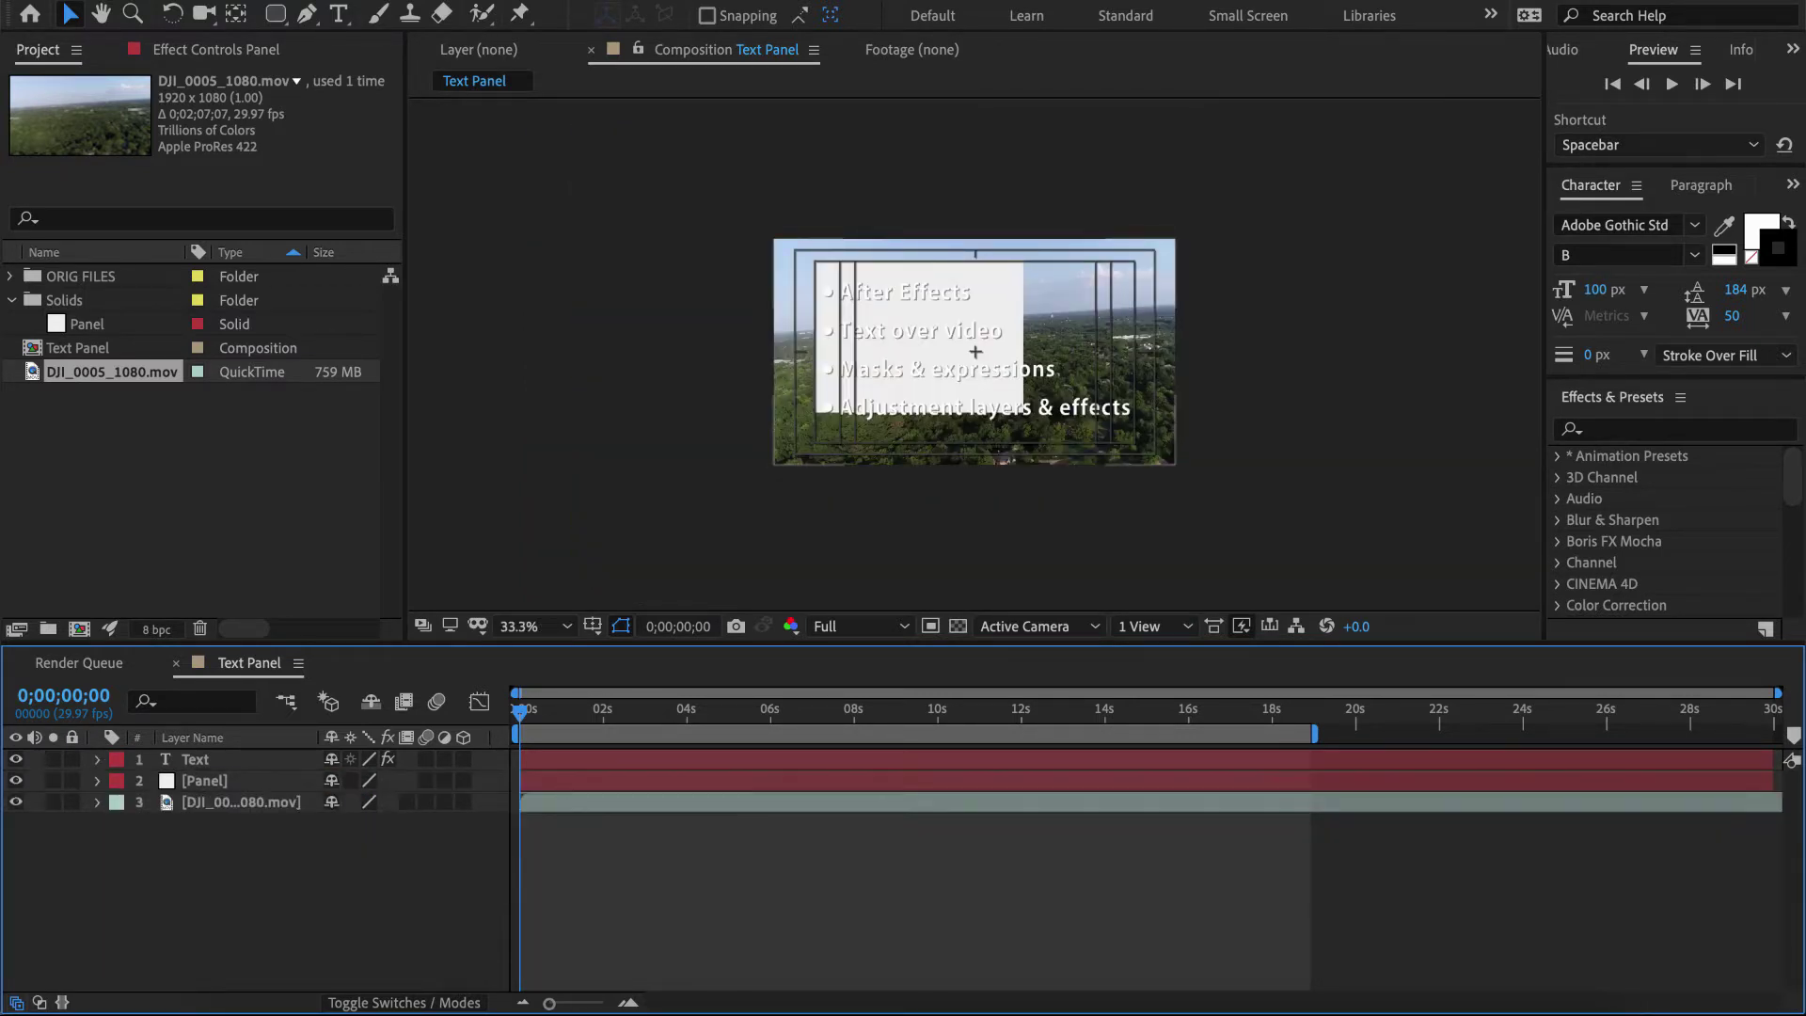
click(976, 352)
key(m)
key(m)
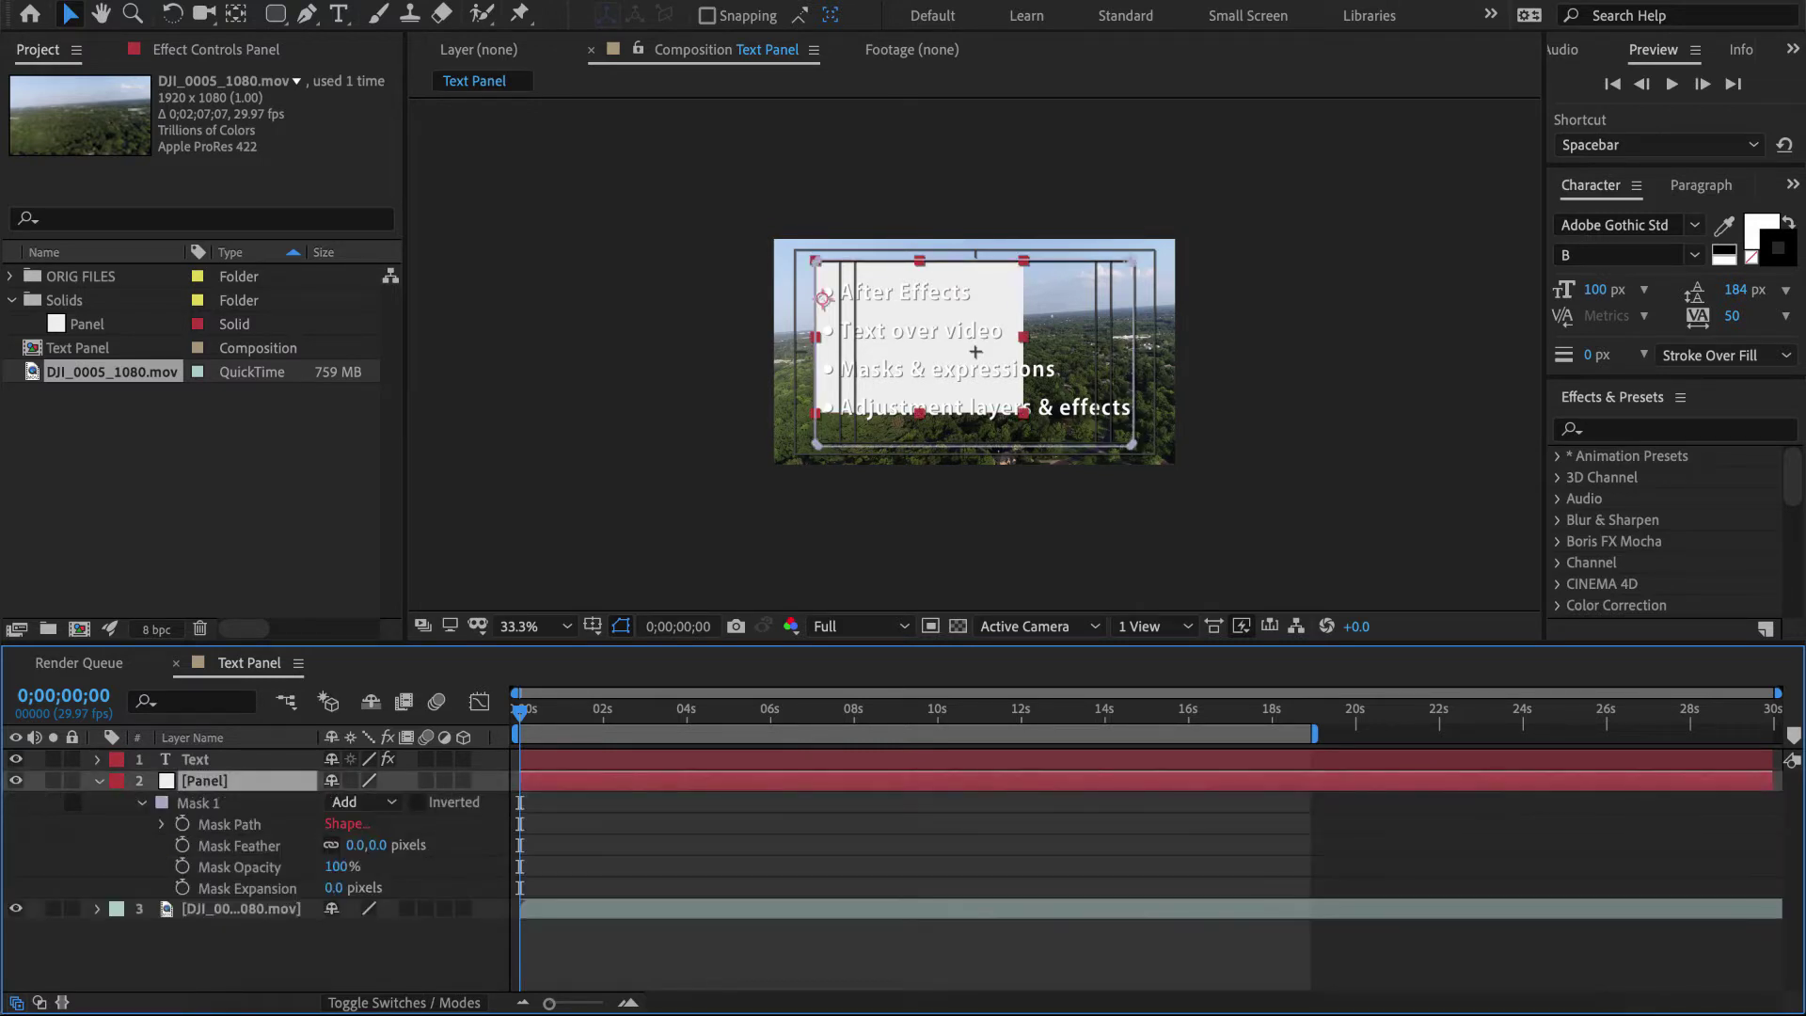
click(364, 802)
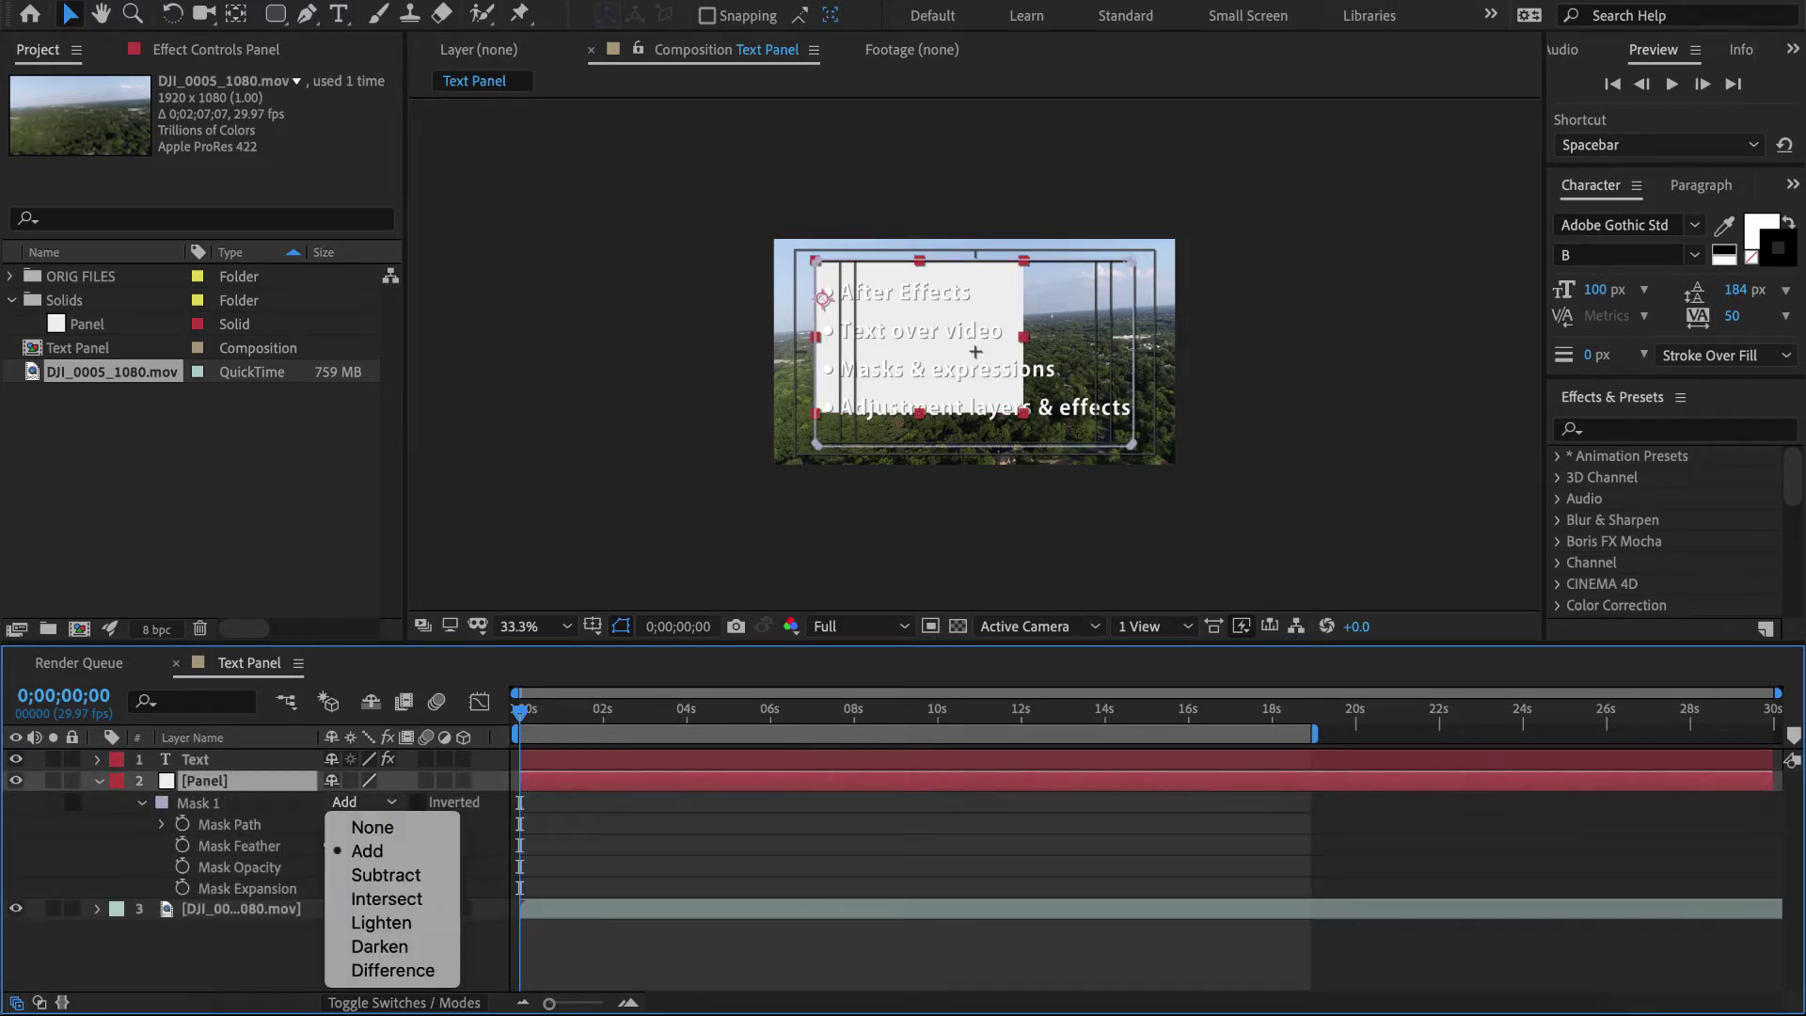
click(381, 823)
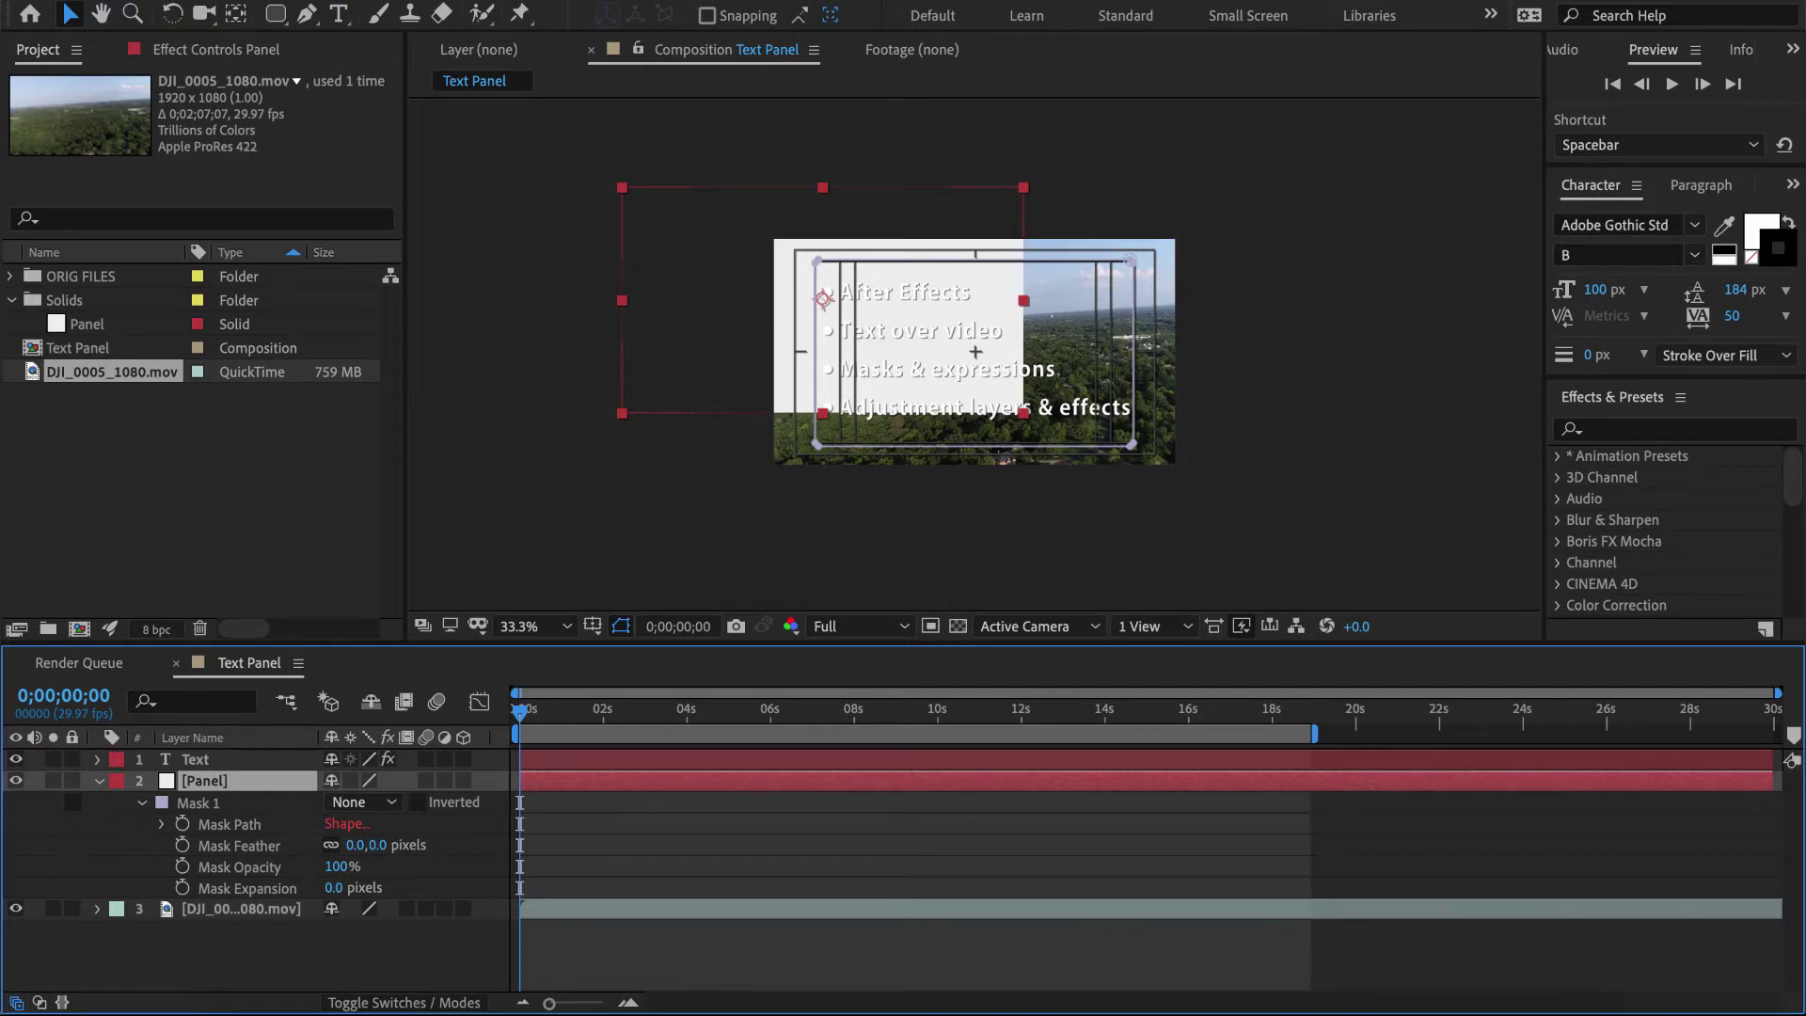
drag(1132, 260, 1273, 246)
key(ctrl+z)
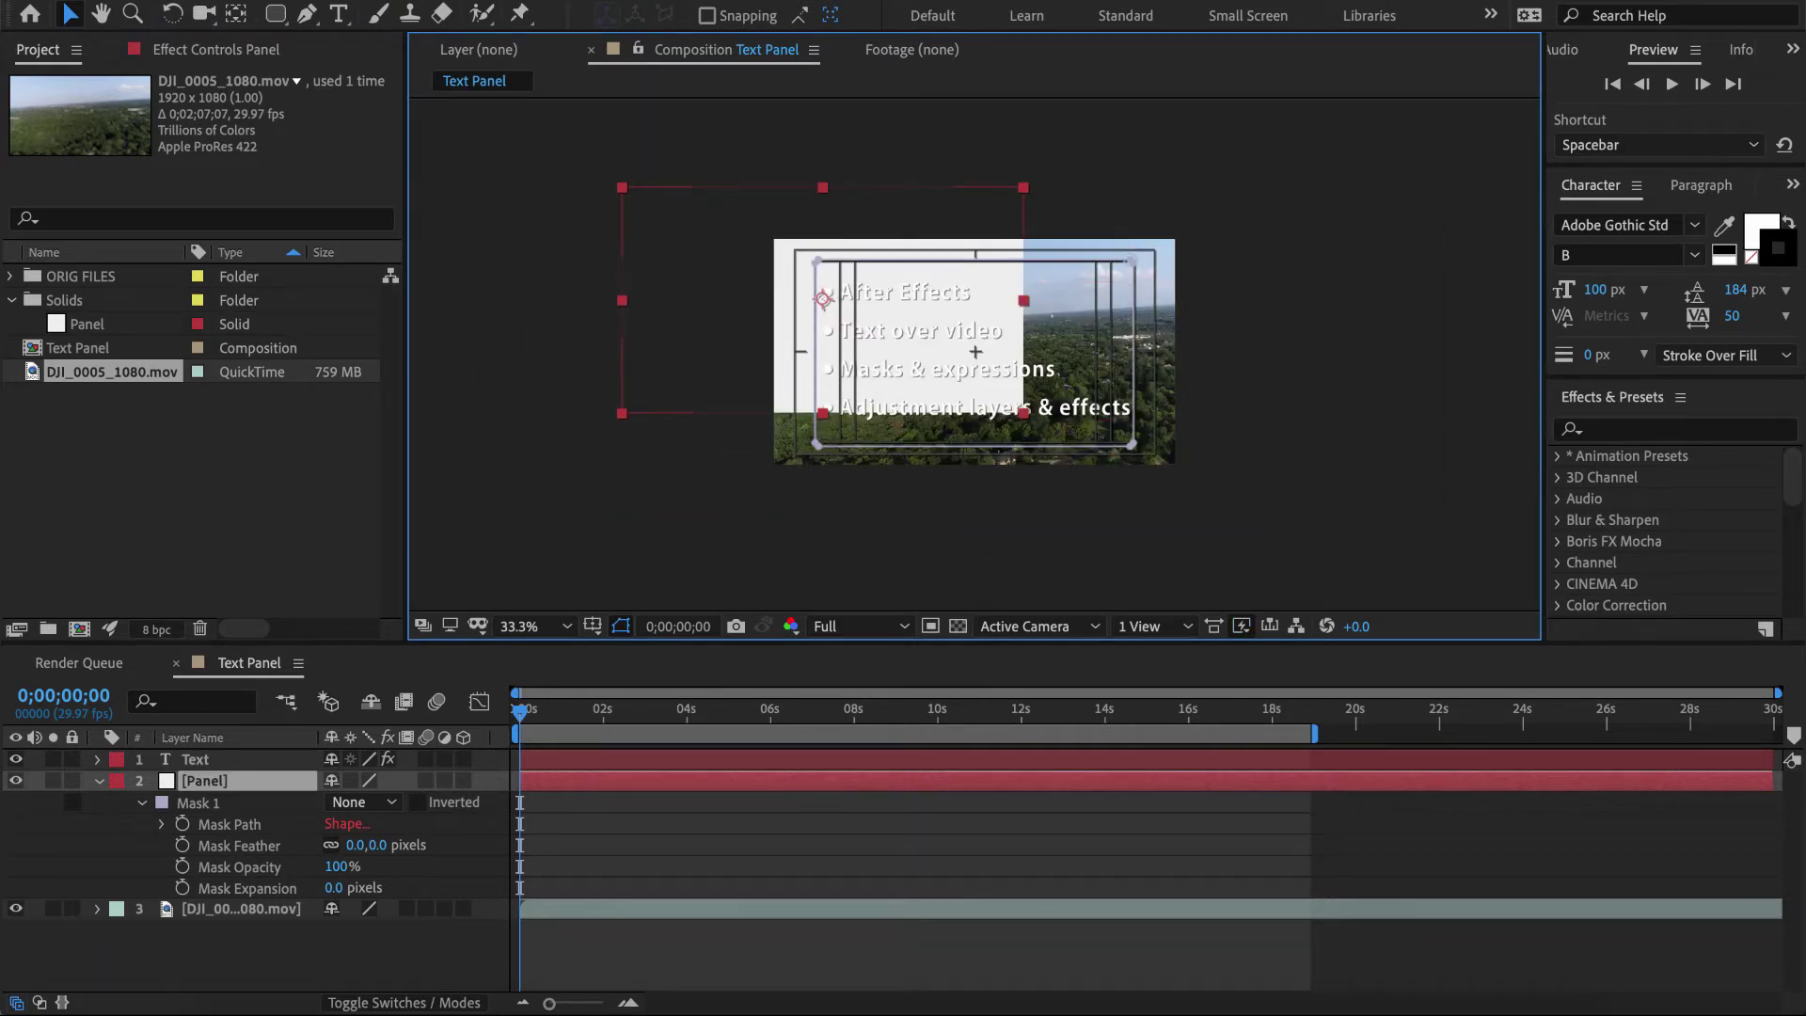
- Create a new composition named Comp 1 using the UHD 4K 29.97 preset
click(99, 781)
key(ctrl+n)
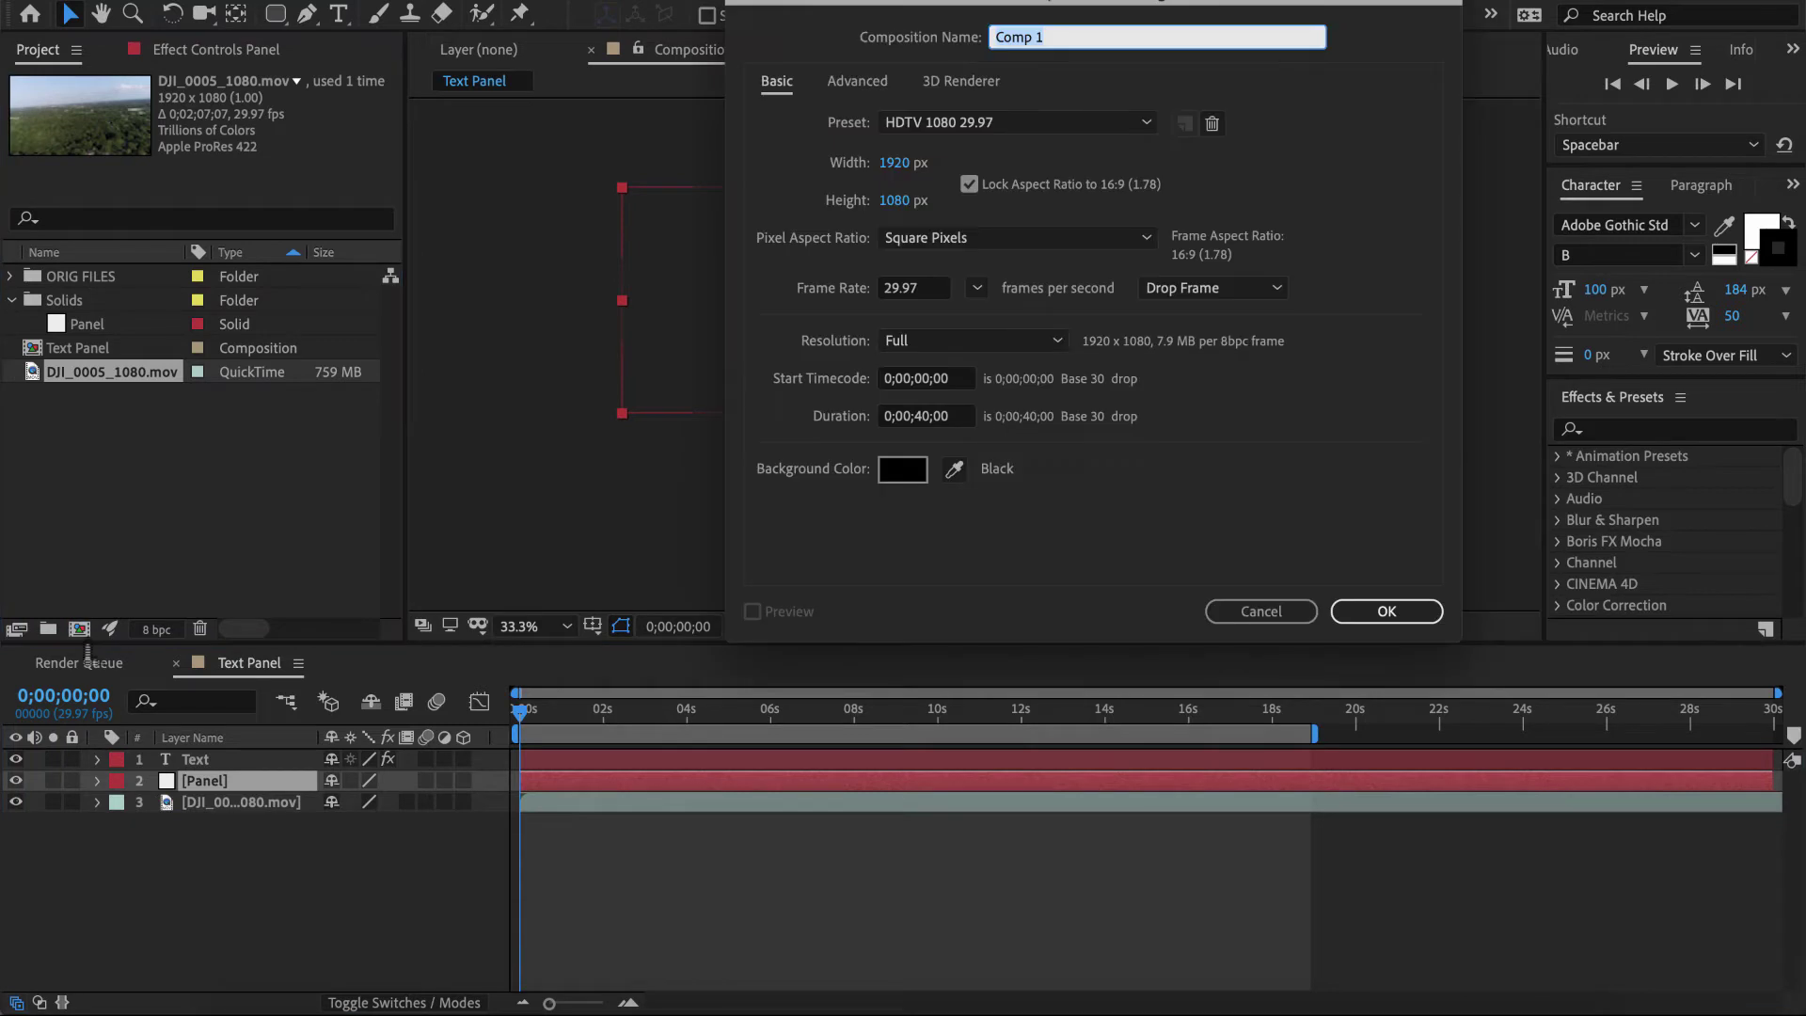
click(1015, 122)
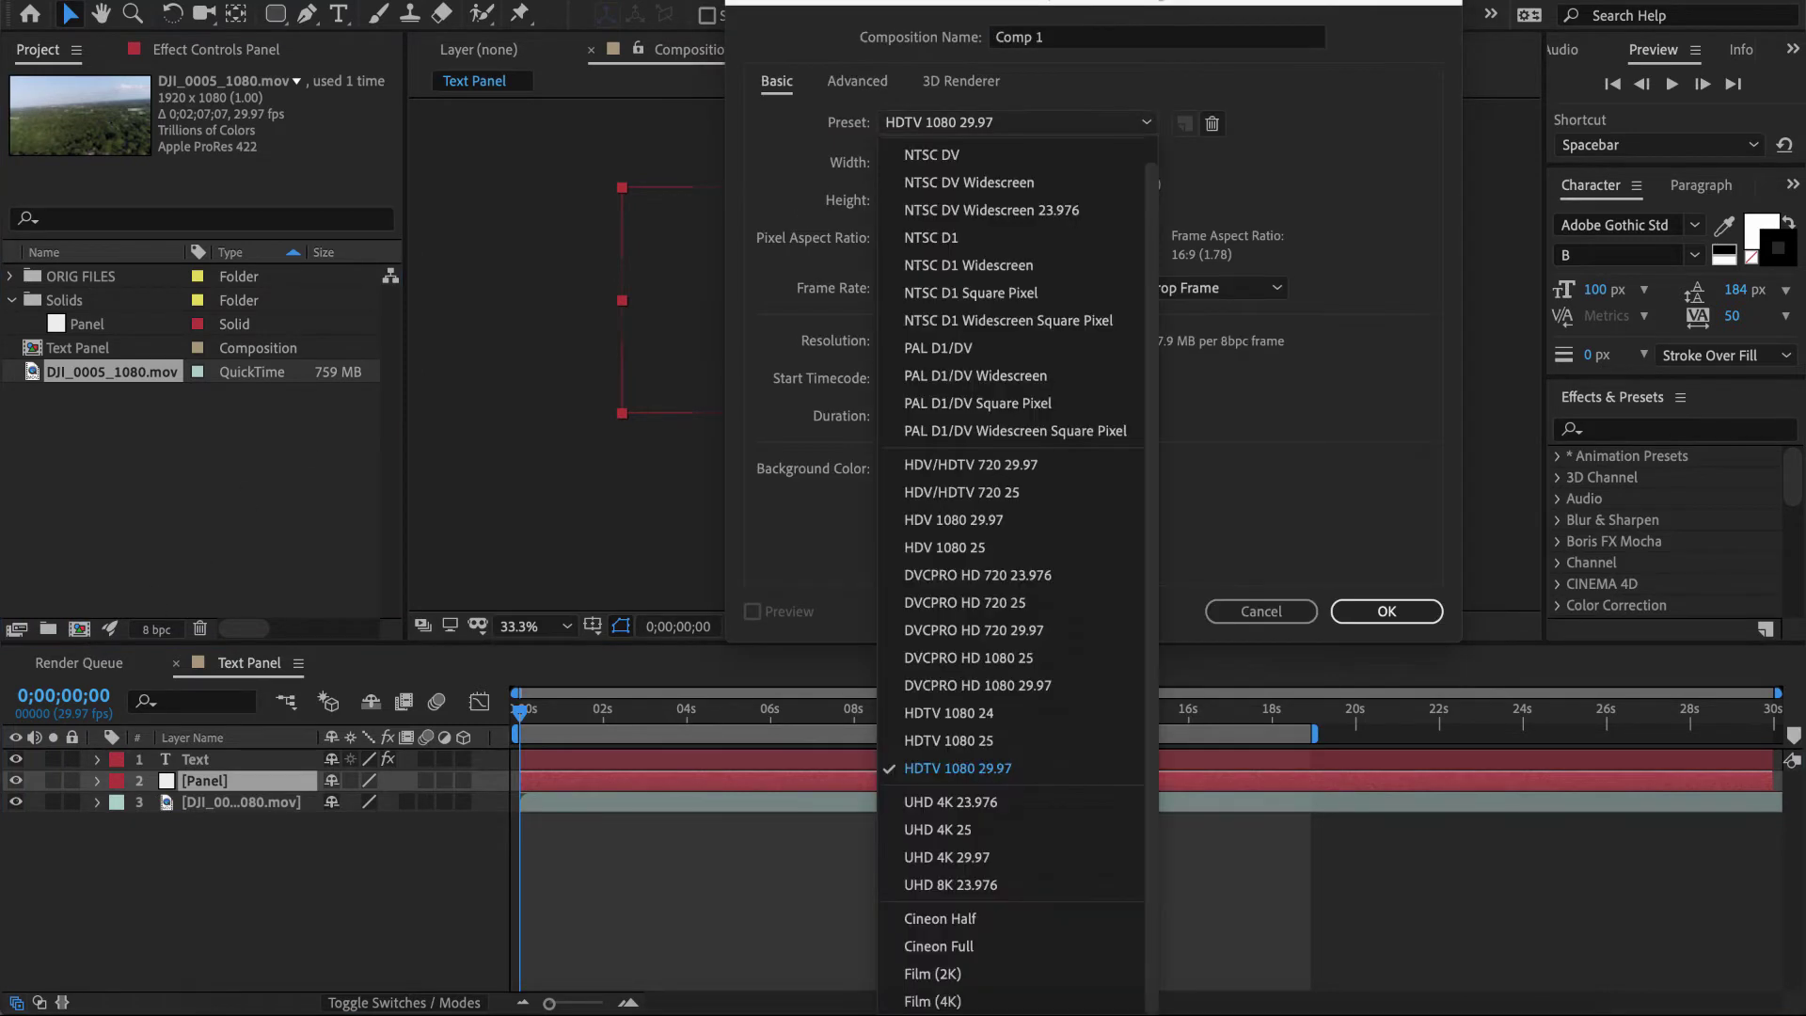
click(946, 857)
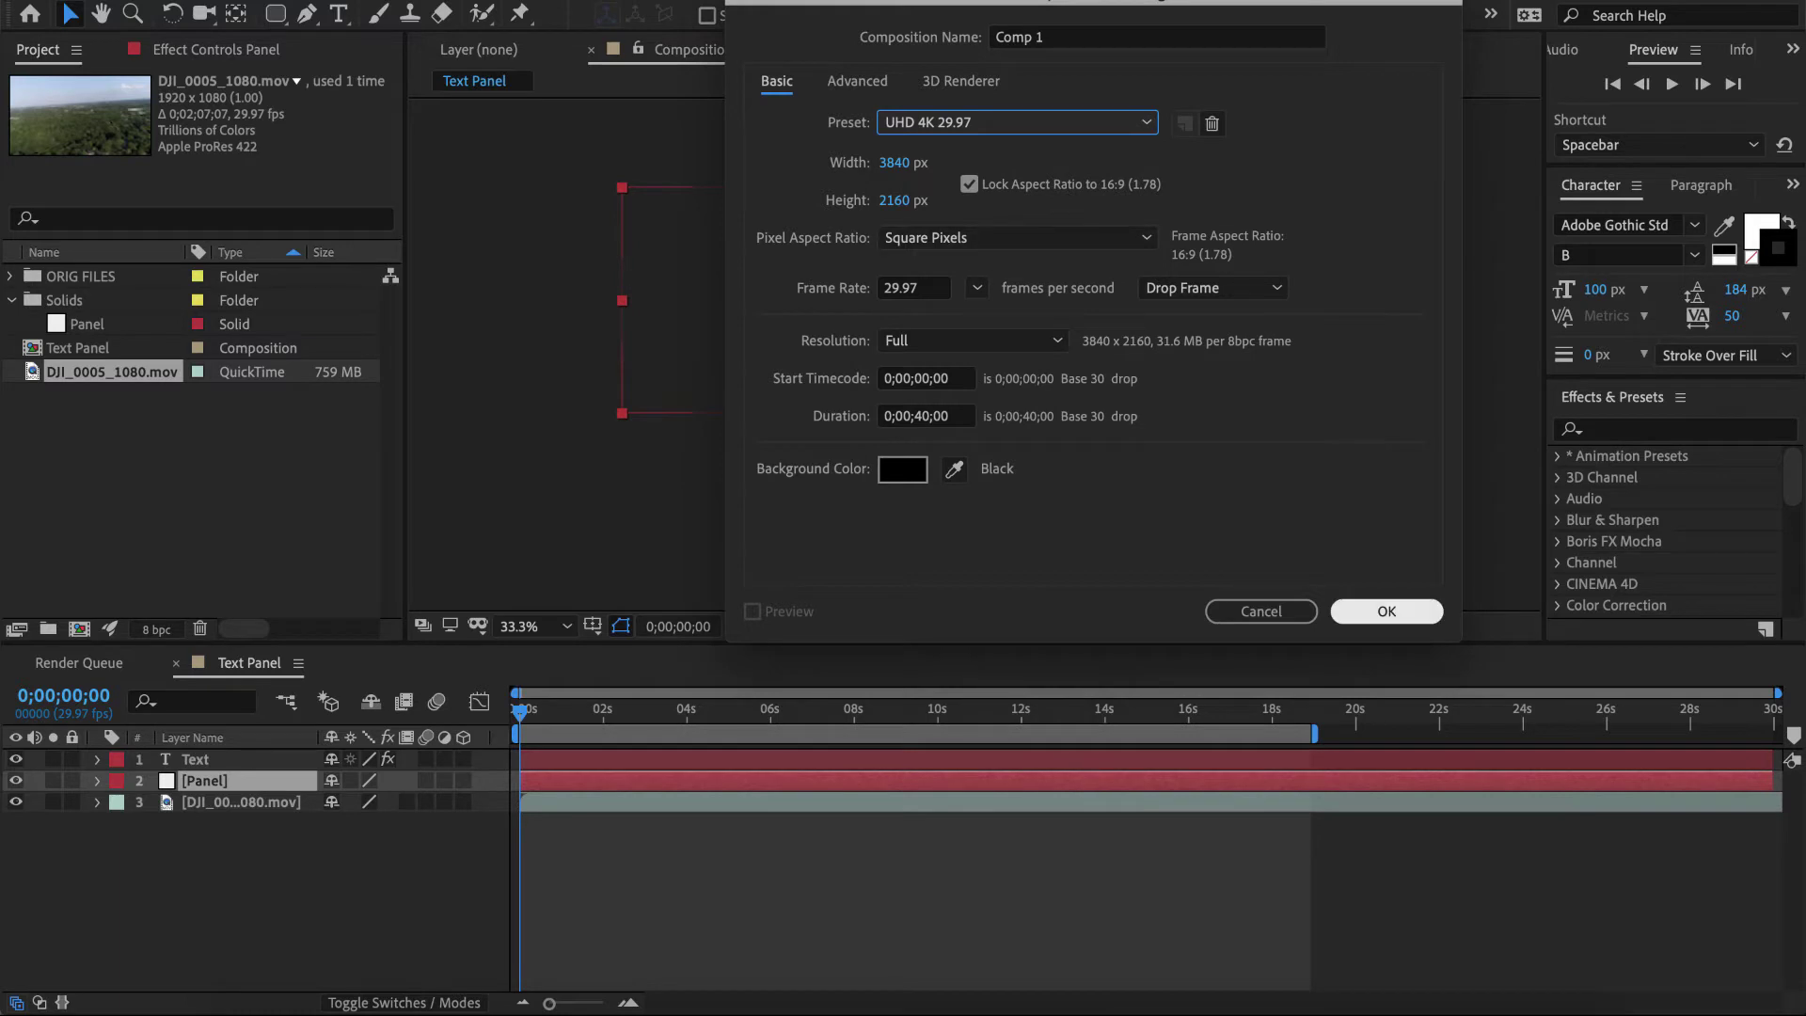
click(1386, 611)
- Add a white 3840 x 2160 px solid named White Solid 4K to Comp 1
right_click(304, 726)
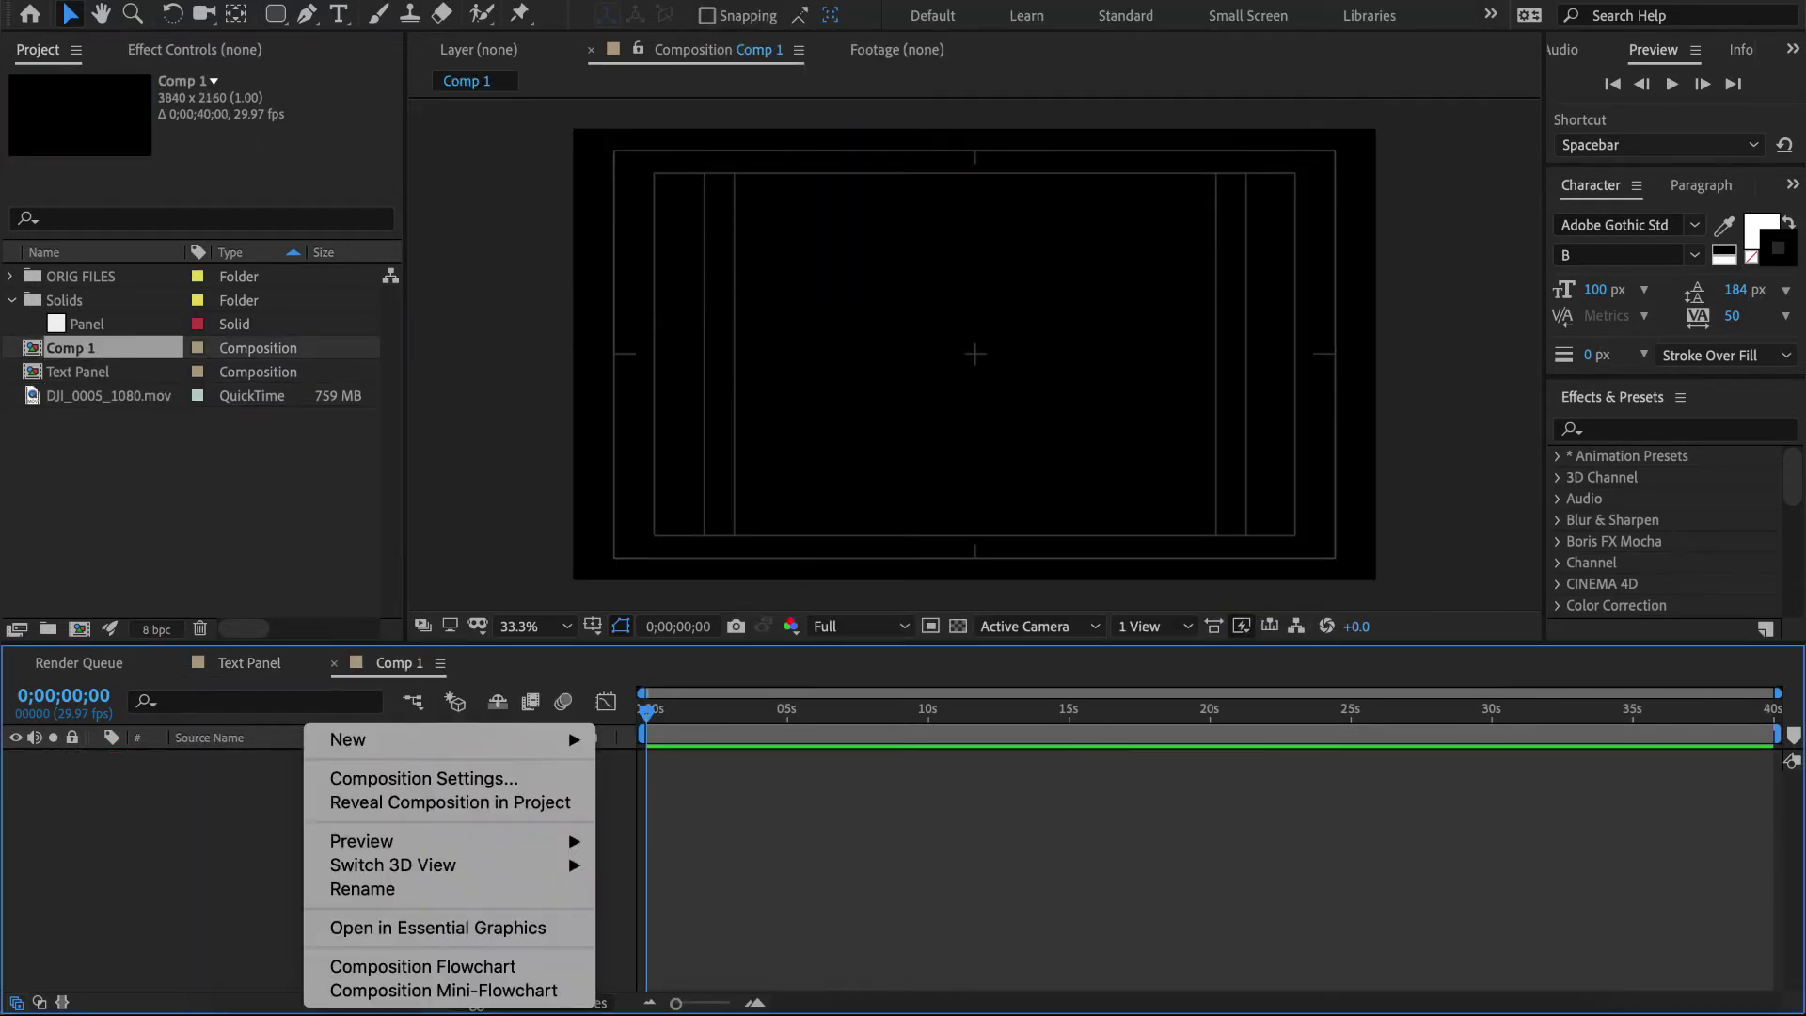
mouse_move(424, 740)
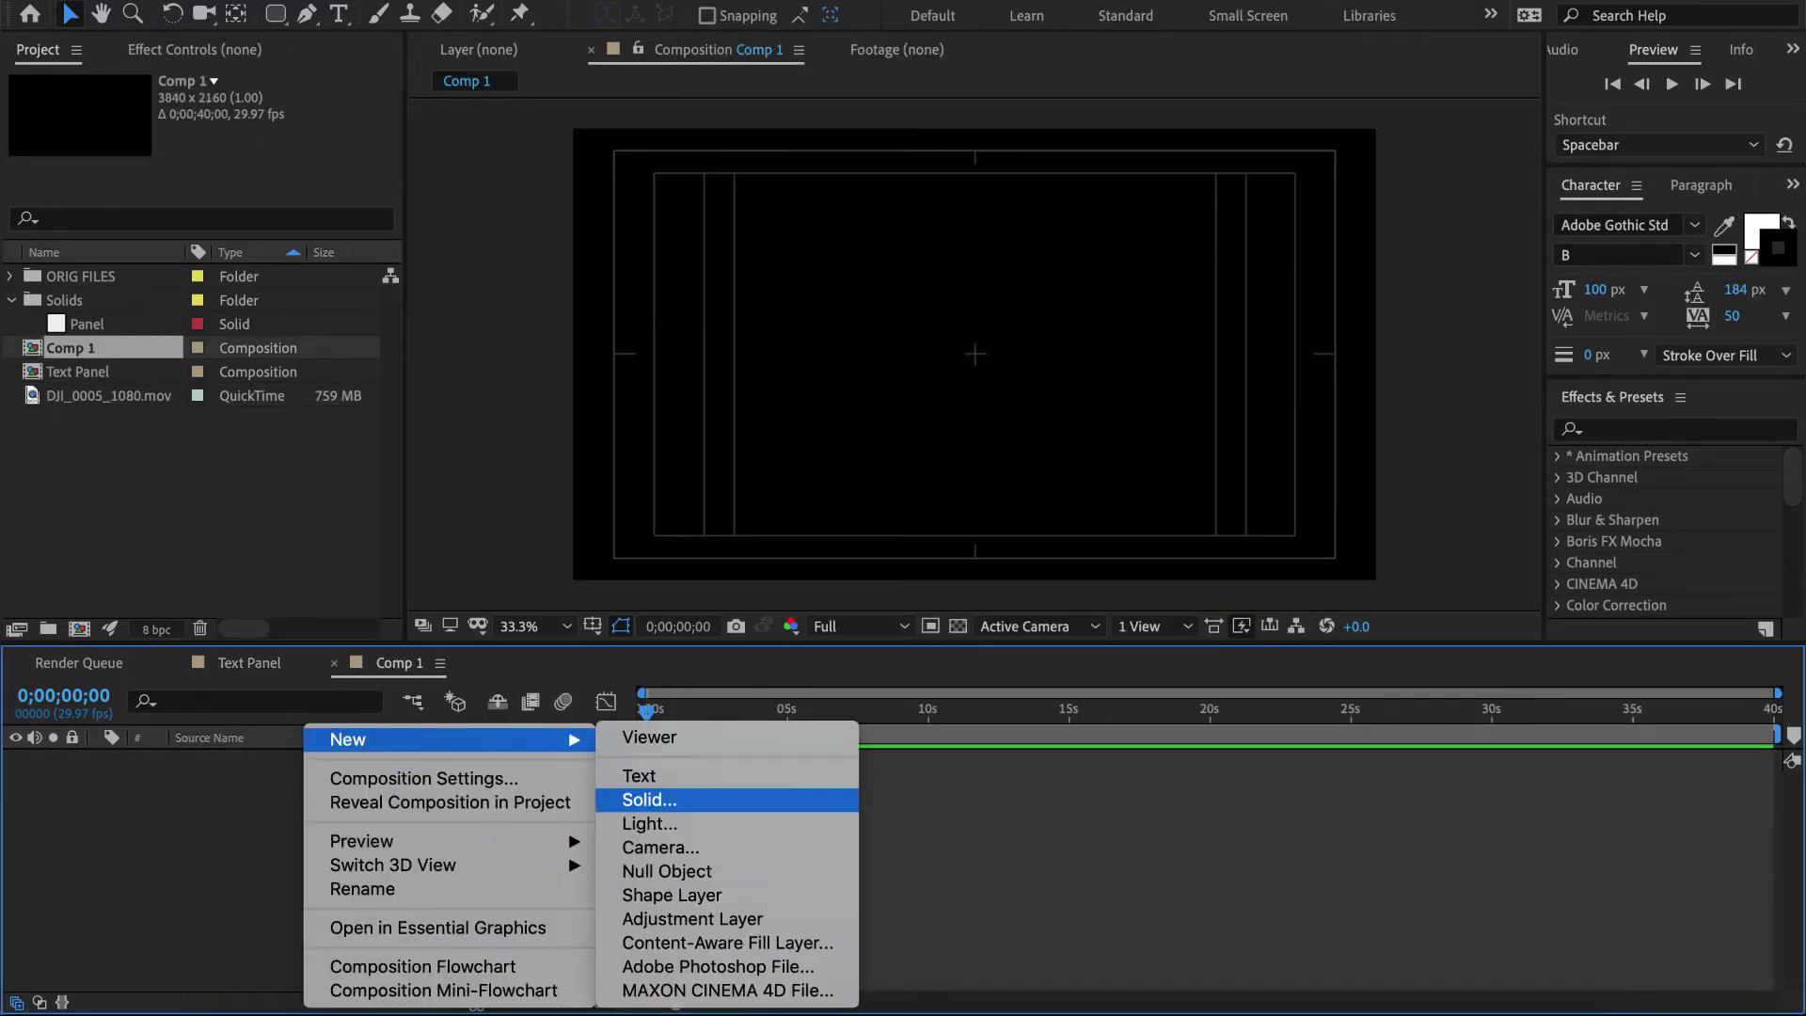
click(649, 800)
key(End)
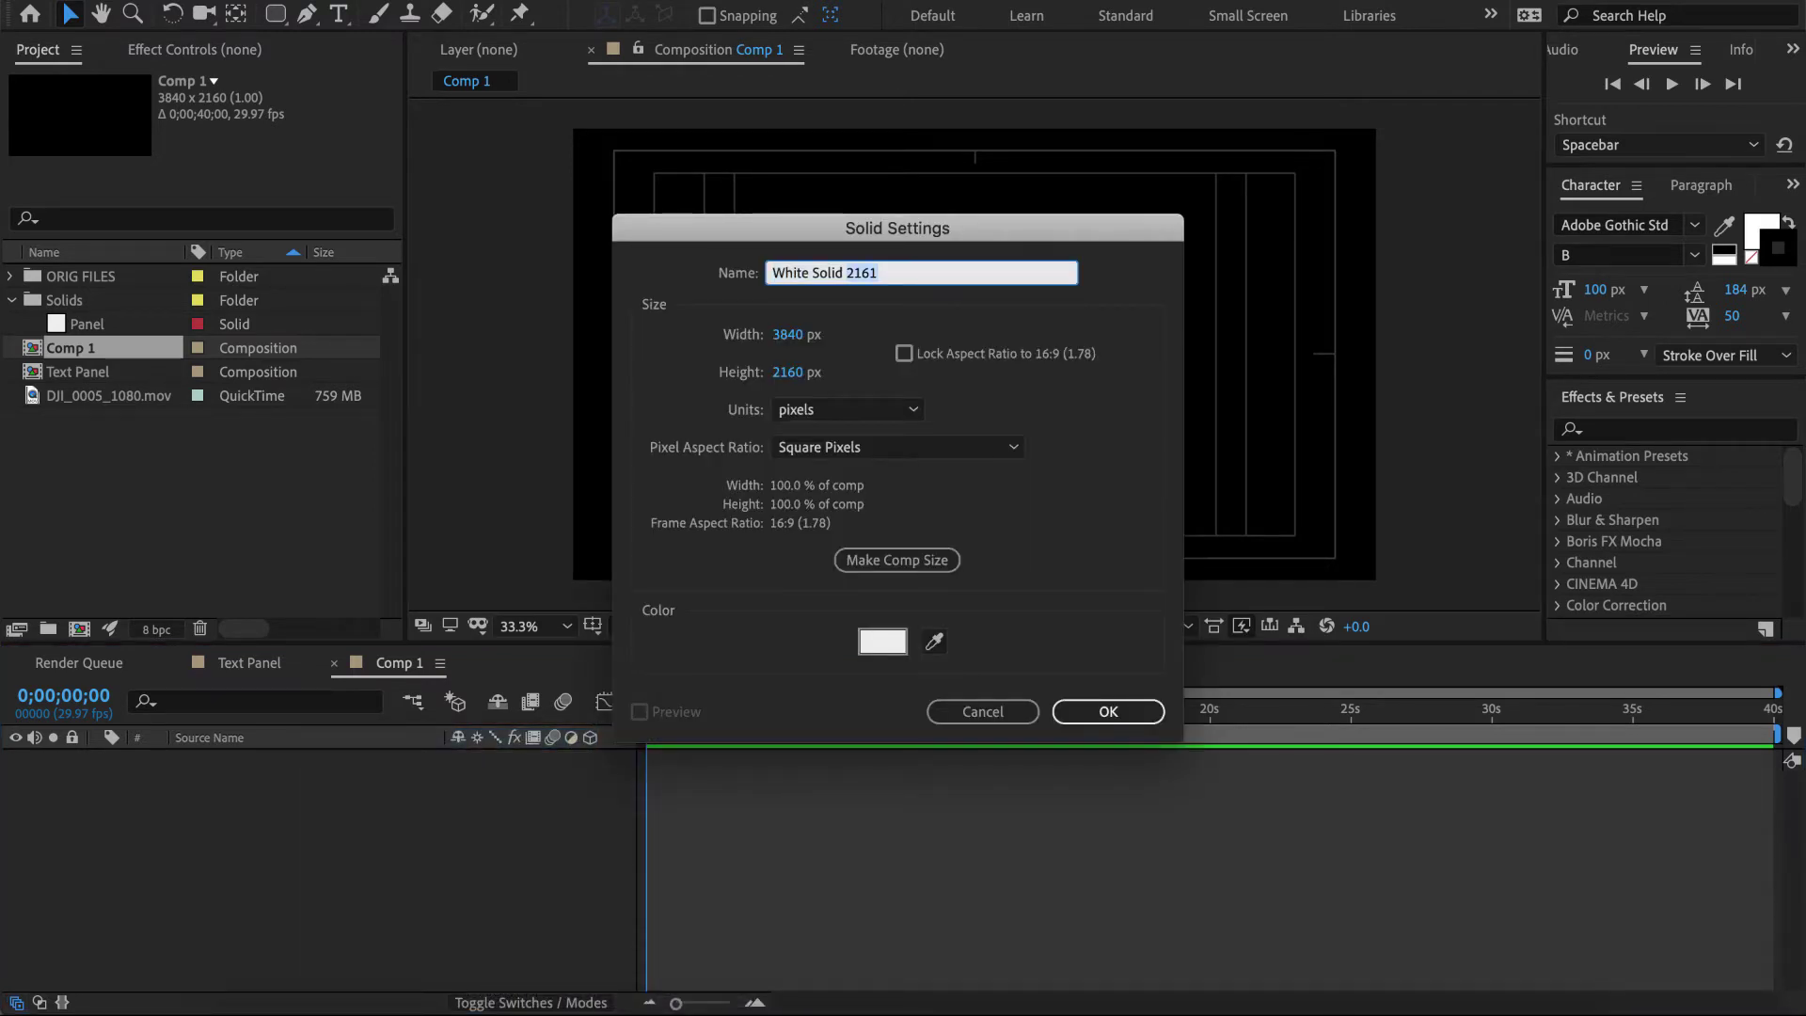
text(4K)
key(Return)
- Add a 4K adjustment layer above the white solid in Comp 1
right_click(308, 827)
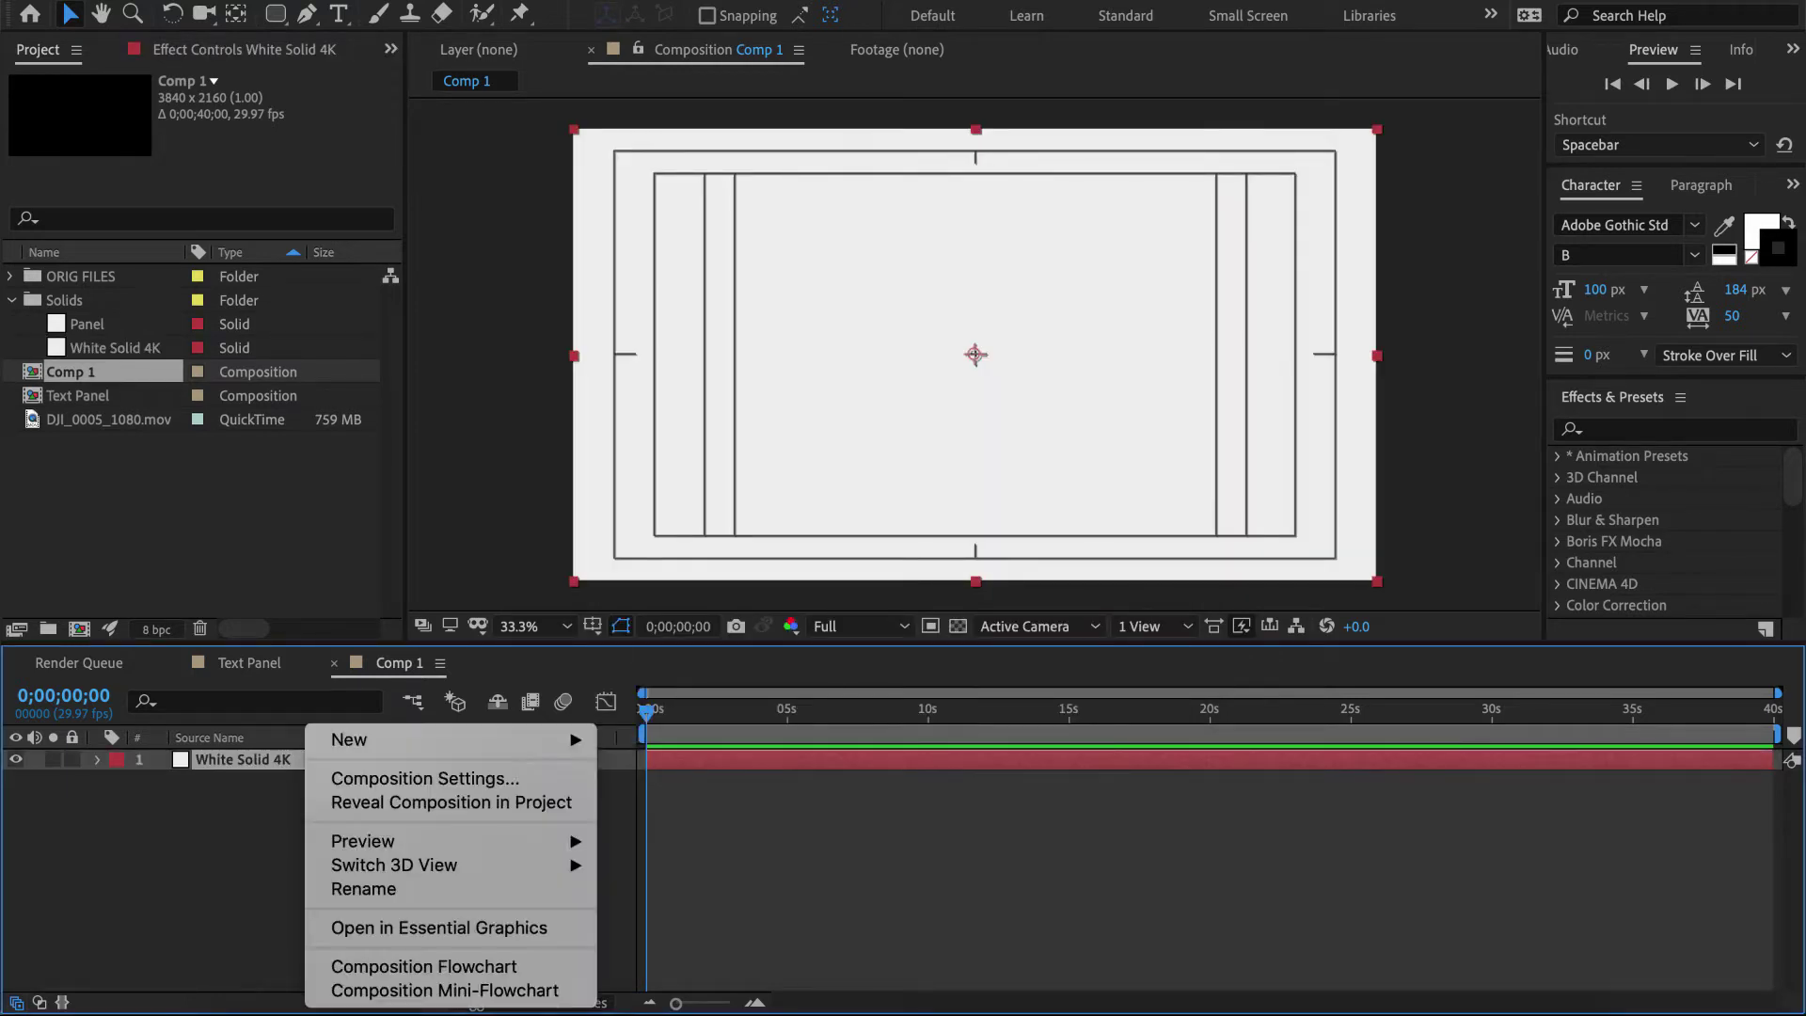
mouse_move(526, 739)
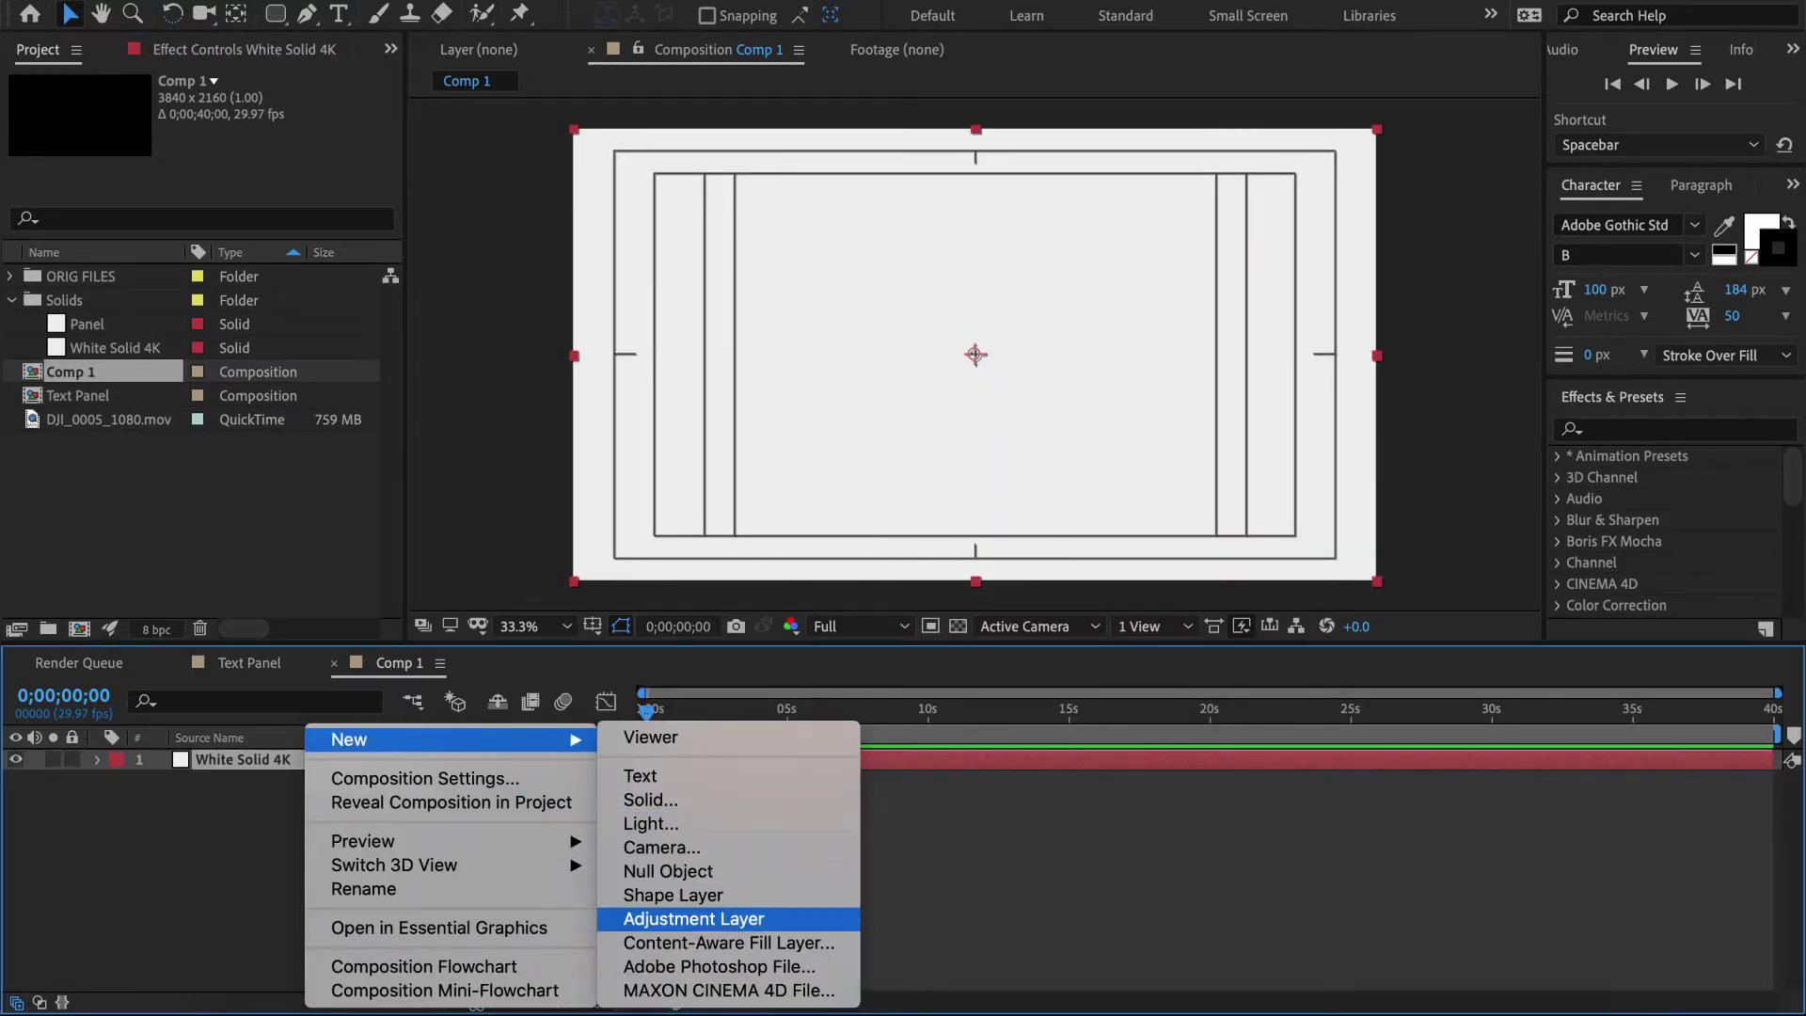
click(694, 918)
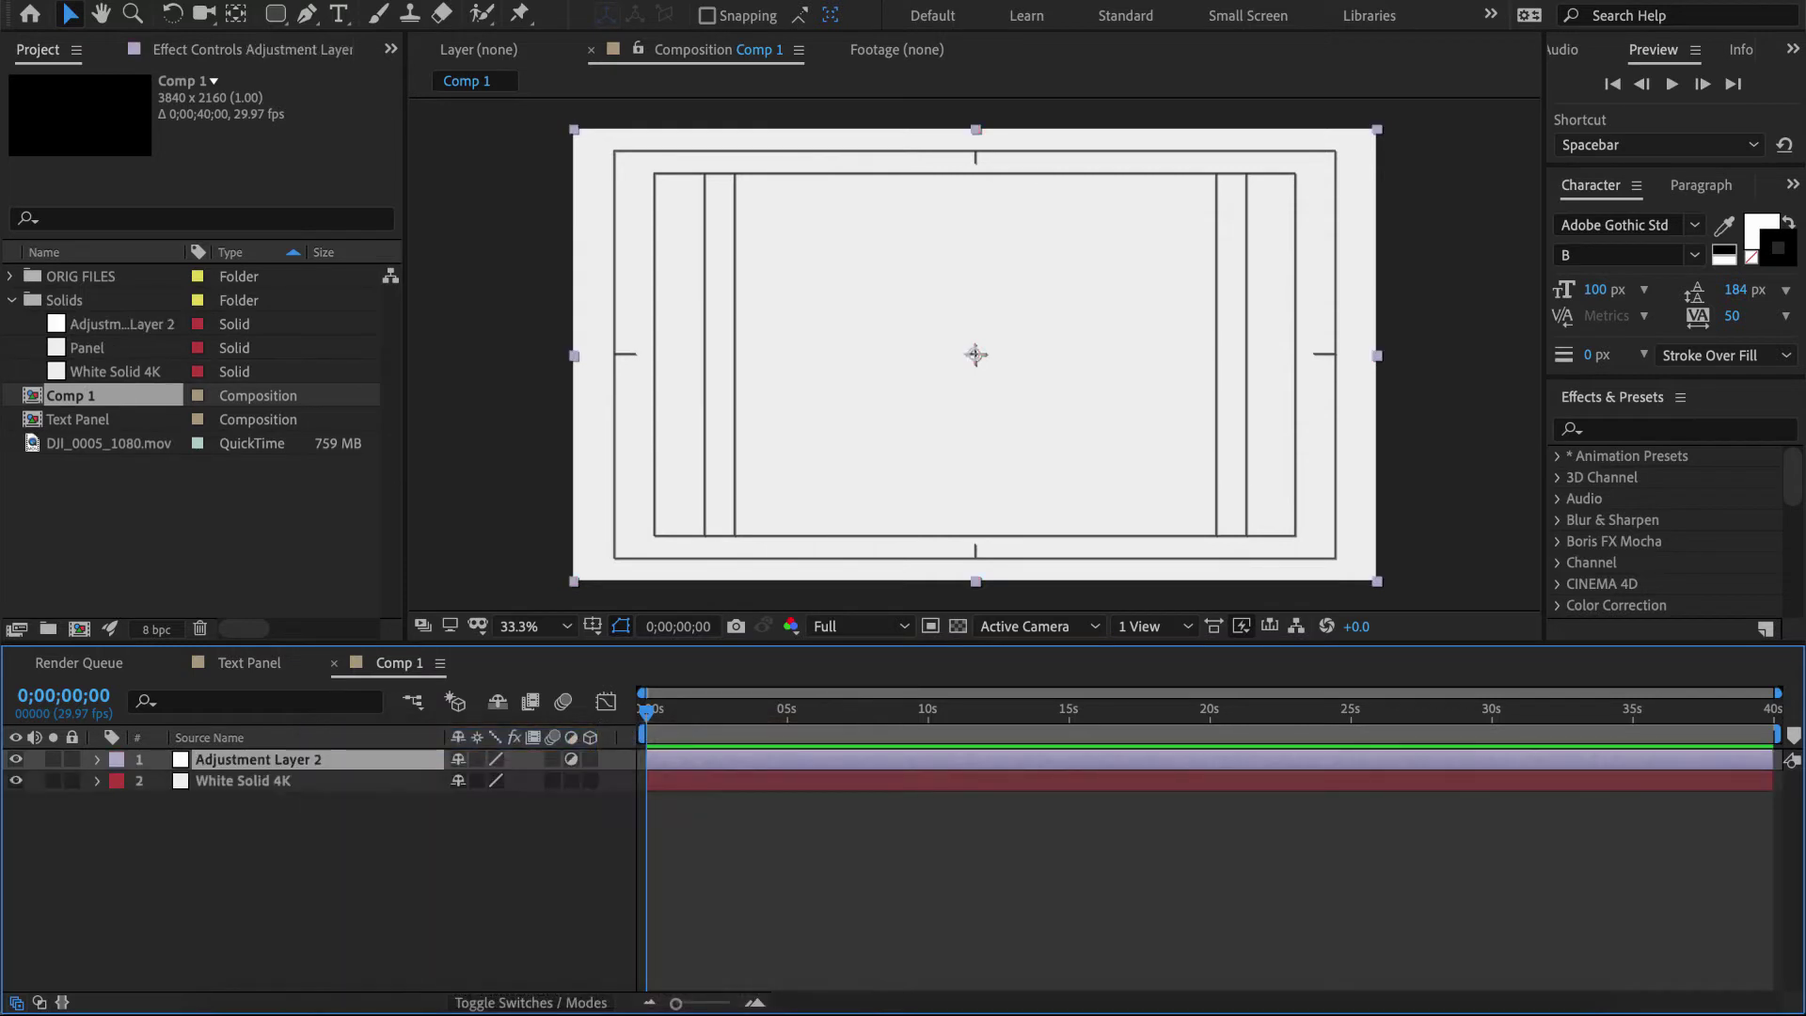
- Replace the Panel layer's source in the Text Panel composition with White Solid 4K, keeping its mask and expressions
click(248, 663)
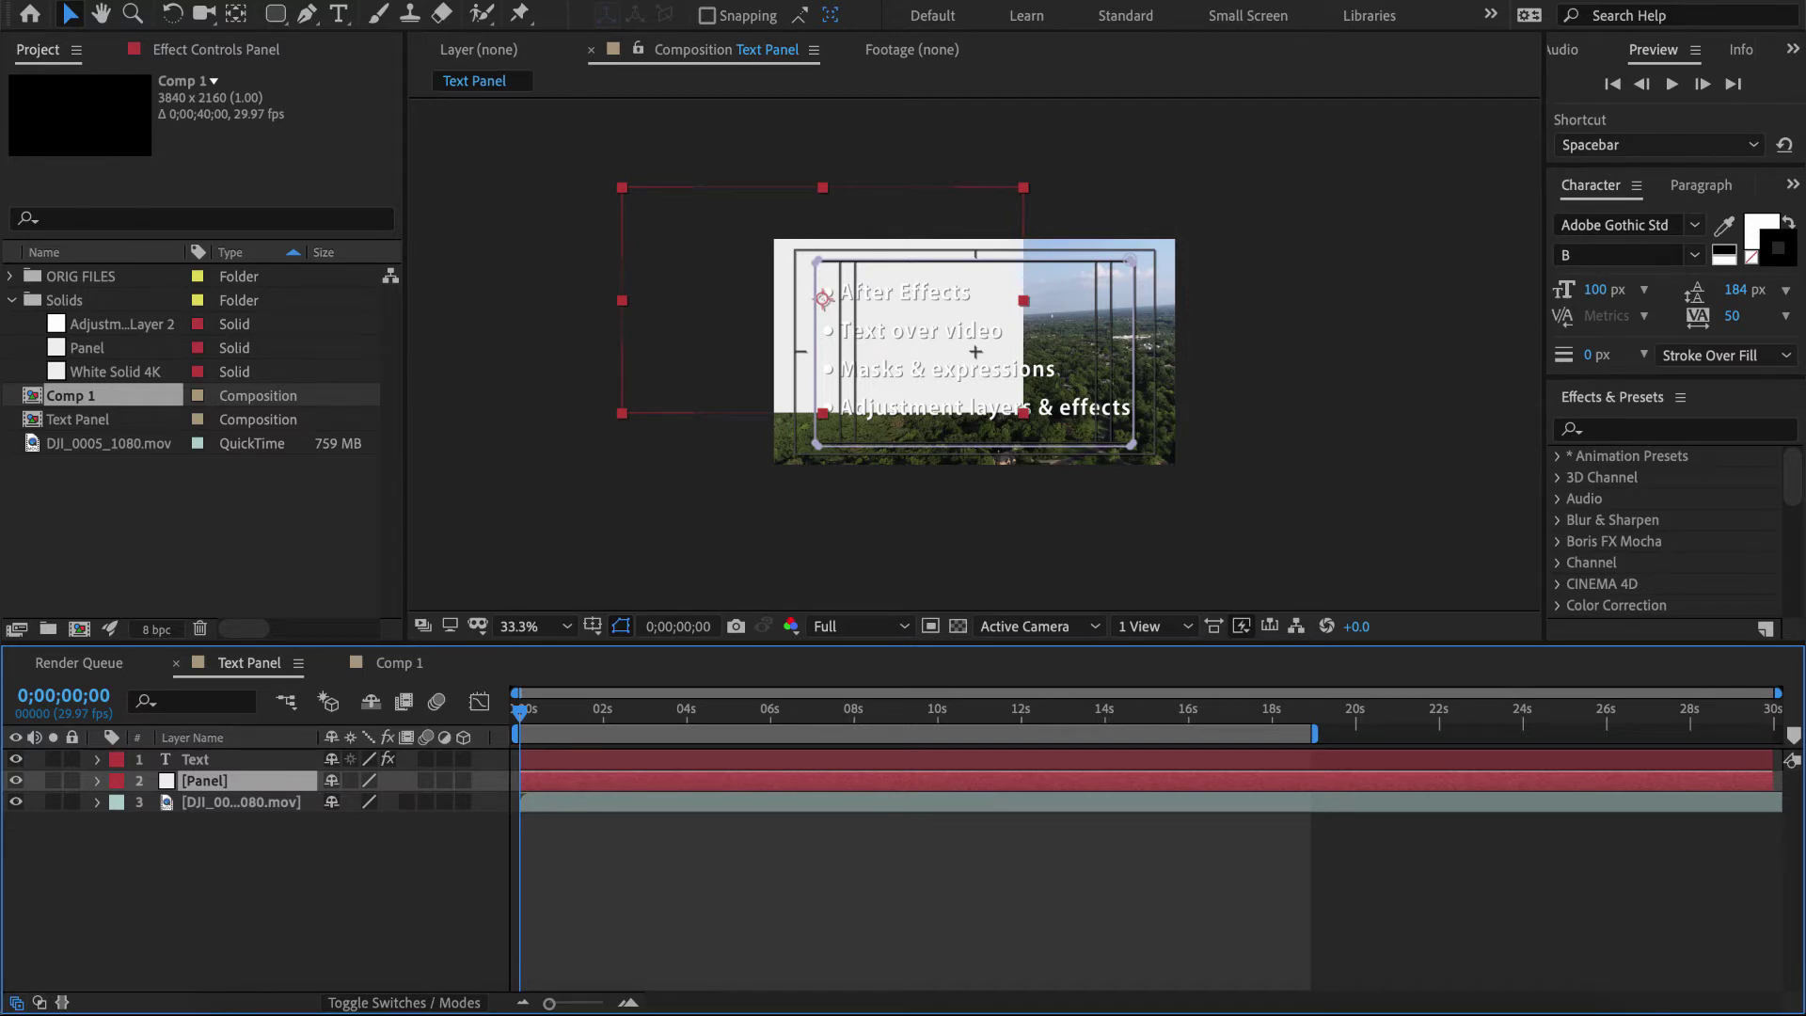
click(117, 371)
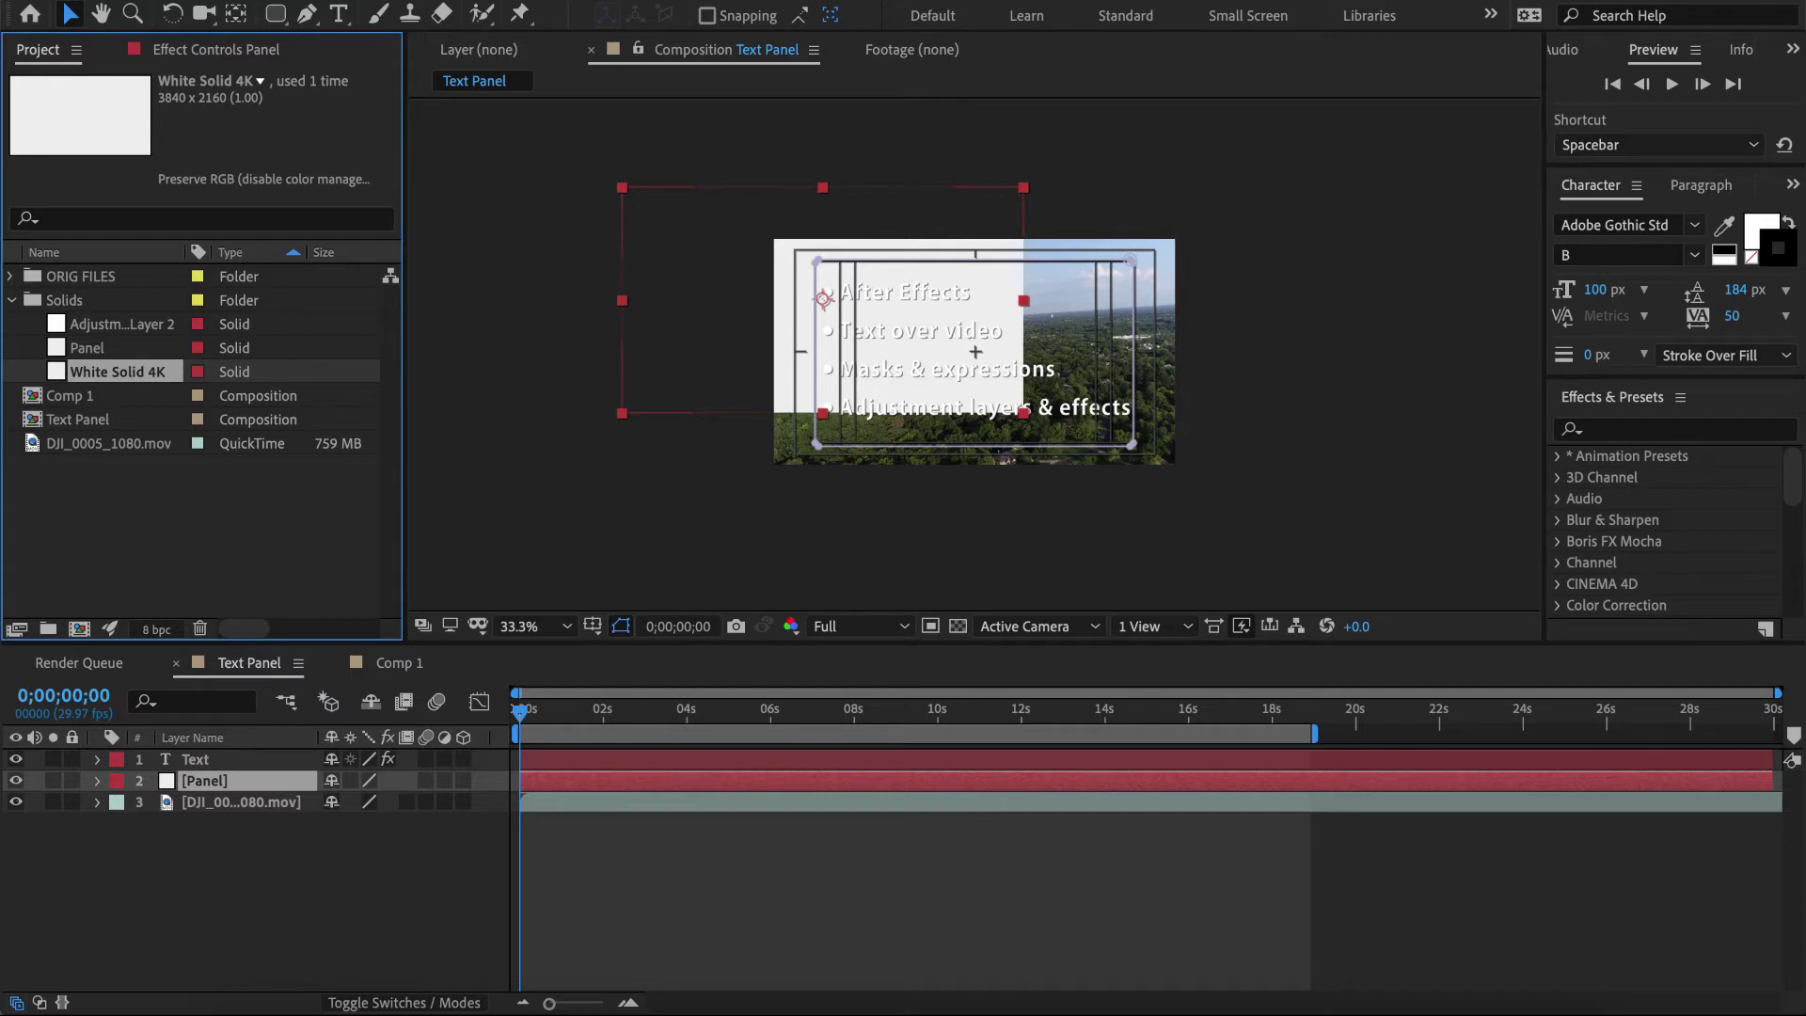
drag(117, 371, 186, 781)
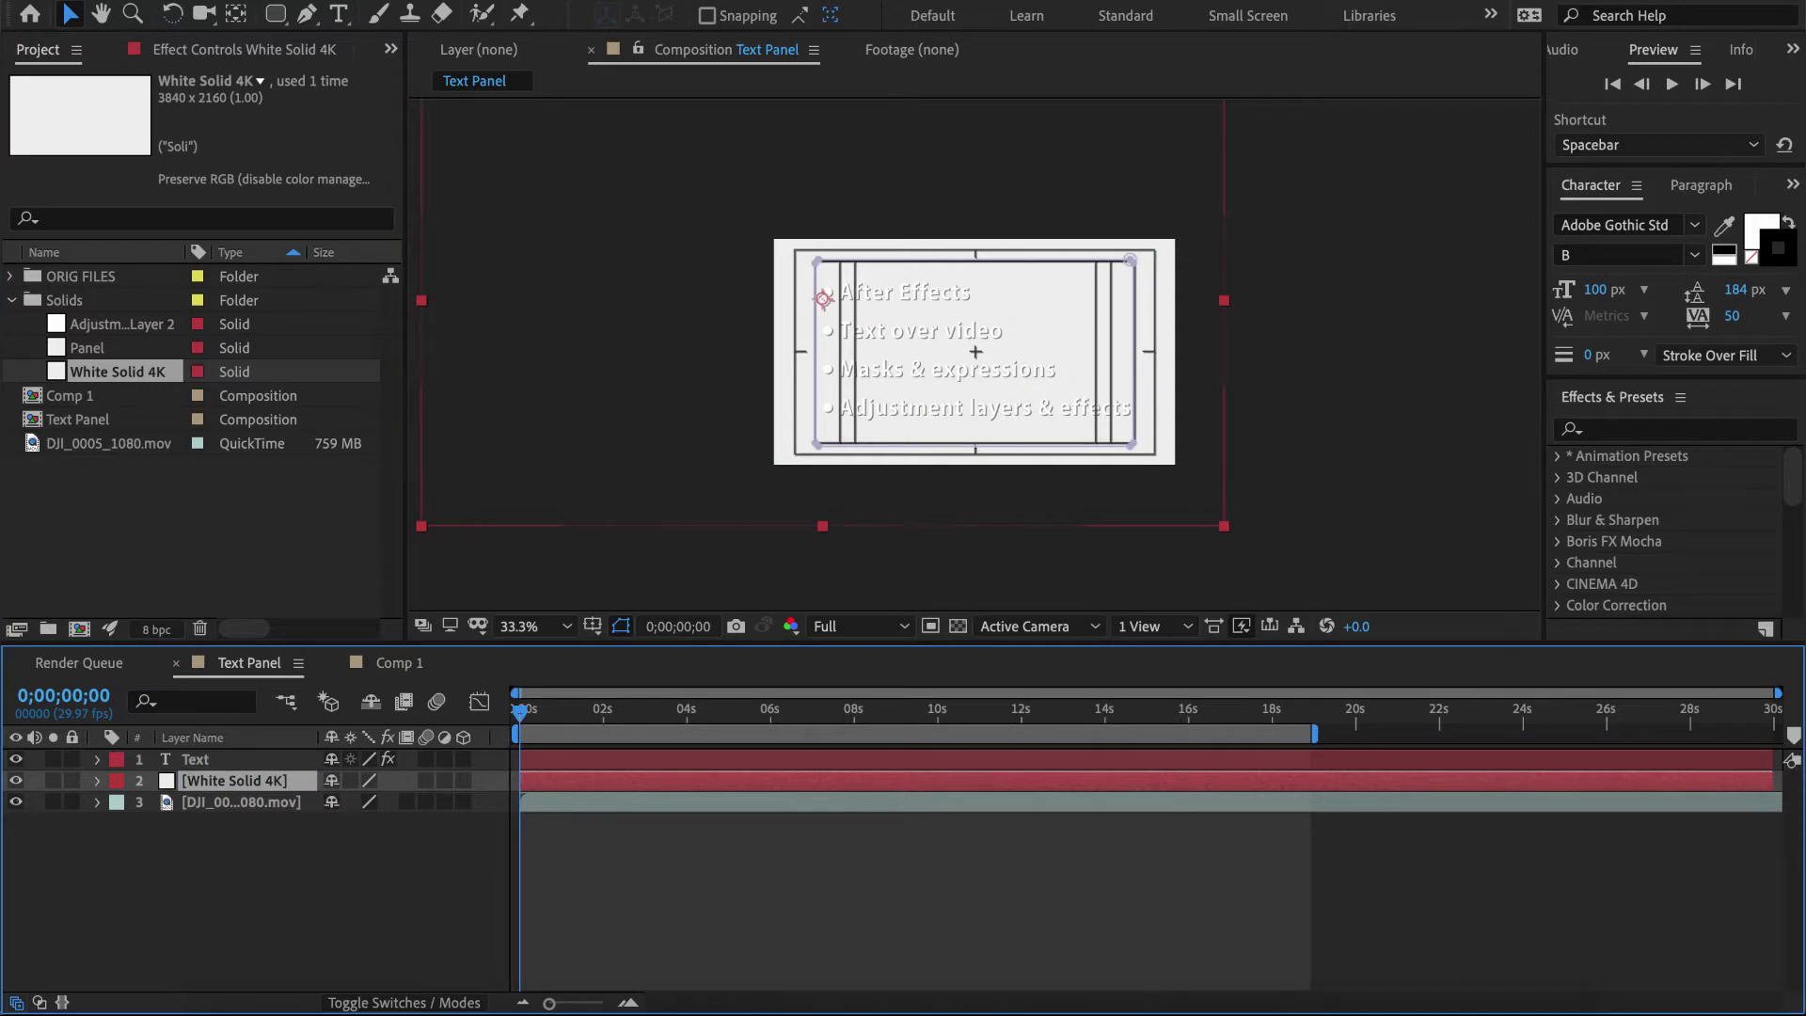
scroll(975, 352, down, 2)
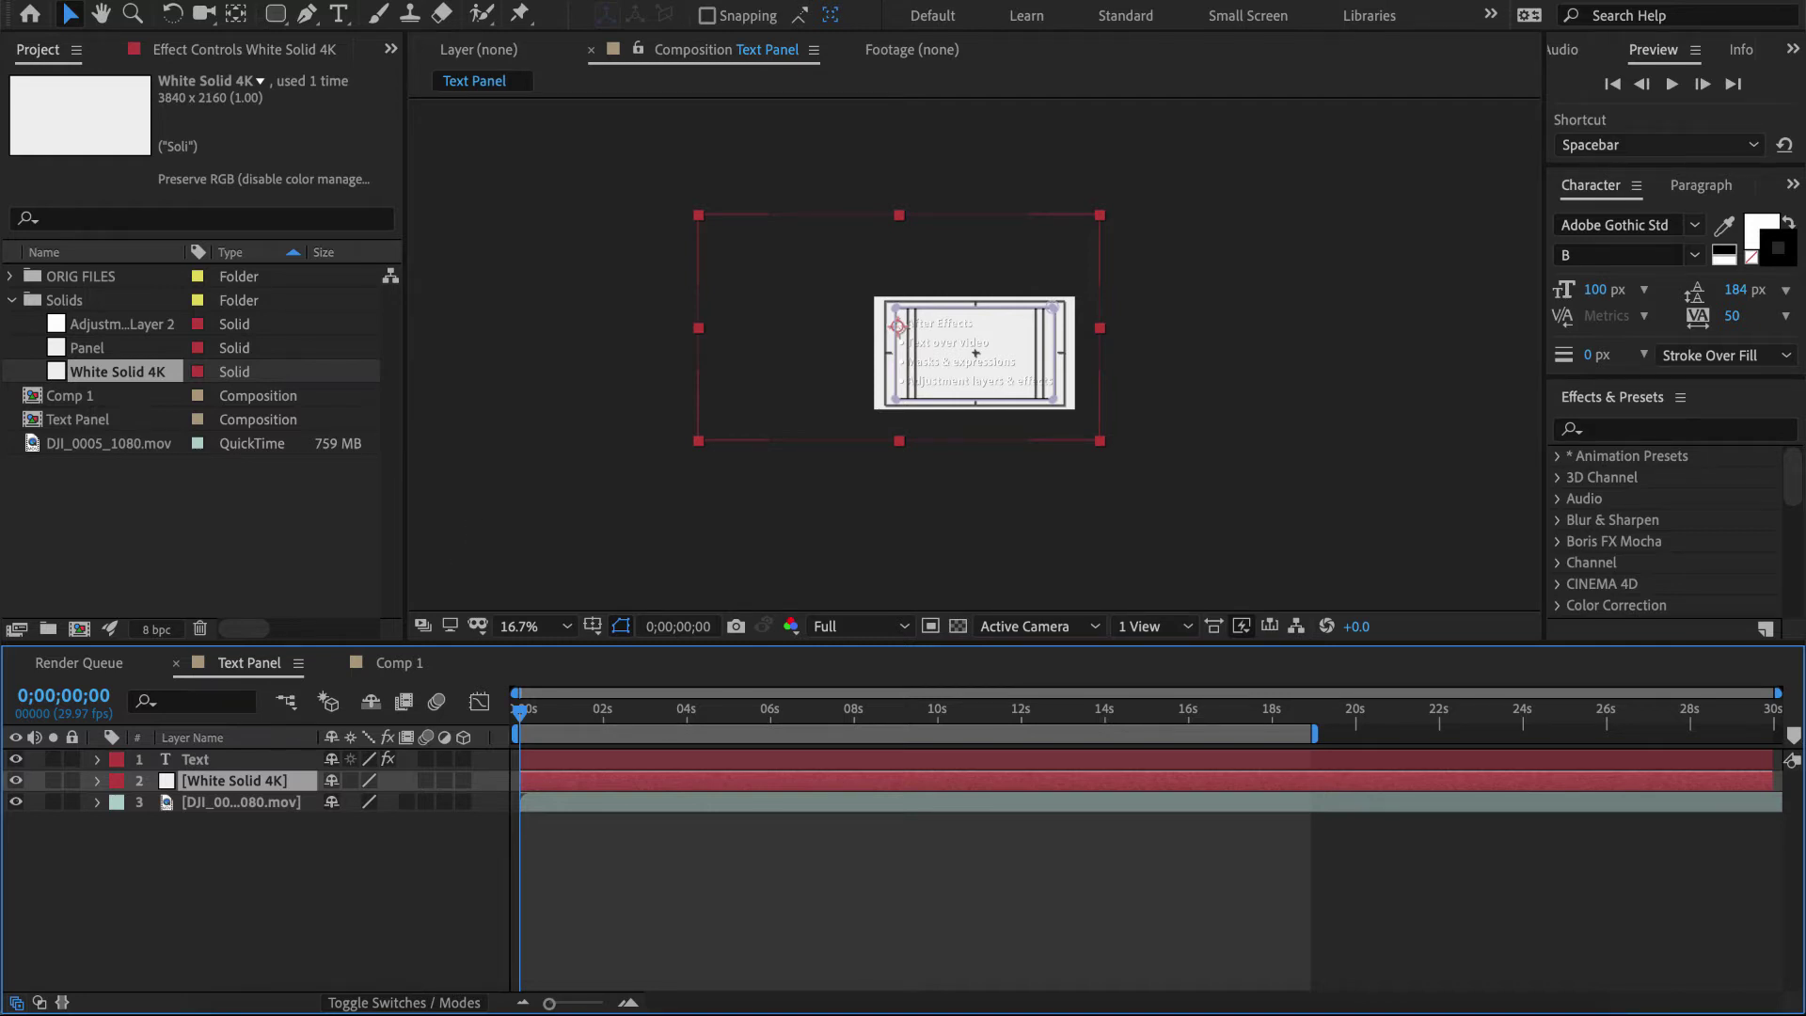
- Set the Mask 1 mode of the White Solid 4K layer to Add and fit the composition to the viewer
key(m)
key(m)
click(356, 801)
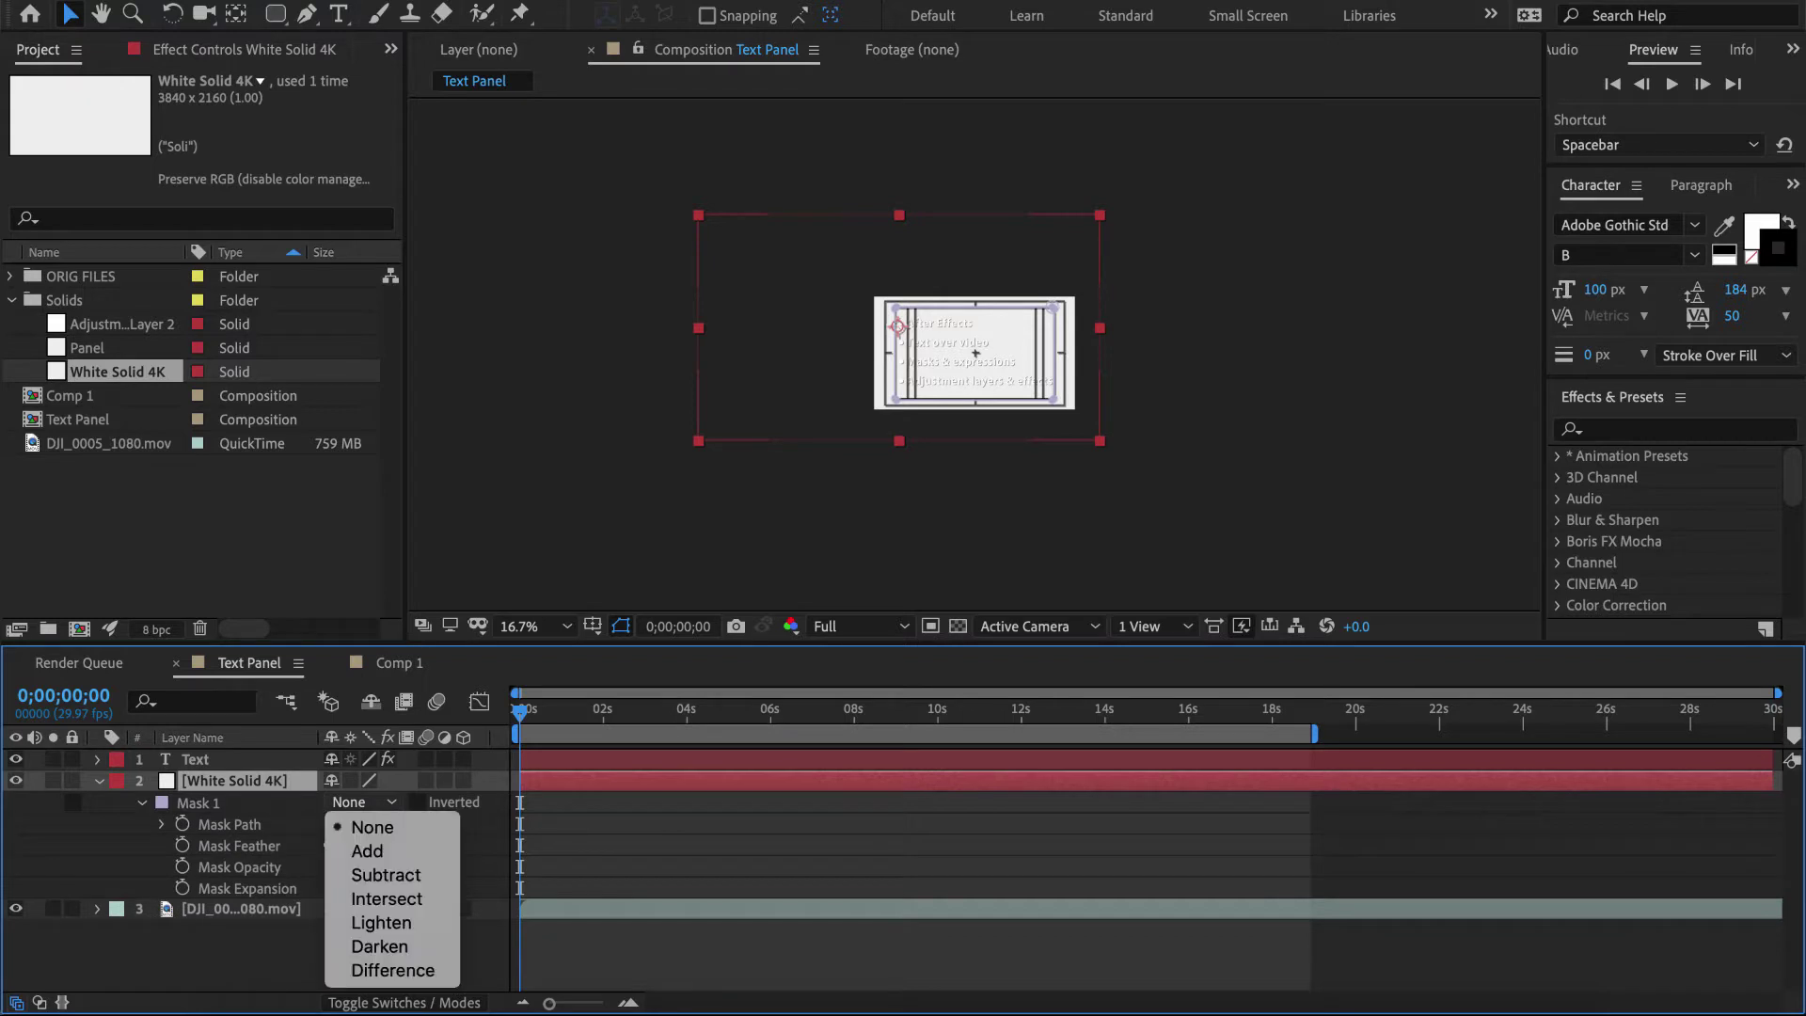
click(366, 850)
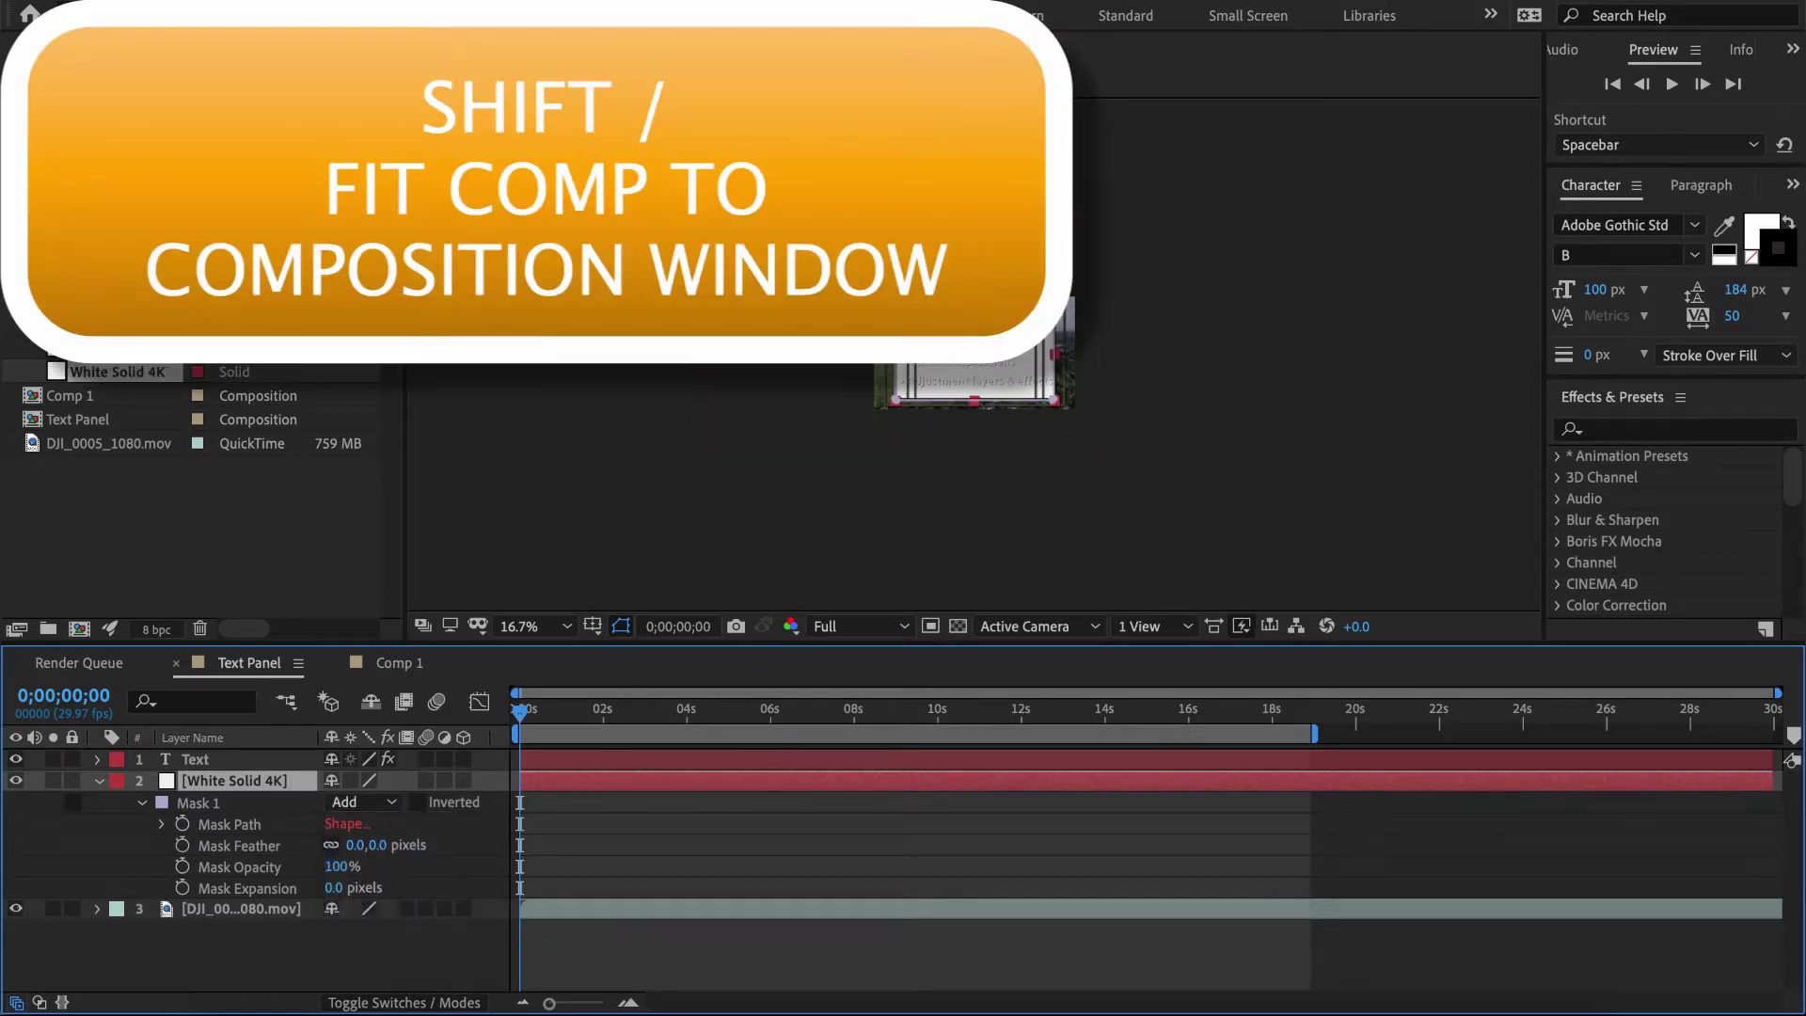
key(shift+slash)
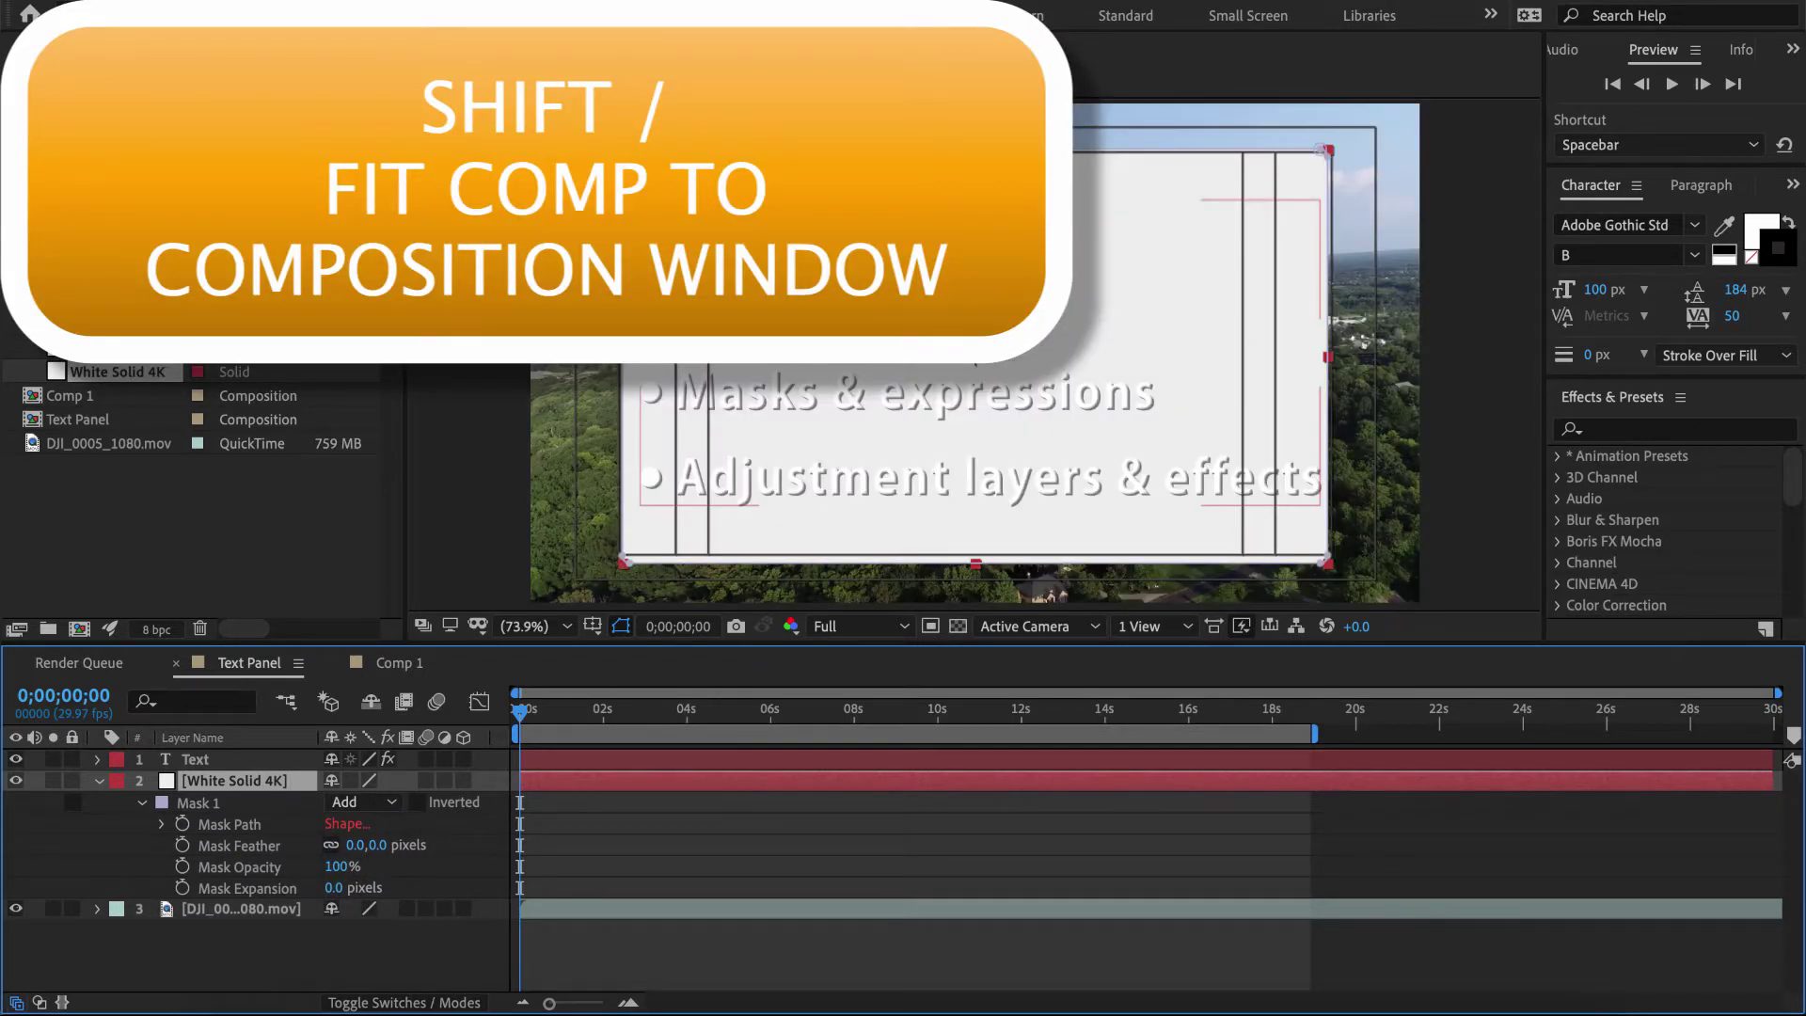
- Reduce the Mask 1 opacity of the White Solid 4K layer to 40%
click(865, 305)
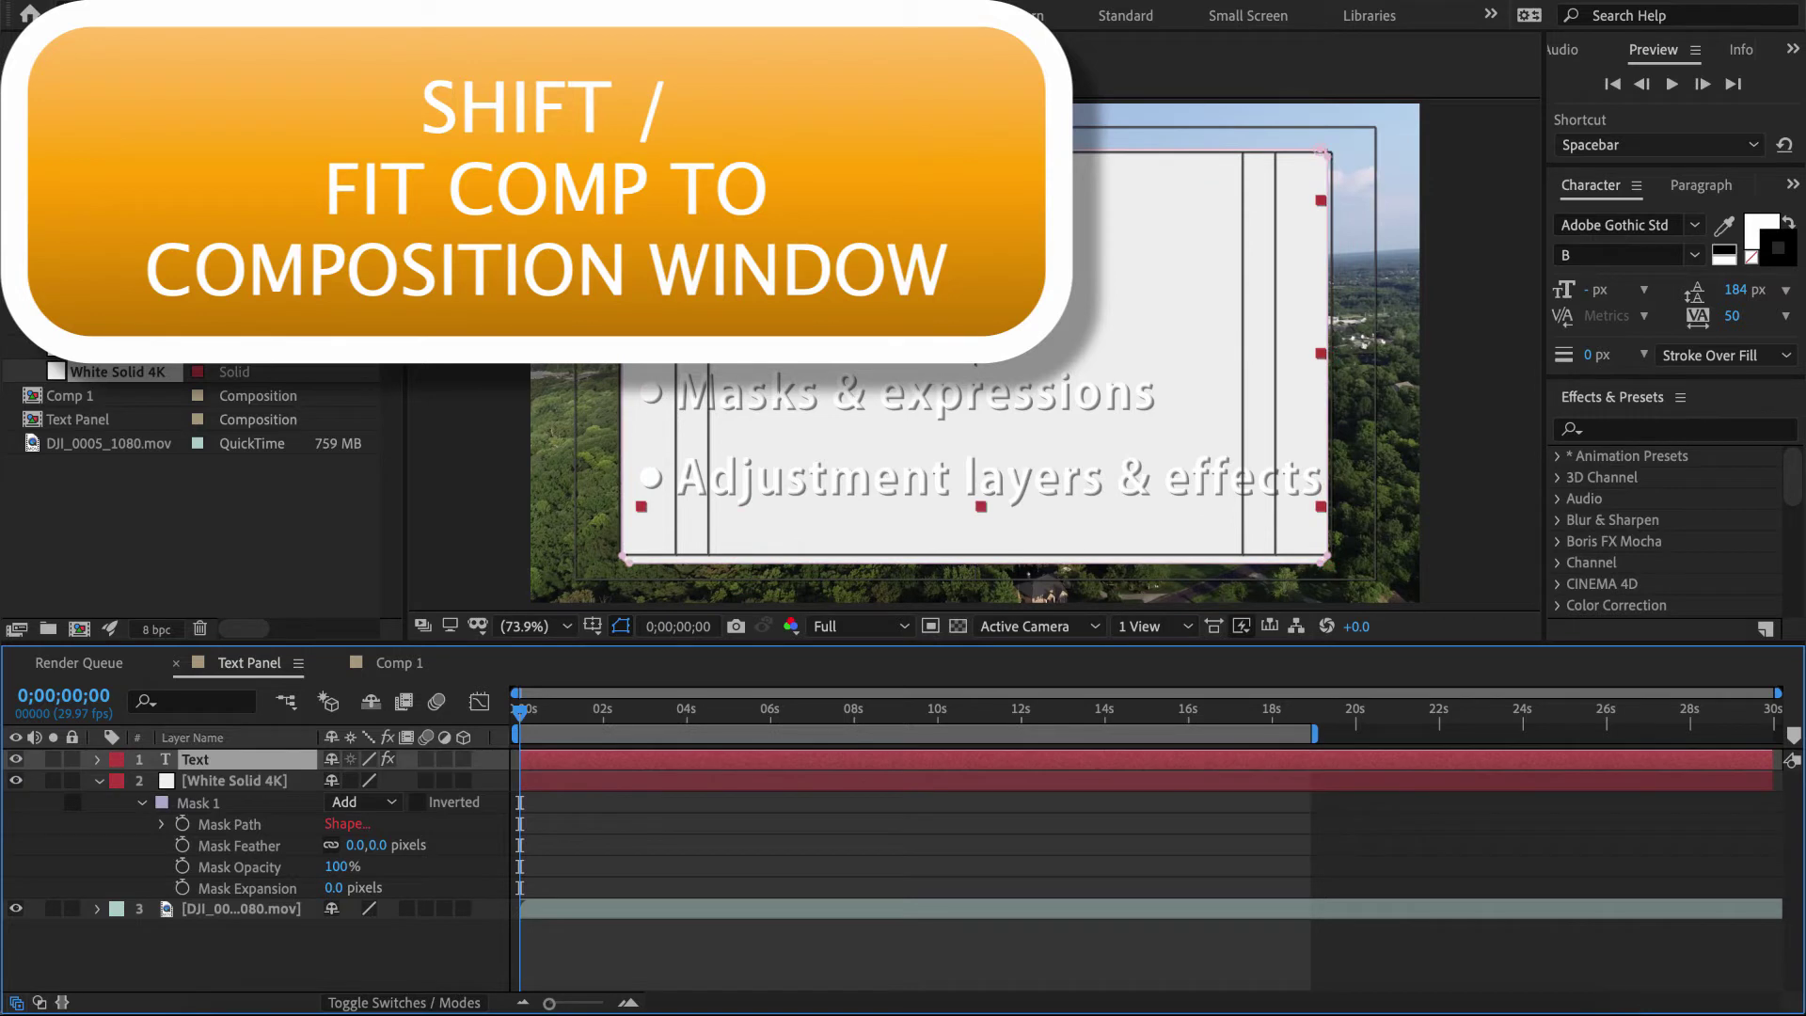
click(866, 263)
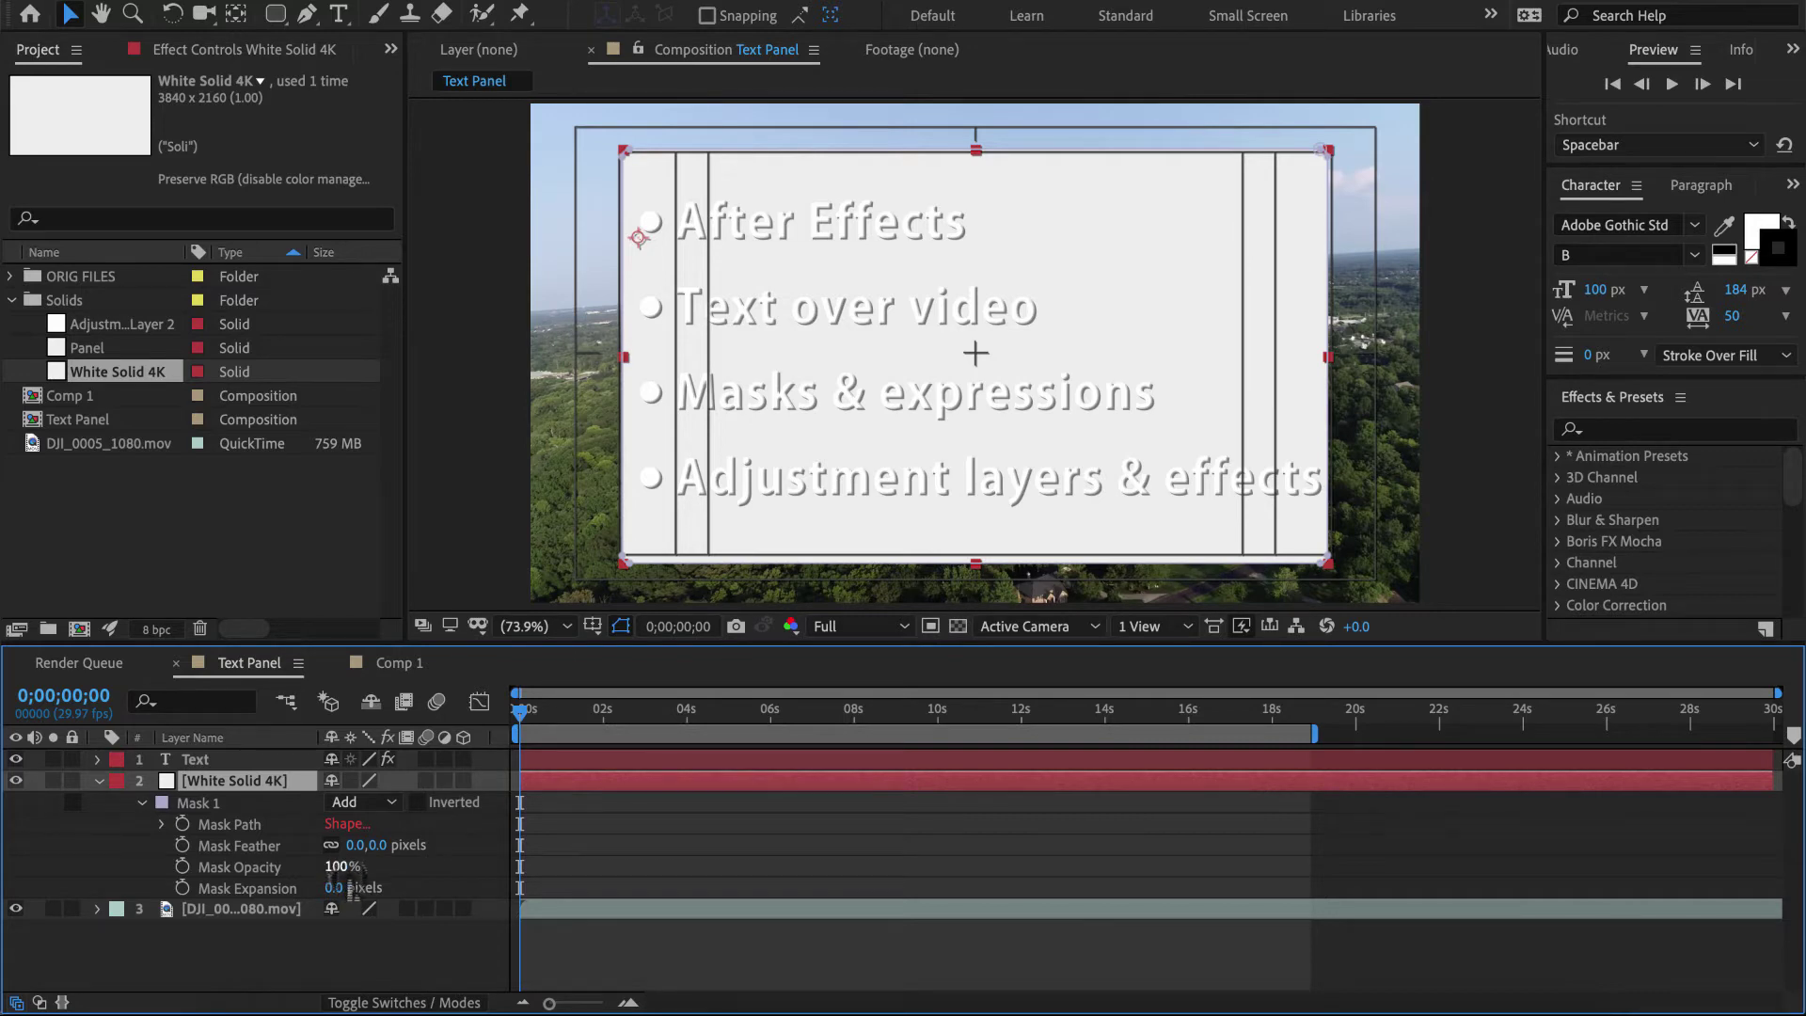
drag(336, 866, 275, 881)
- Apply the Change to Color effect to the White Solid 4K layer and open its To colour for editing
right_click(249, 875)
mouse_move(298, 706)
mouse_move(635, 632)
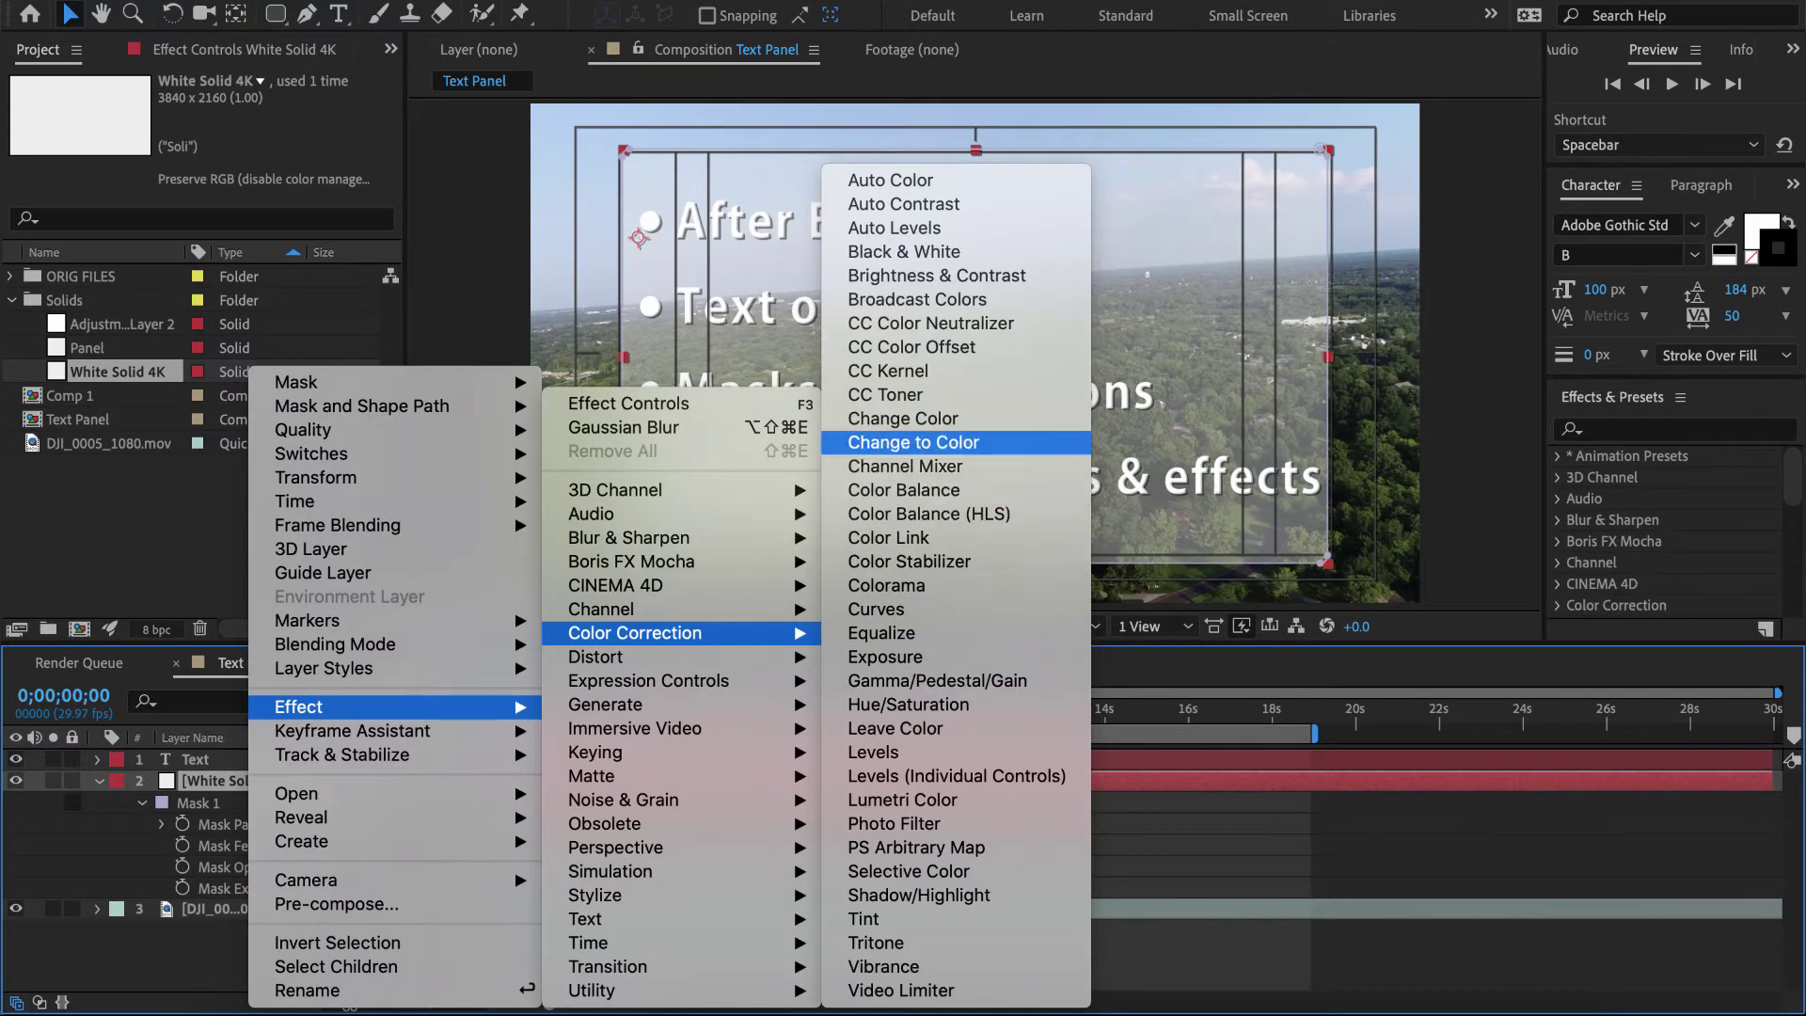
click(913, 442)
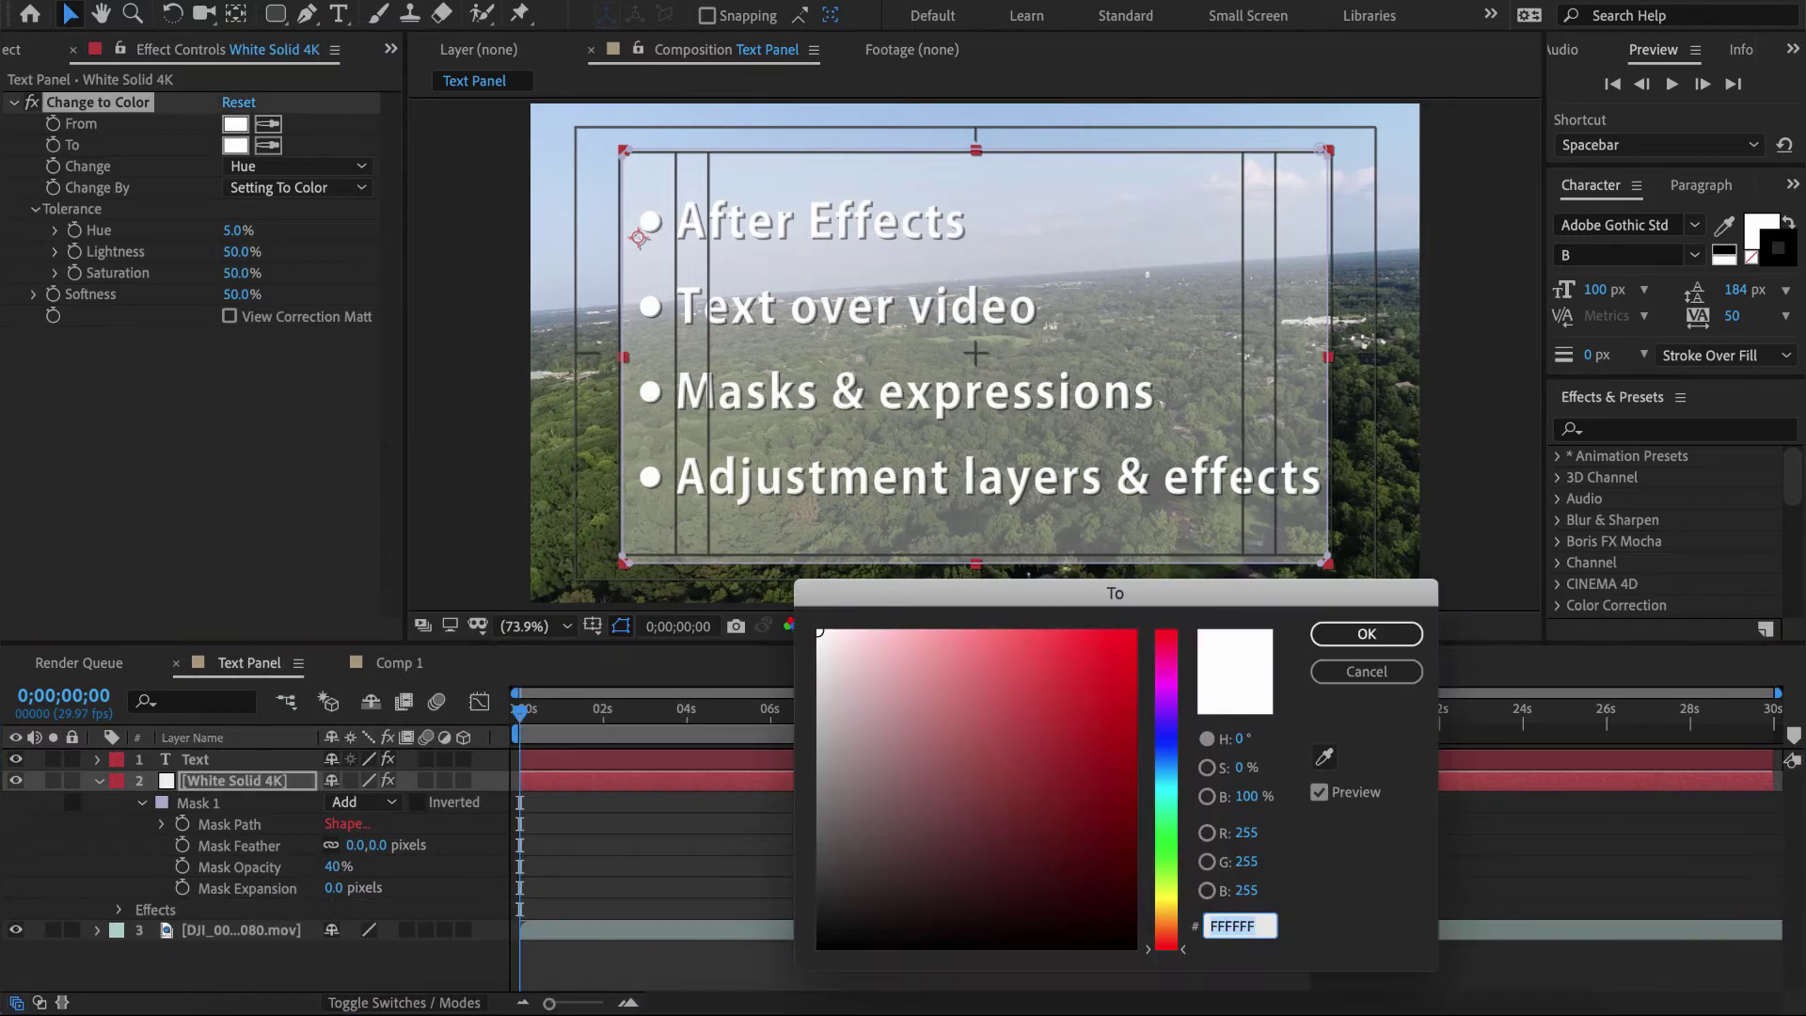
- Set the Change to Color effect's To colour to light blue 80A5FA and its Change option to Hue, Lightness & Saturation
click(1166, 752)
drag(1021, 659, 974, 636)
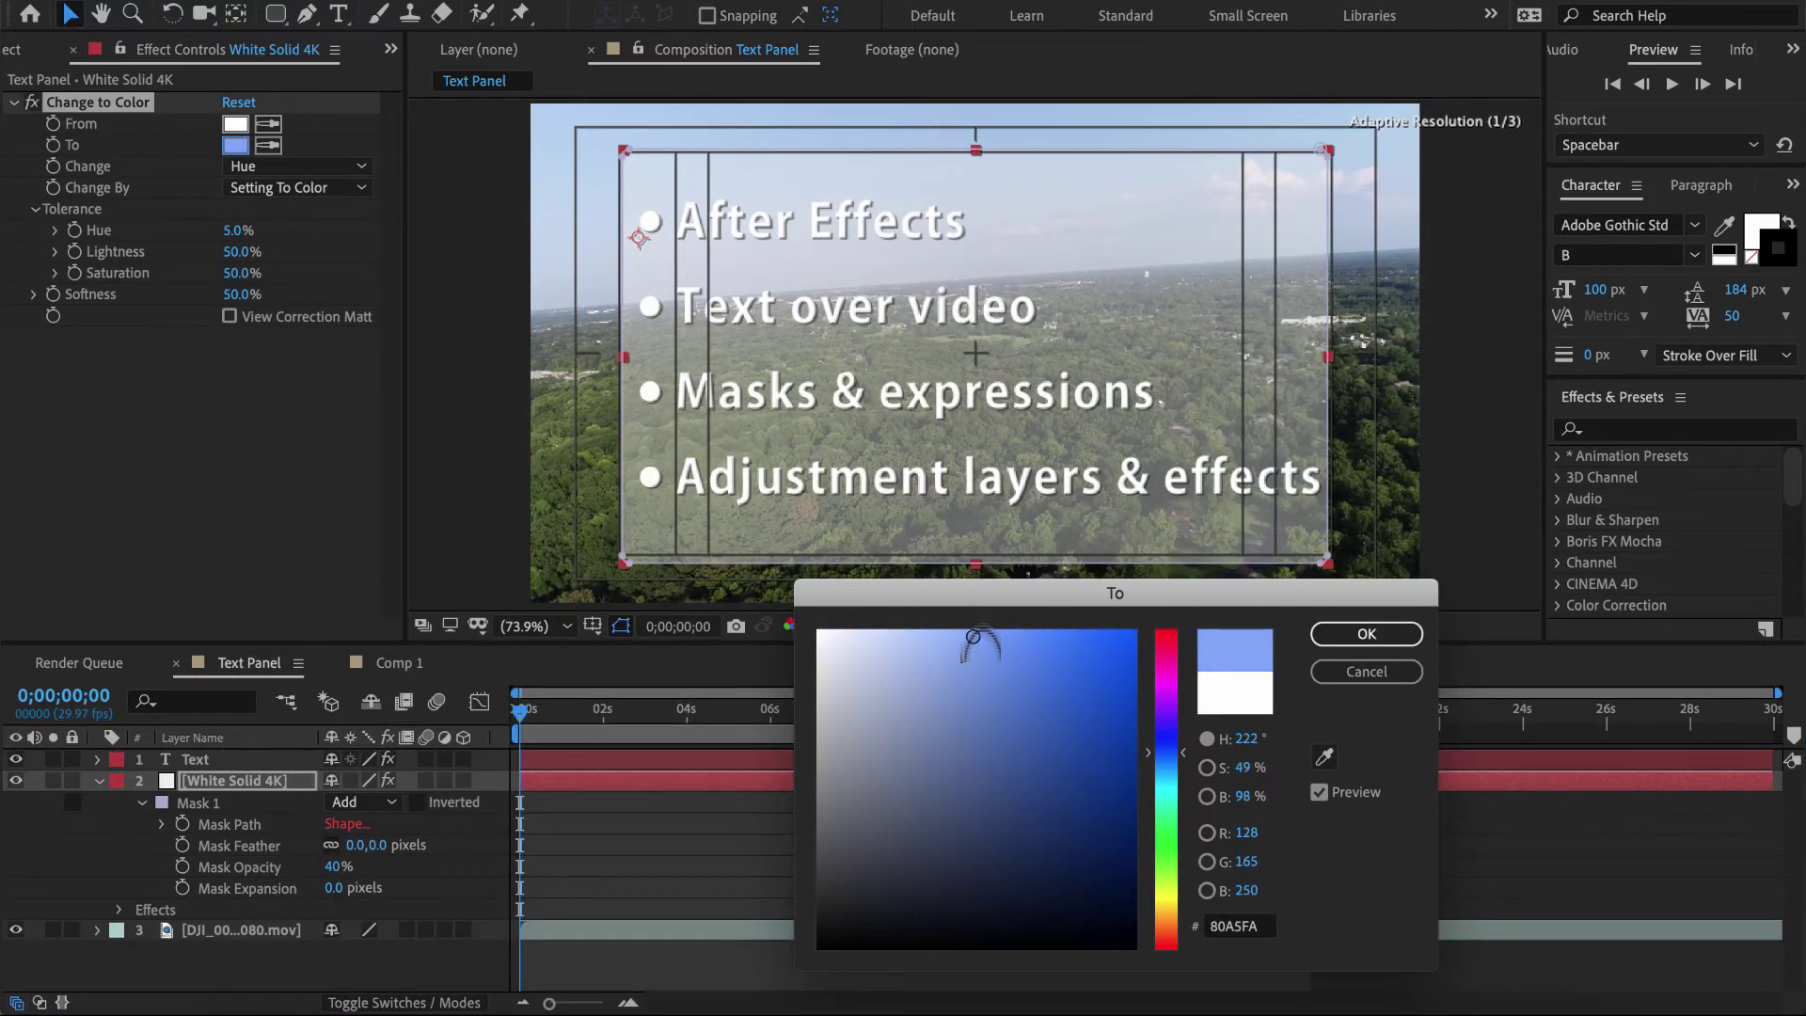
click(1365, 634)
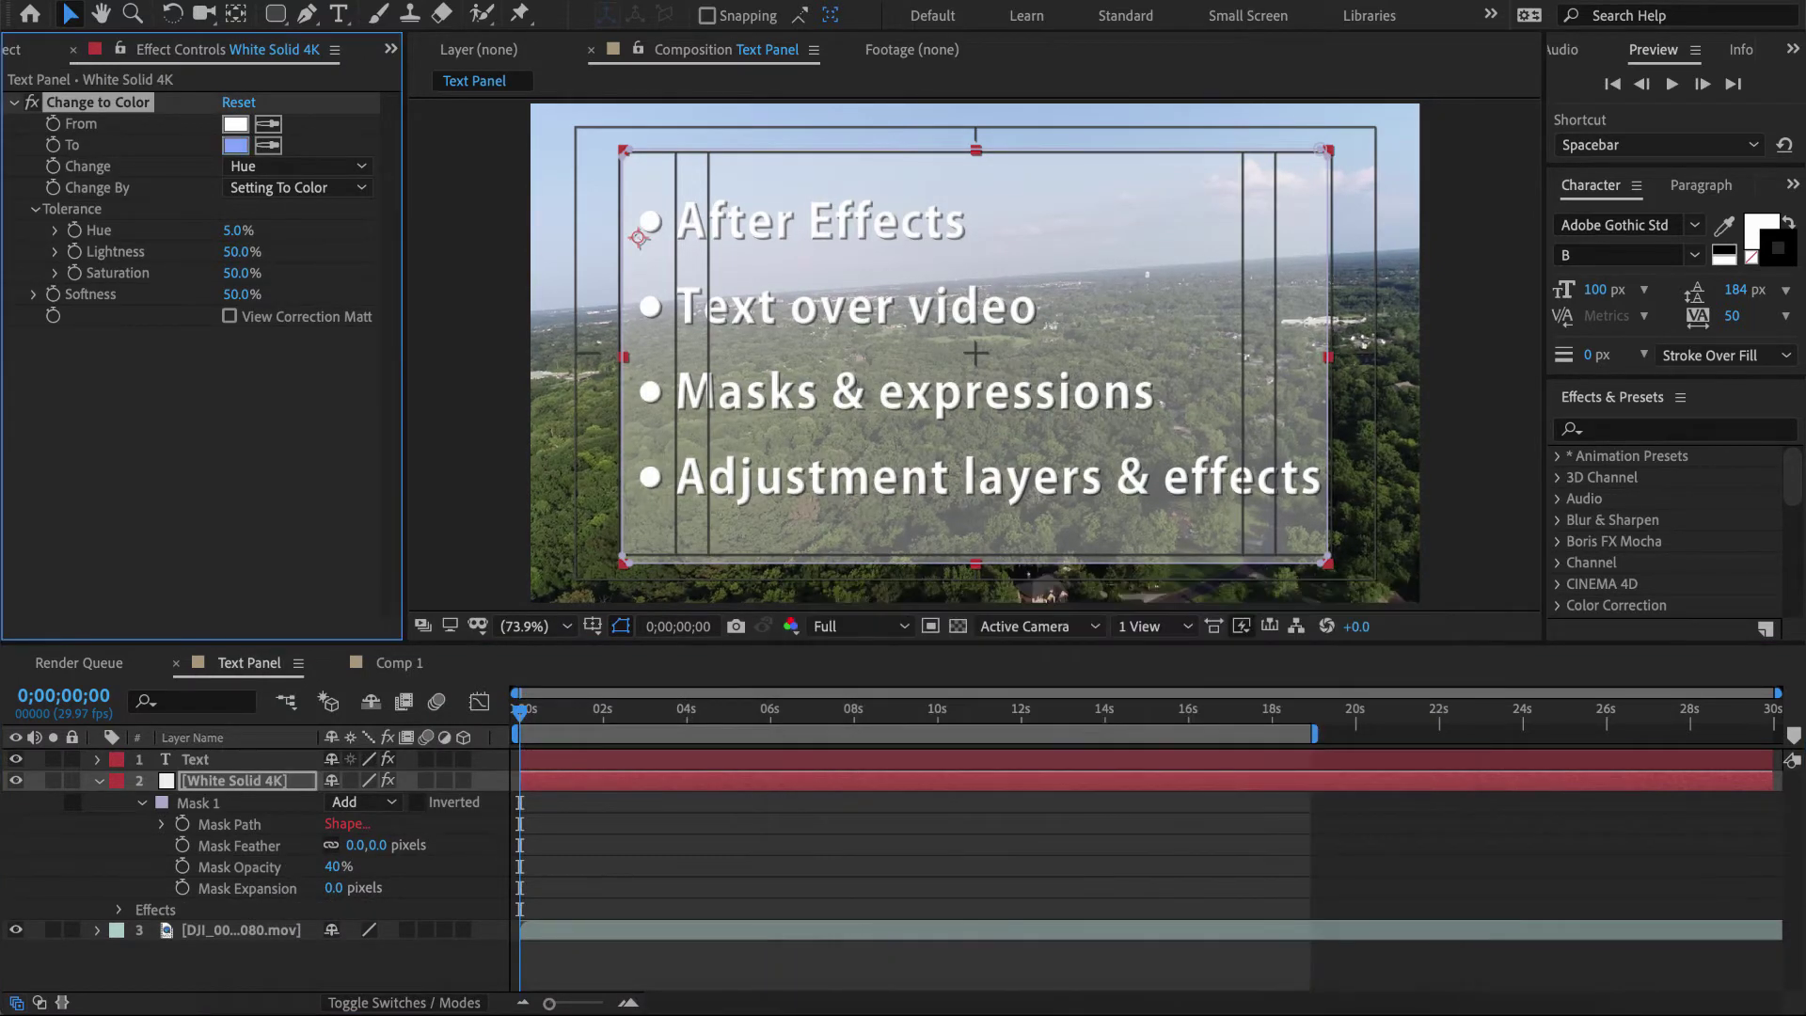
click(297, 166)
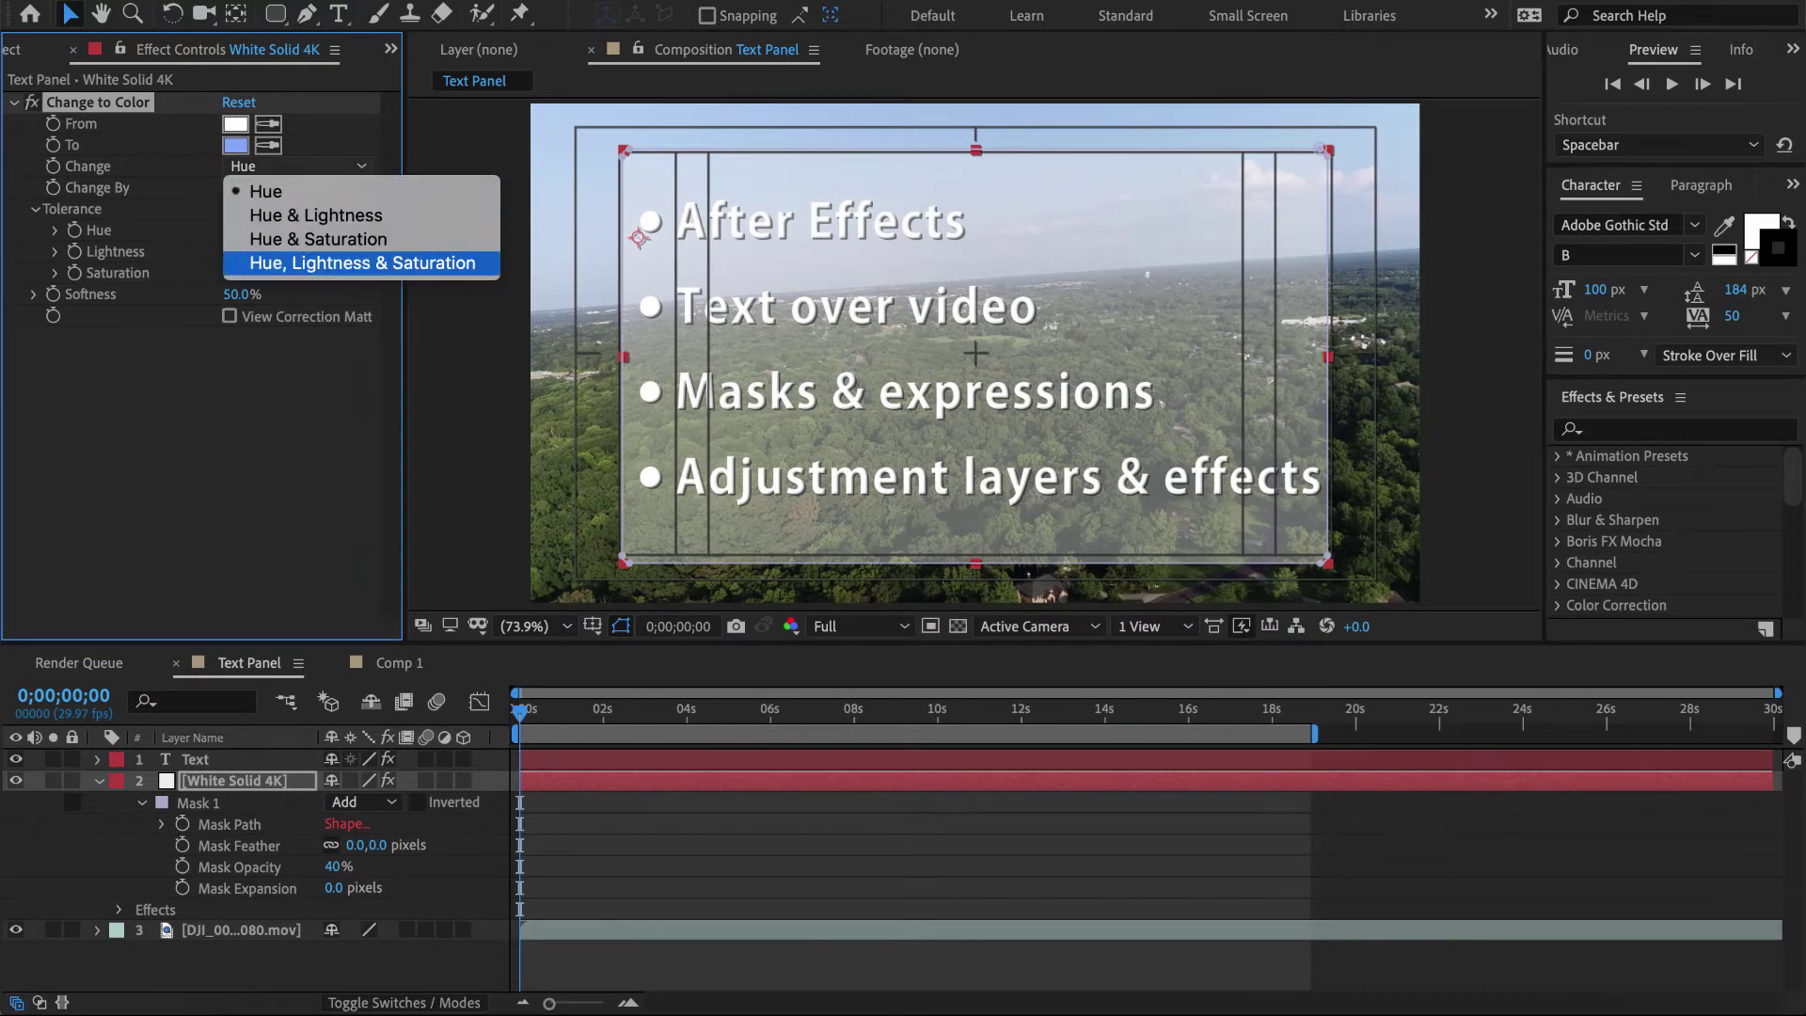
click(362, 263)
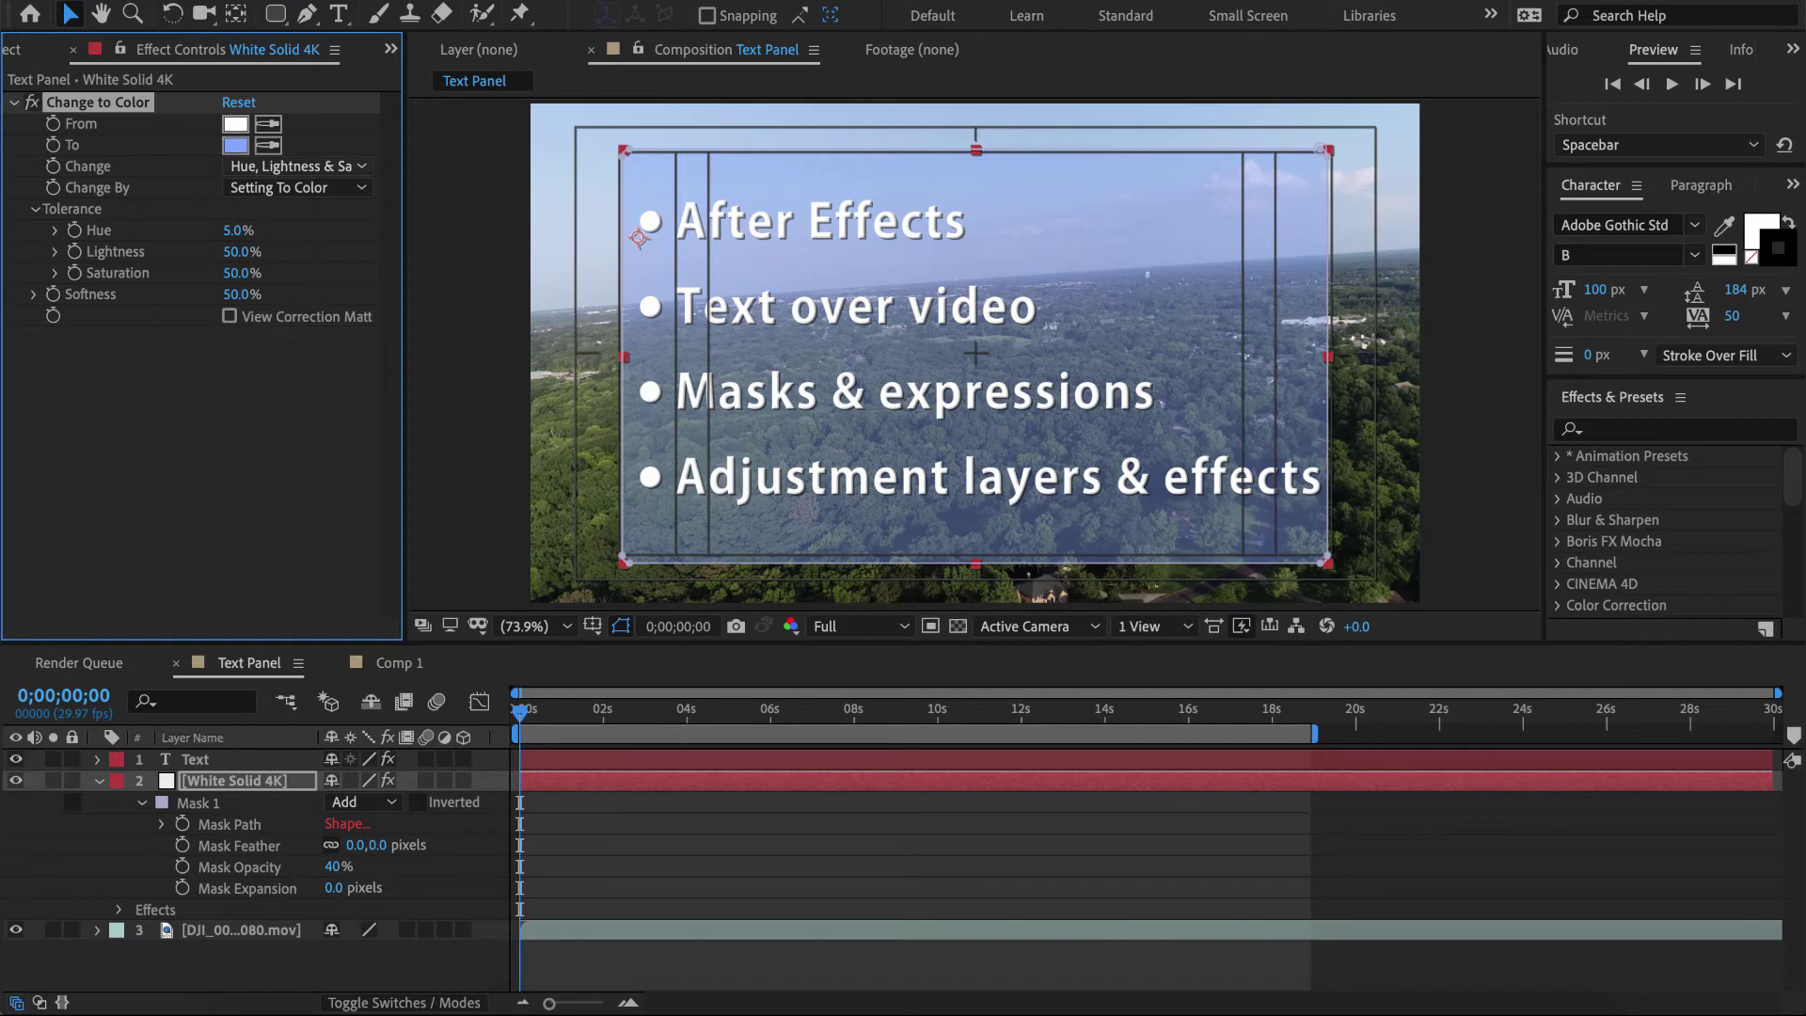
- Set the Change to Color effect's To colour to 809CFB on the White Solid 4K layer
click(235, 145)
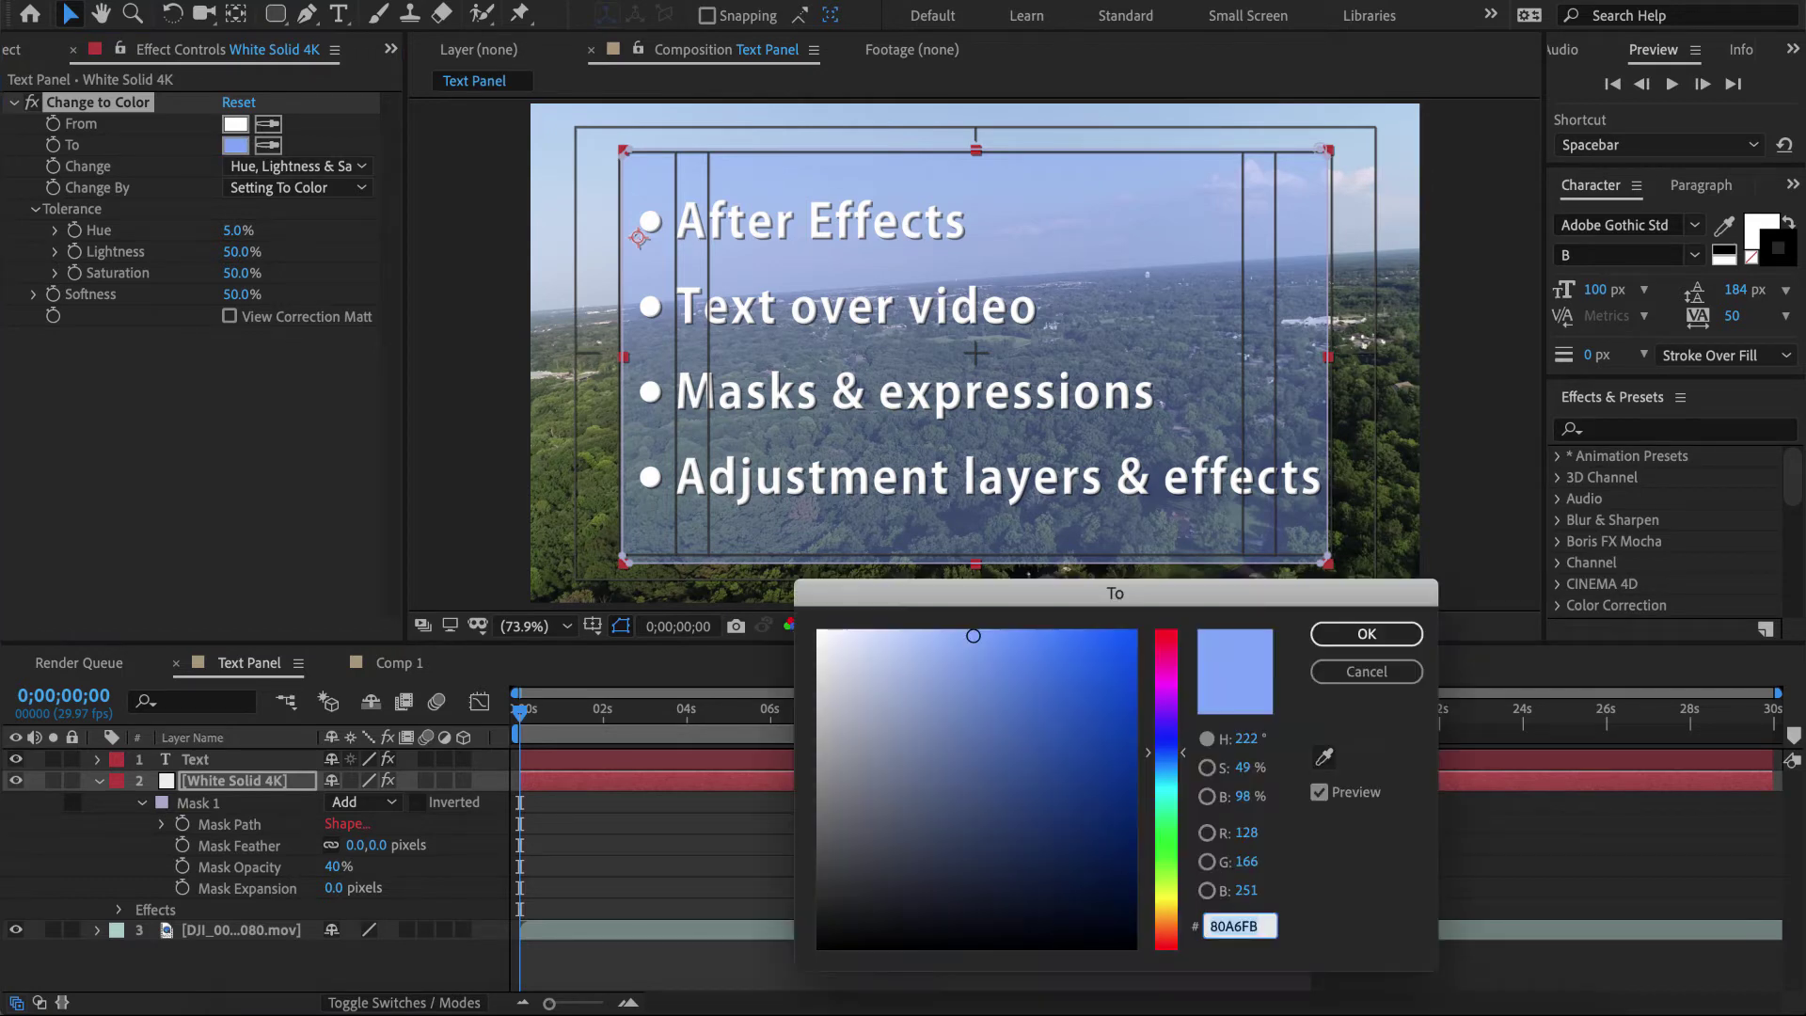
mouse_move(1166, 751)
mouse_down()
mouse_move(1166, 670)
mouse_move(1167, 749)
mouse_up()
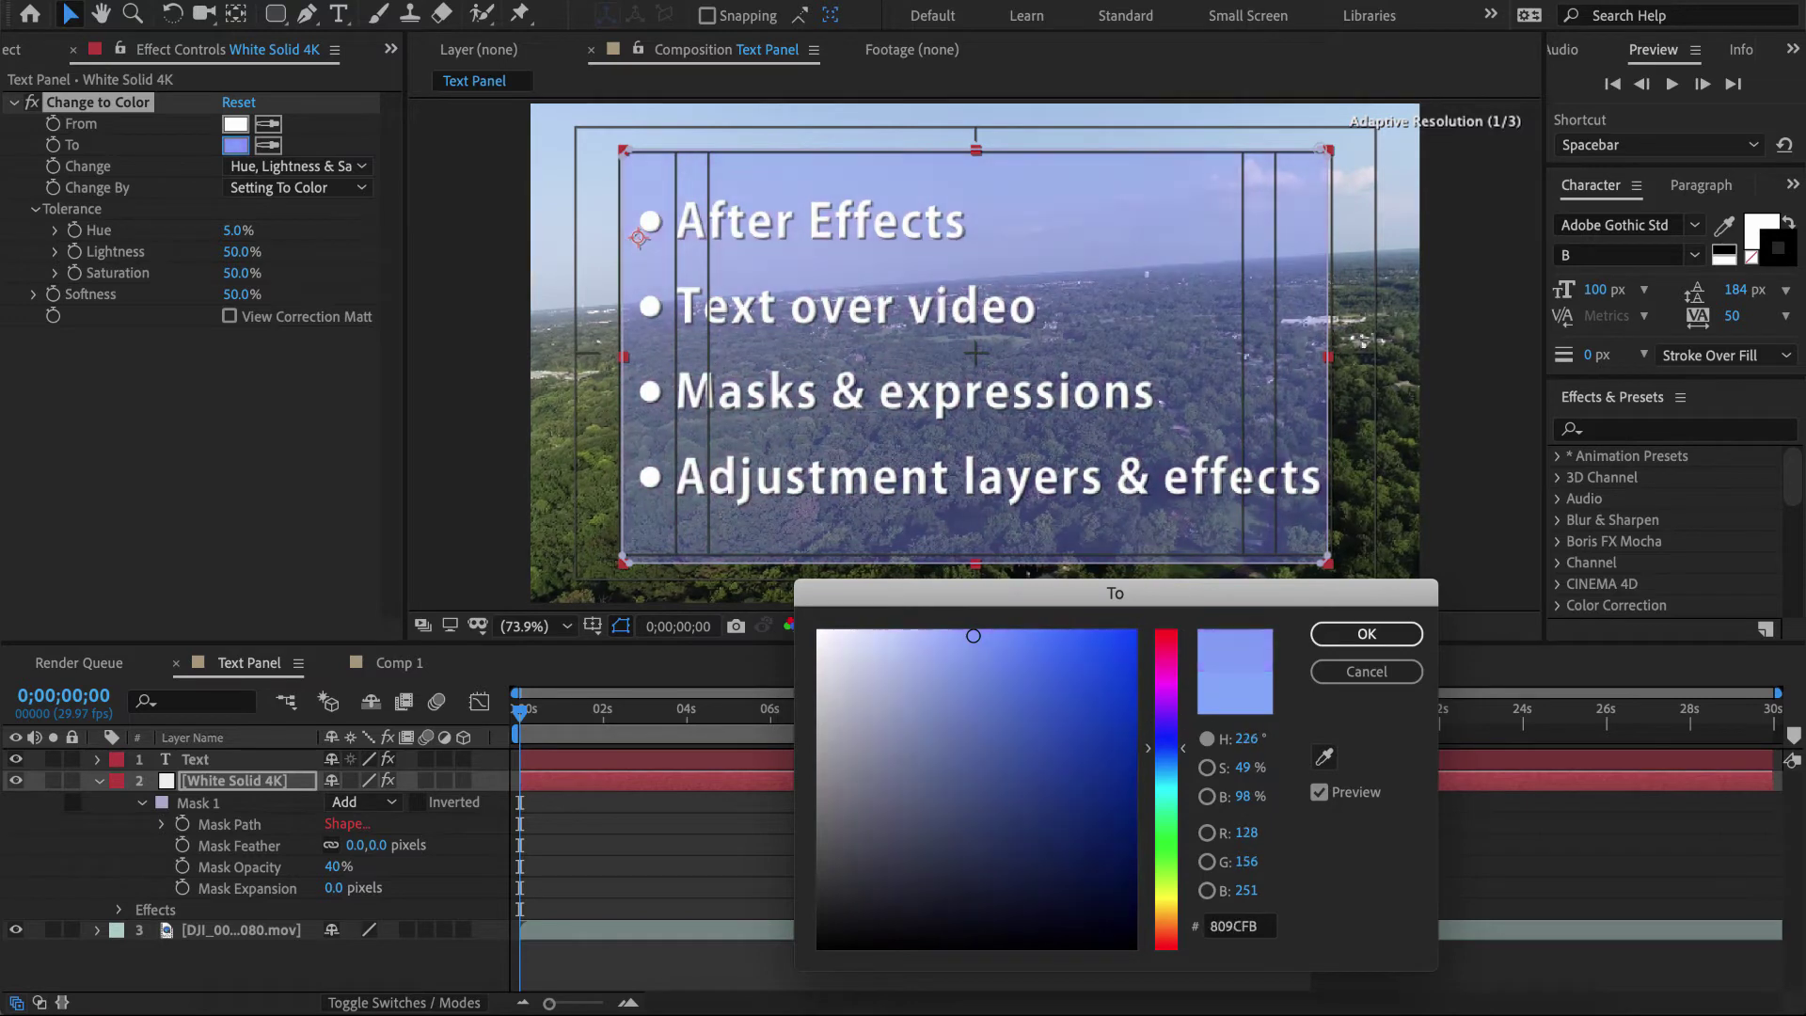
click(1367, 634)
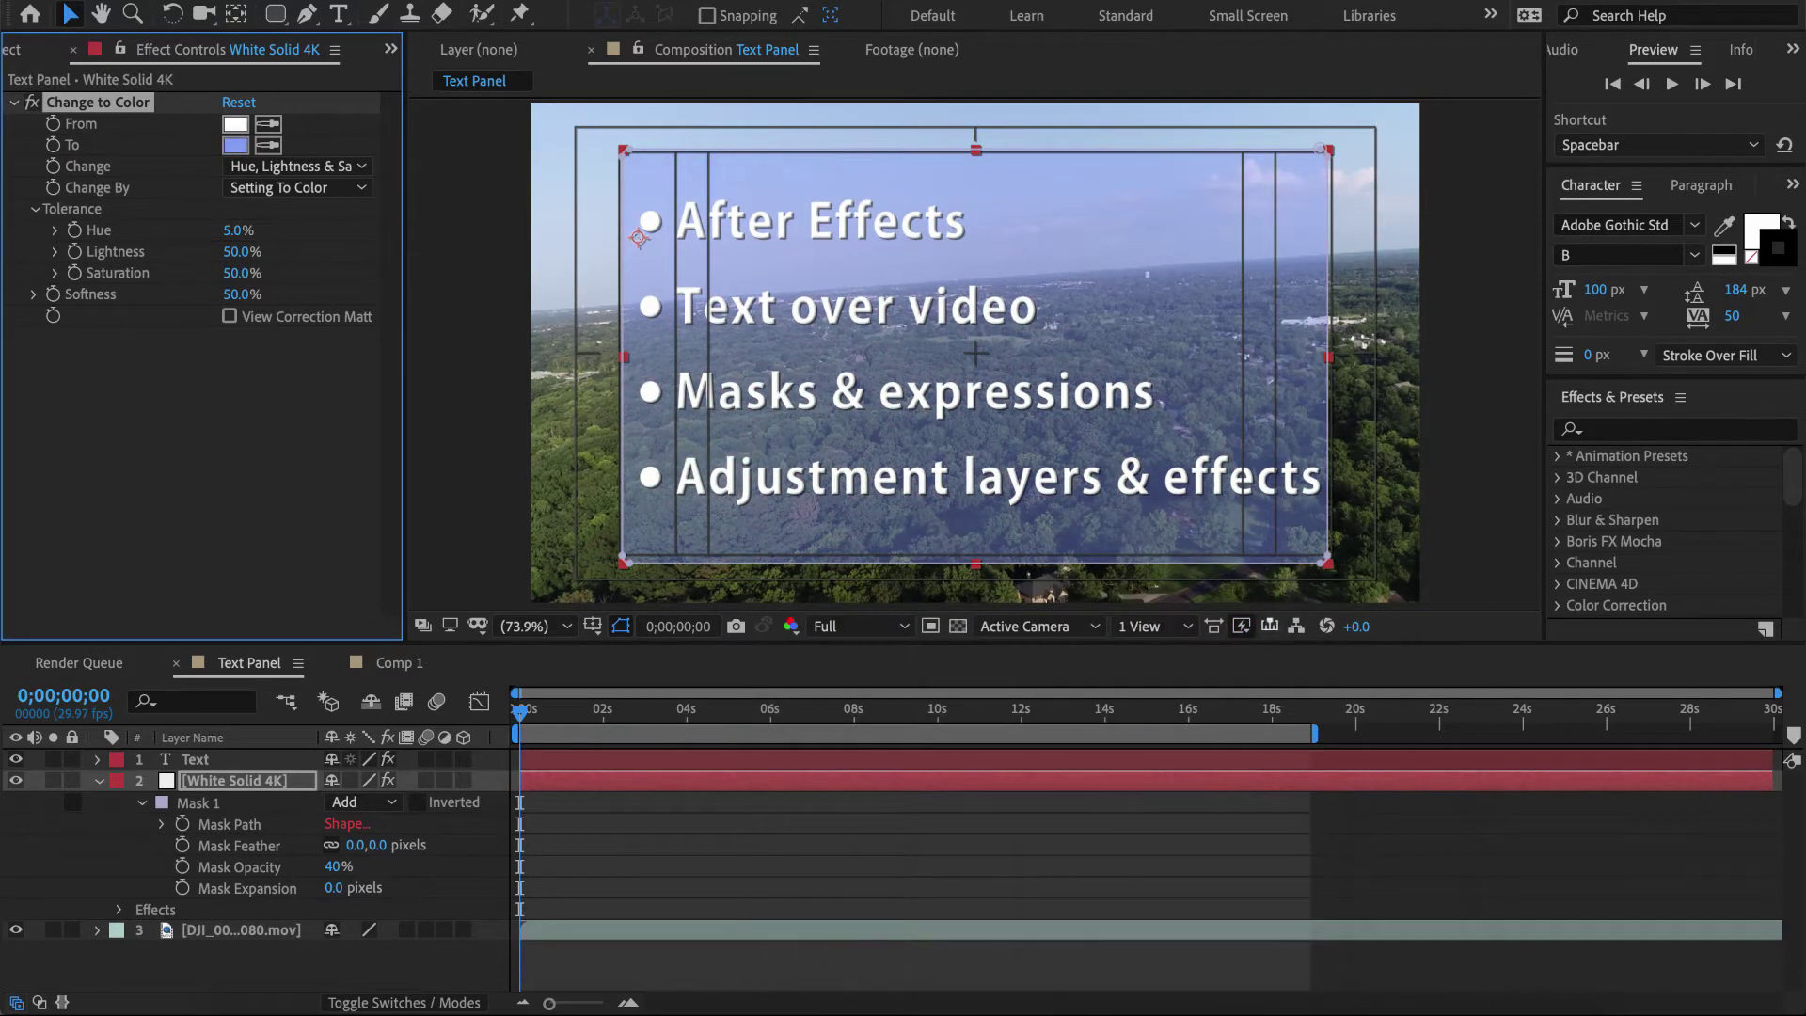
- Apply Bevel Alpha to the White Solid 4K layer with edge thickness 28.70 and light intensity 0.99
right_click(127, 390)
mouse_move(236, 847)
click(476, 823)
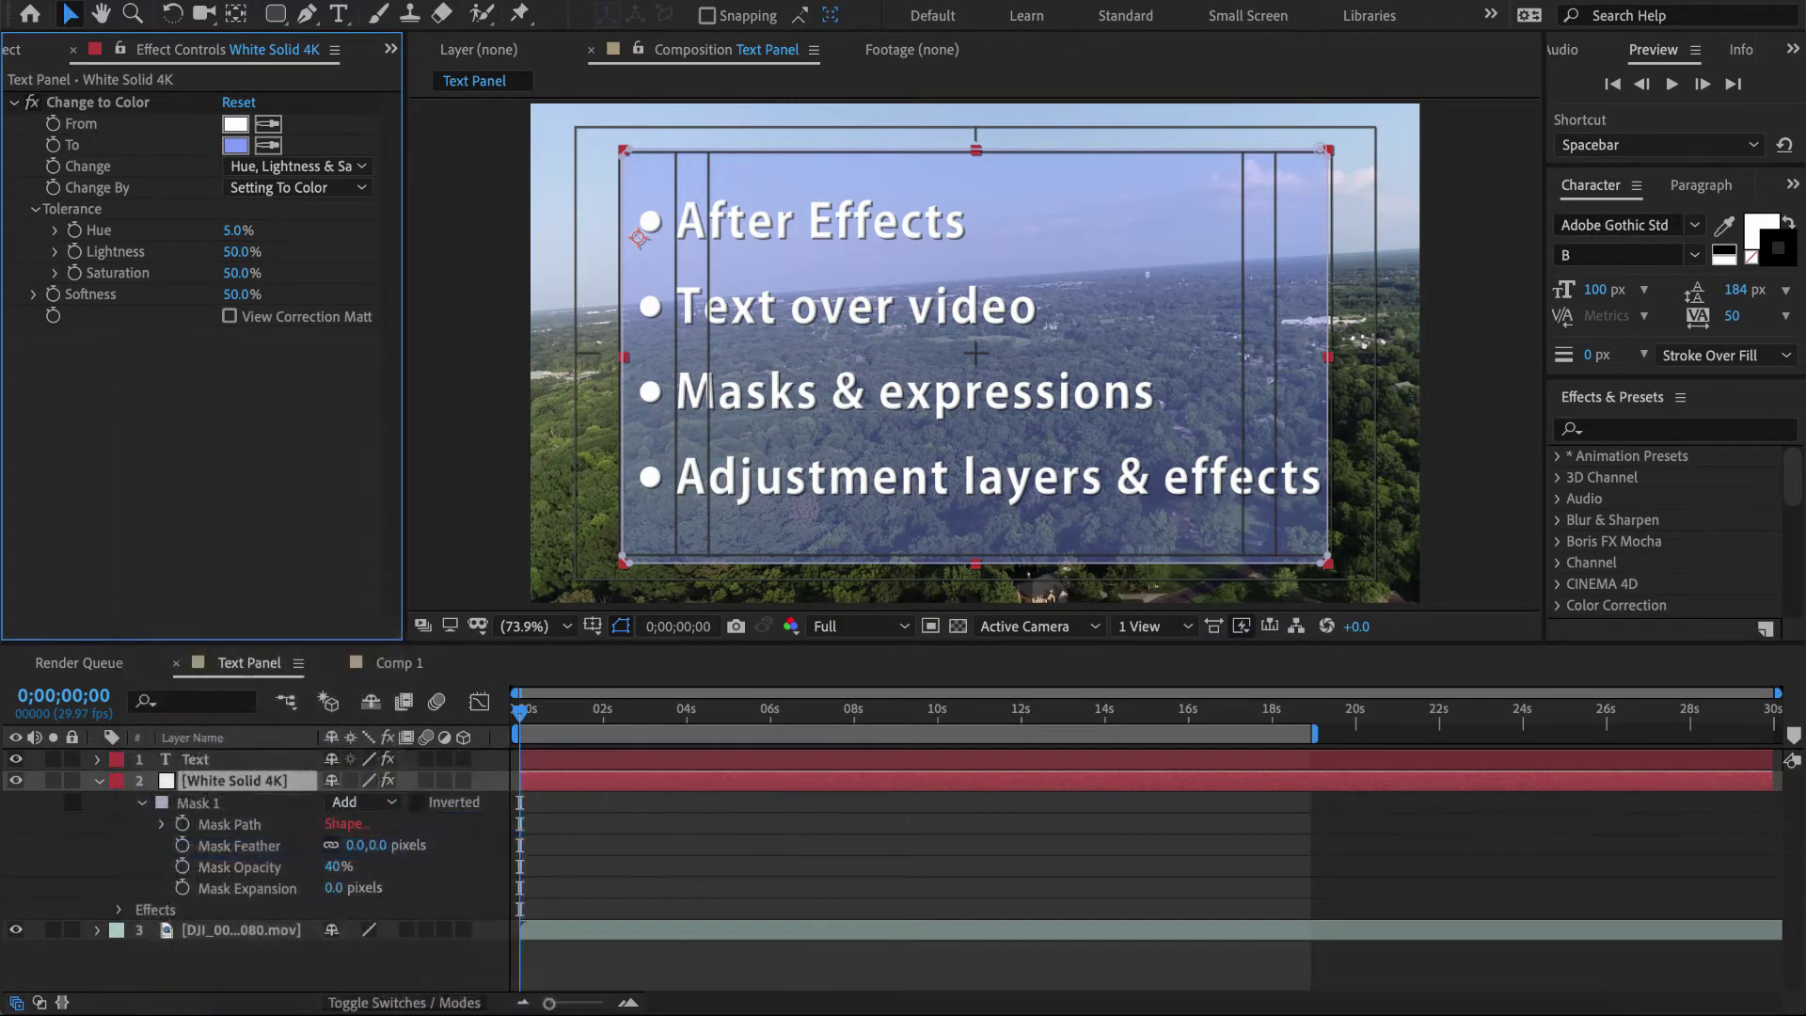
drag(235, 365, 515, 414)
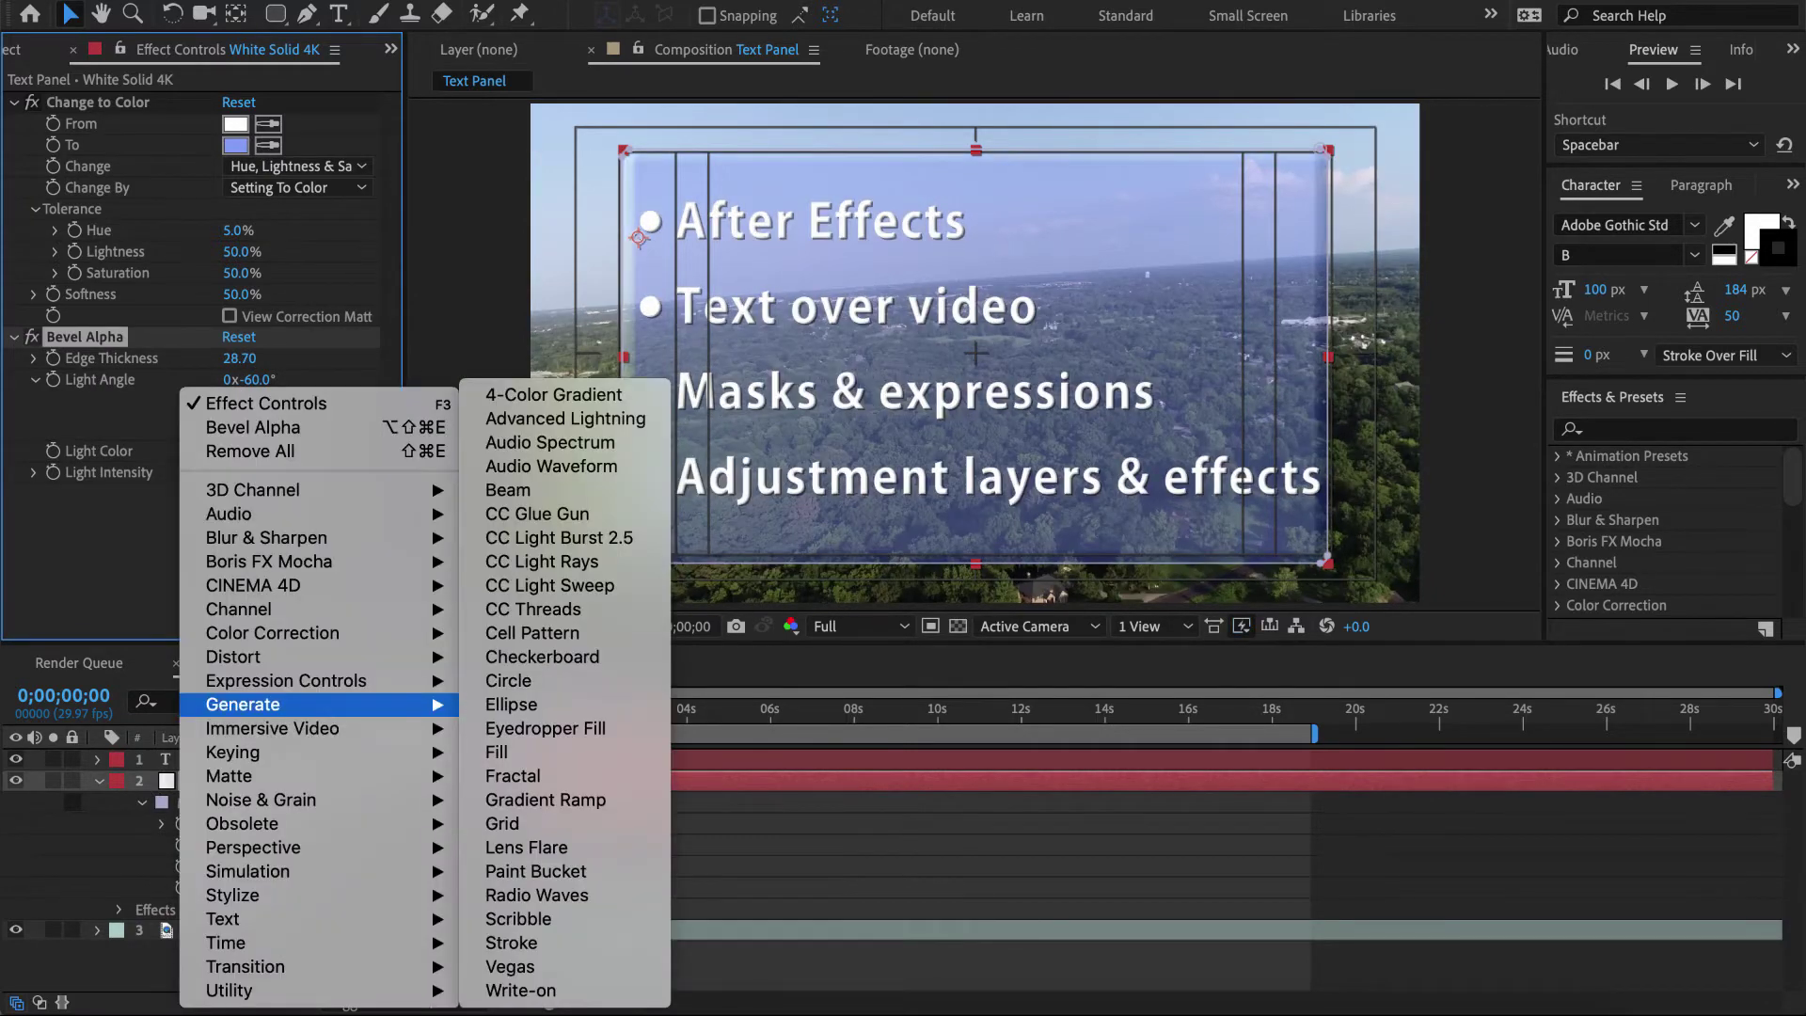
- Add CC Light Sweep to the White Solid 4K layer with centre 2335, 540, width 110 and sweep intensity 39
click(541, 607)
drag(240, 563, 337, 530)
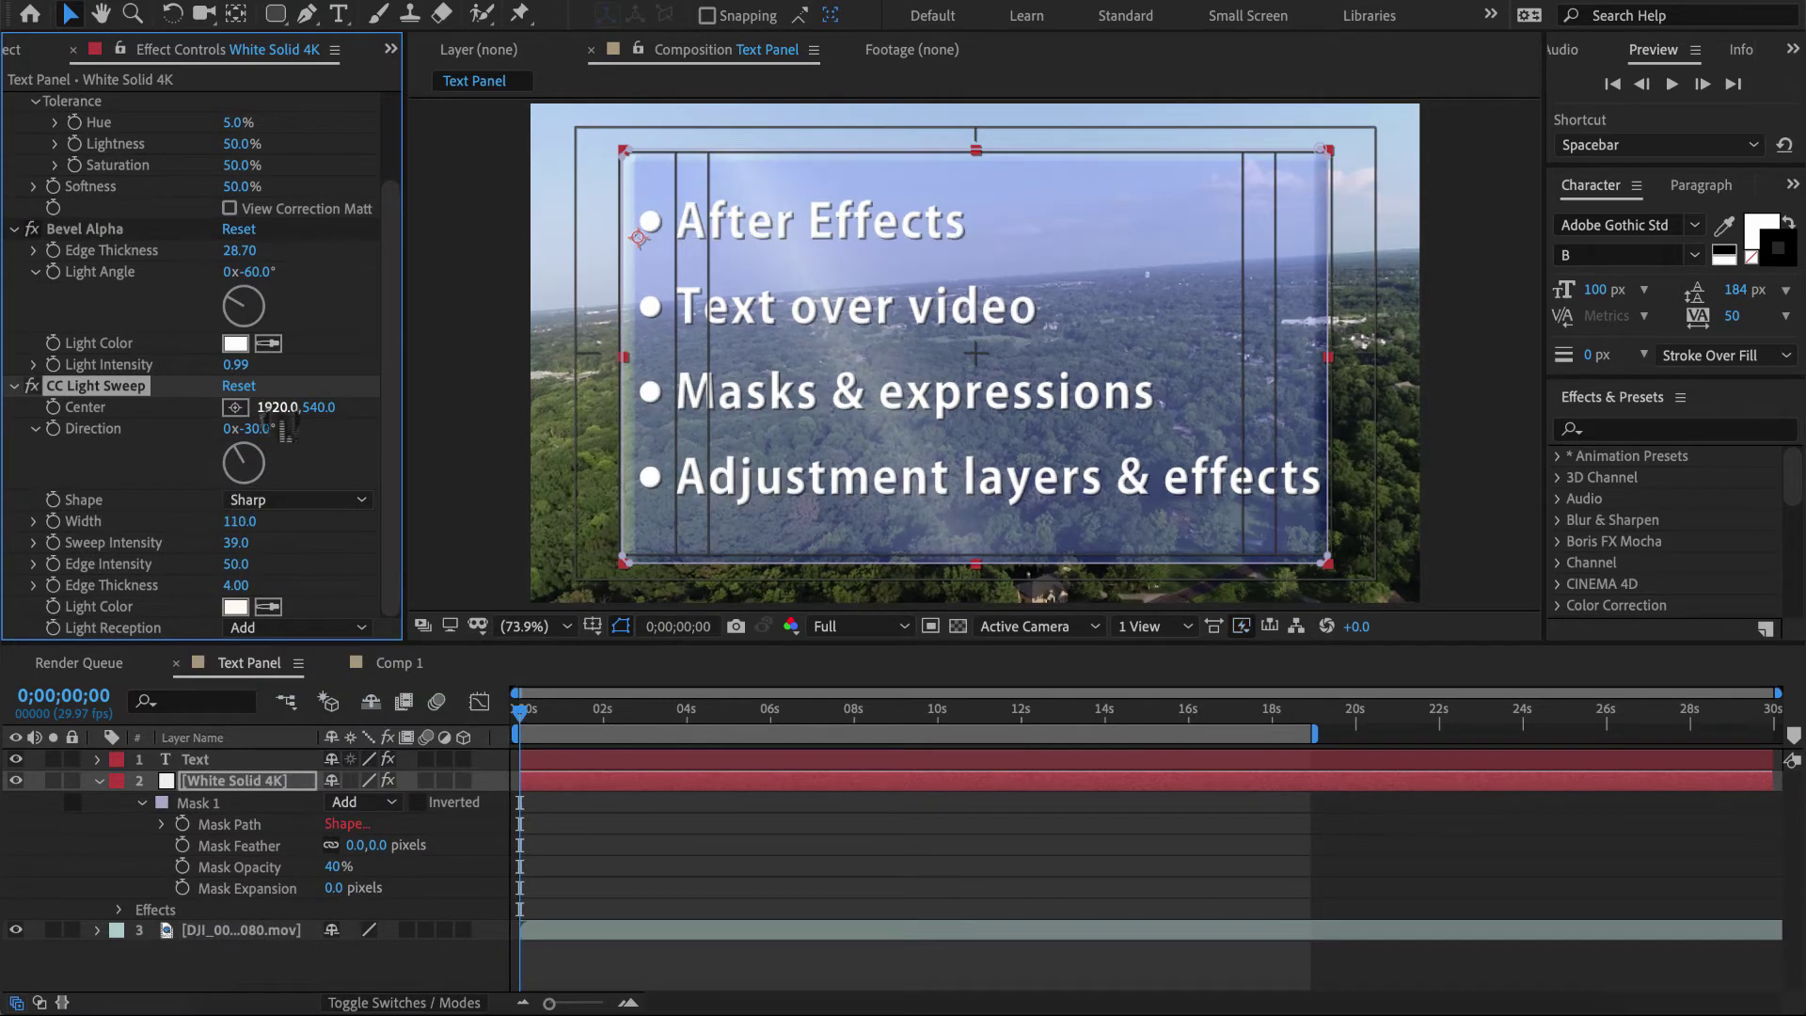
drag(276, 407, 339, 407)
click(14, 385)
- Add a Drop Shadow effect to the White Solid 4K layer with distance 45 and softness 24
right_click(158, 565)
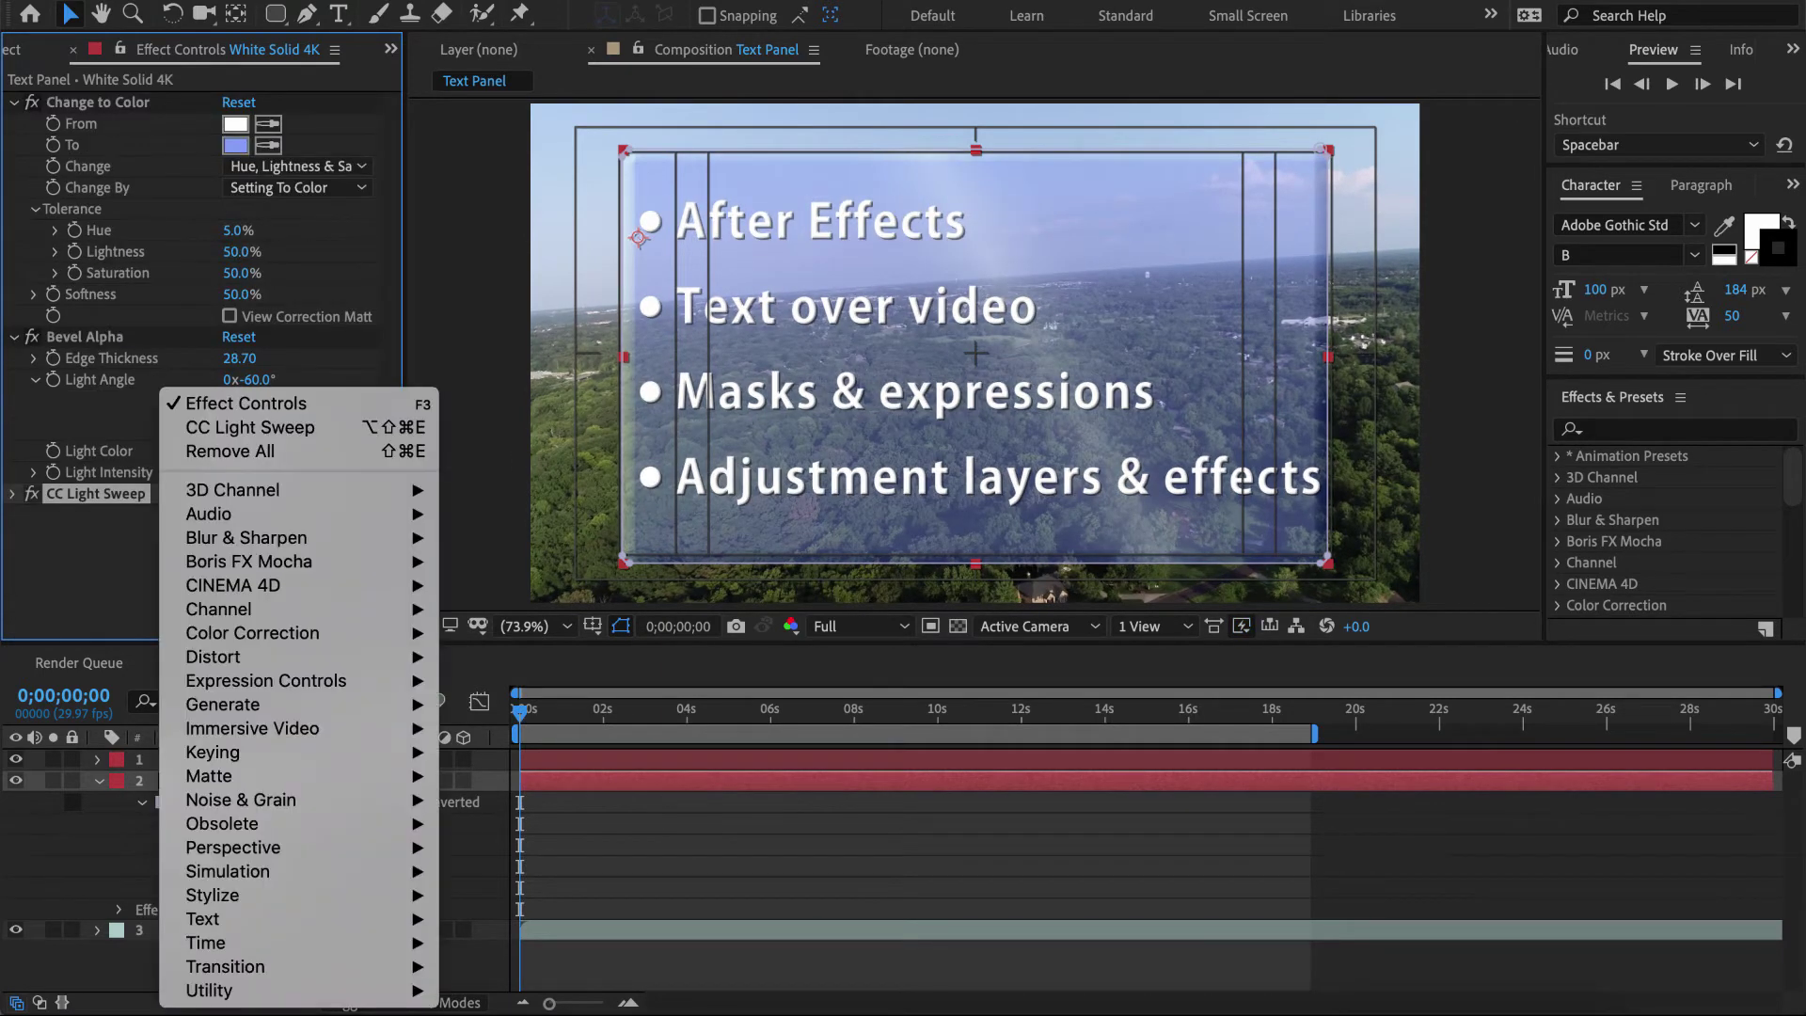
mouse_move(242, 847)
click(526, 967)
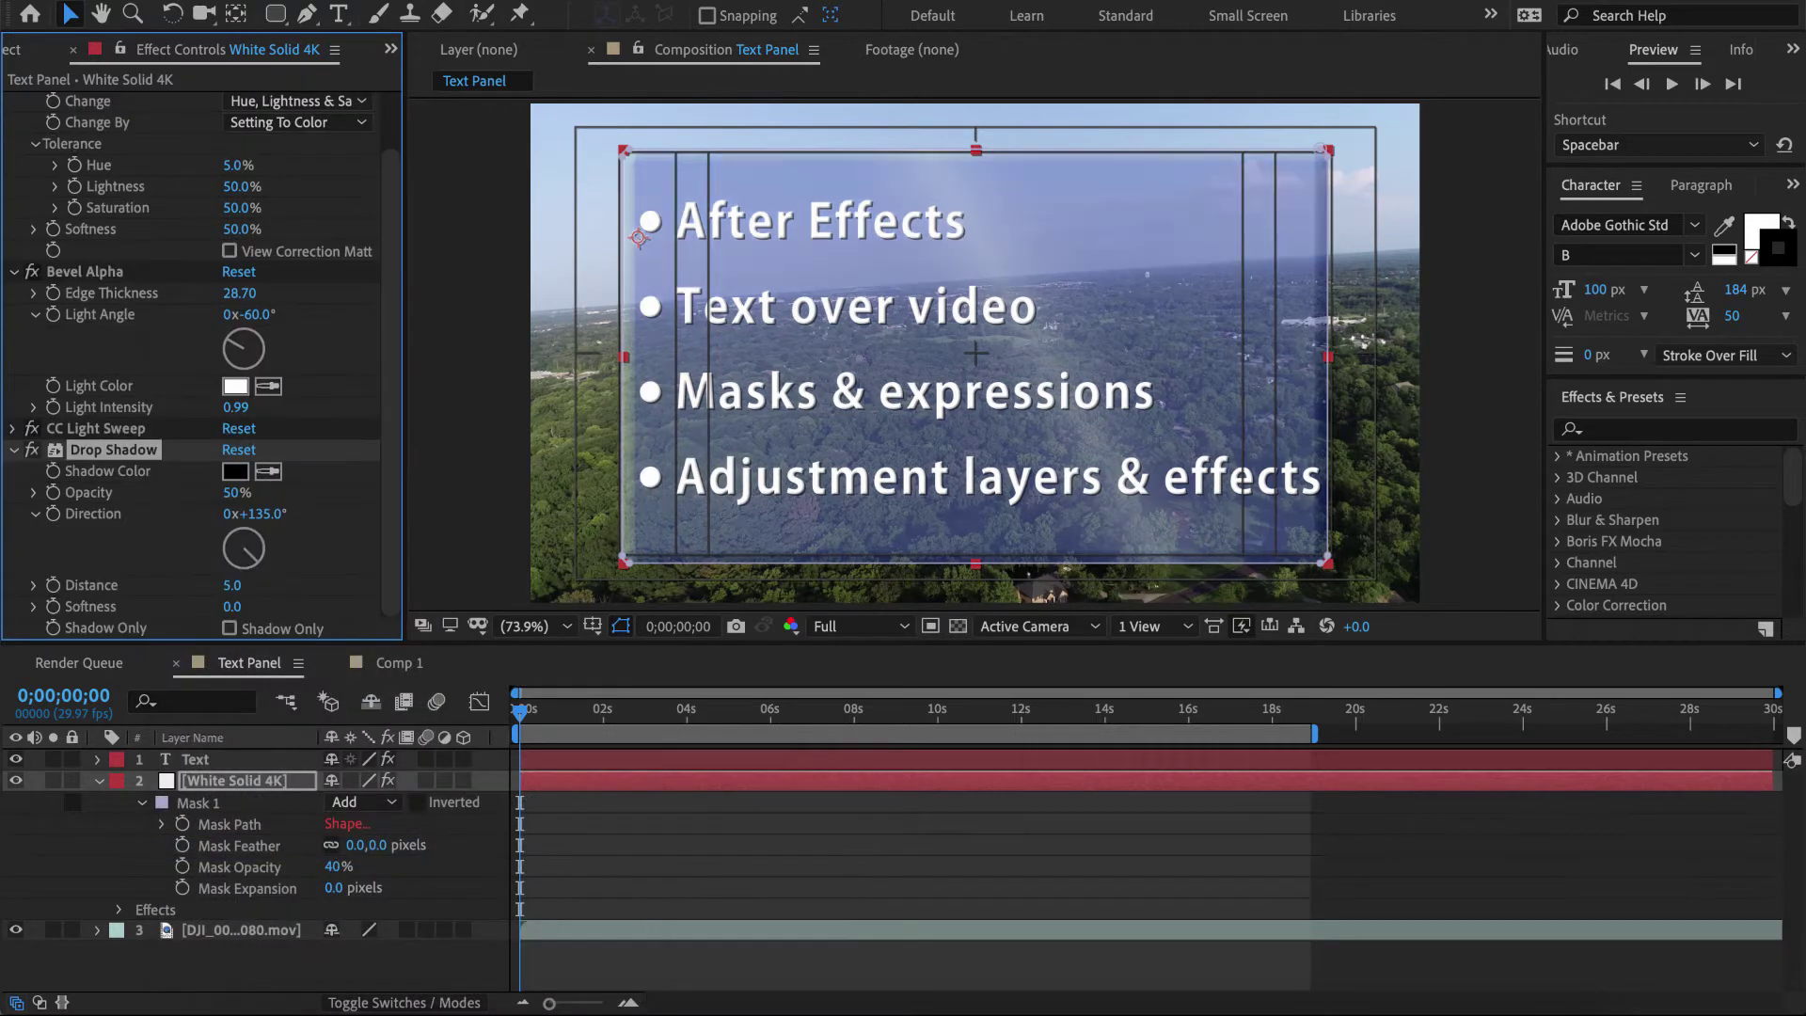
drag(231, 585, 267, 613)
click(253, 967)
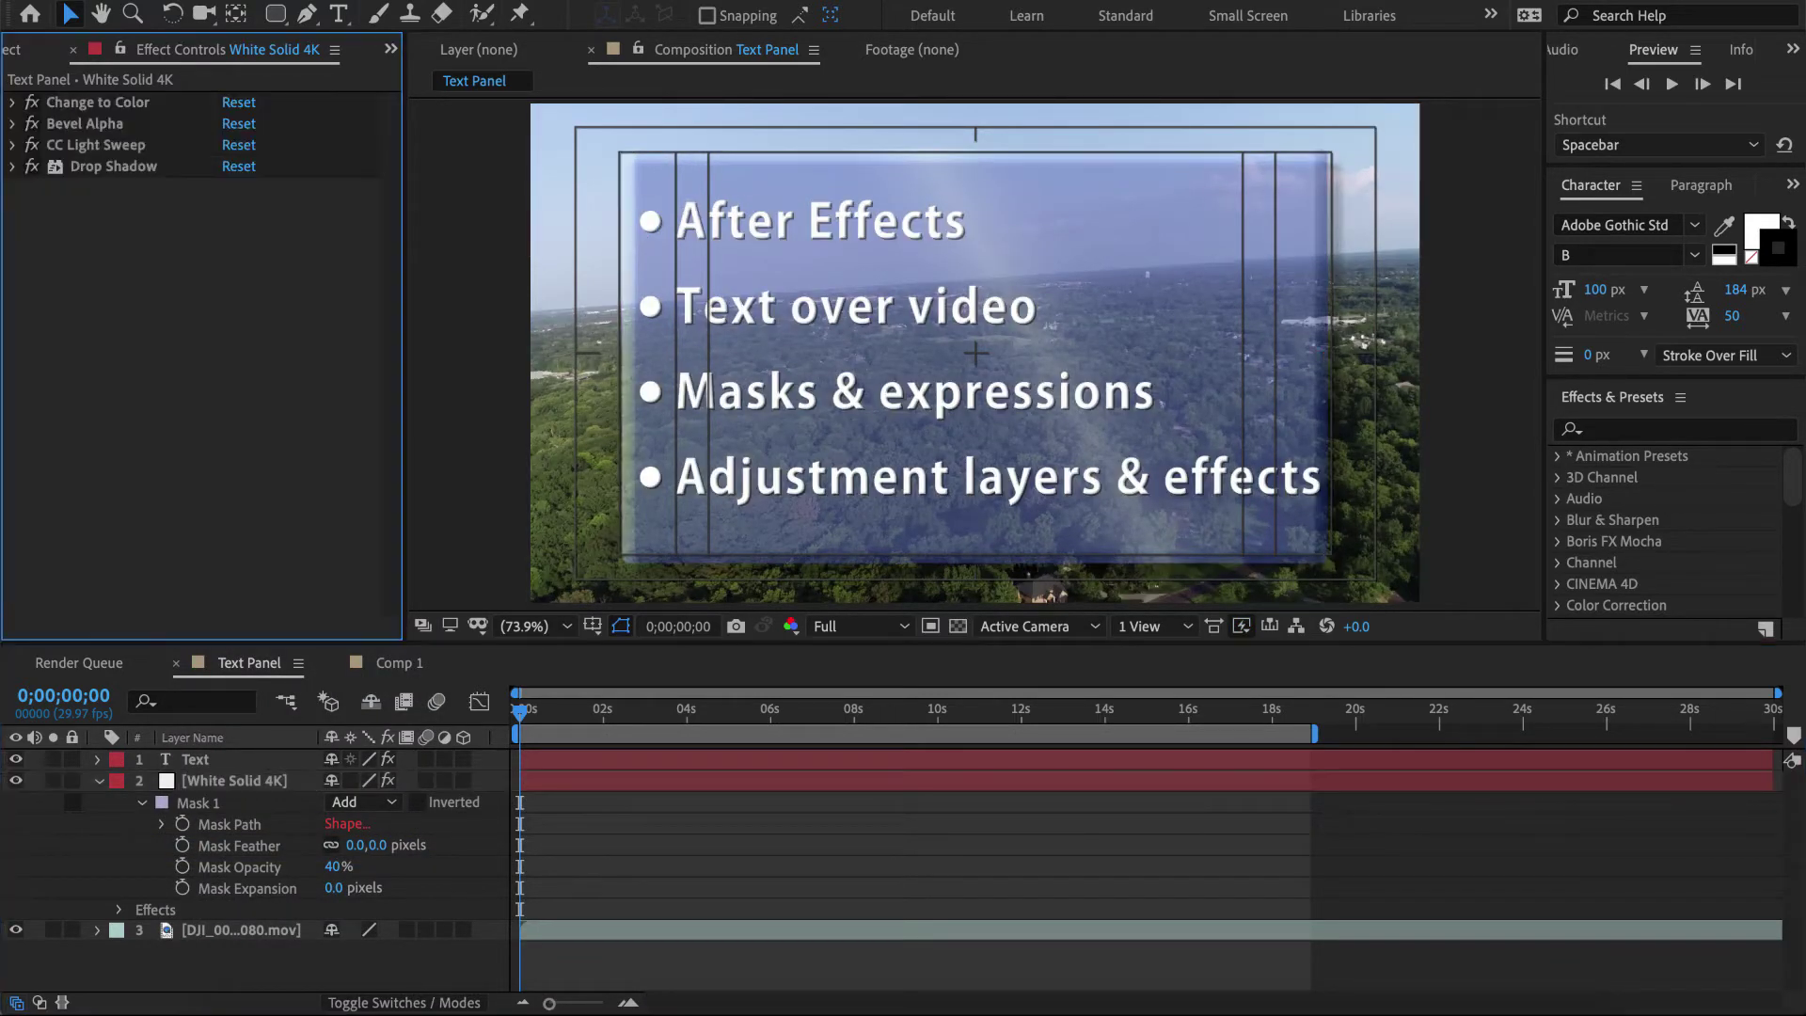
- Link the White Solid 4K layer's Opacity to the Text layer's Opacity with the expression thisComp.layer("Text").transform.opacity
click(196, 759)
shift+click(233, 780)
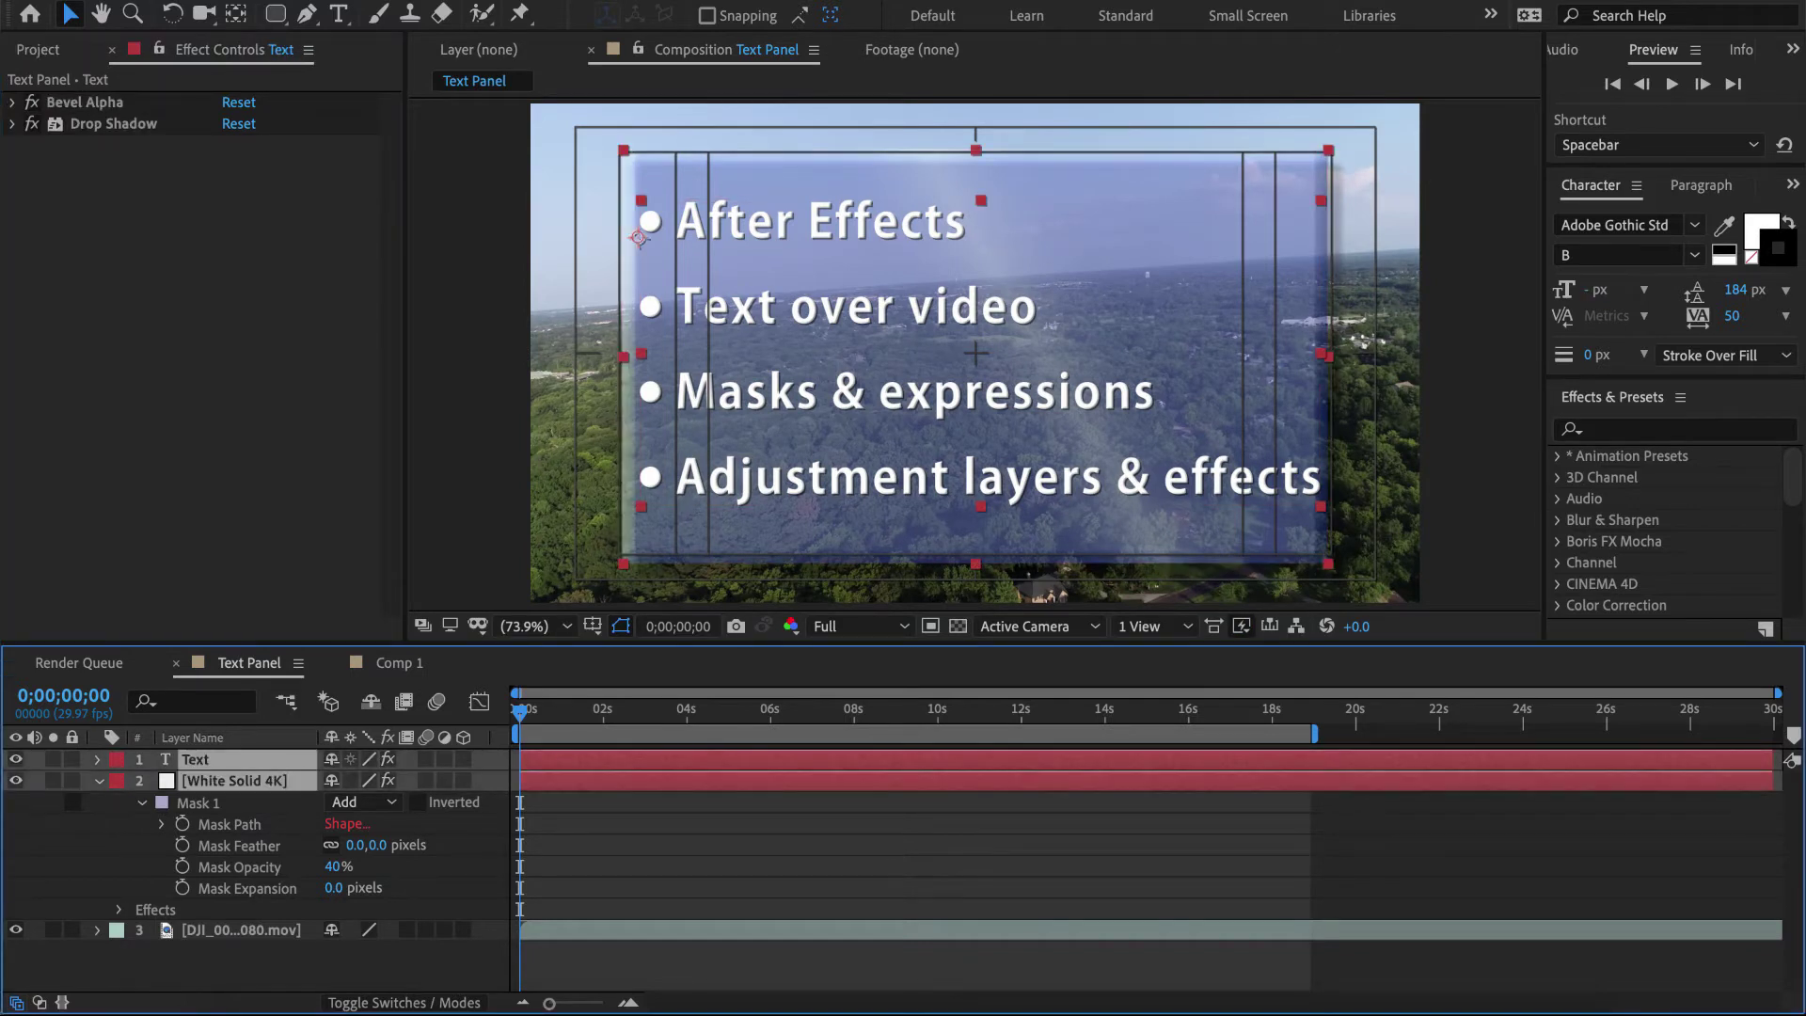
key(t)
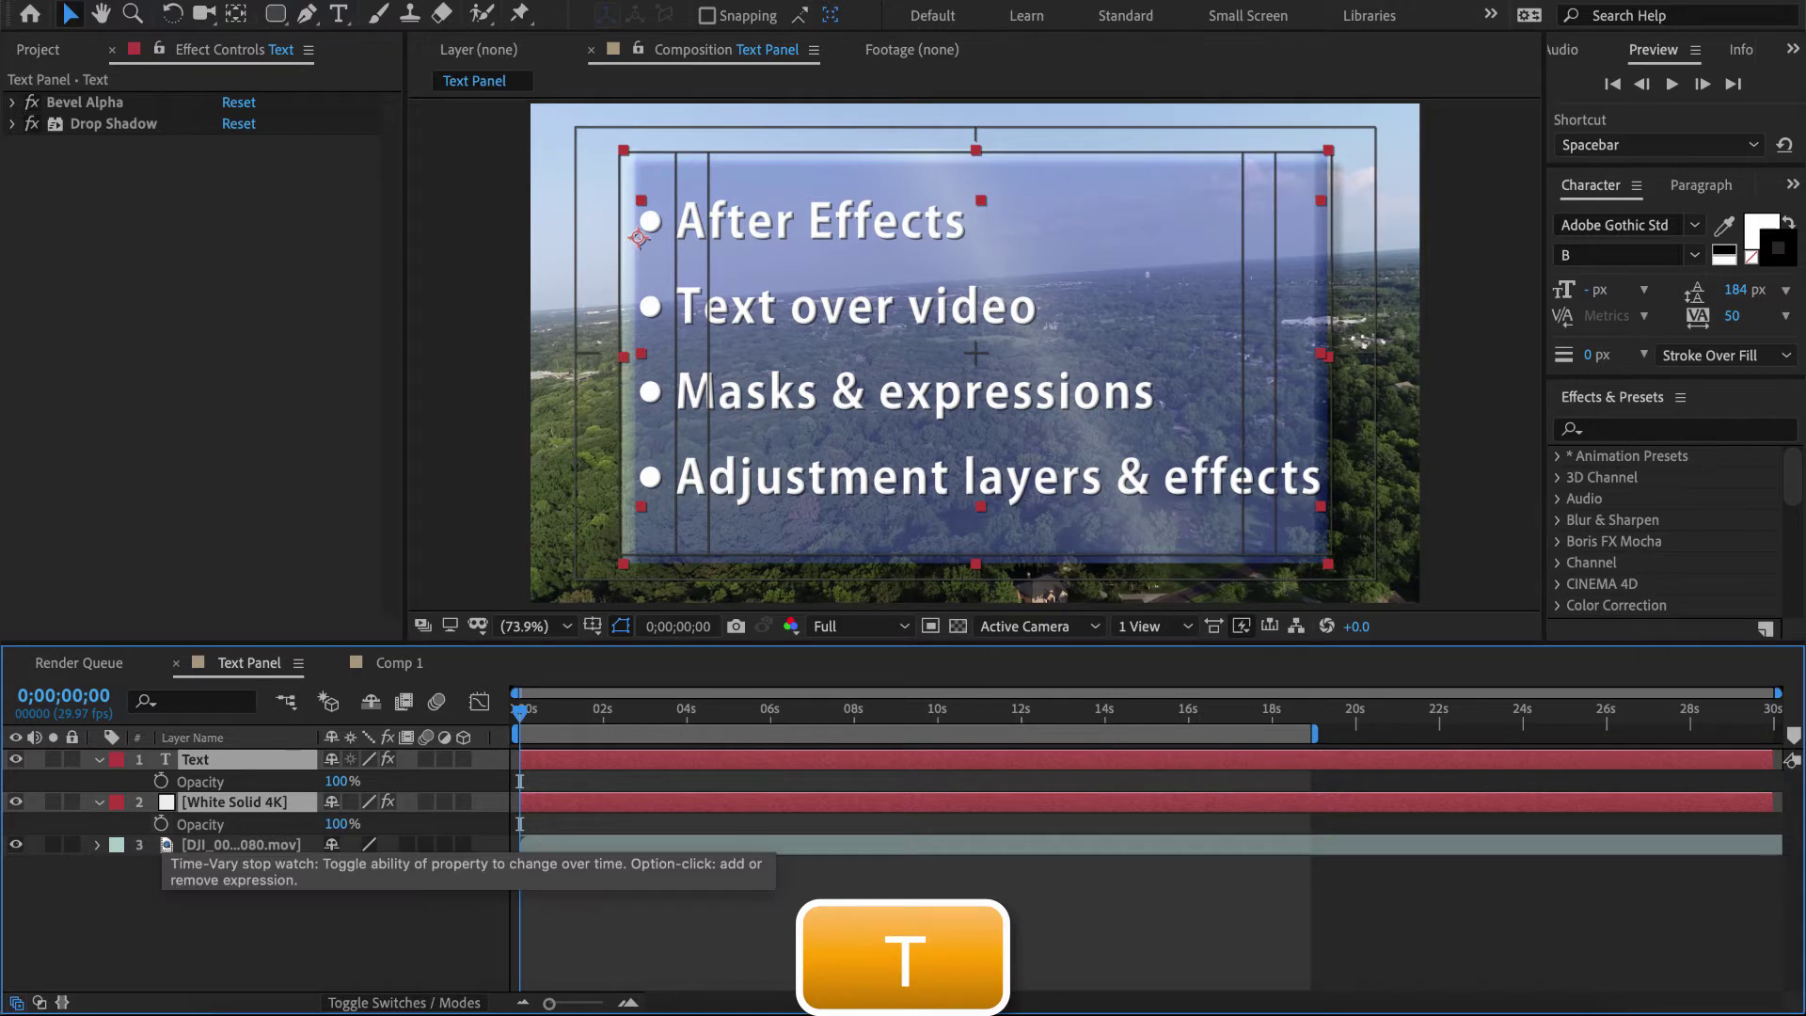
alt+click(161, 824)
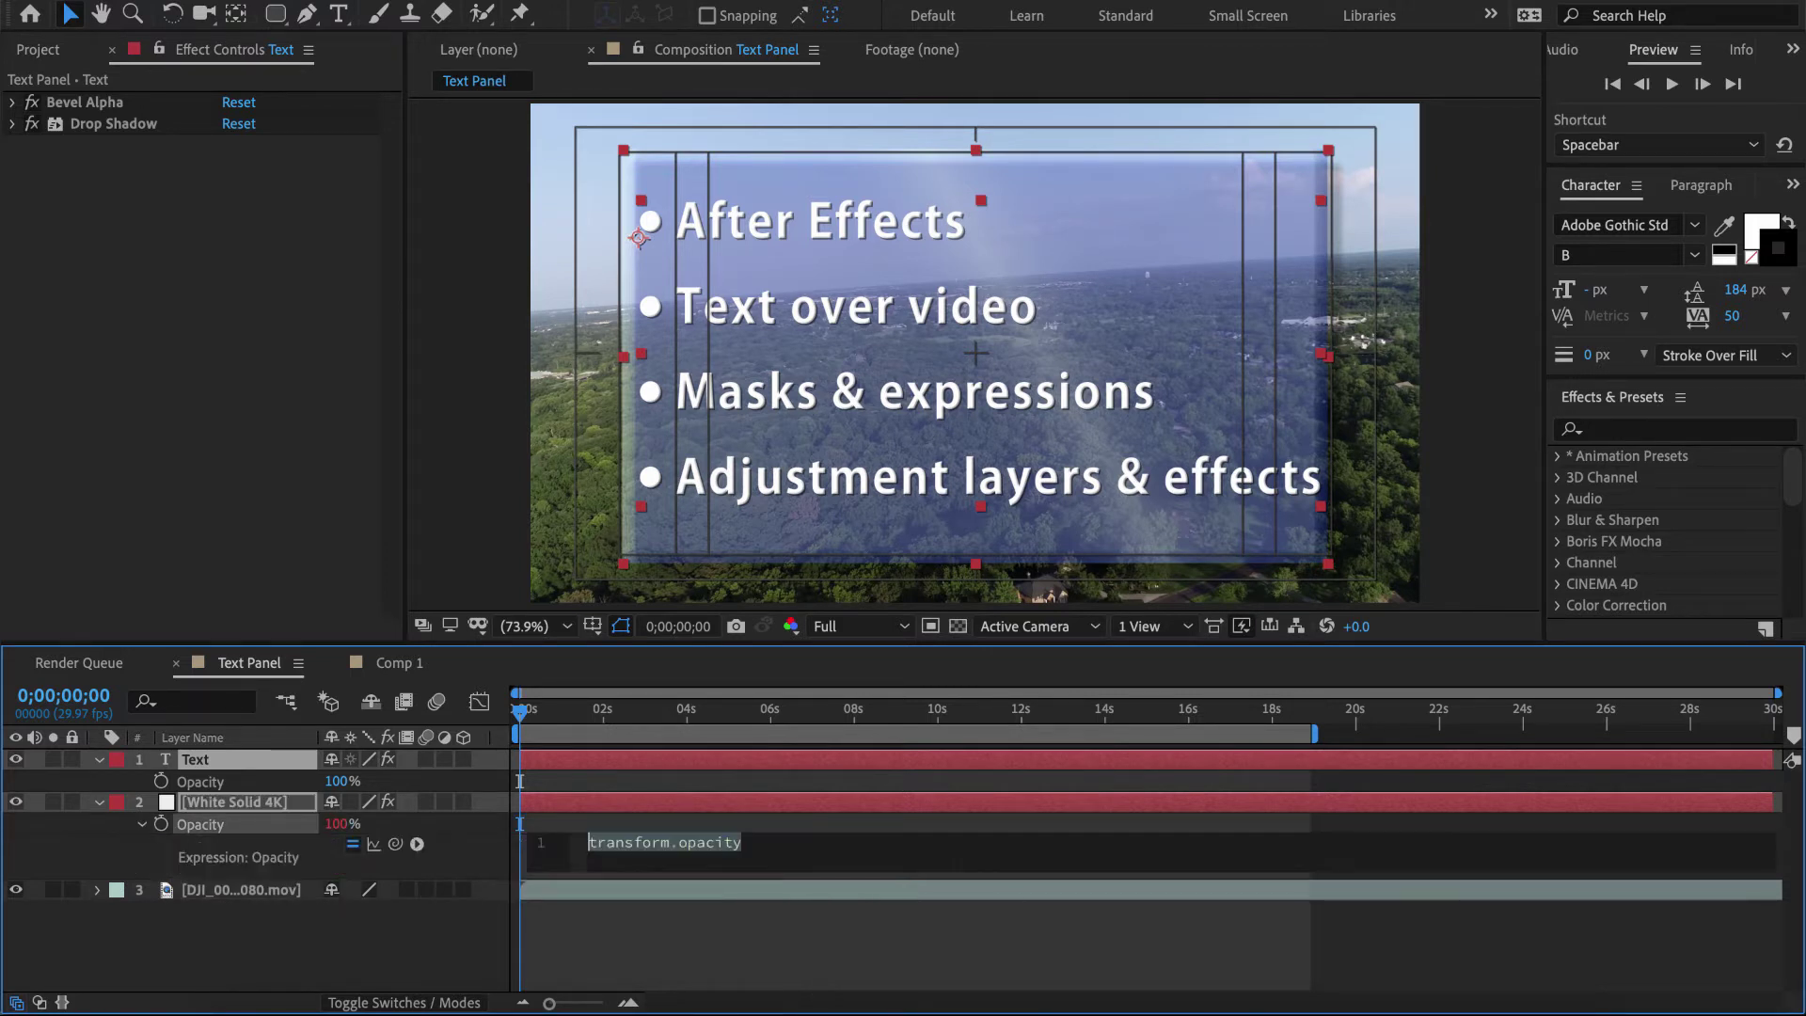
drag(395, 844, 222, 780)
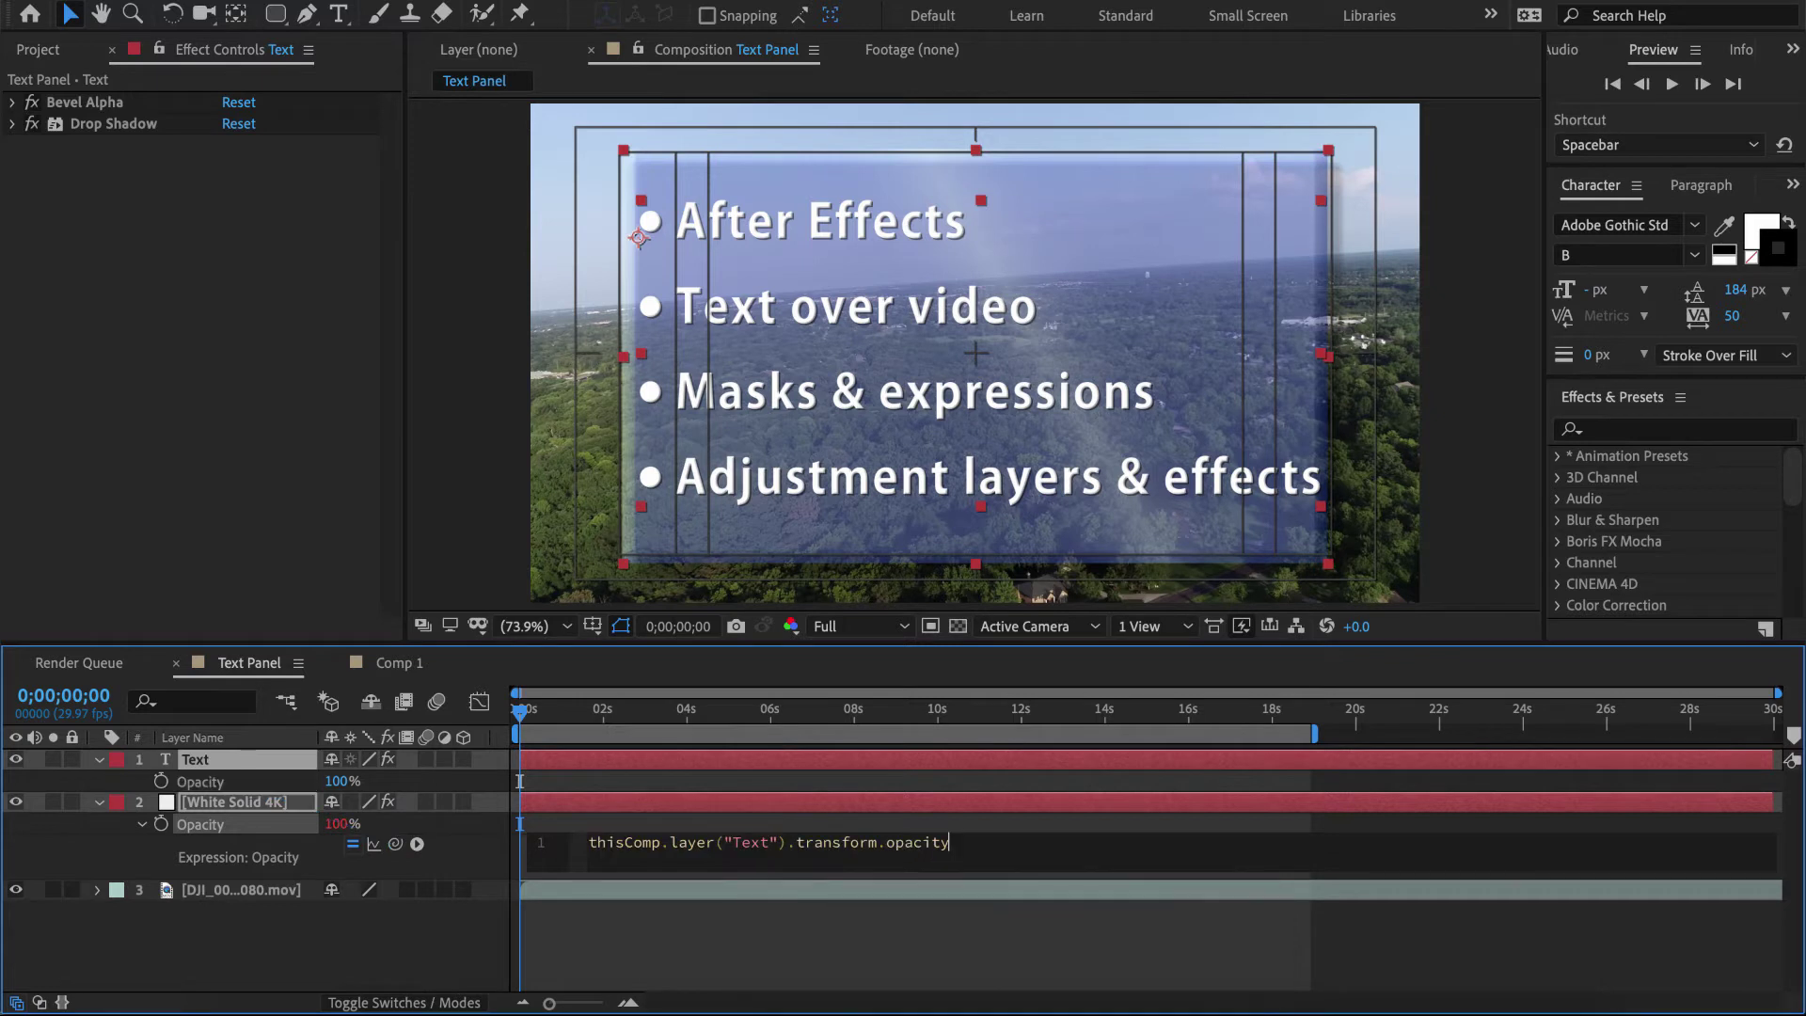
key(KP_Enter)
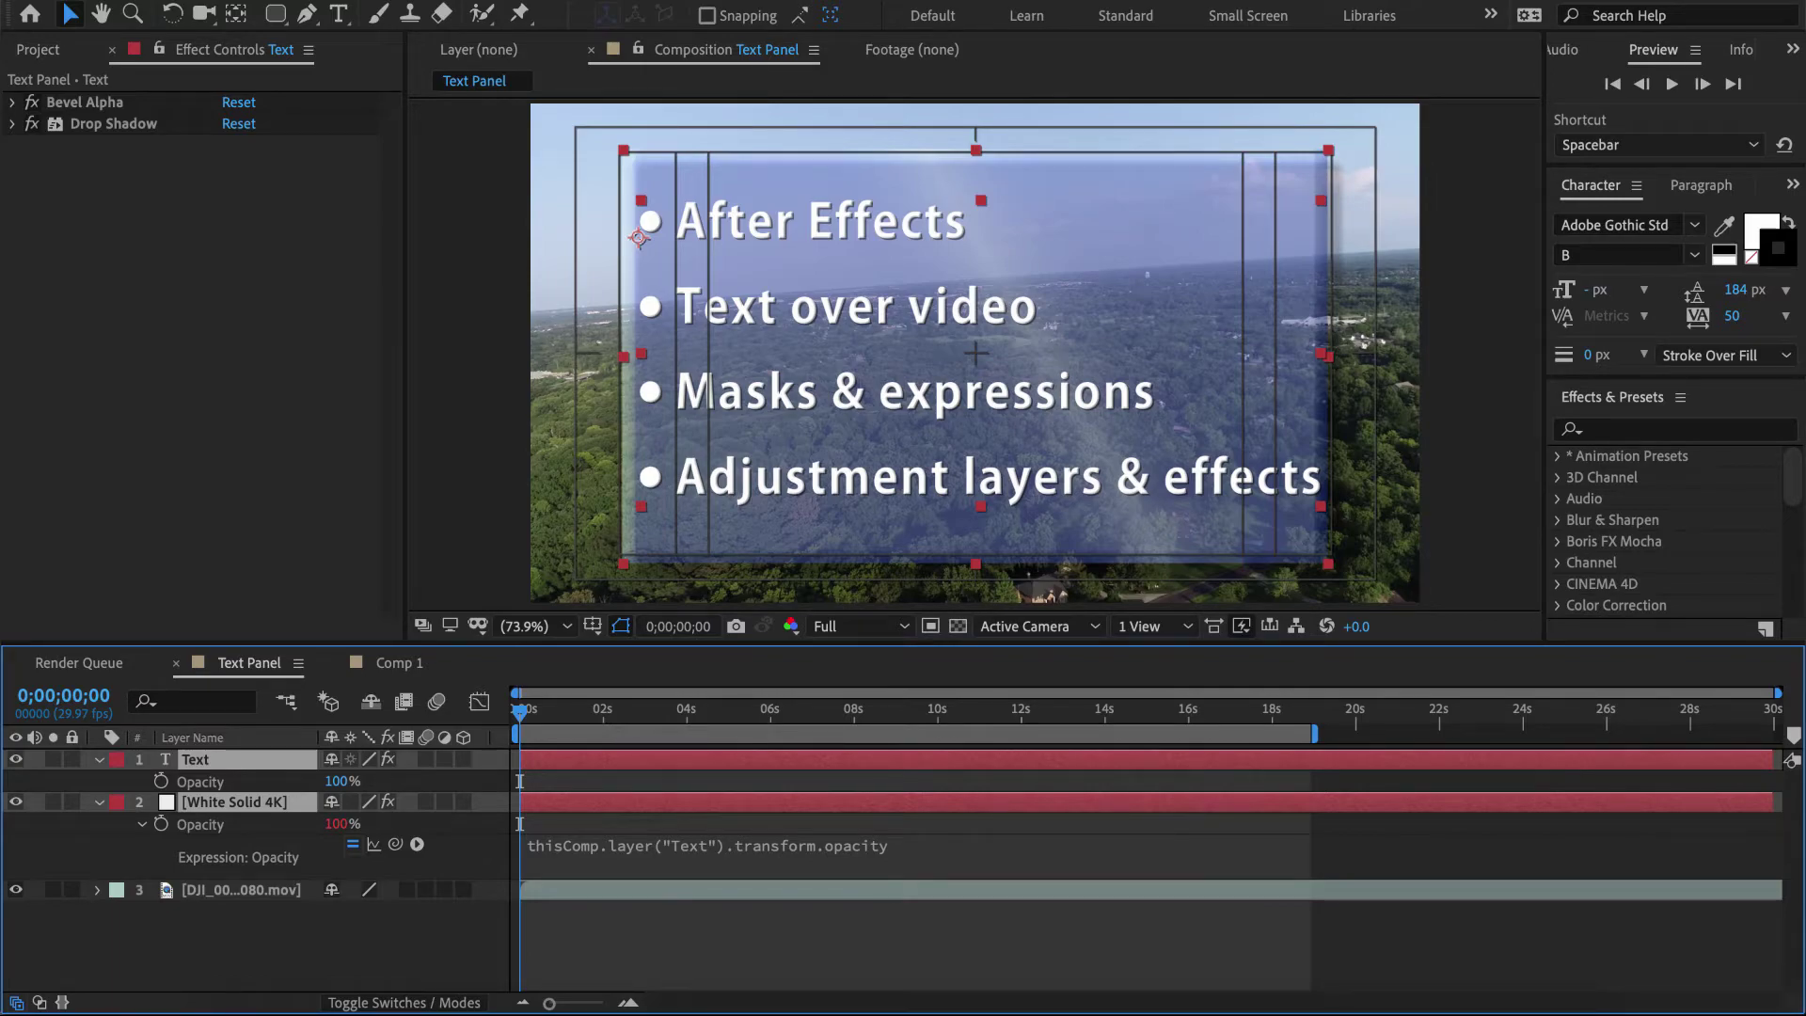
- Examine the mask properties and Opacity of the Text and White Solid 4K layers together, and collapse both layers
key(u)
key(m)
key(m)
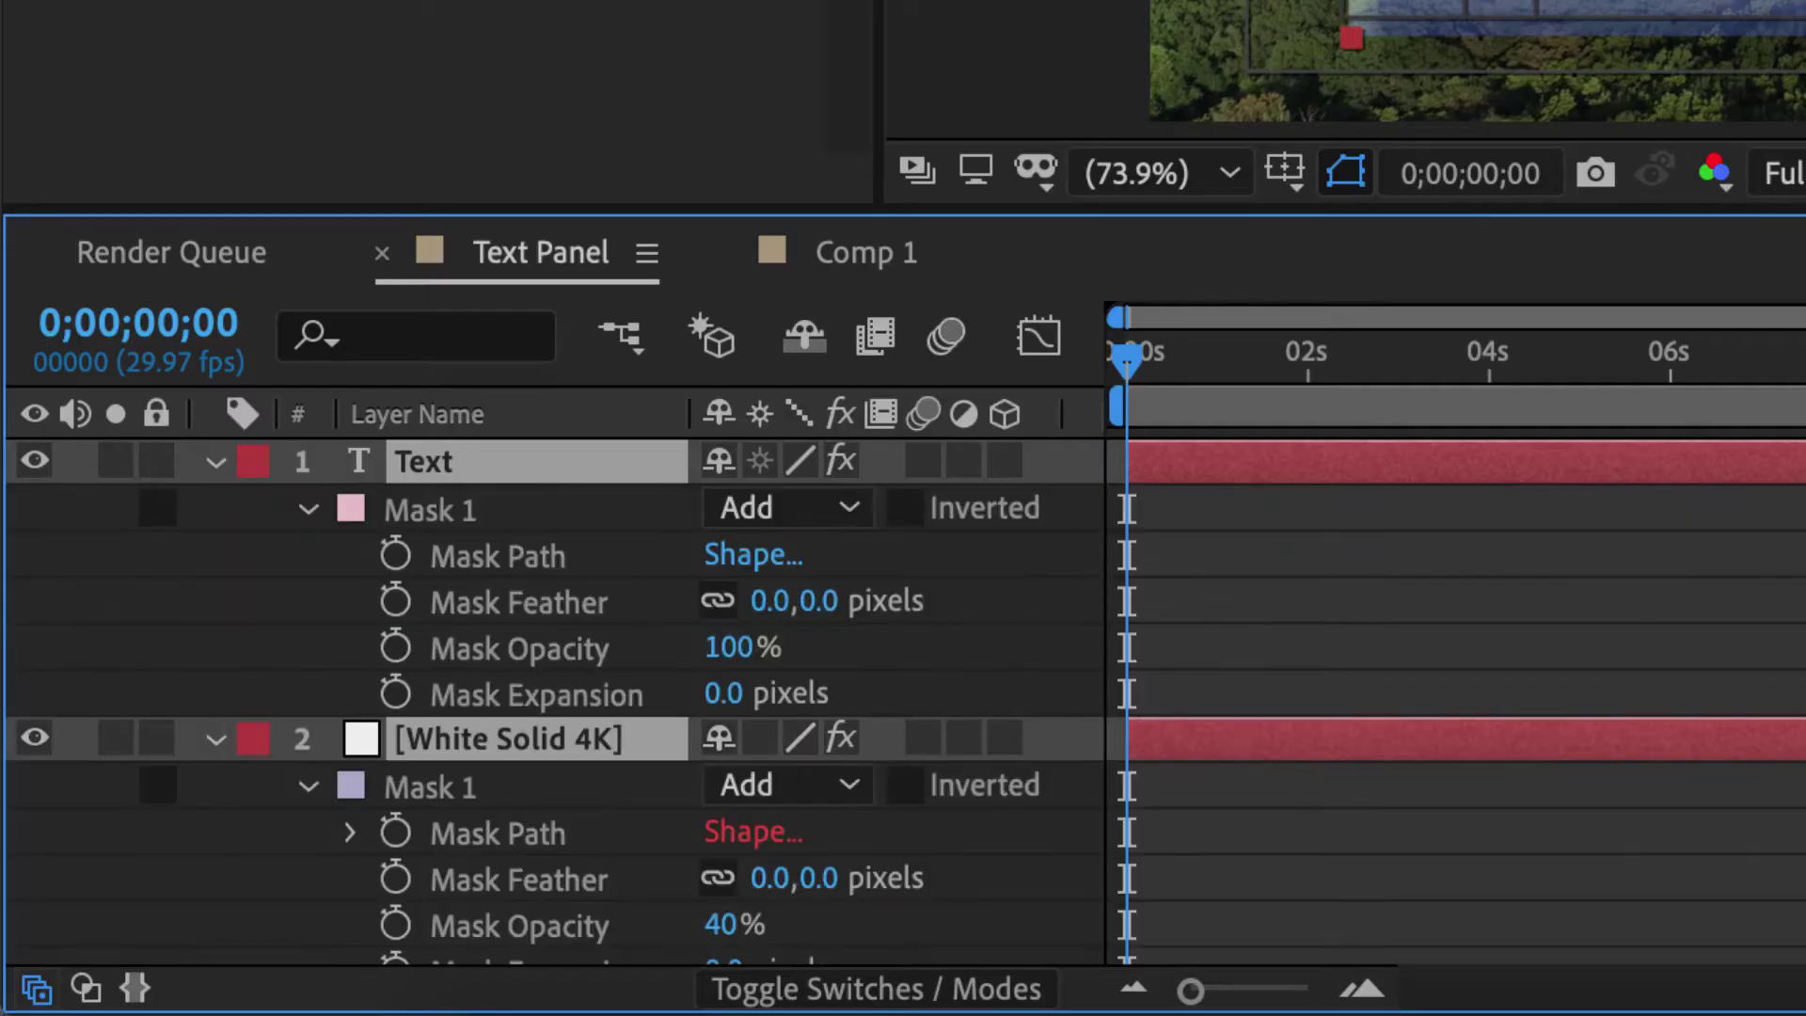
scroll(555, 701, down, 2)
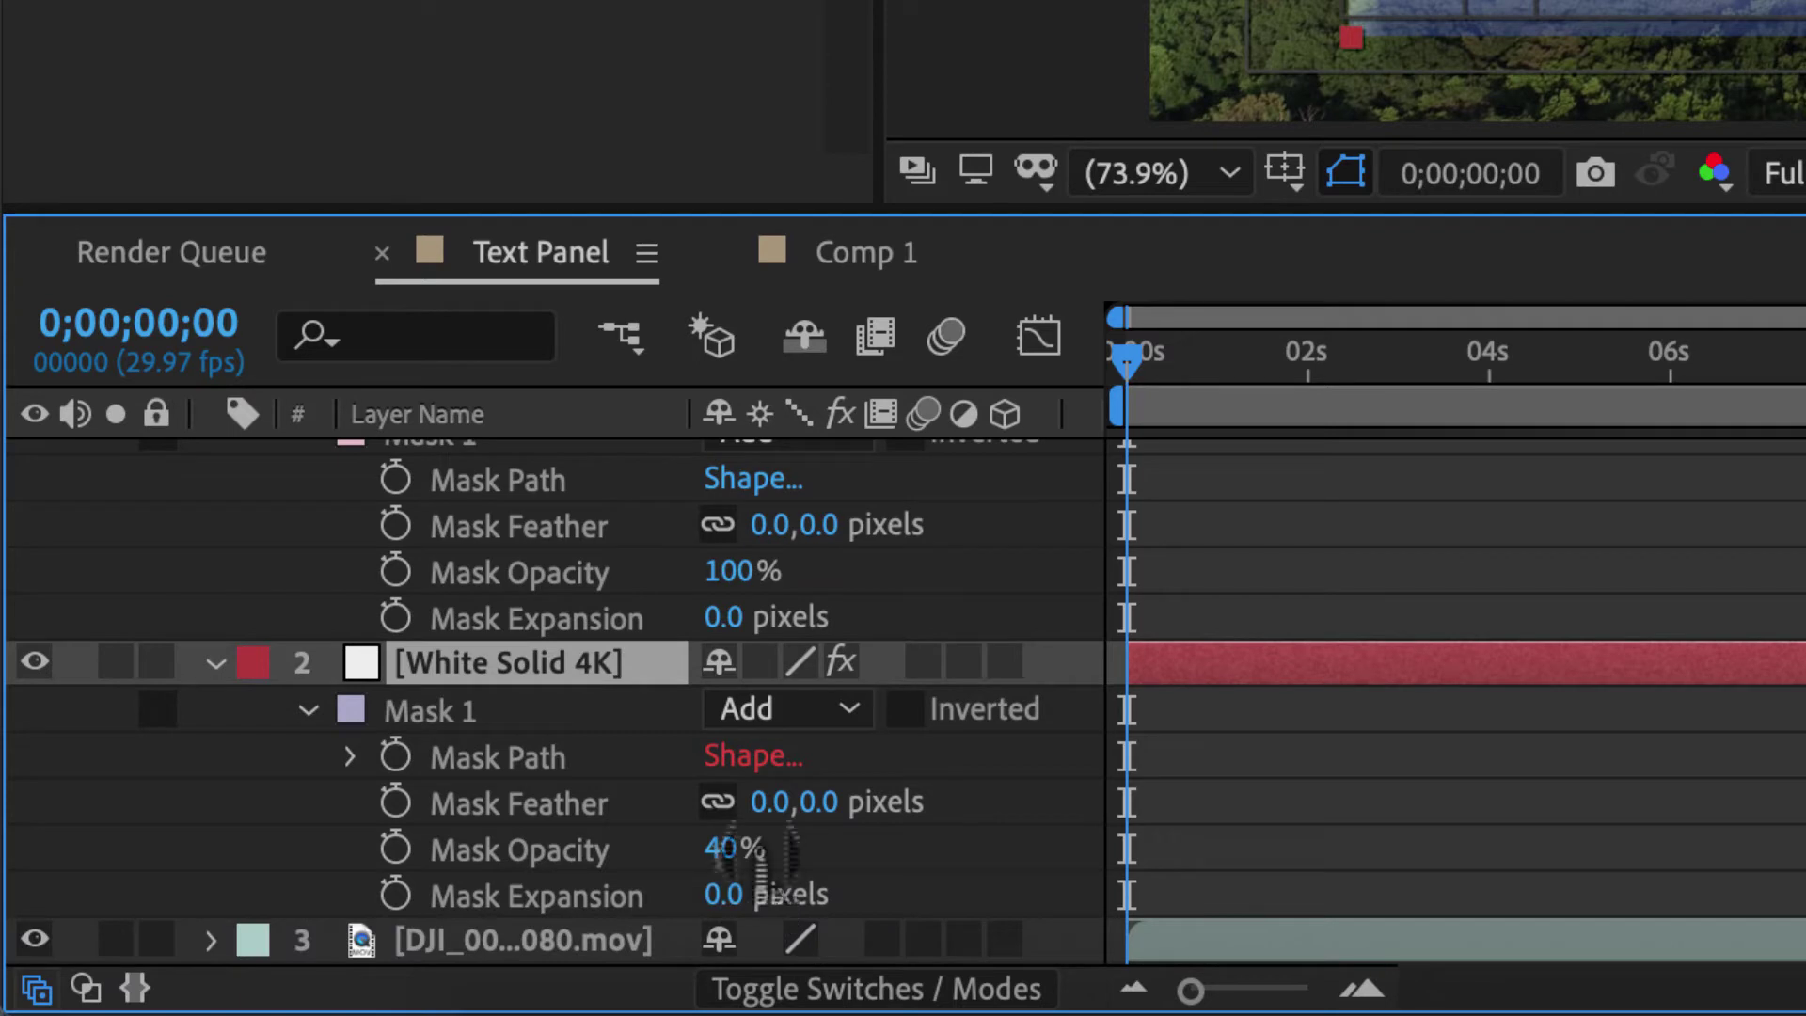
key(shift+t)
scroll(555, 701, up, 2)
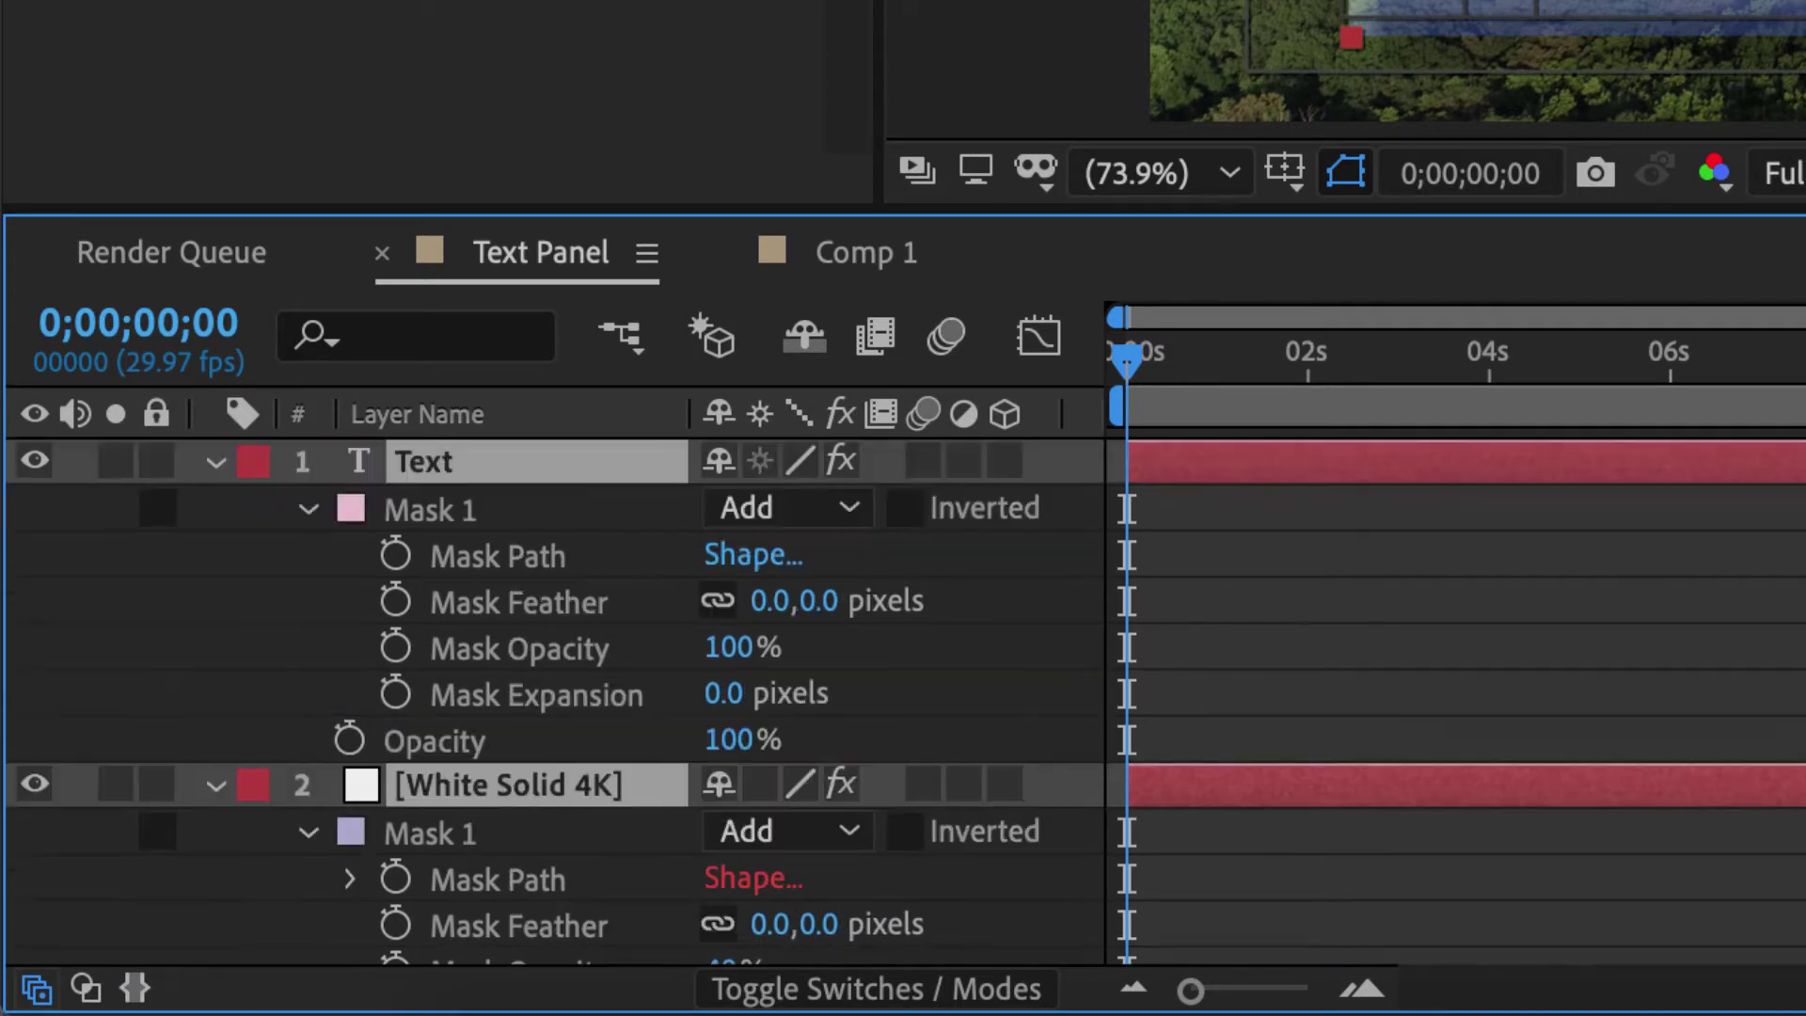
scroll(555, 701, down, 4)
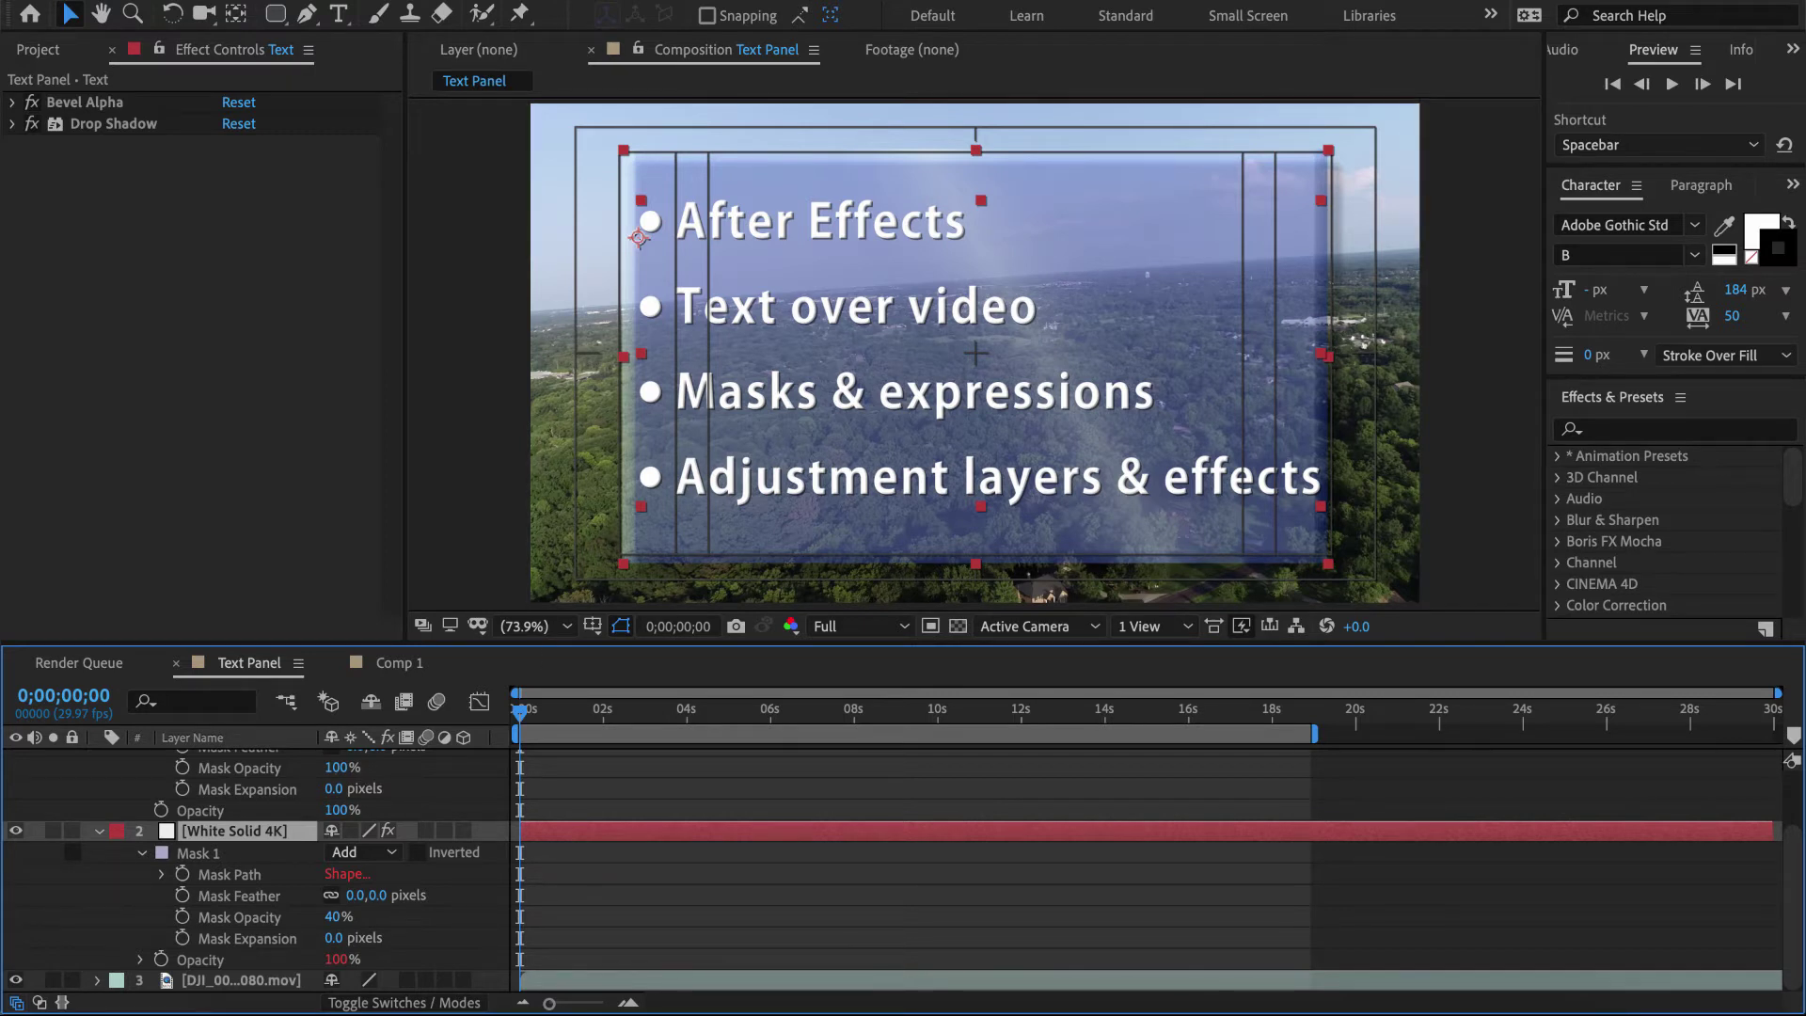
scroll(254, 870, up, 3)
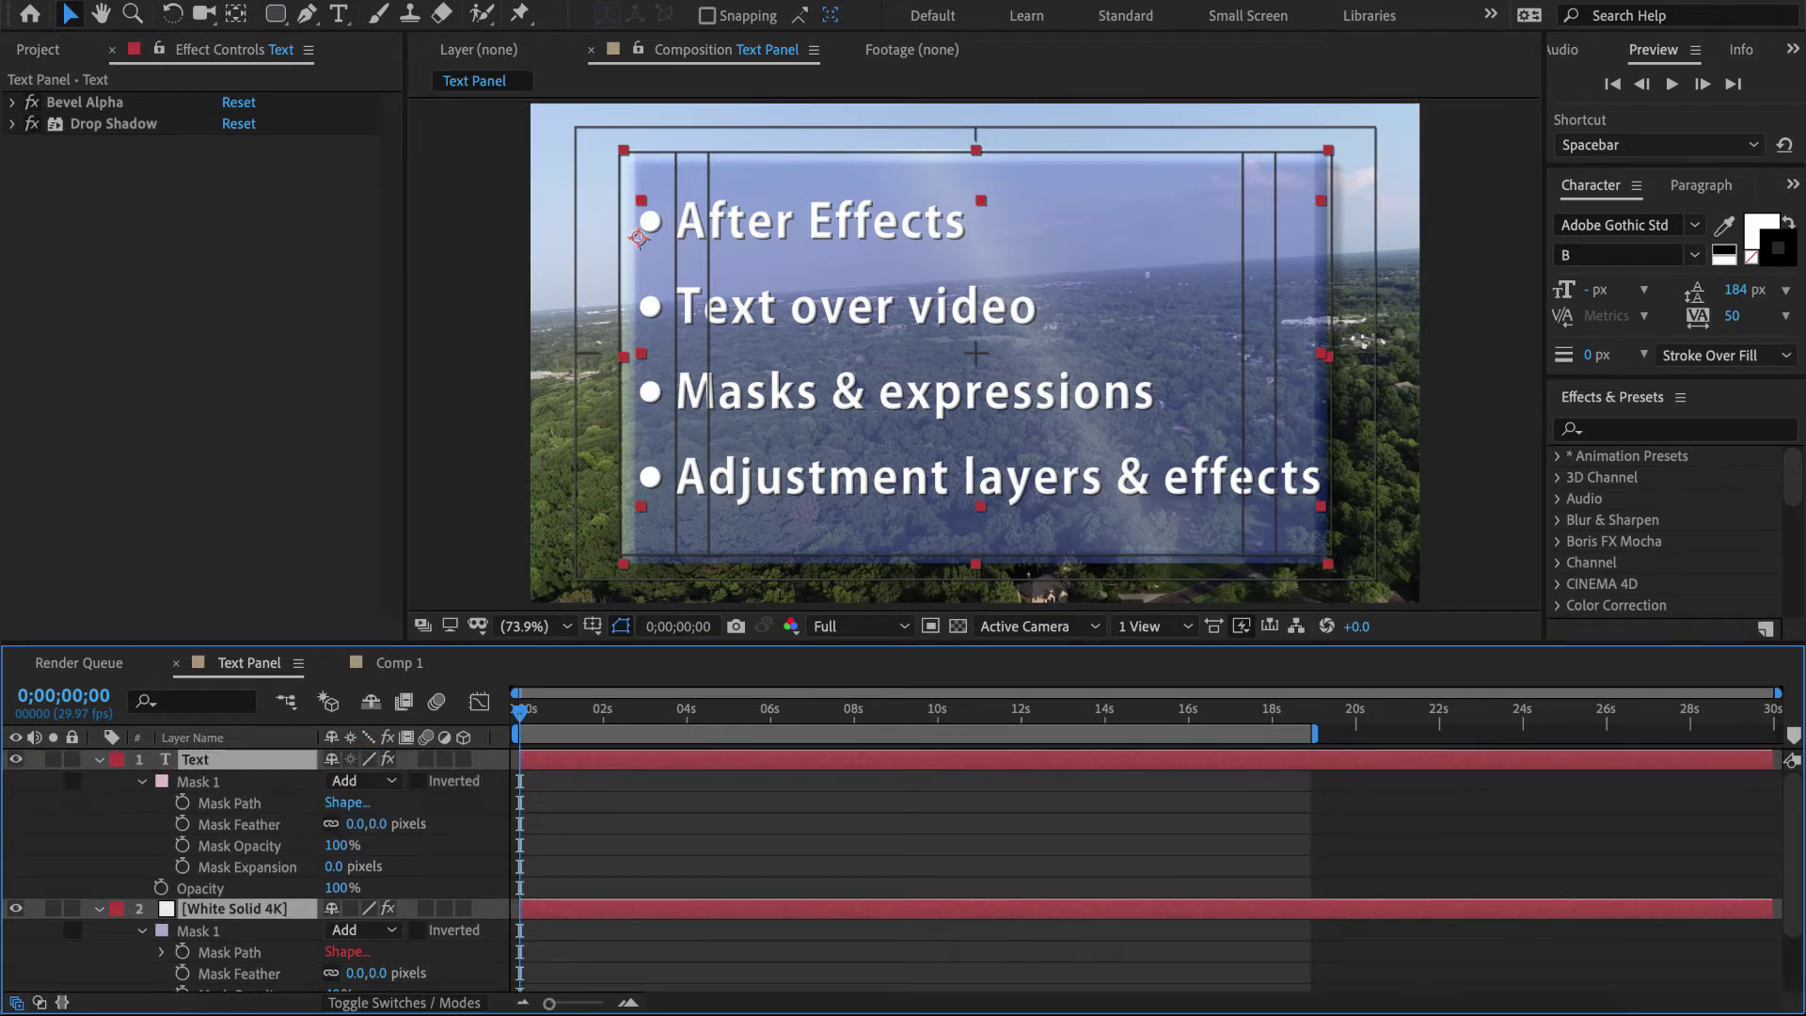
key(u)
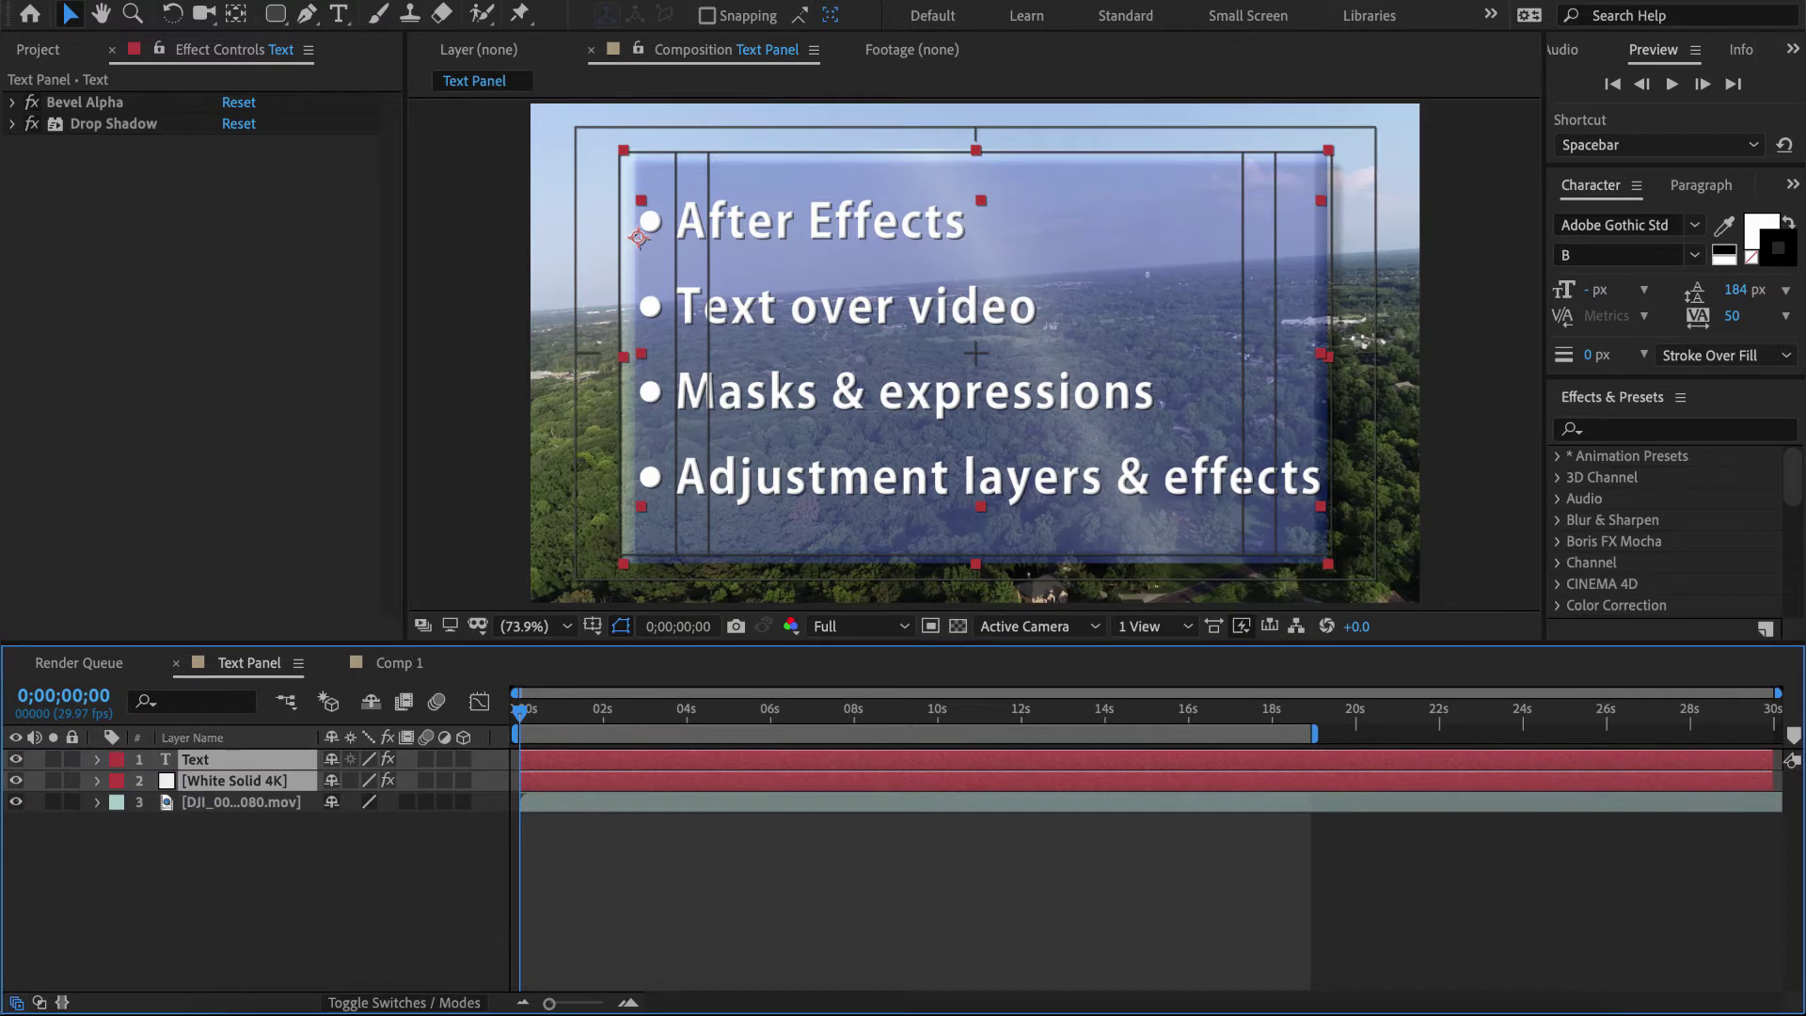
- Rename the White Solid 4K layer Panel and duplicate it
key(ctrl+0)
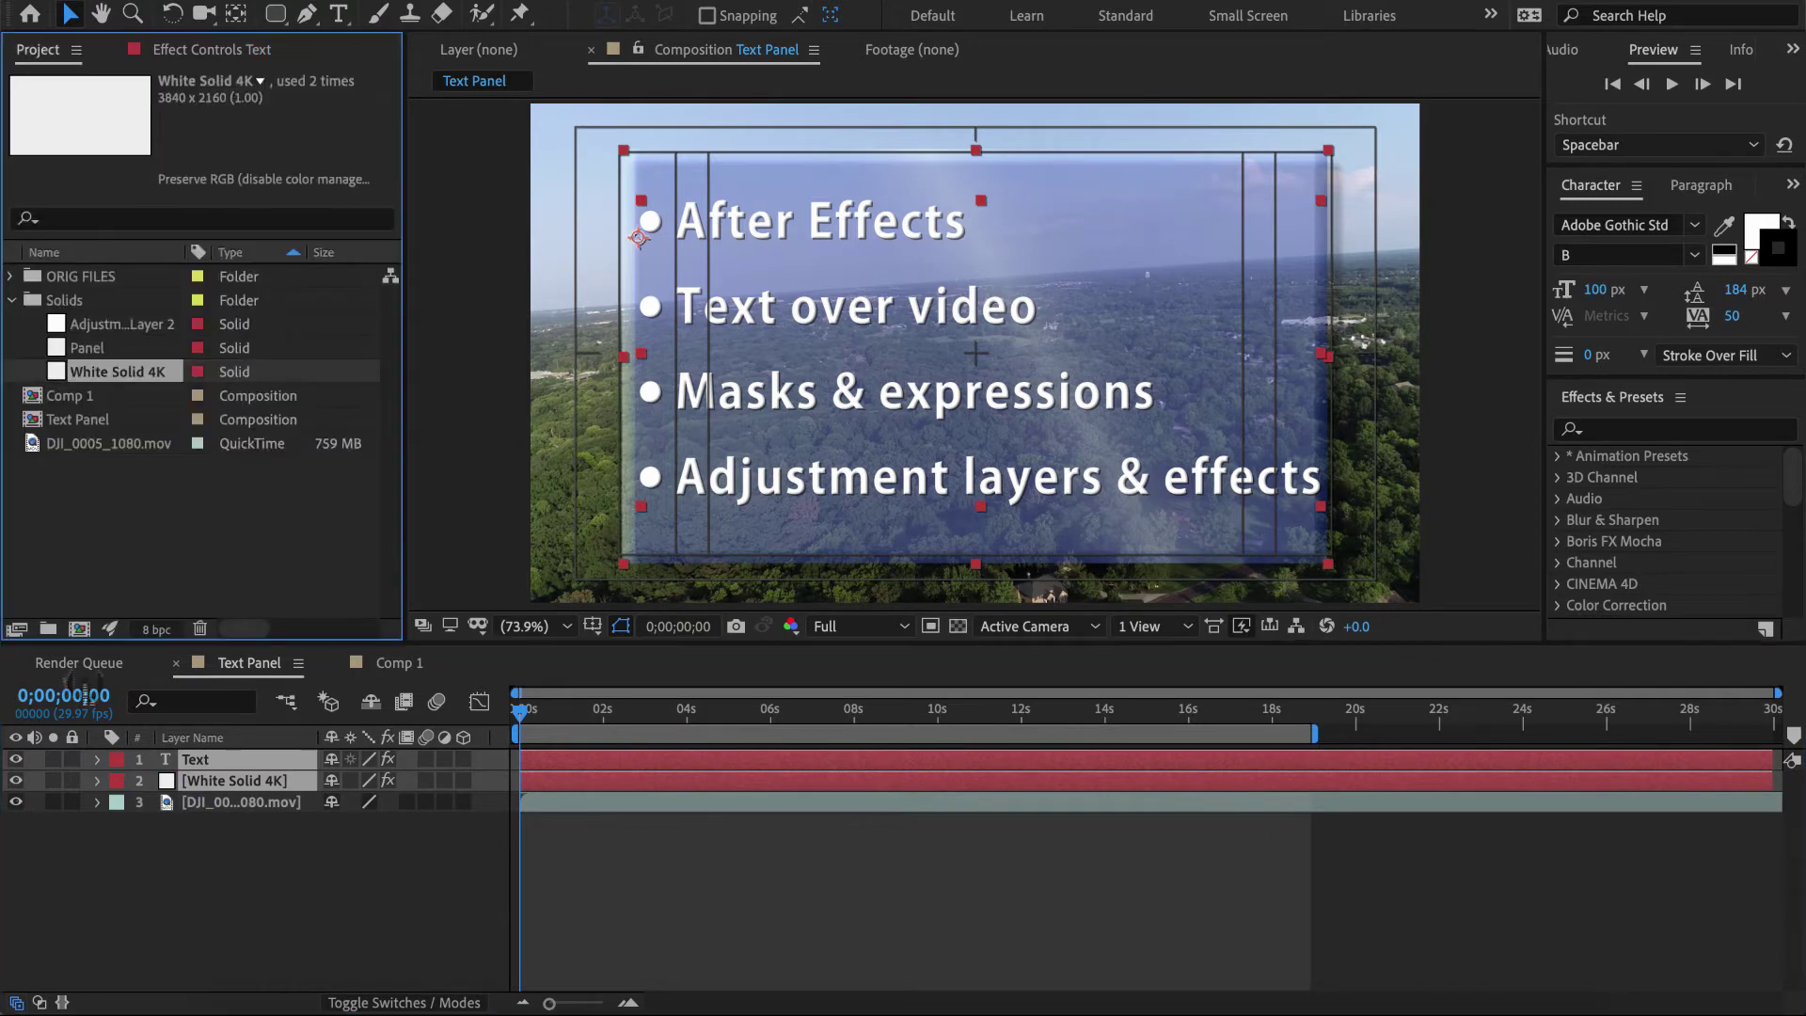
click(216, 889)
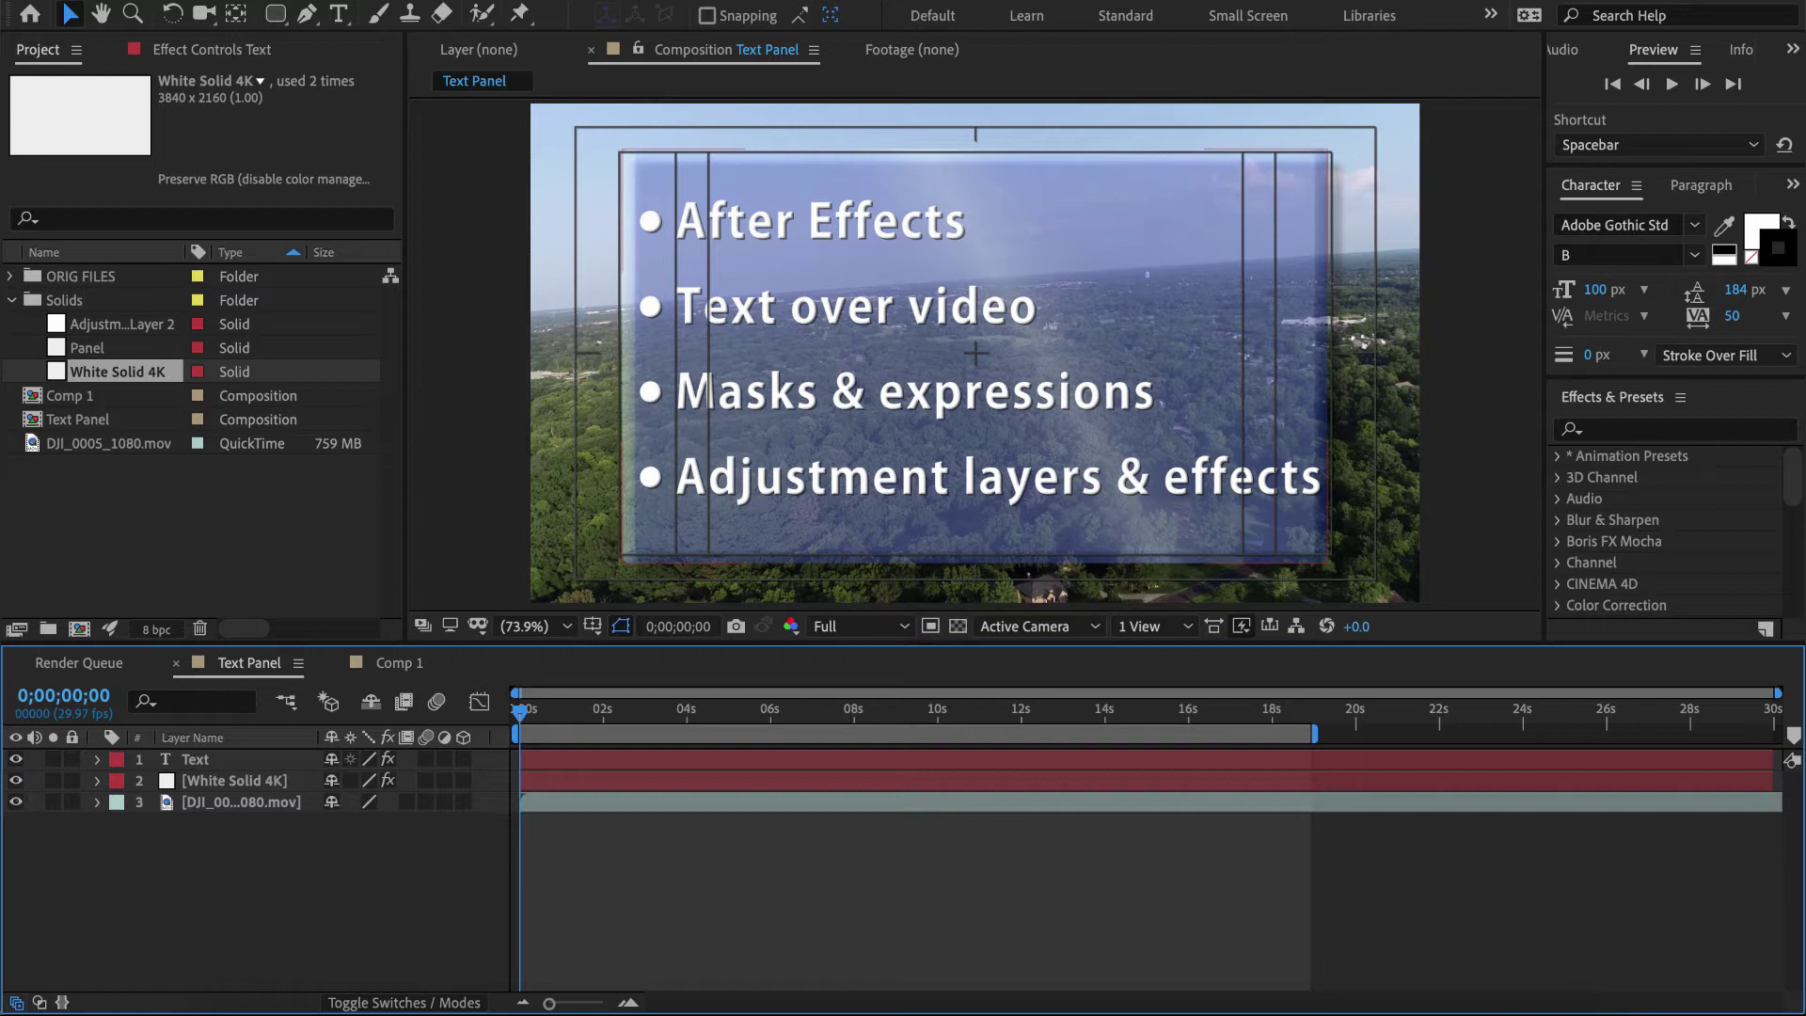
click(234, 780)
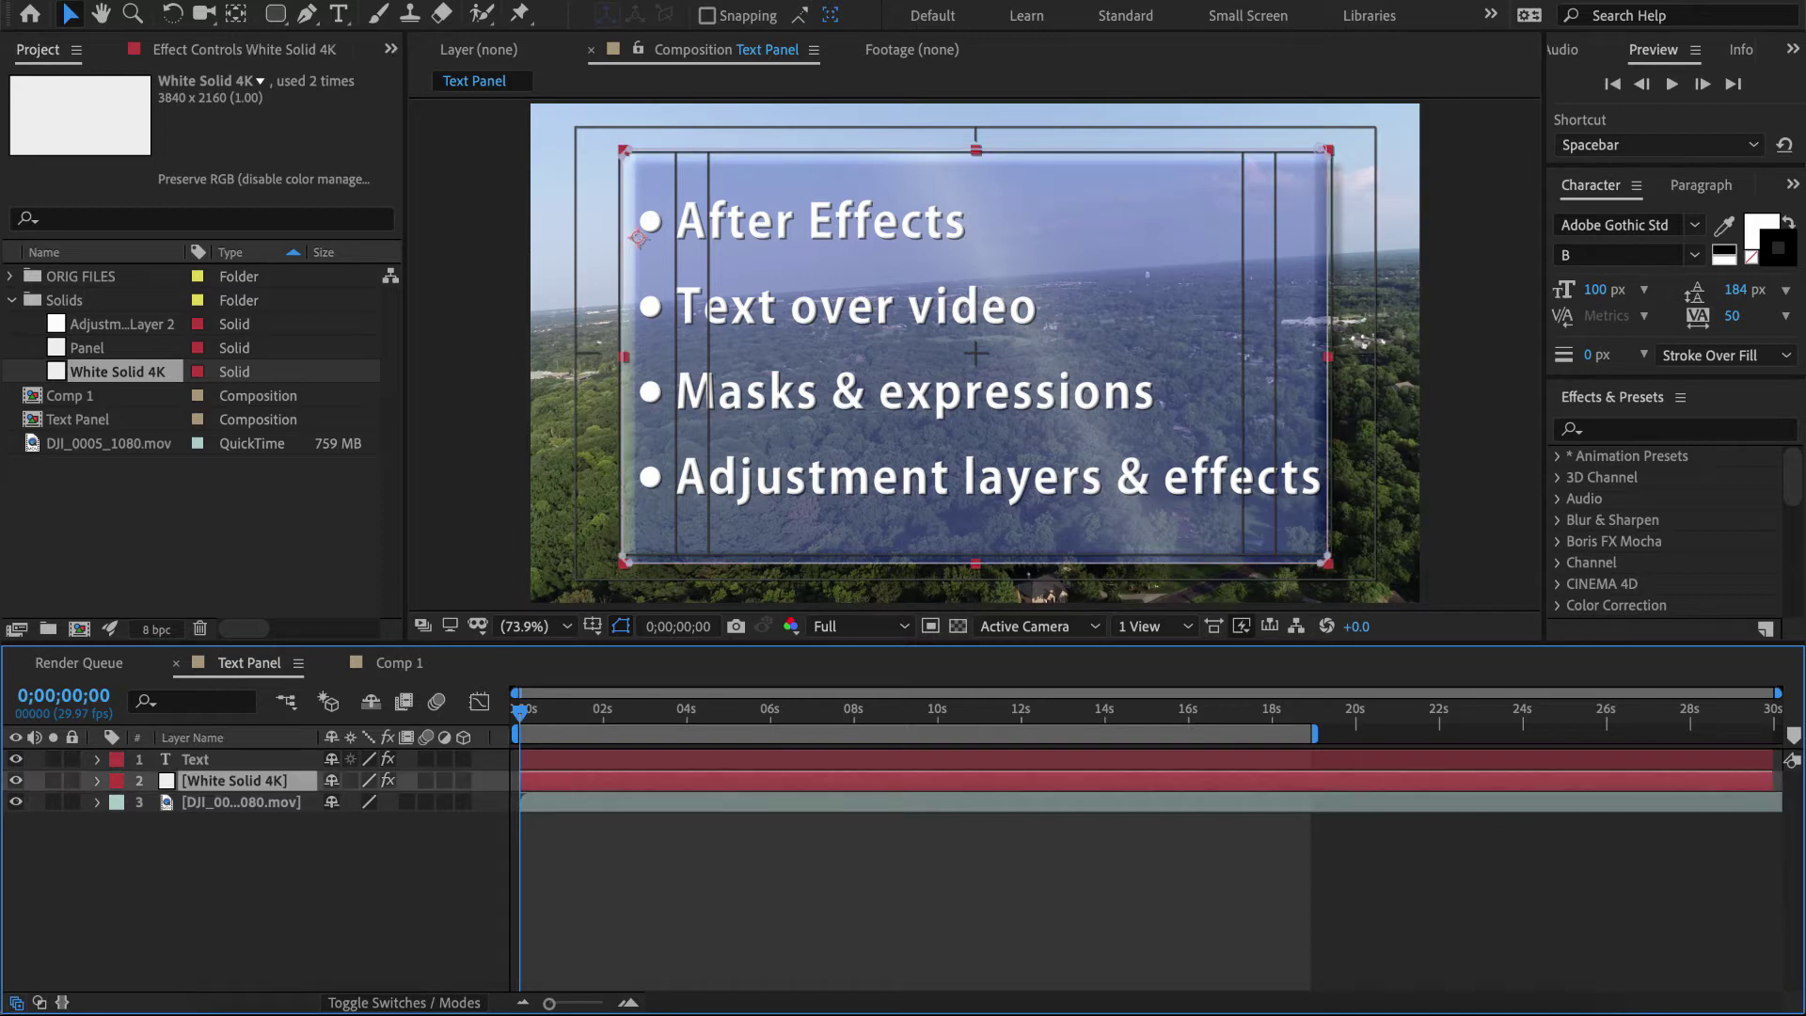
key(Return)
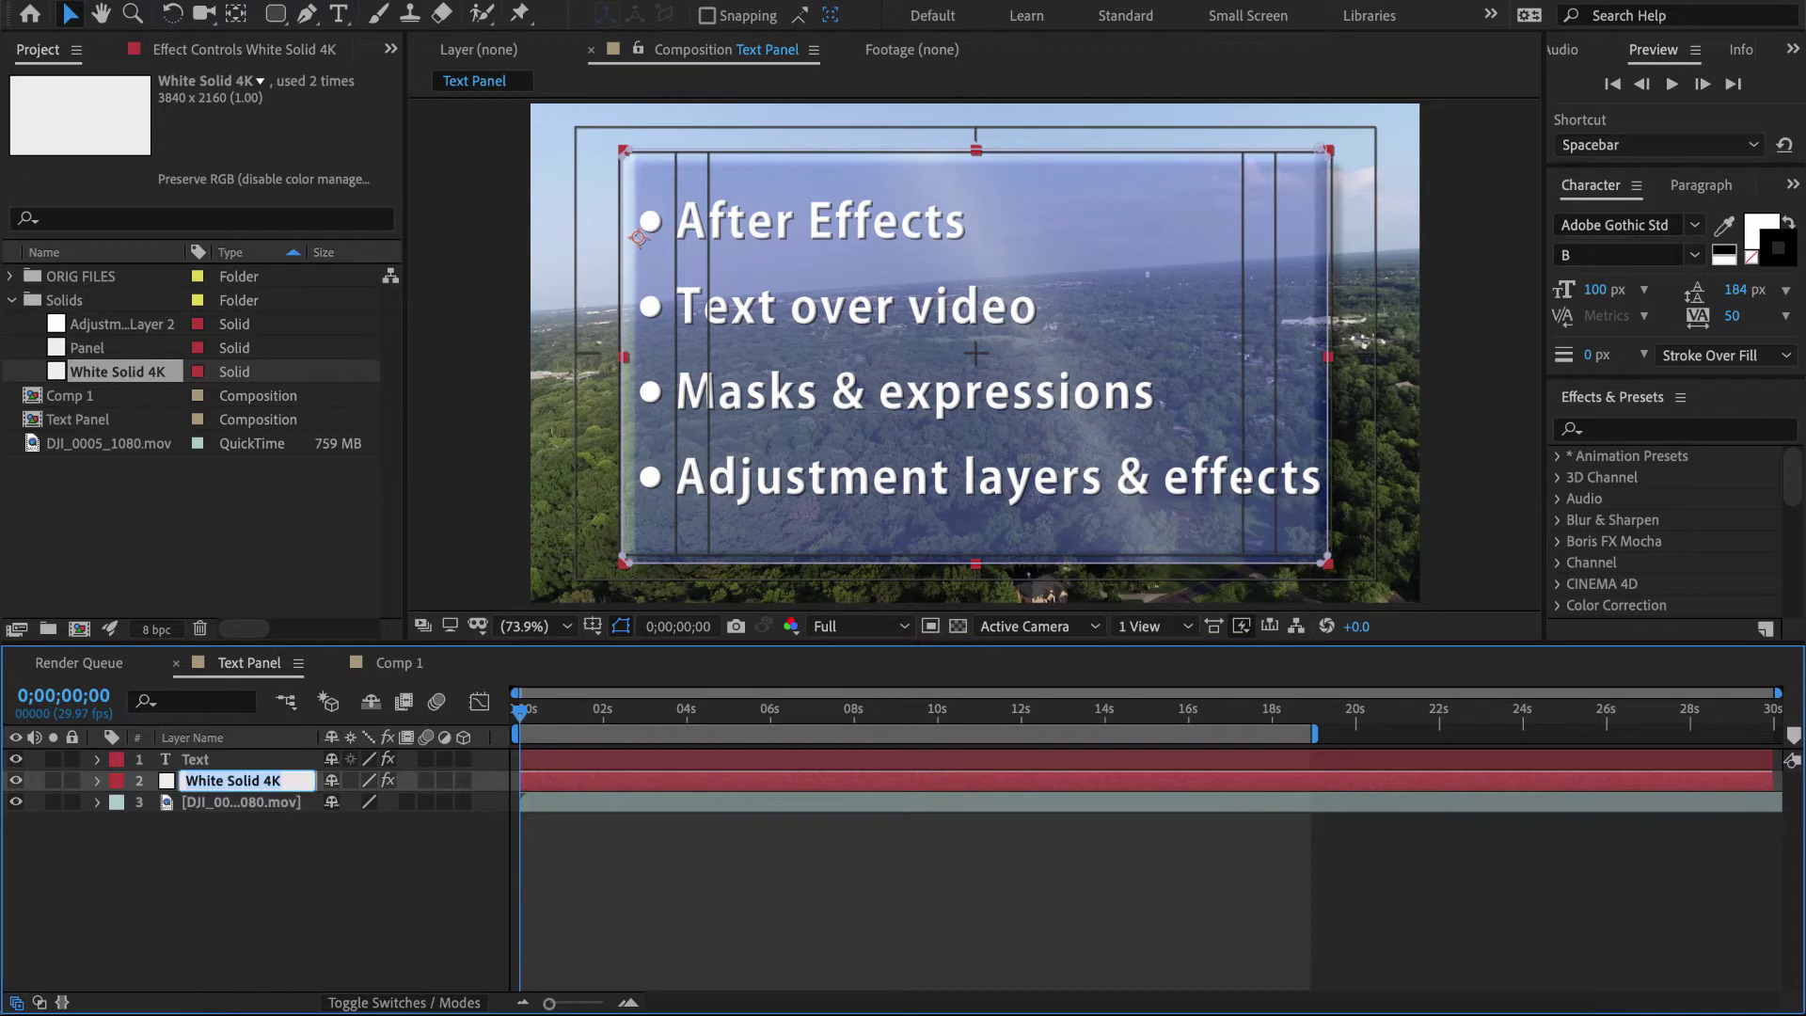
text(Panel)
key(Return)
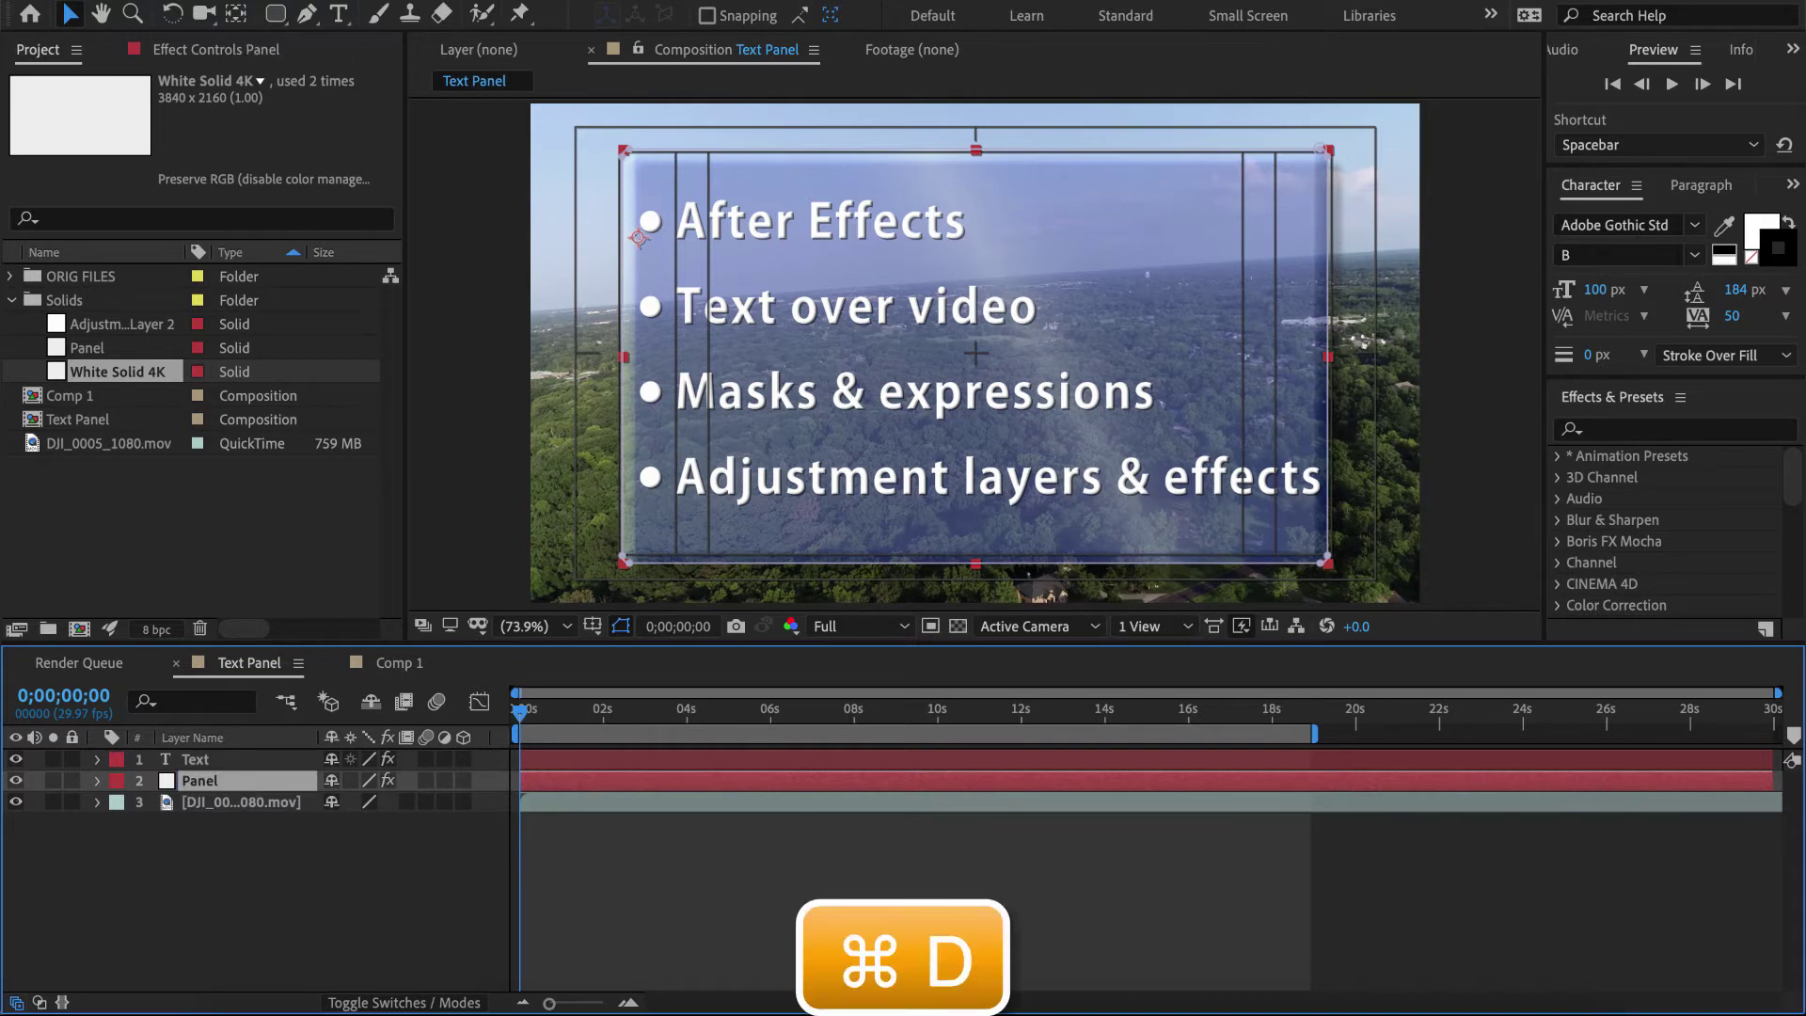
key(super+d)
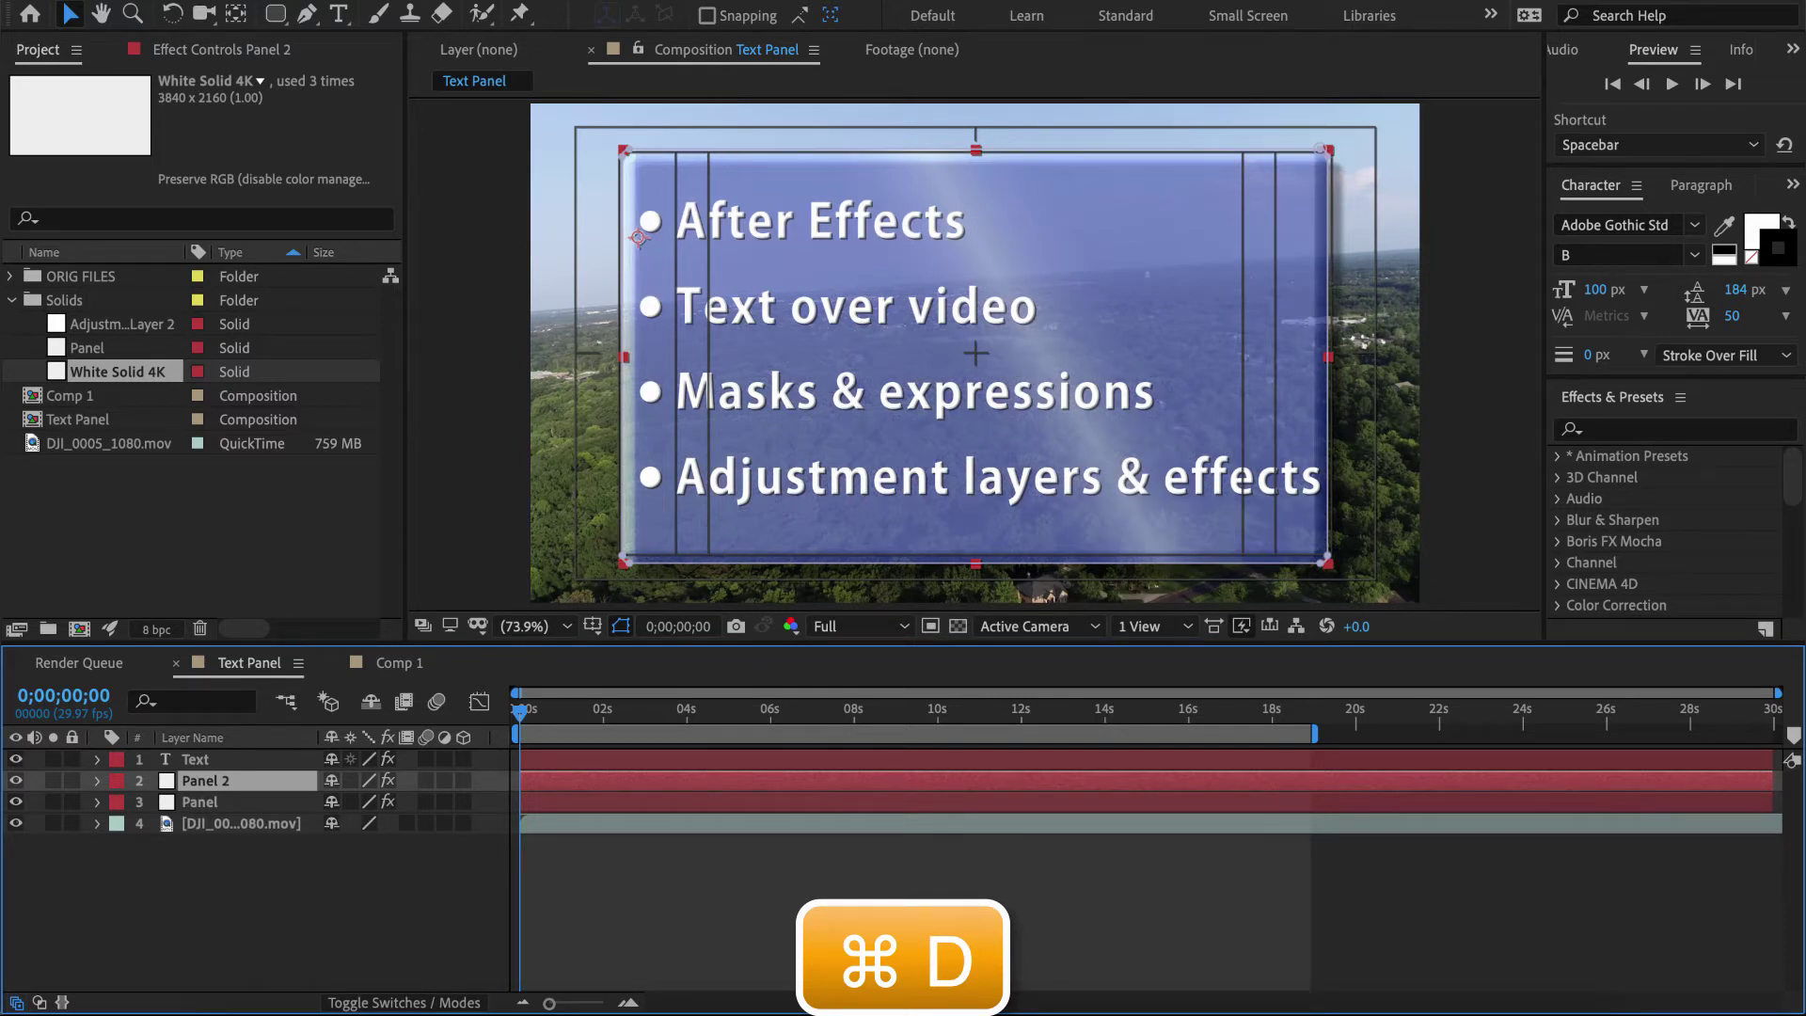
- Replace the lower Panel layer's source with the Adjustment Layer 2 solid and display source names in the timeline
click(200, 802)
click(122, 324)
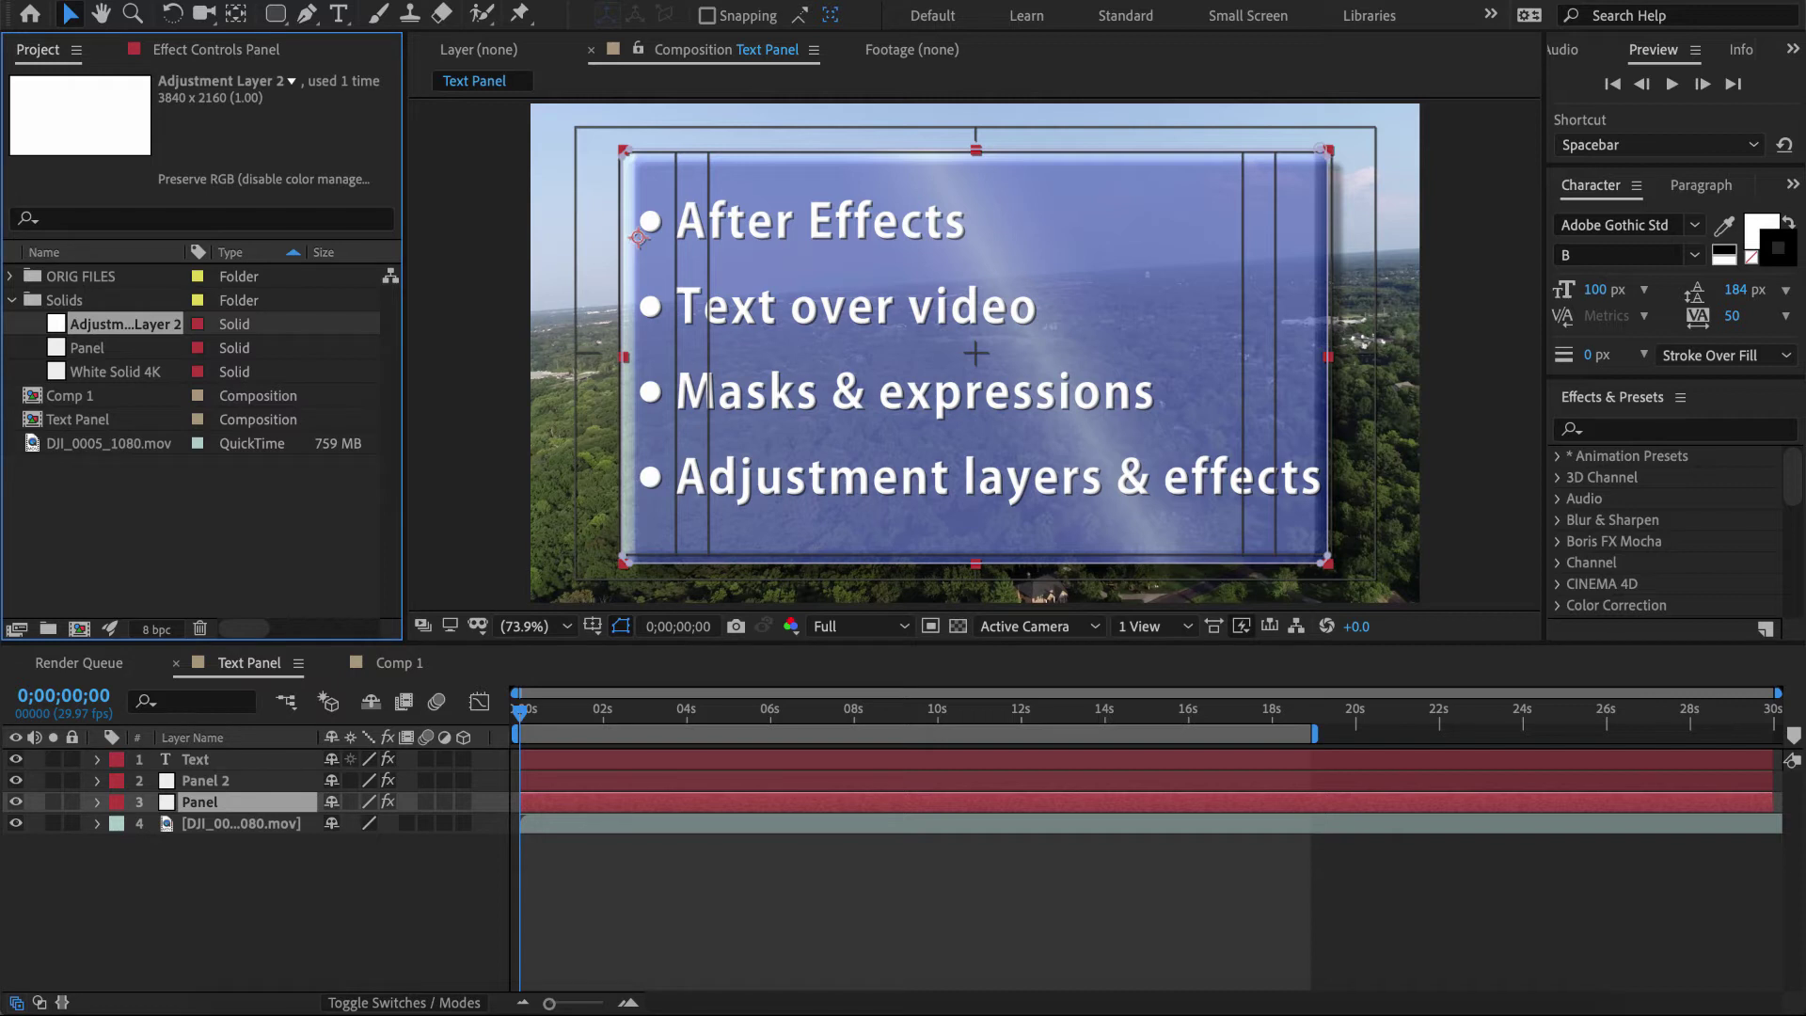
drag(123, 323, 195, 802)
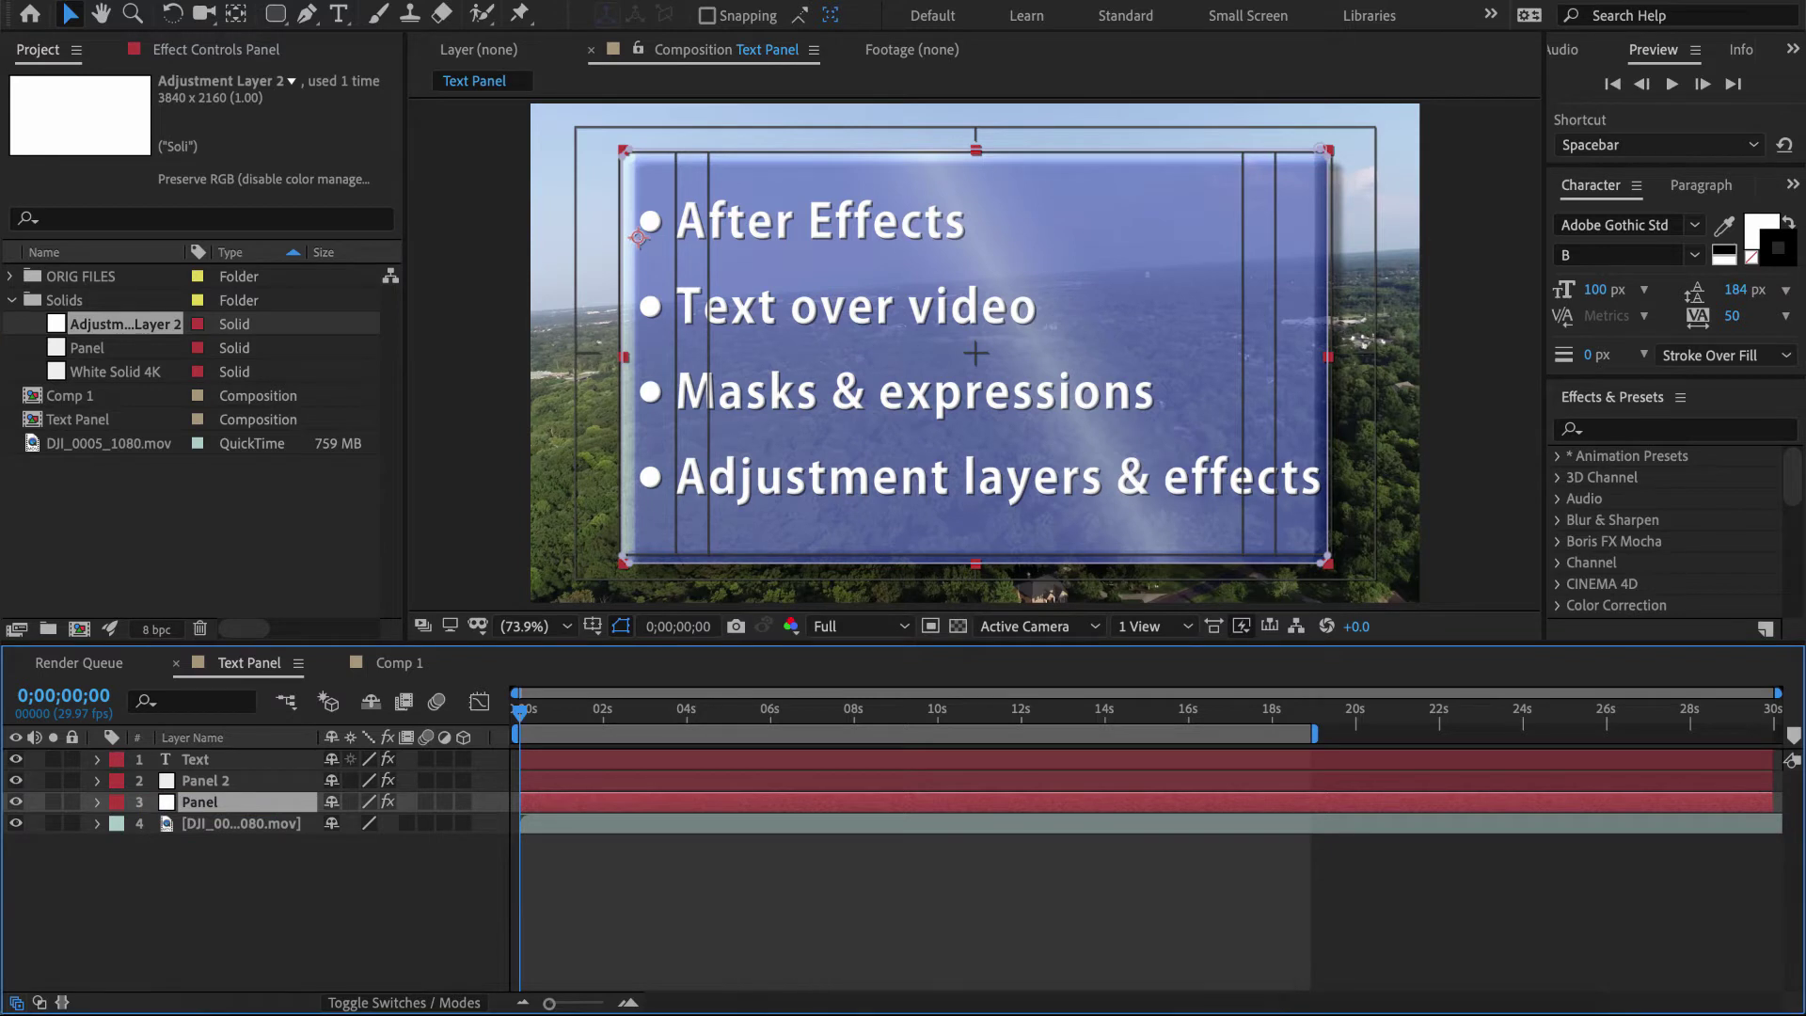
drag(122, 323, 188, 806)
click(193, 738)
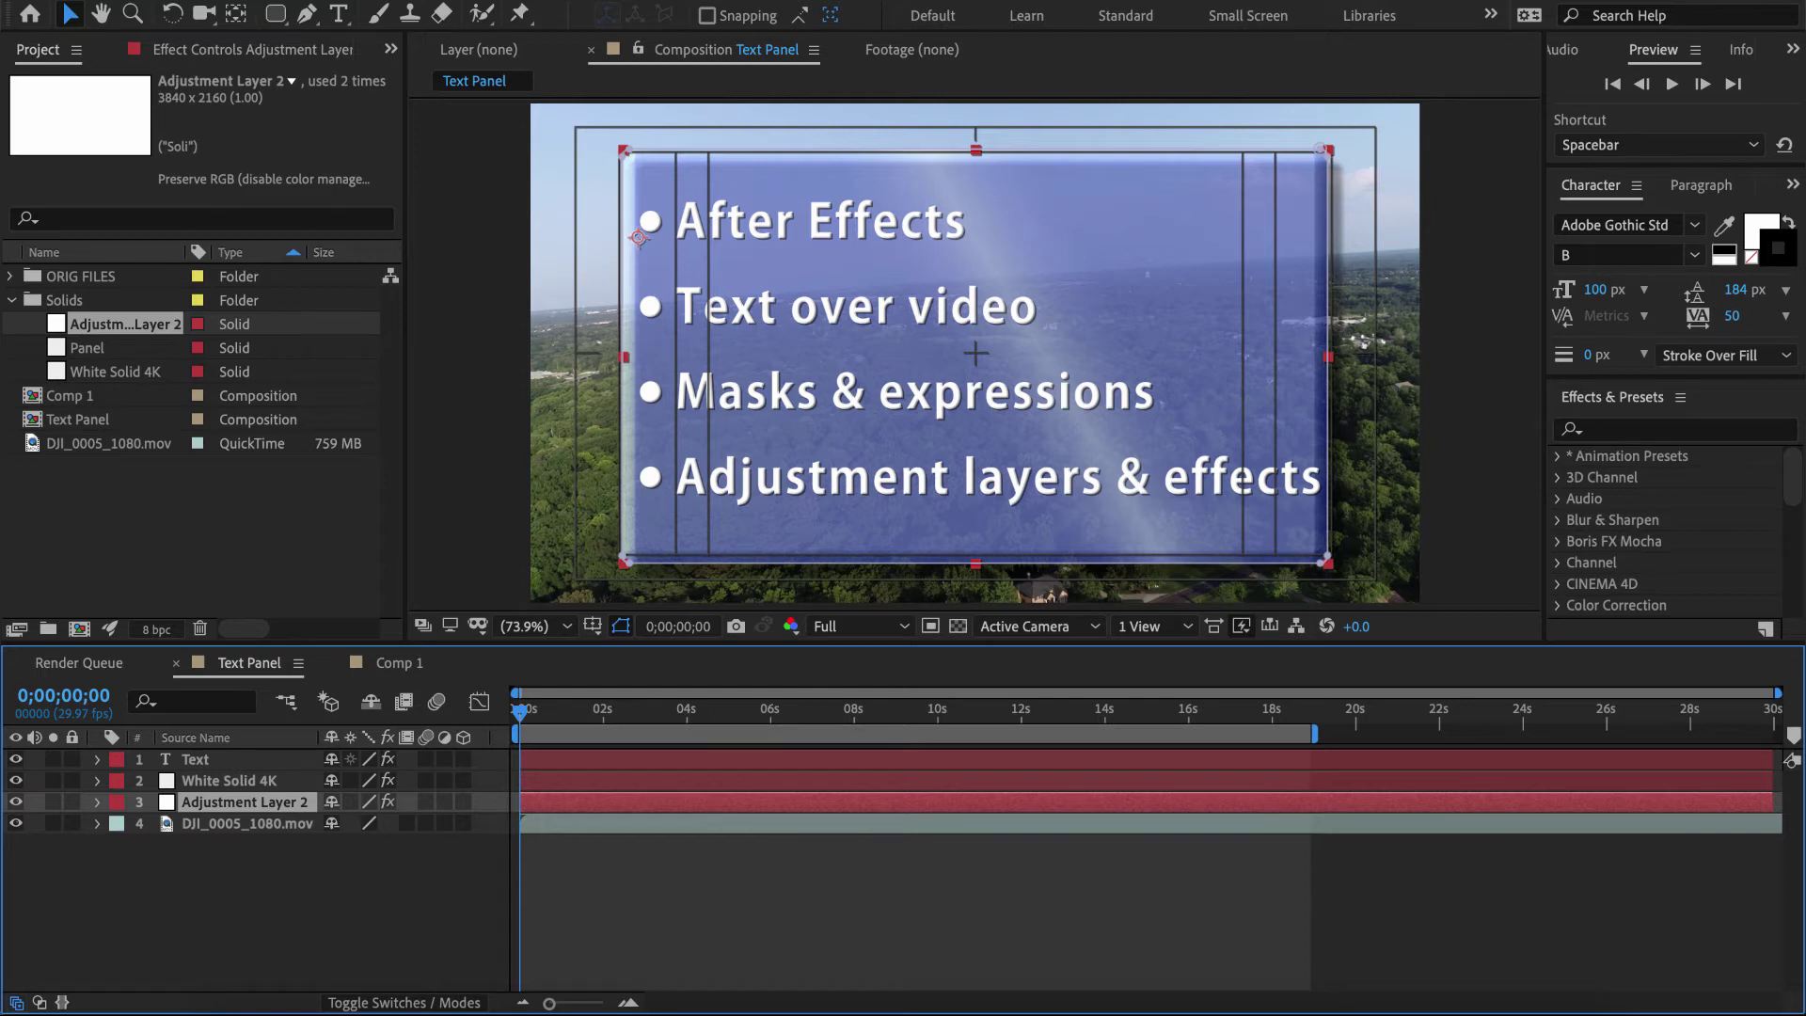
- Reveal the modified properties of the Adjustment Layer 2 layer and review its mask, effects and transform expressions
key(u)
key(u)
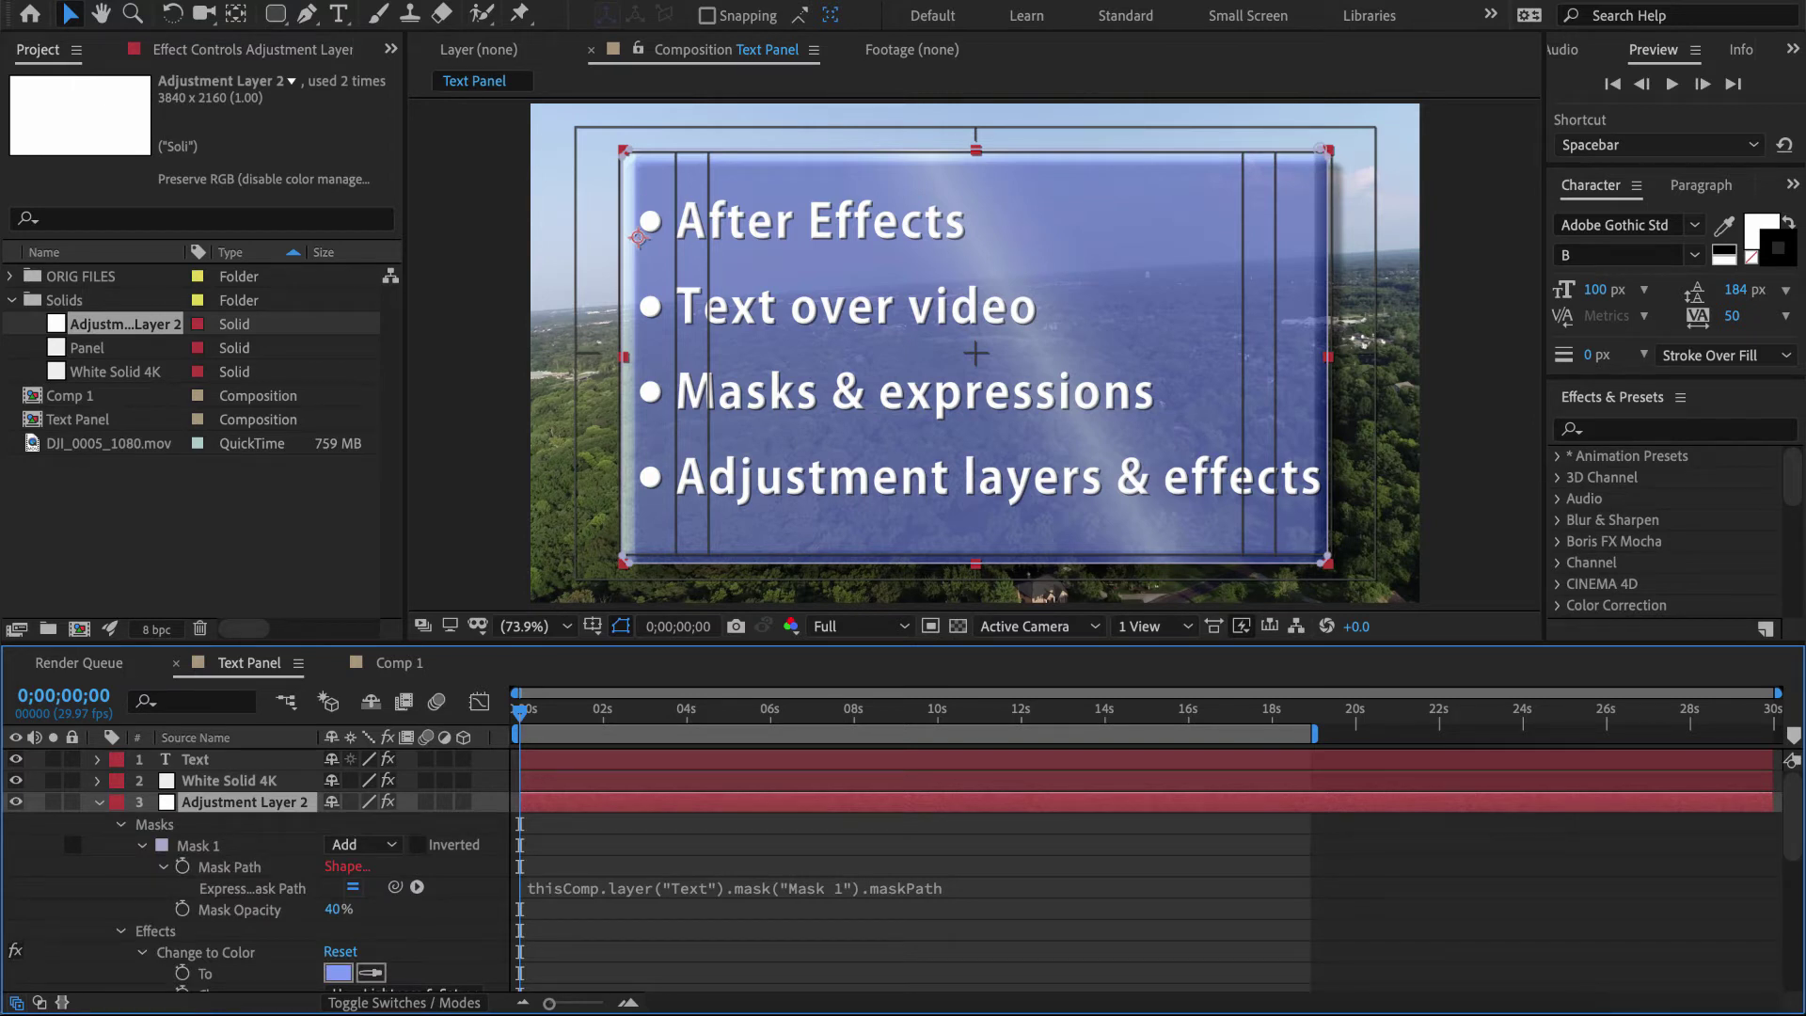
scroll(253, 870, down, 3)
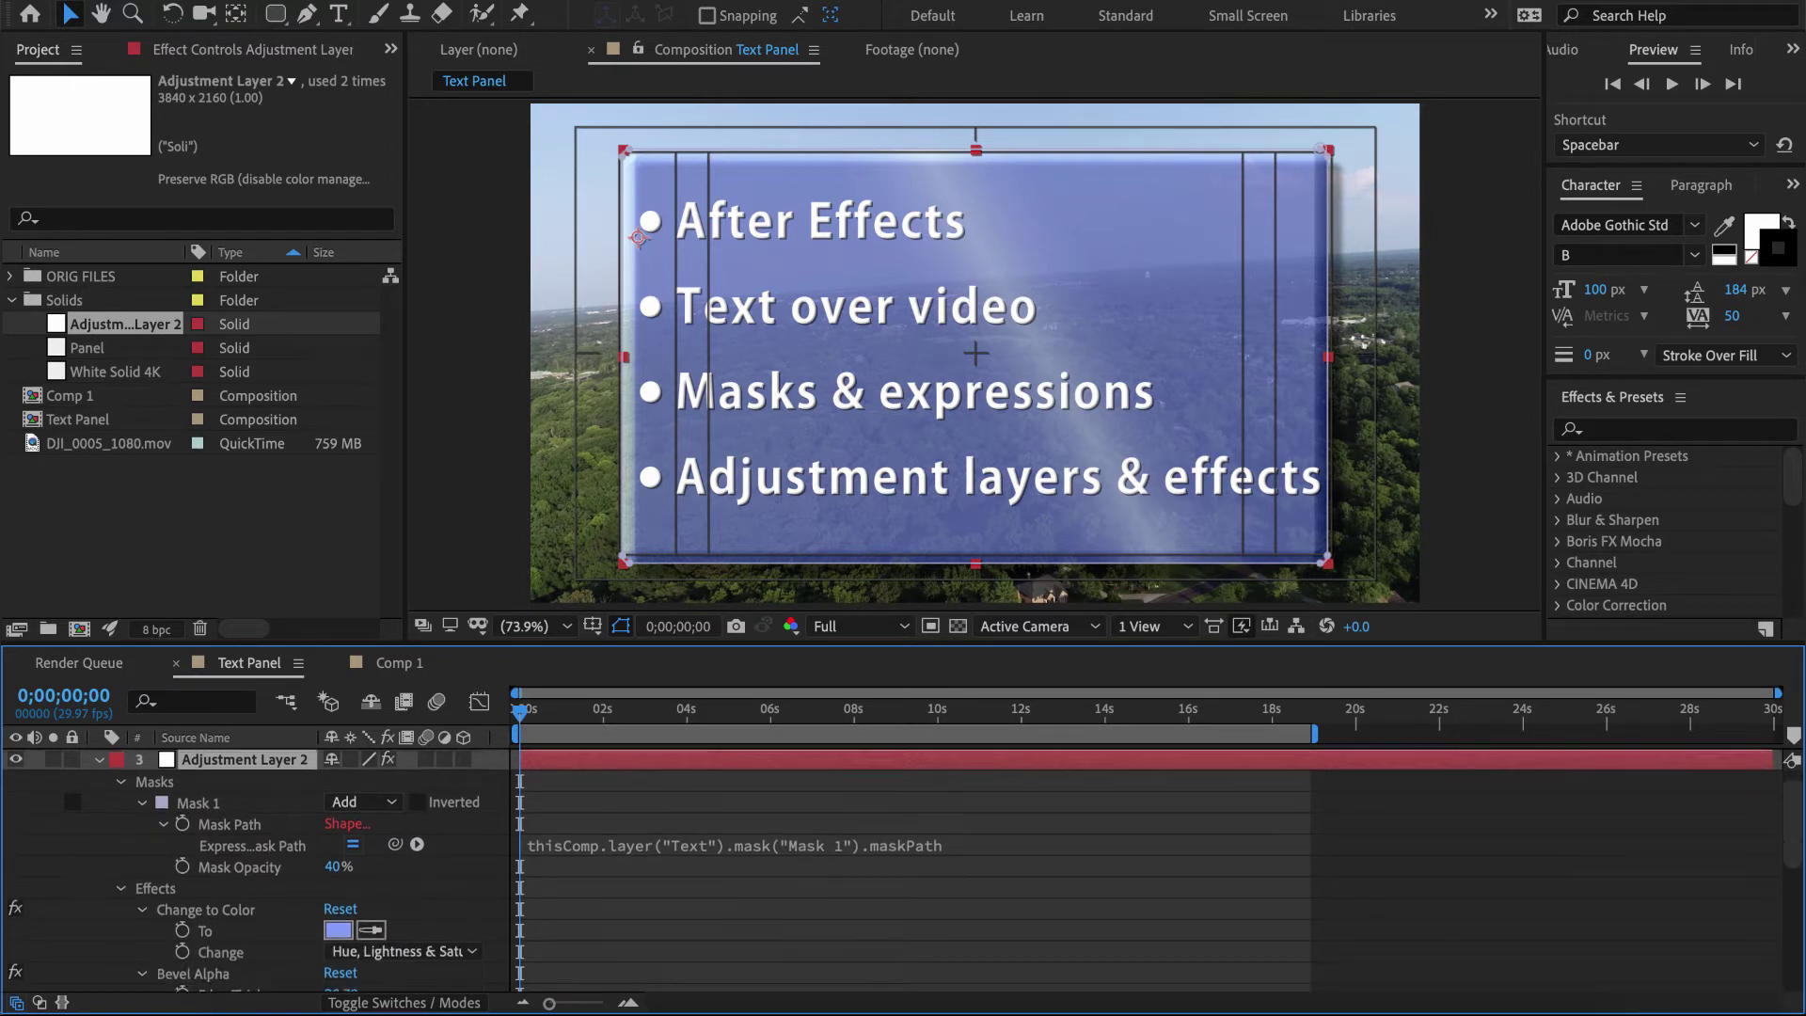
scroll(254, 870, down, 7)
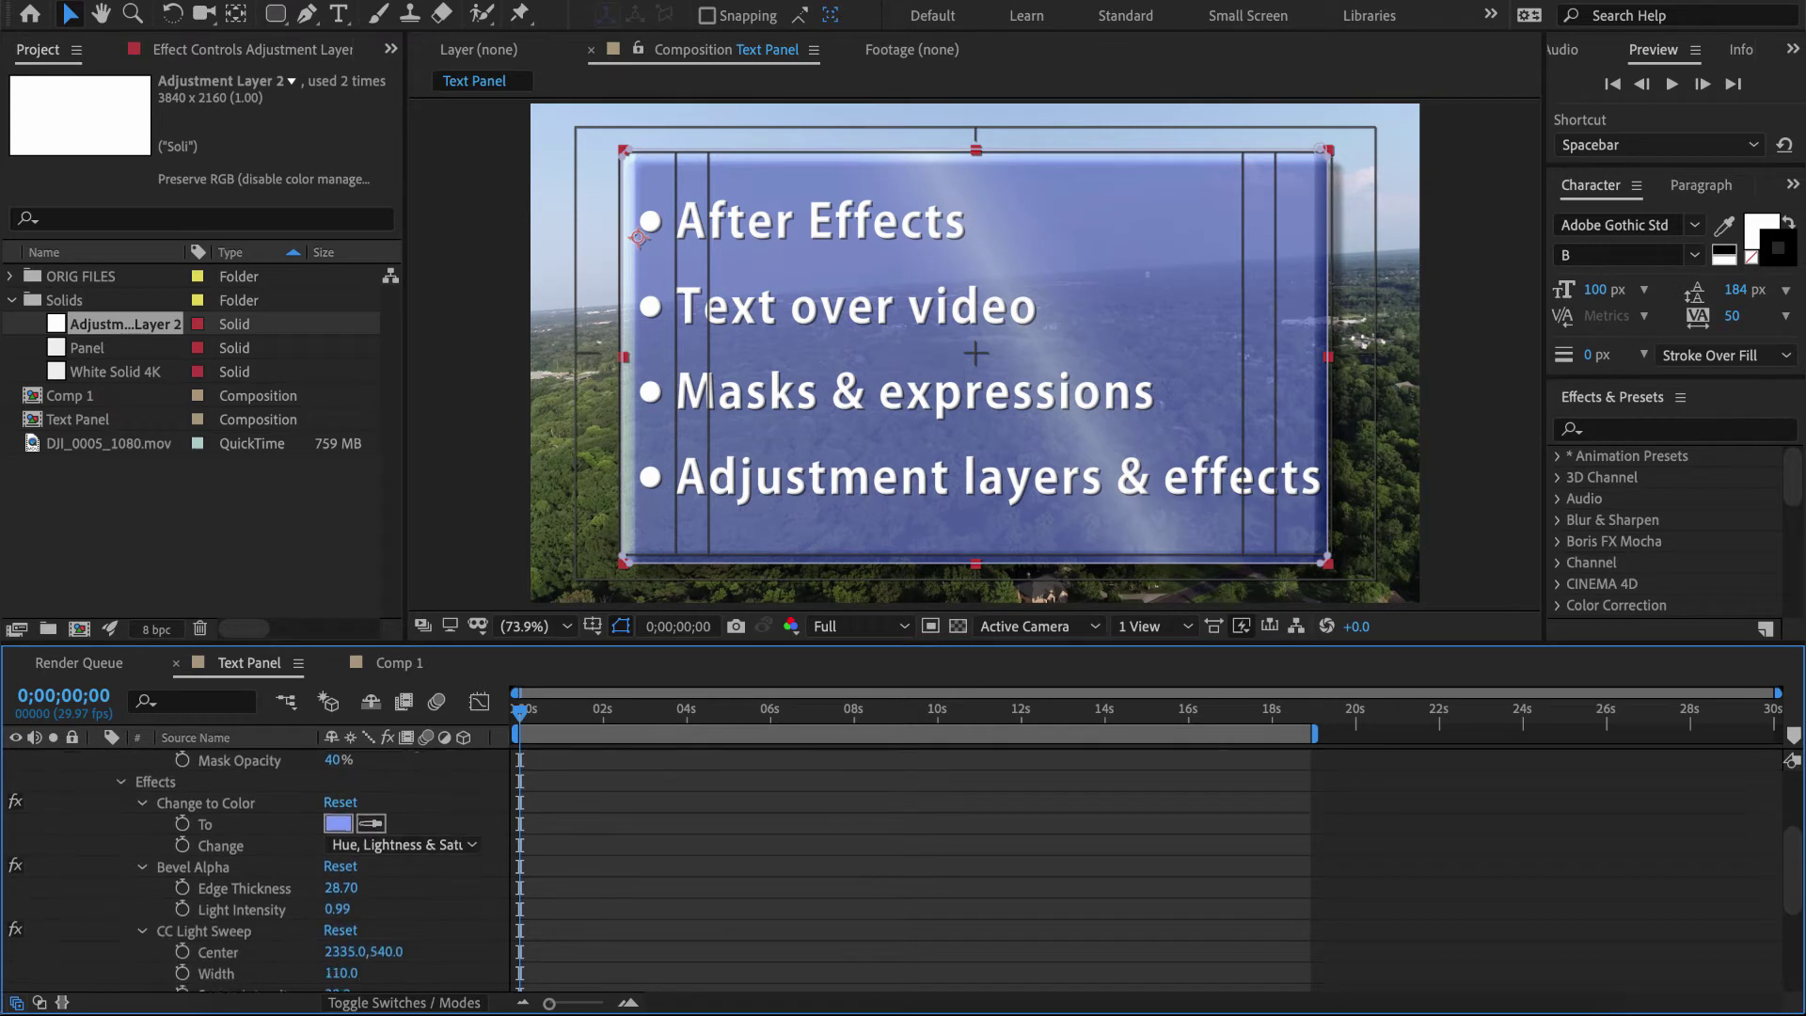
scroll(254, 870, down, 2)
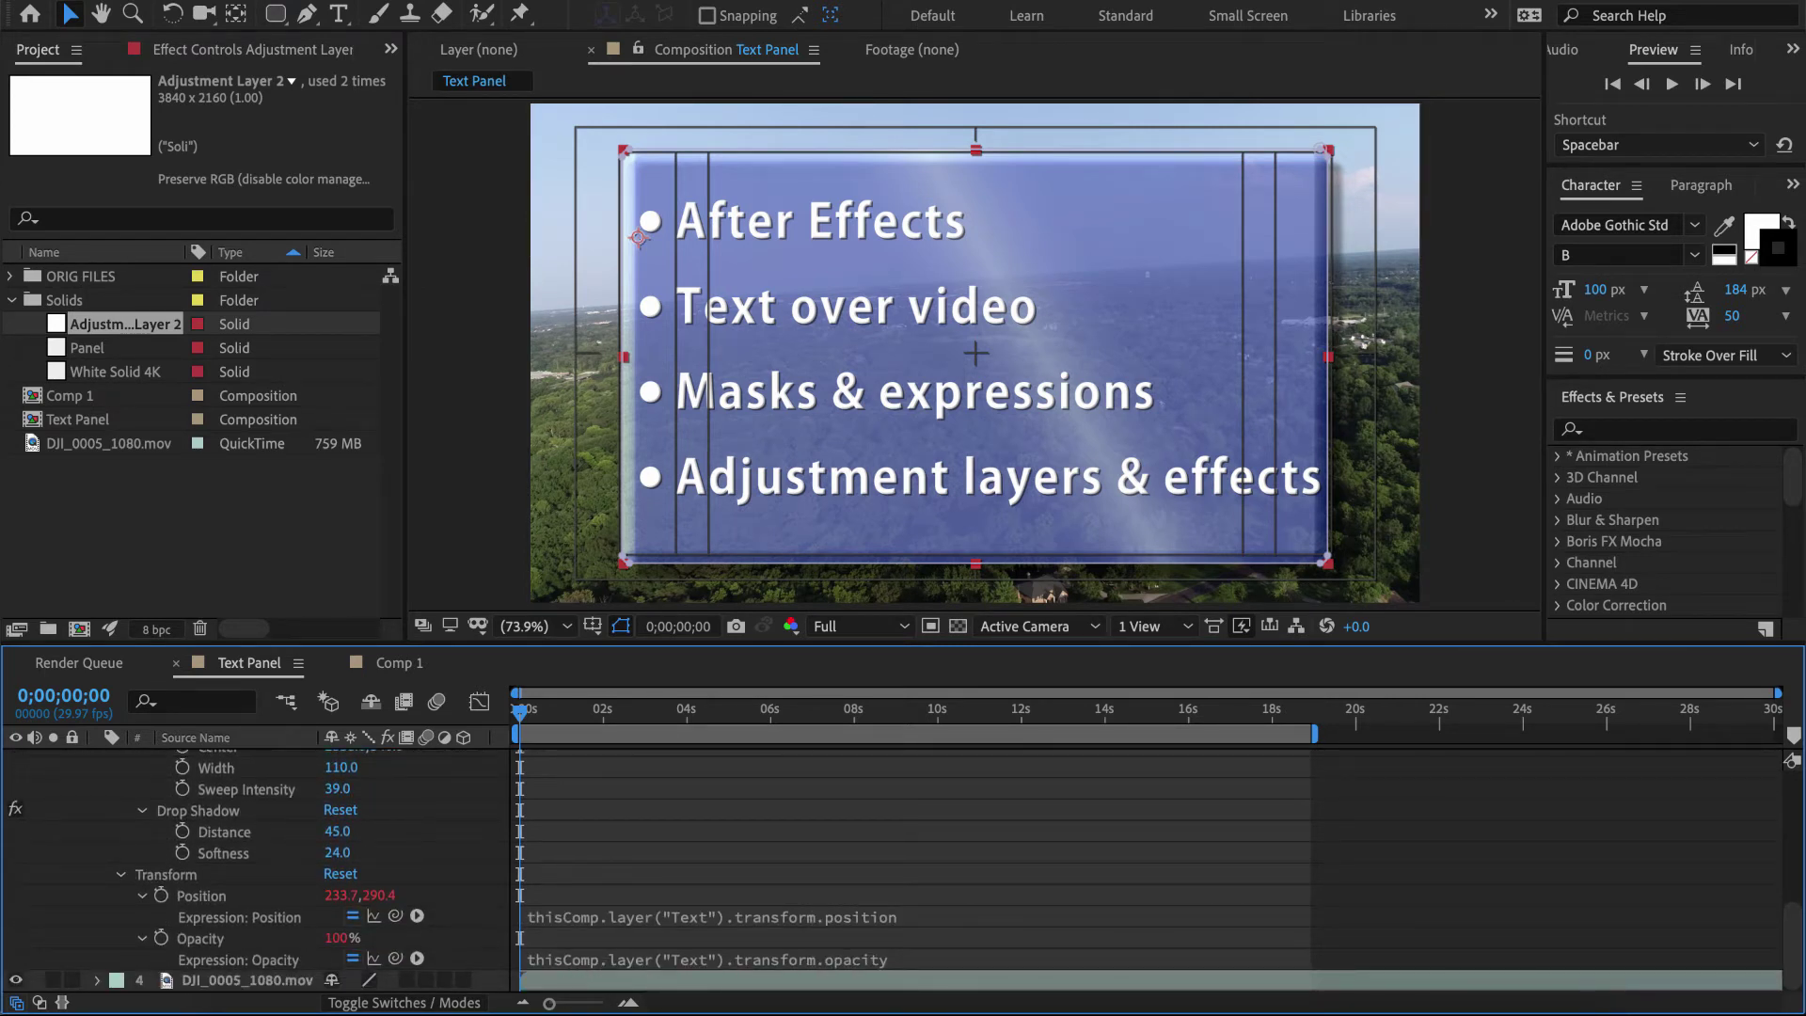
scroll(611, 929, up, 6)
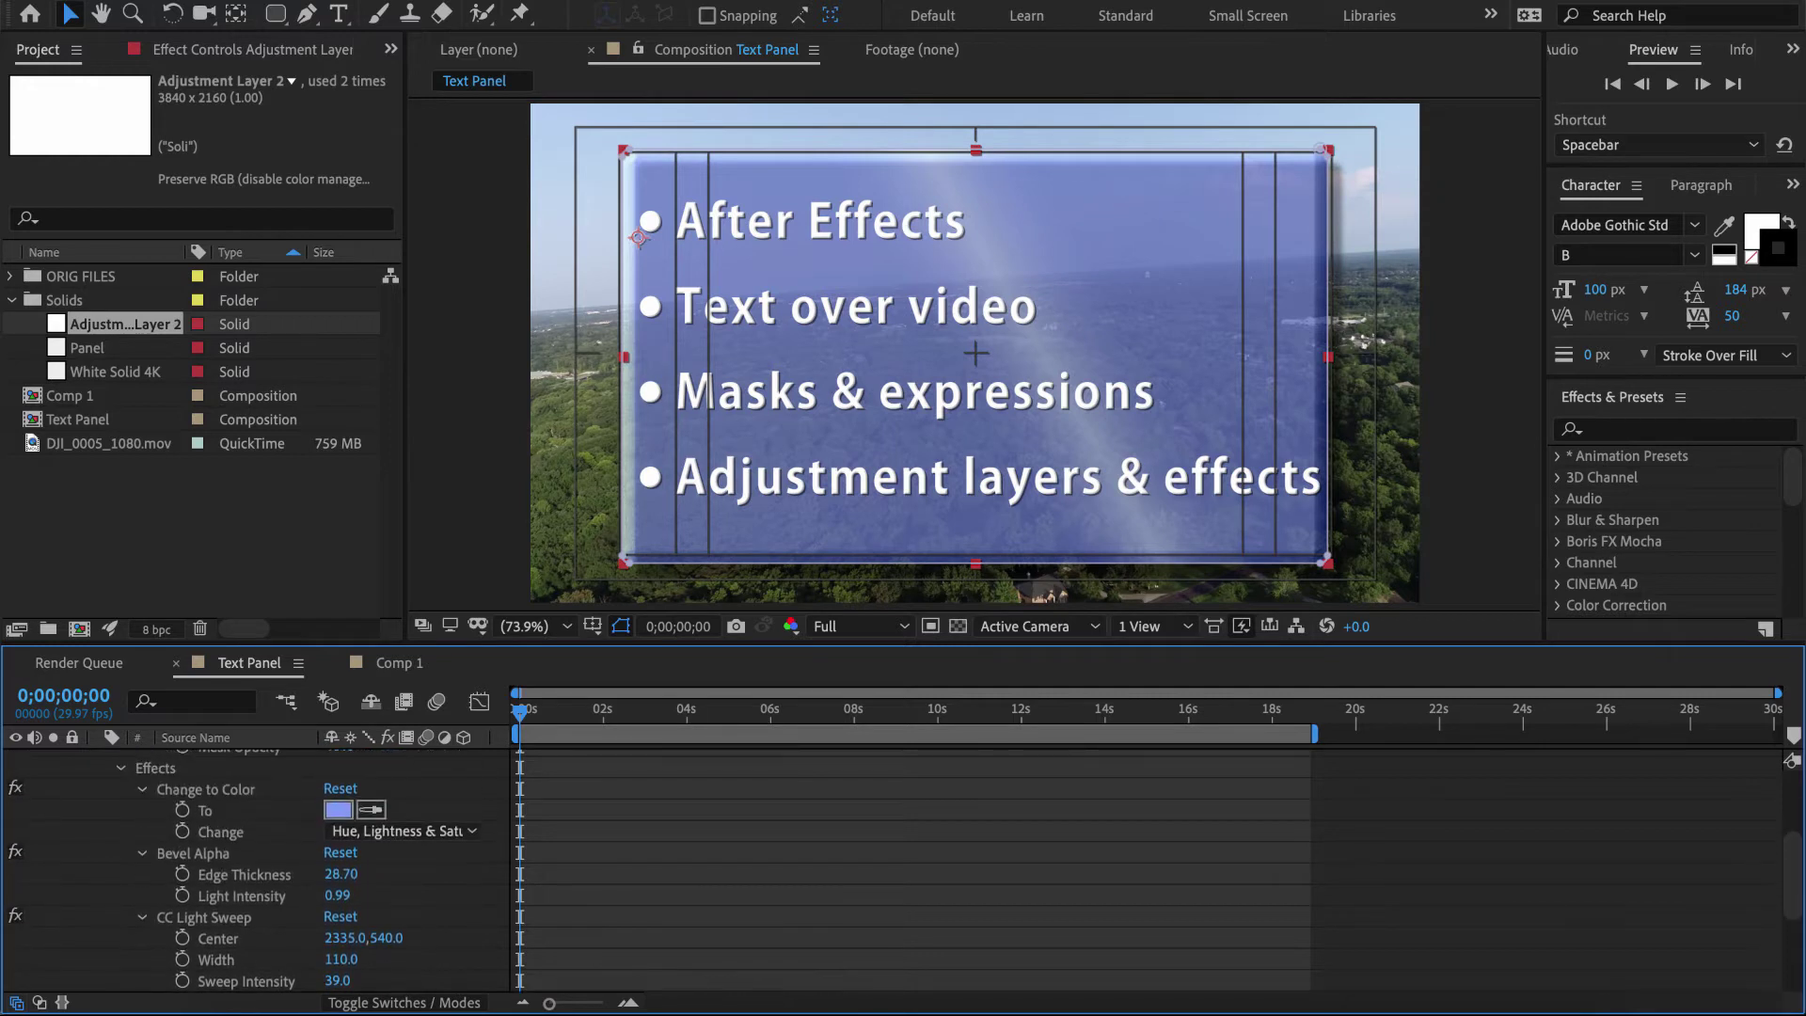
scroll(611, 930, down, 6)
scroll(612, 929, up, 8)
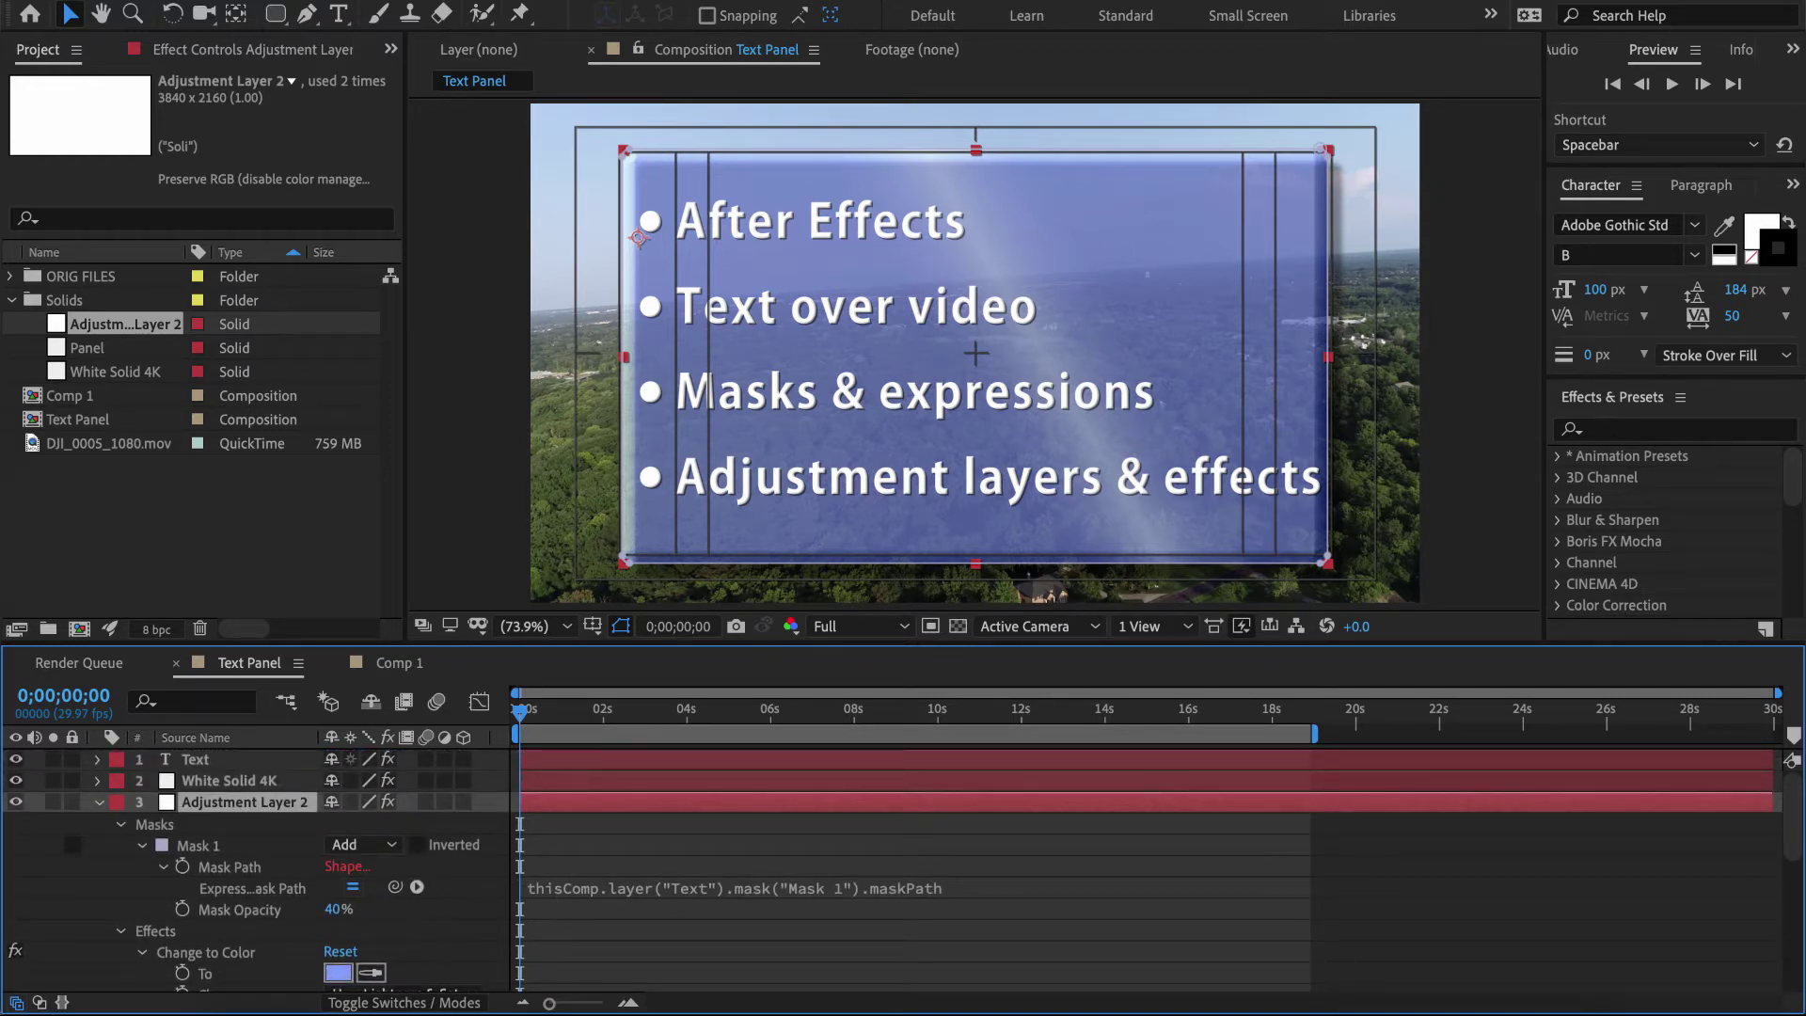
- Delete the Bevel Alpha, CC Light Sweep and Drop Shadow effects from the Adjustment Layer 2 layer
scroll(612, 894, down, 3)
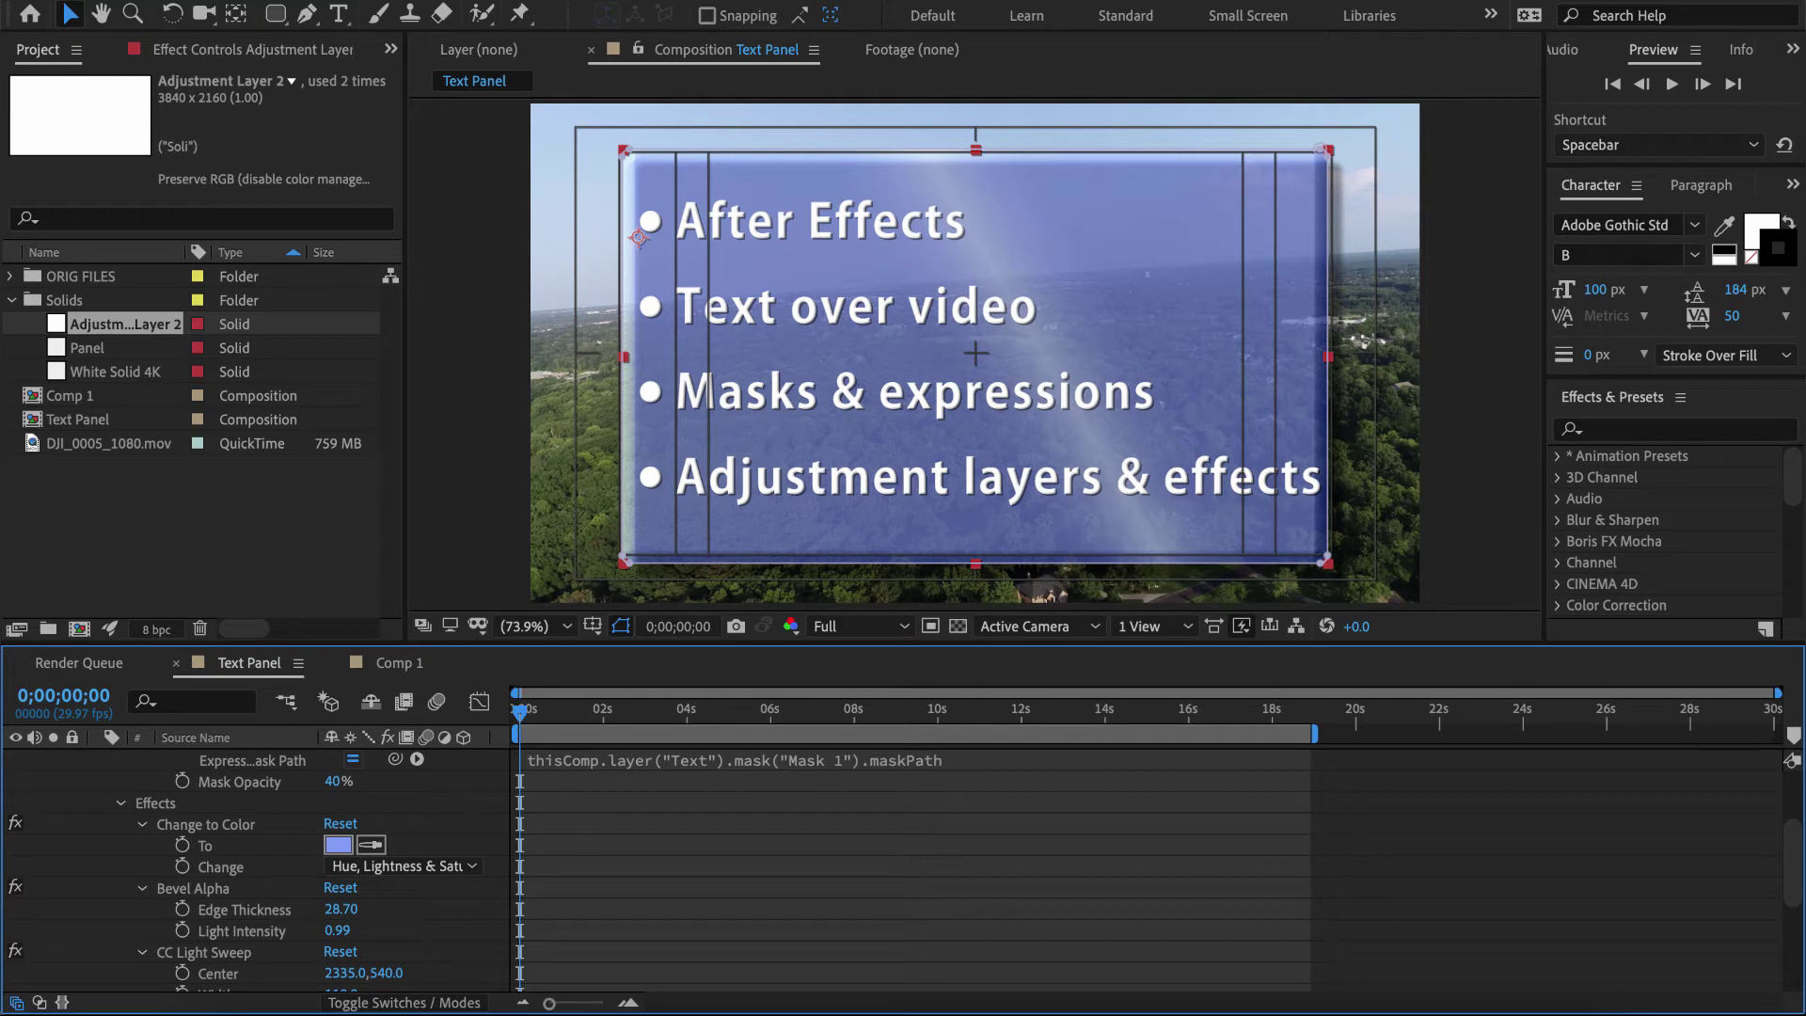
scroll(611, 893, up, 3)
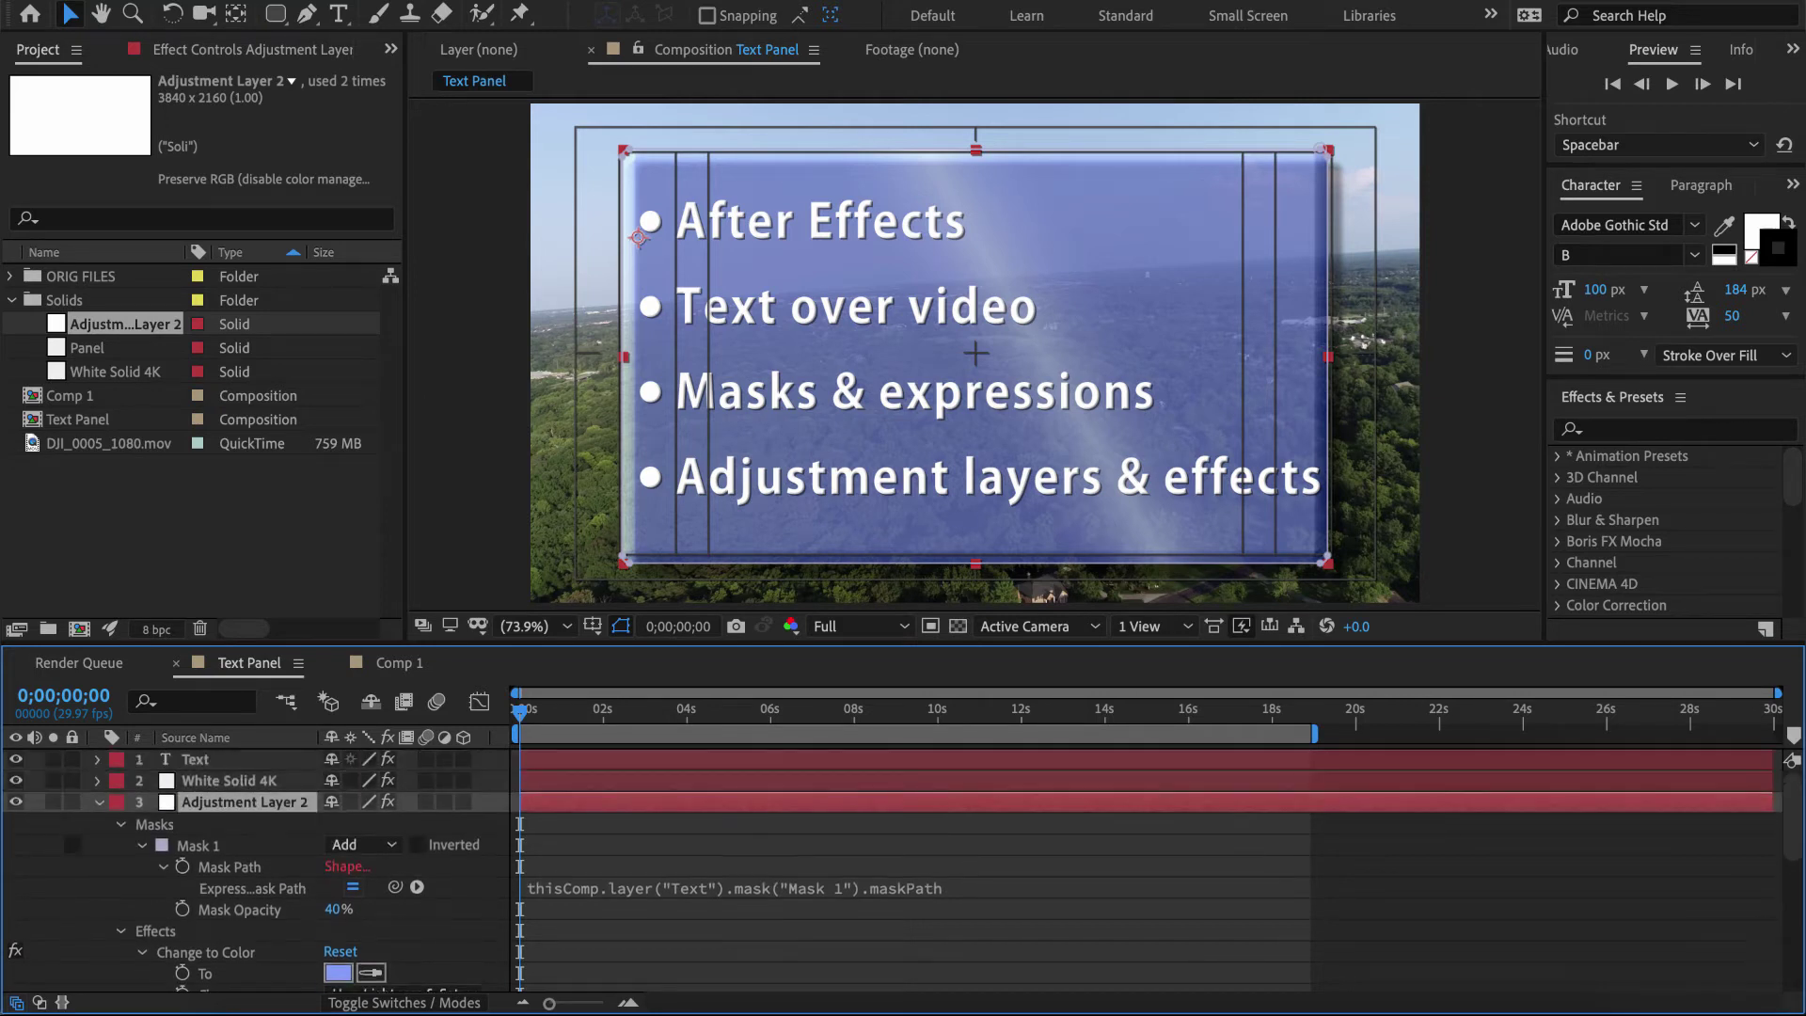
key(e)
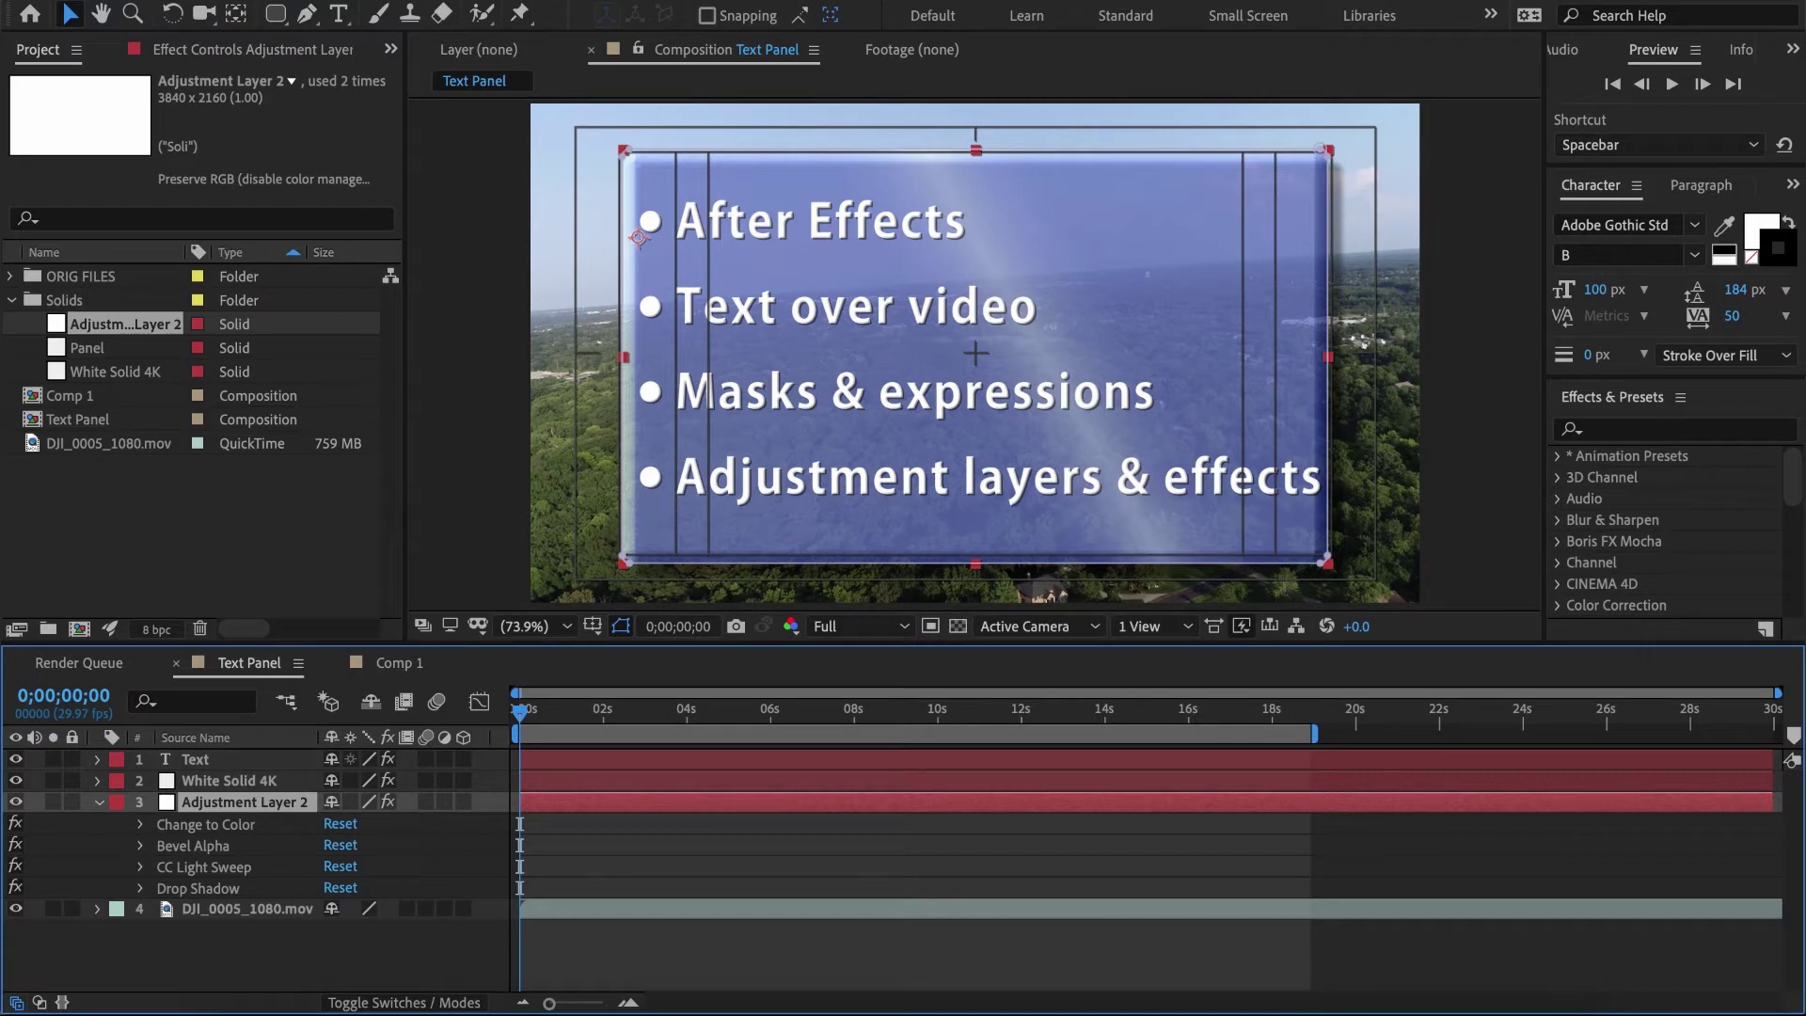
click(193, 845)
shift+click(203, 866)
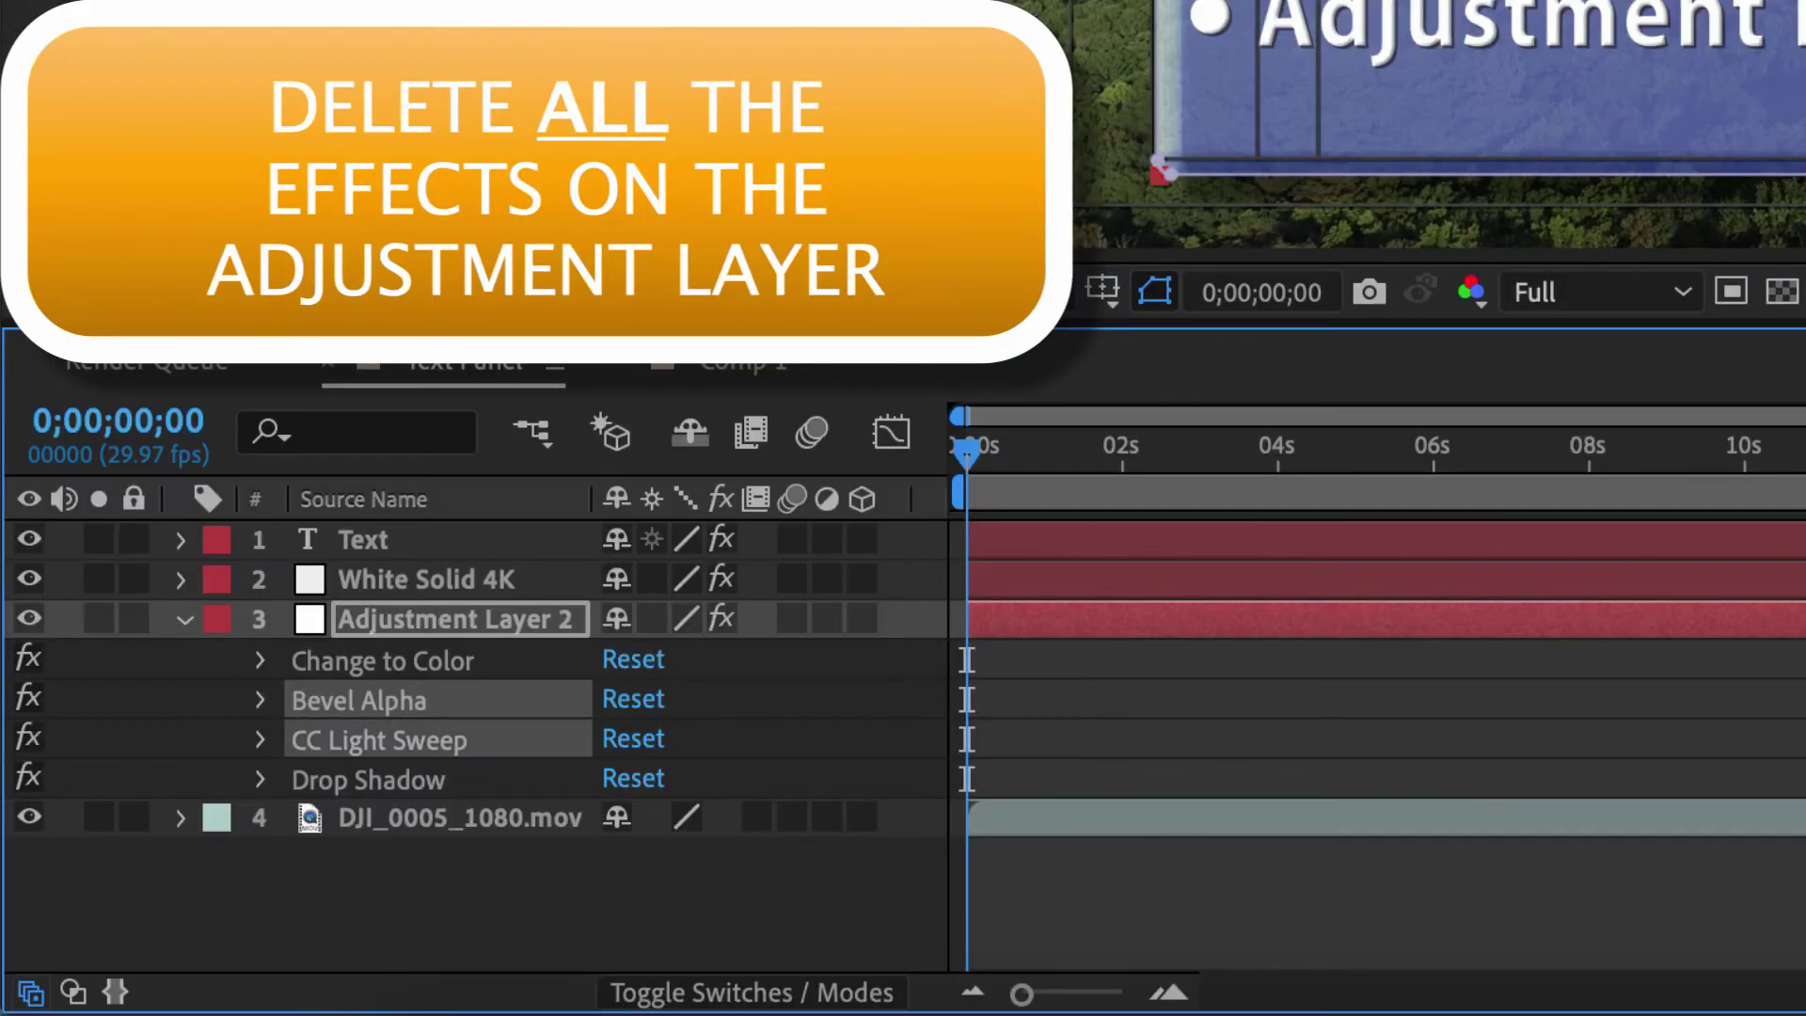
shift+click(367, 780)
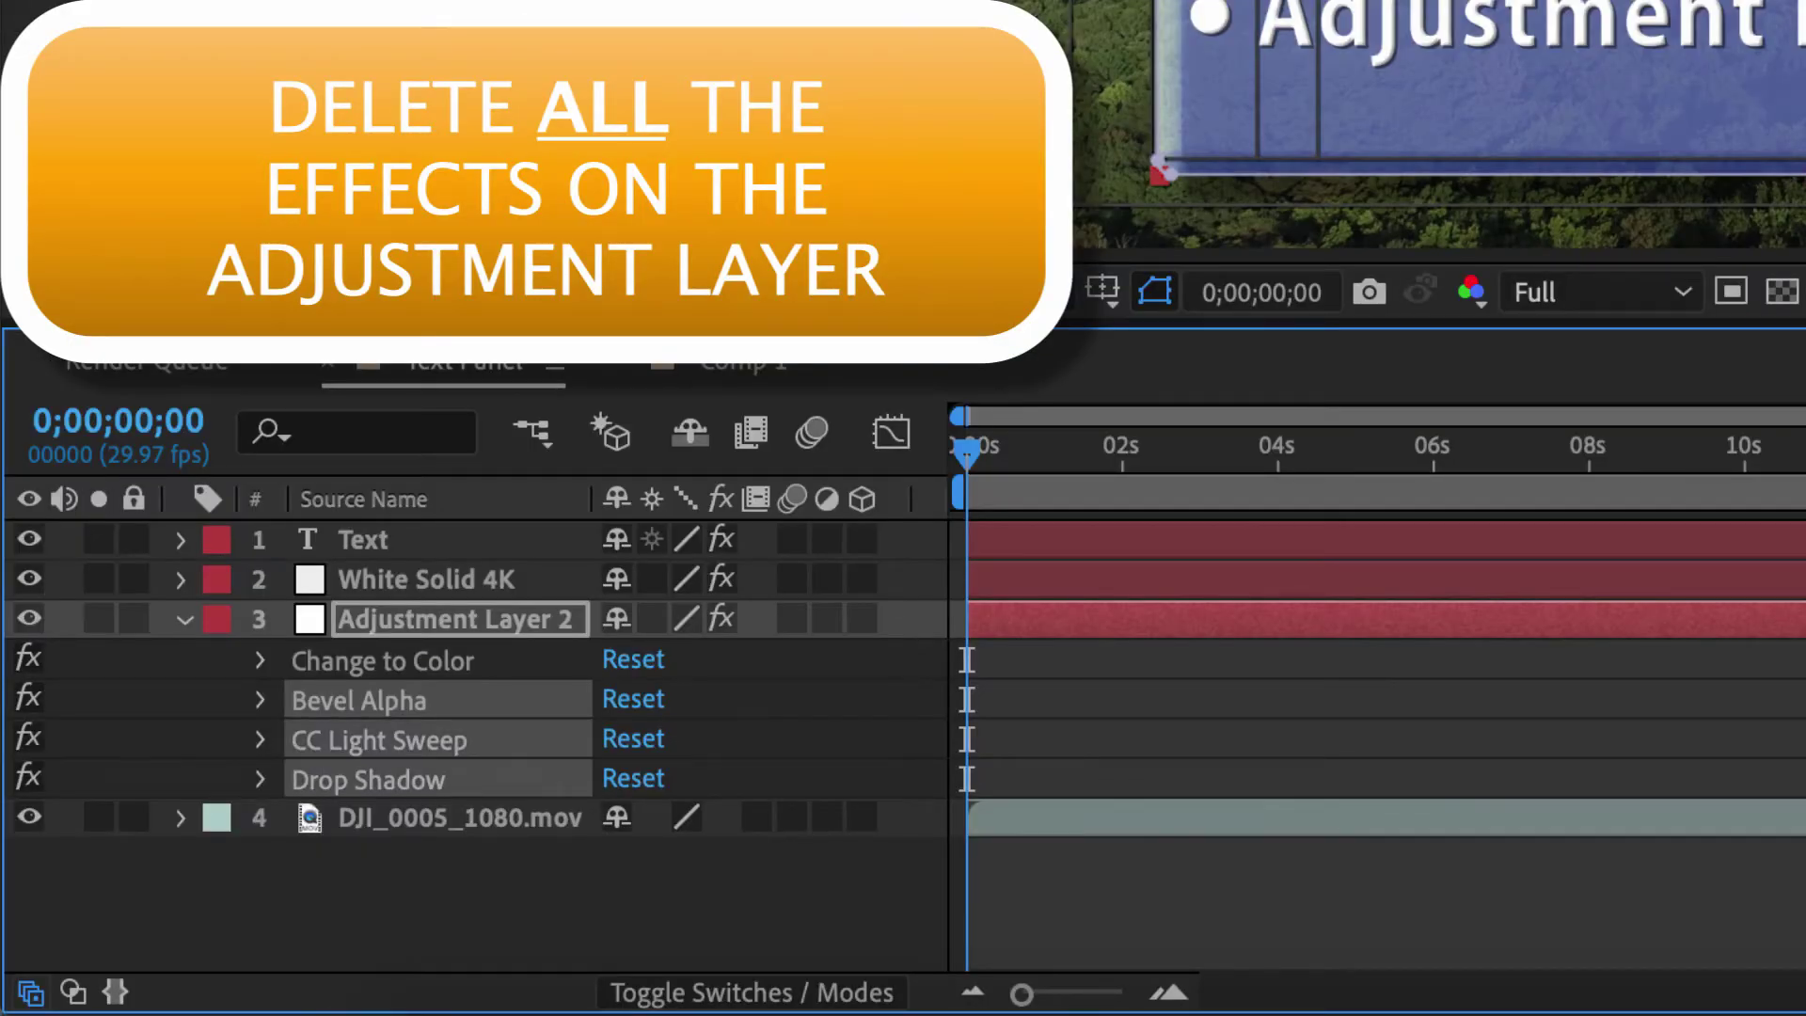
key(Delete)
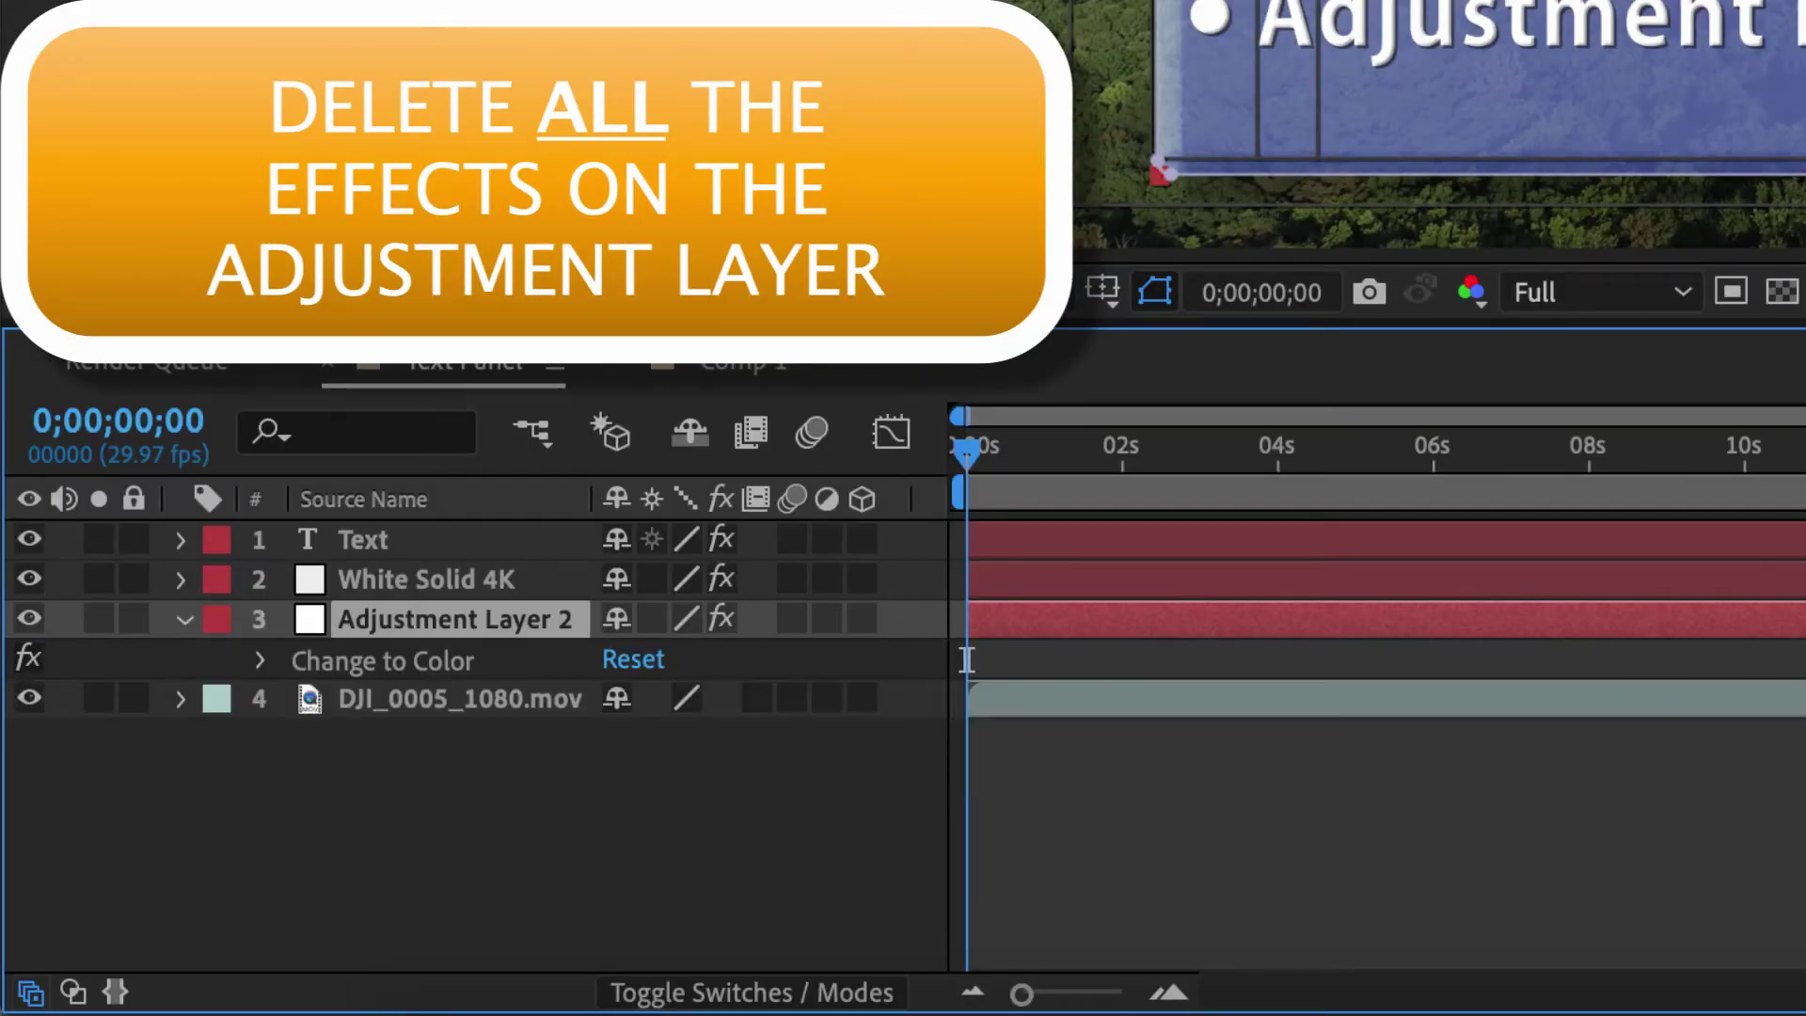
- Set the Adjustment Layer 2 layer's Mask Opacity to 100% and make it function as an adjustment layer
key(m)
key(m)
key(m)
key(m)
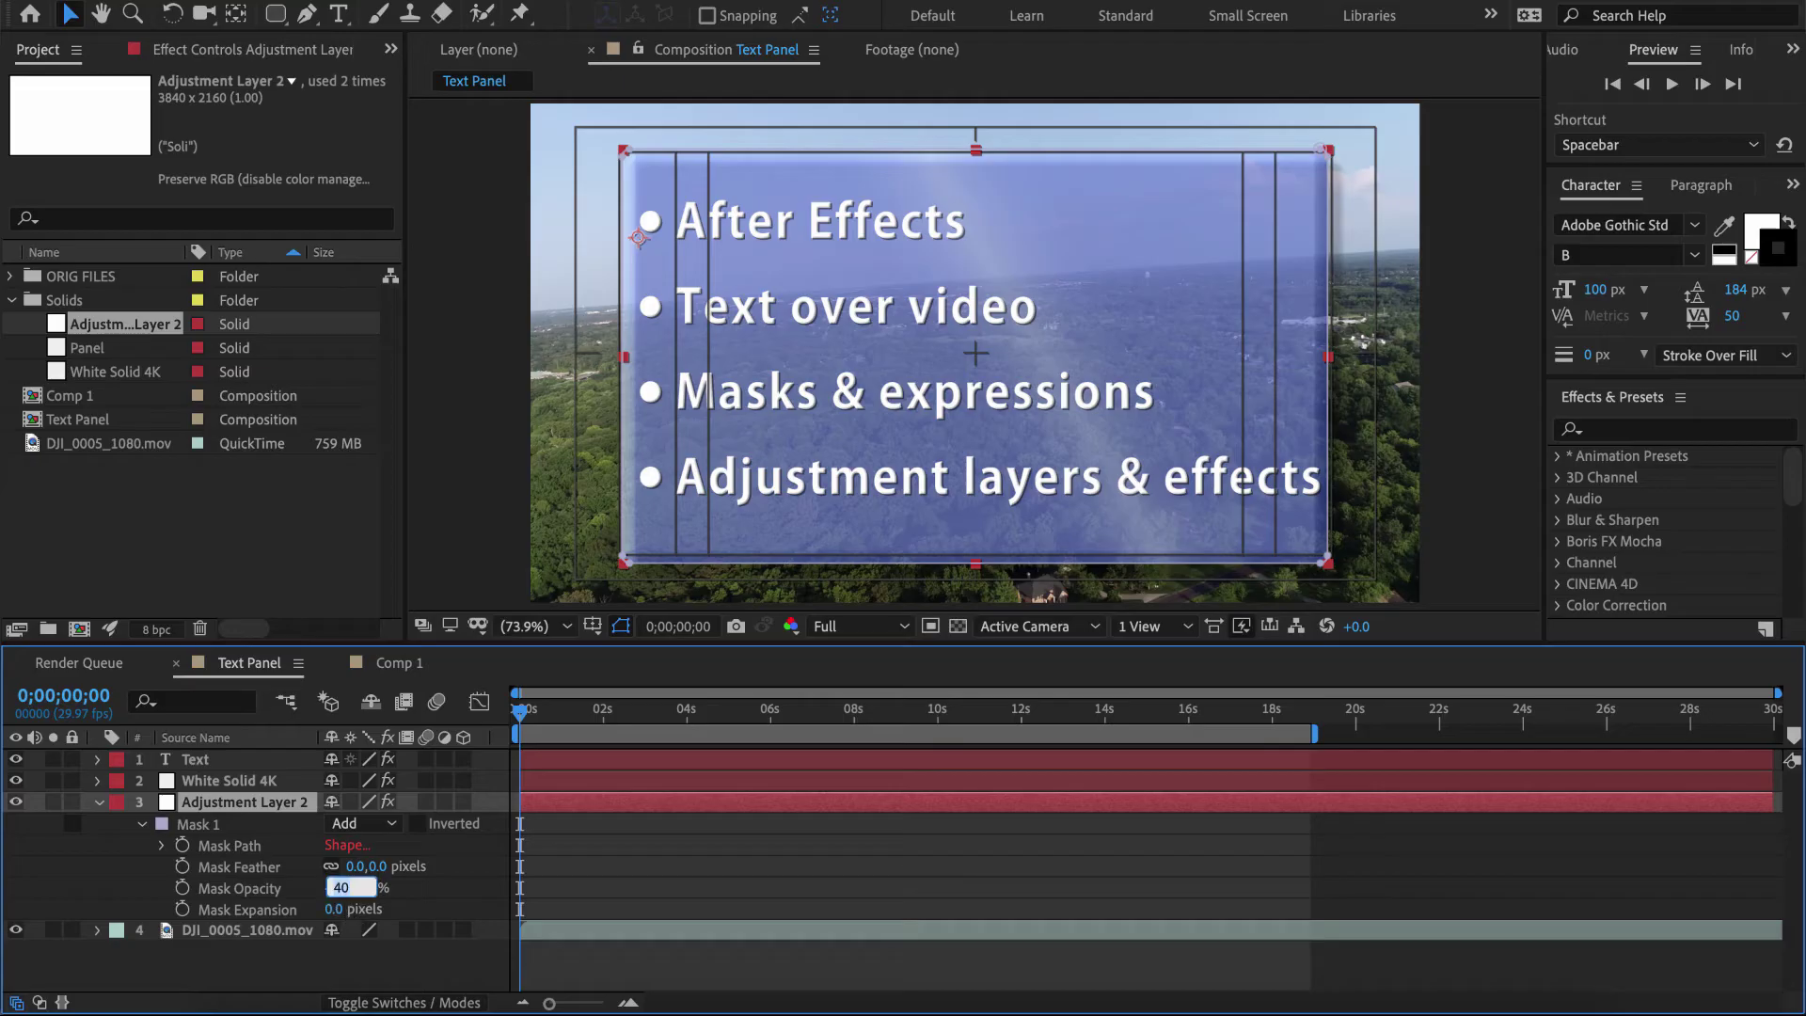
click(621, 779)
text(100)
key(Return)
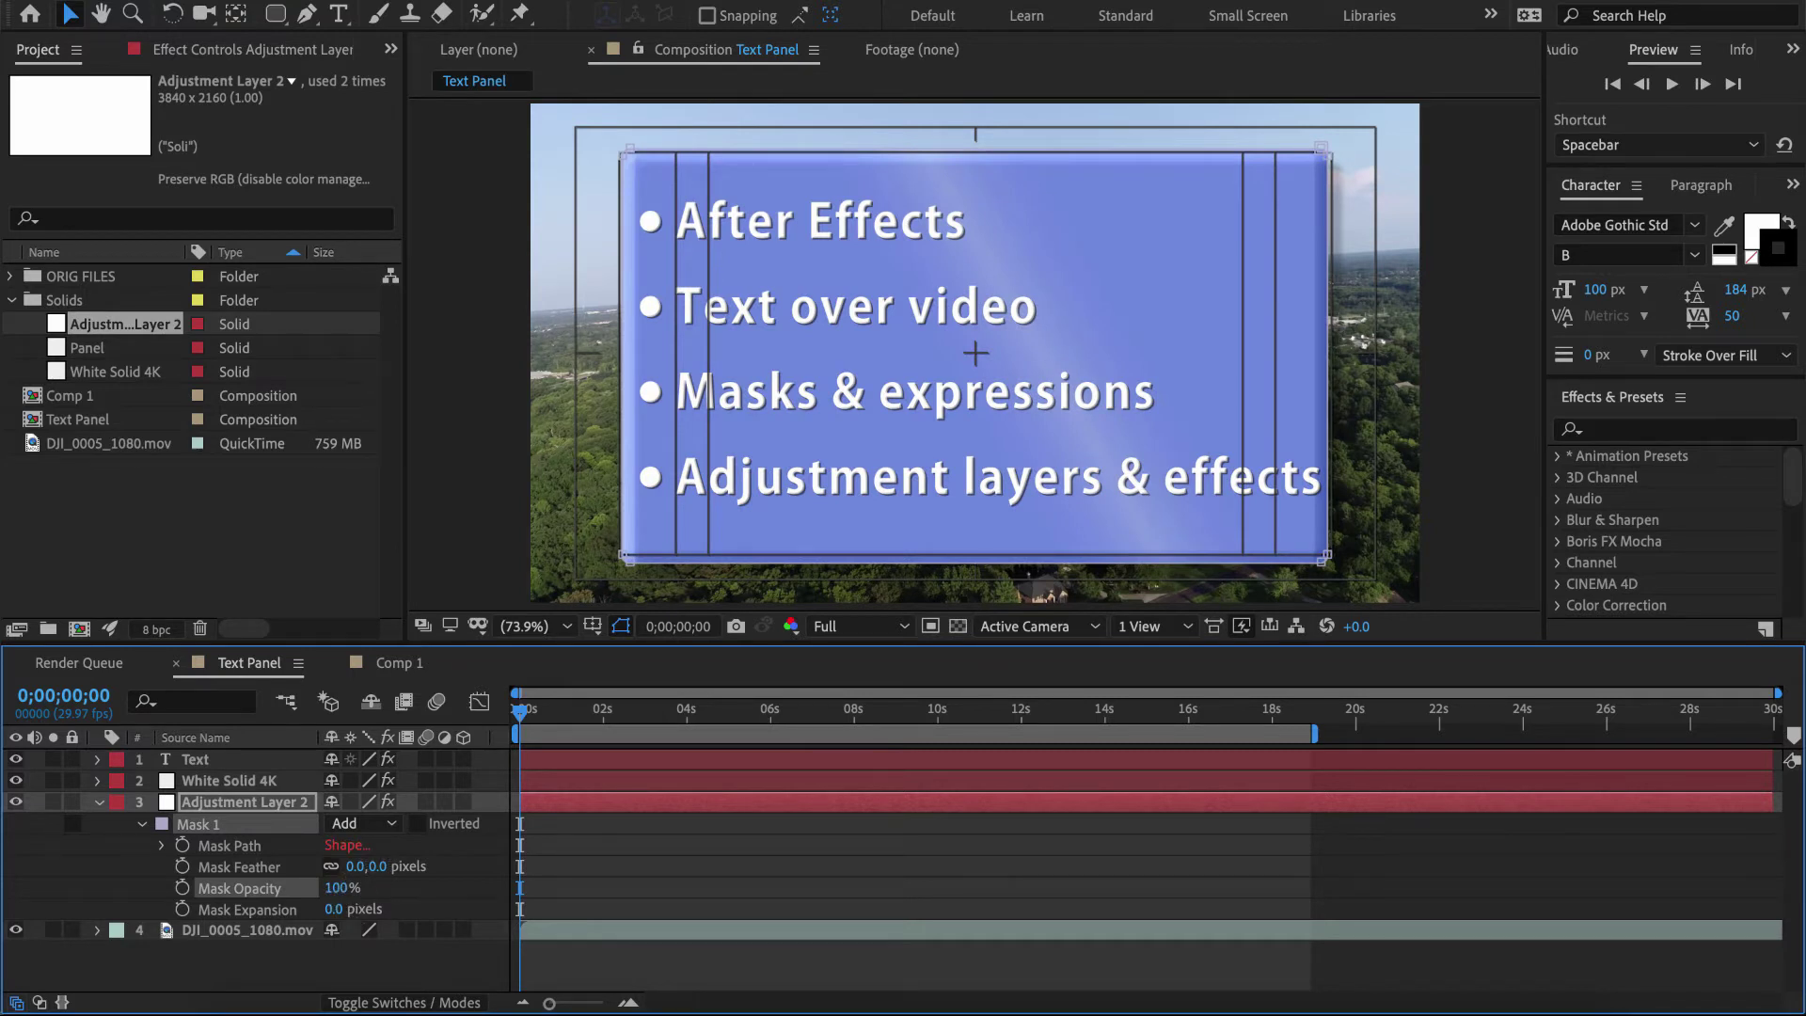
click(444, 802)
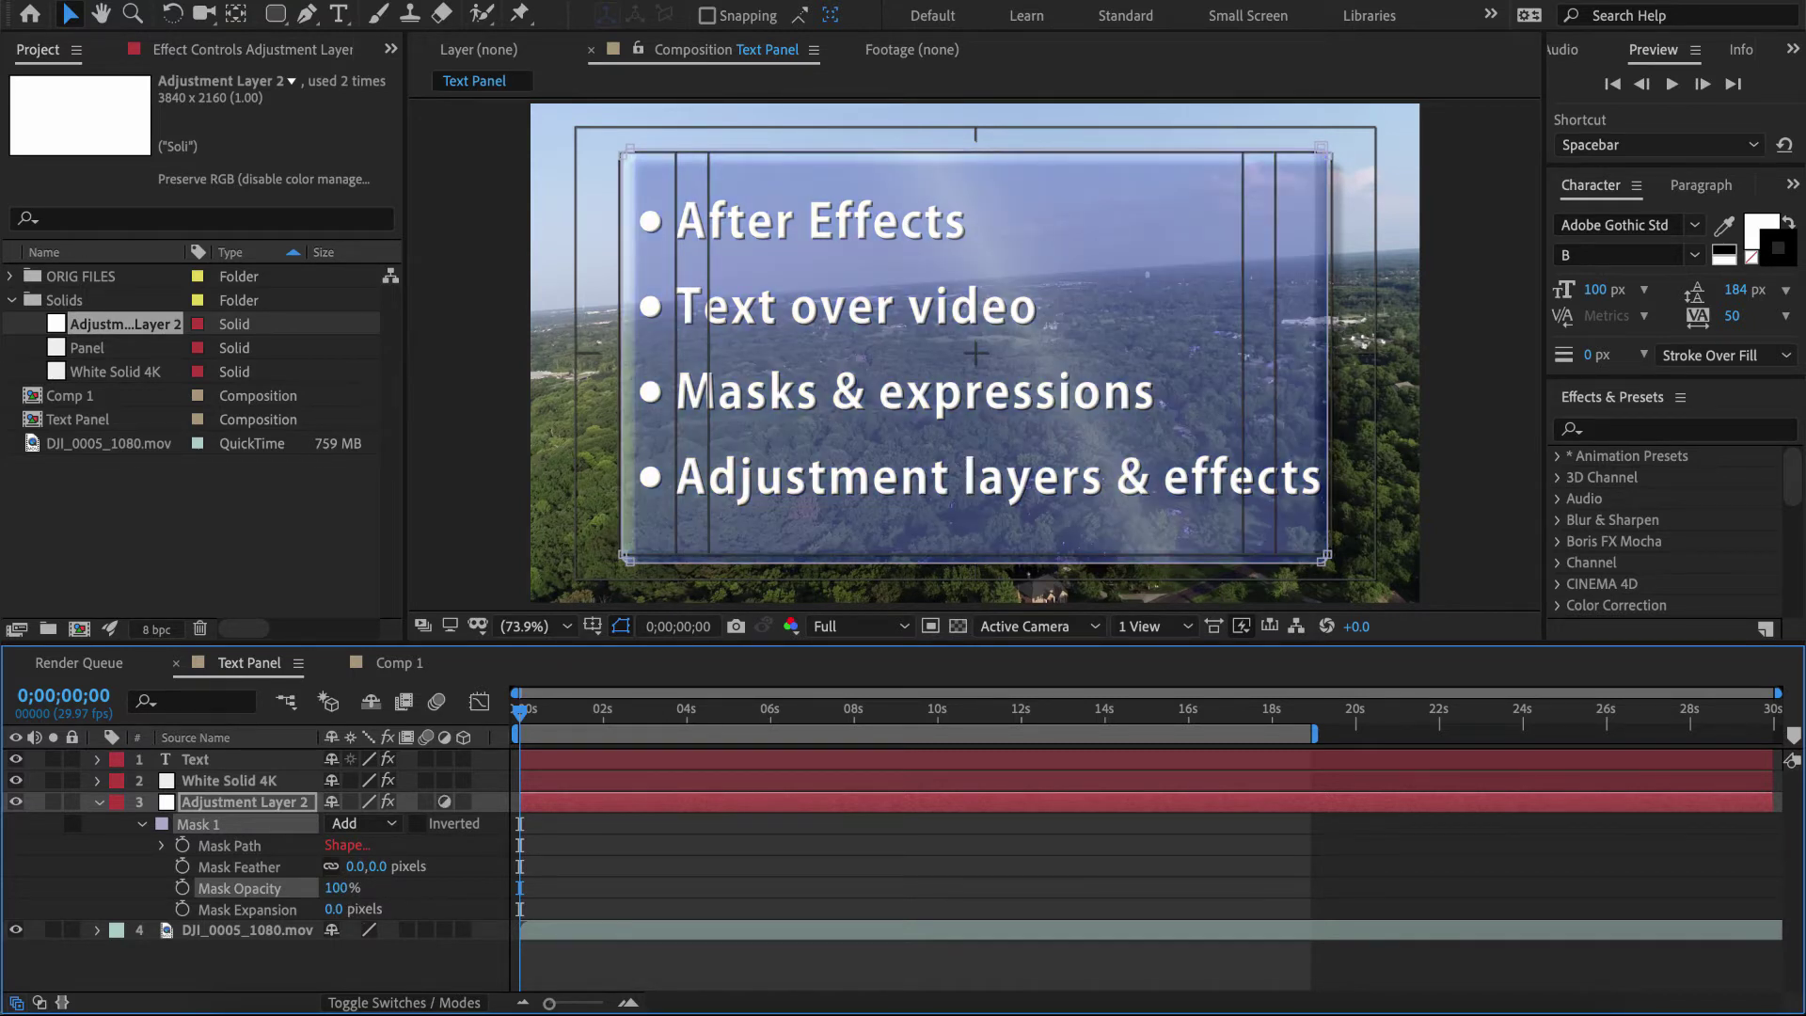
- Apply a Gaussian Blur effect to the Adjustment Layer 2 layer with Blurriness 20
right_click(235, 801)
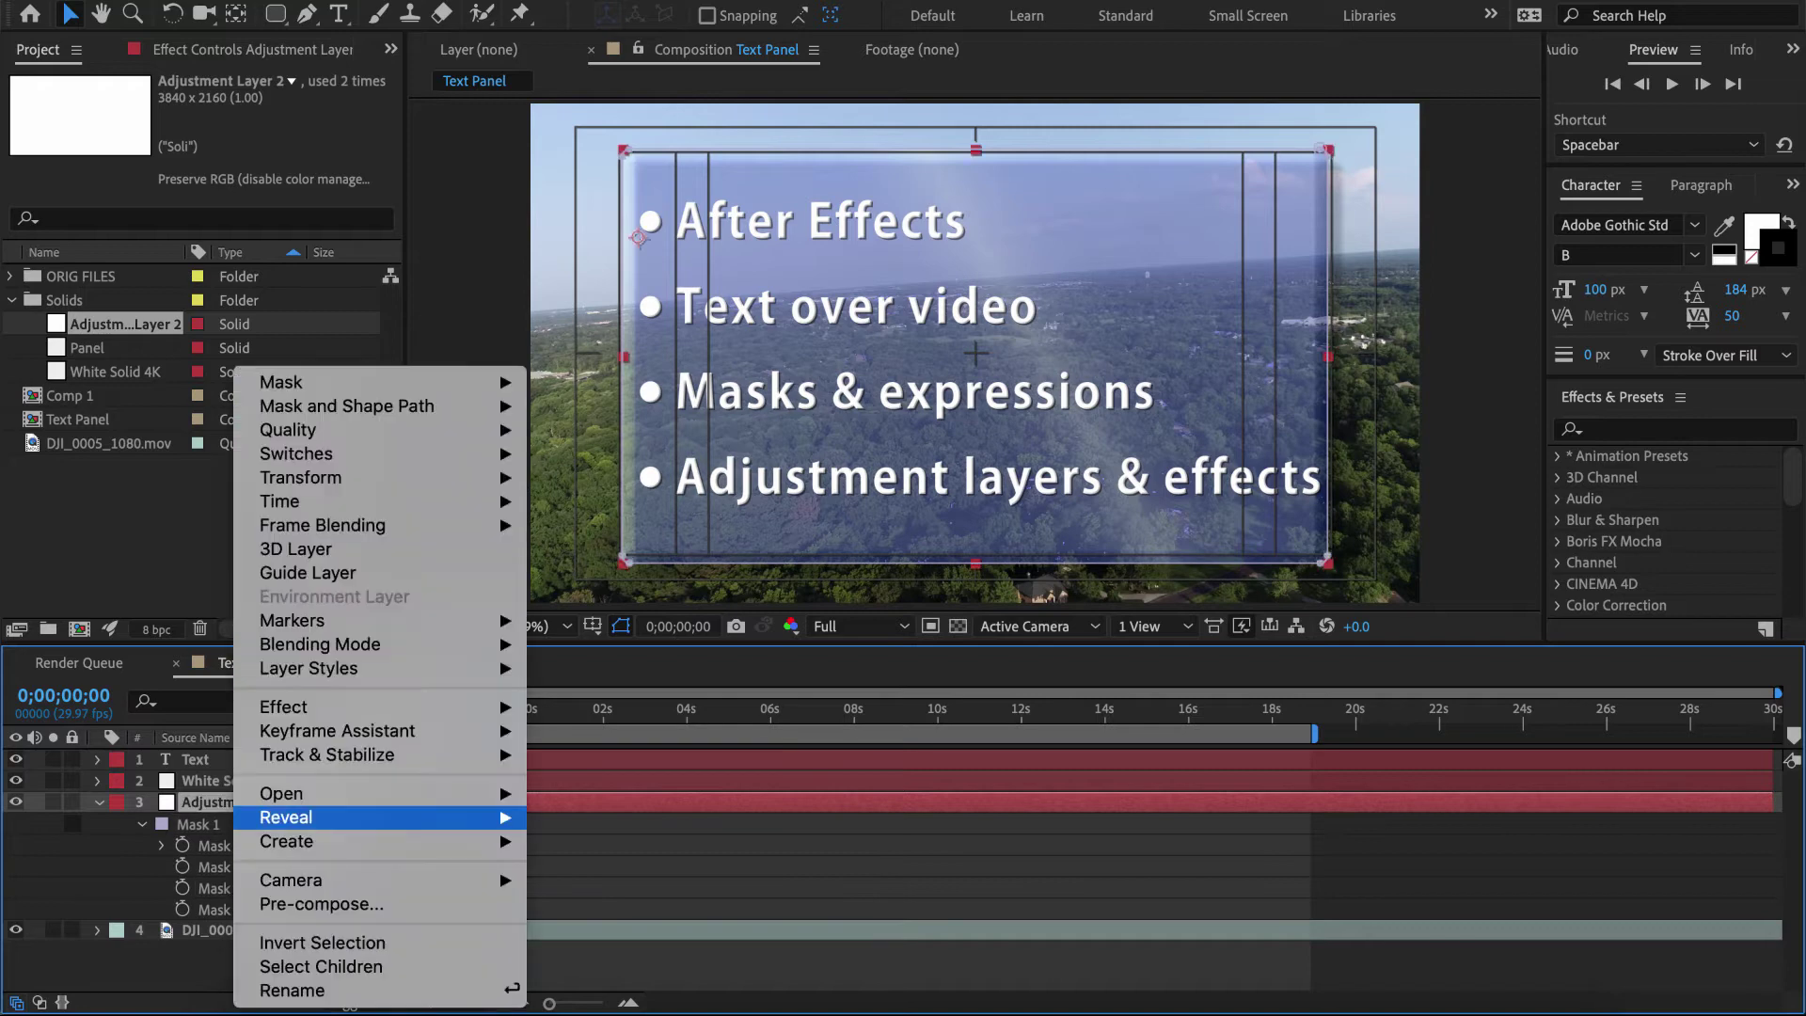
mouse_move(283, 706)
mouse_move(614, 537)
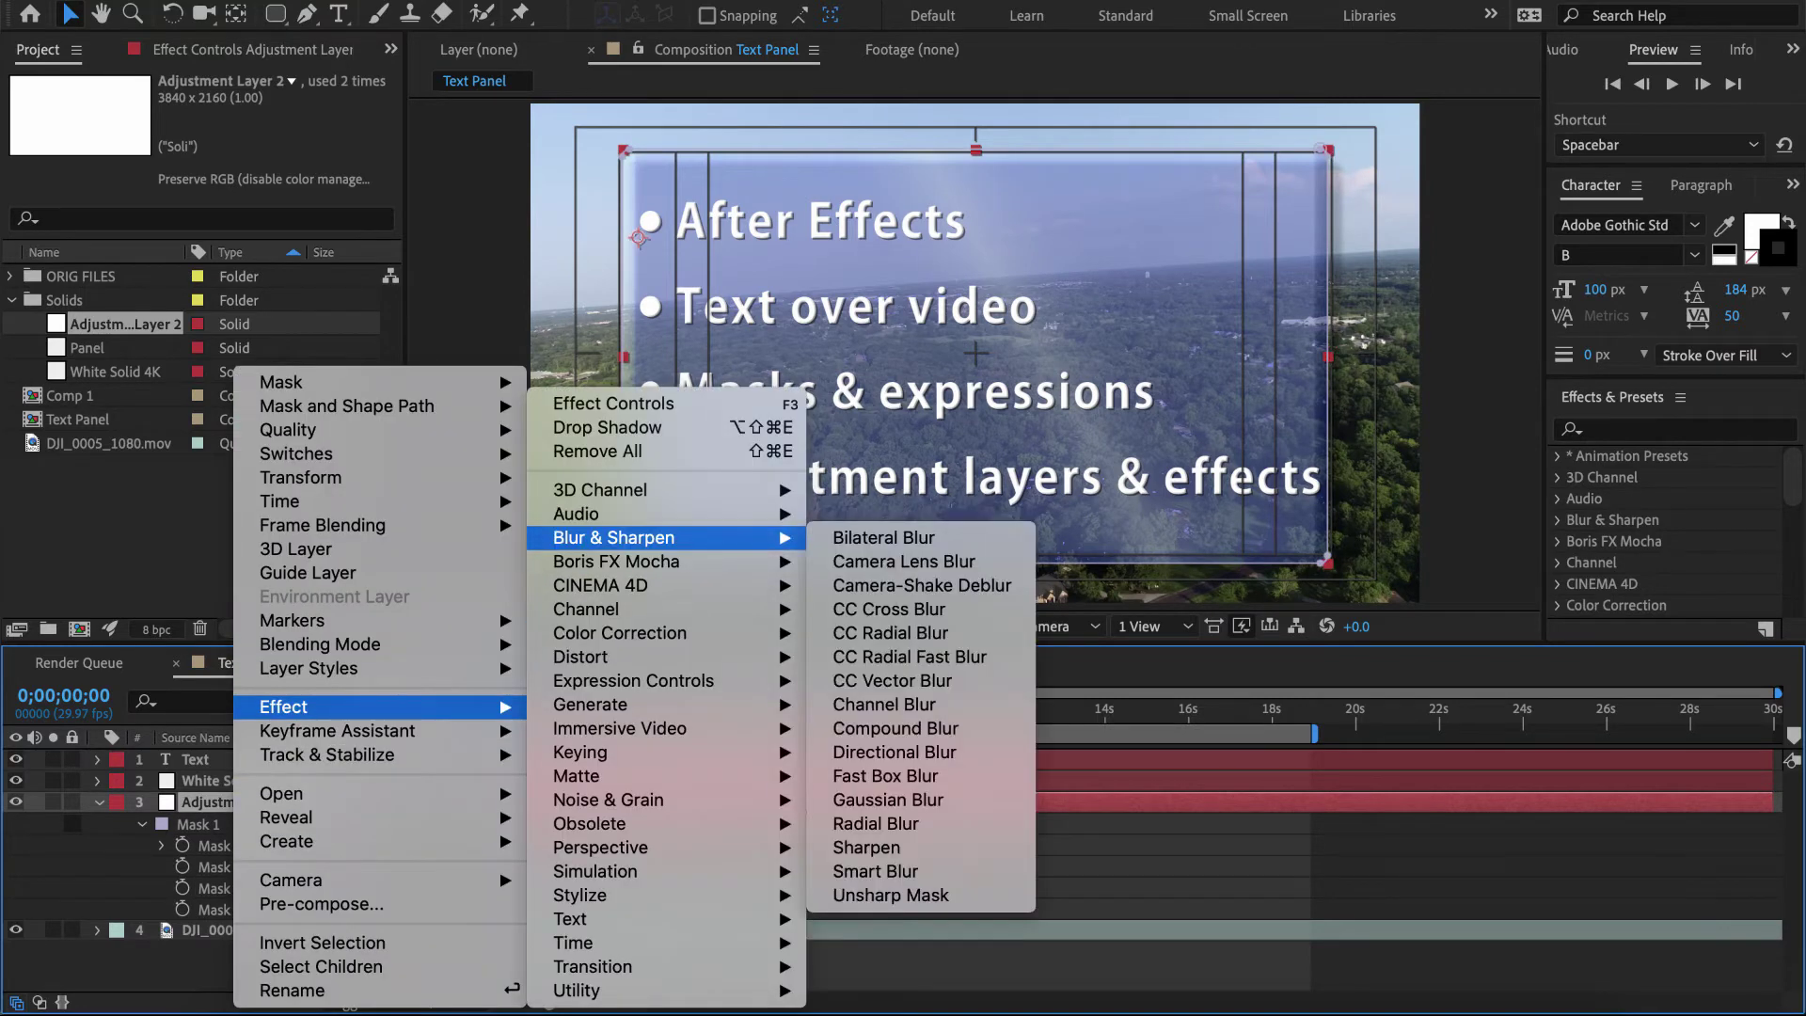
click(888, 800)
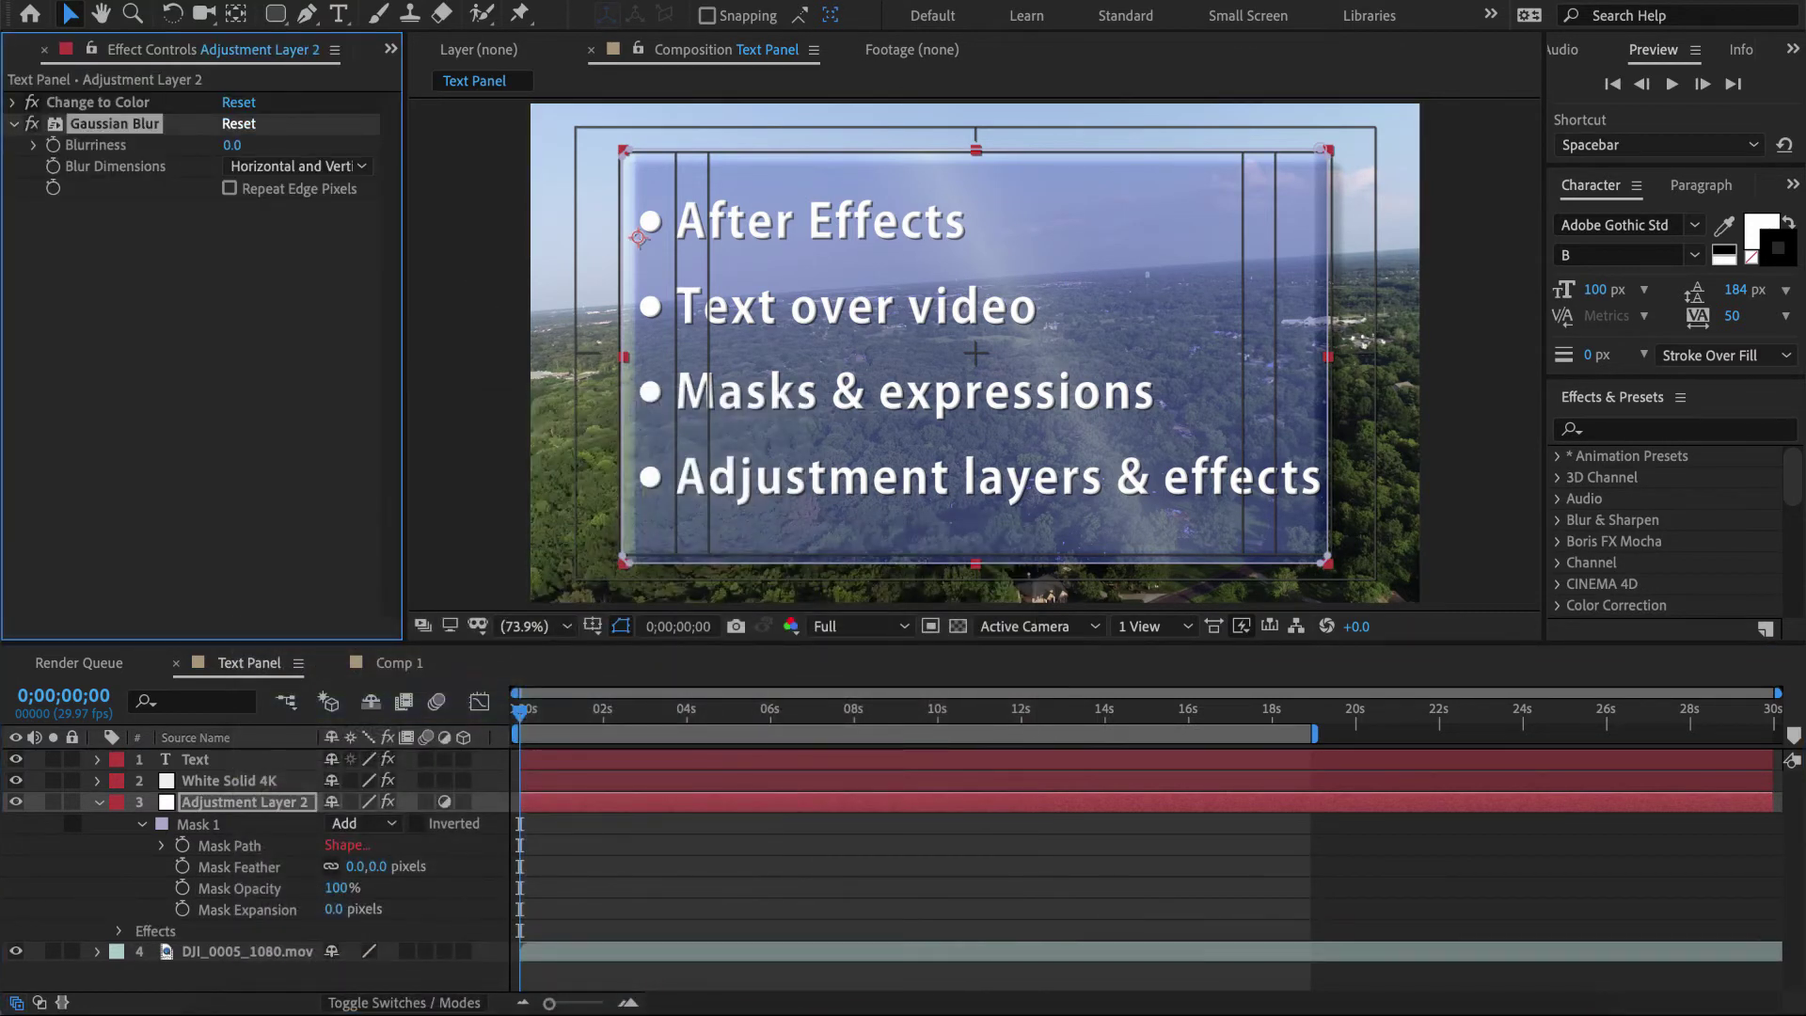
click(235, 146)
text(20)
key(Return)
- Add a Curves effect to Adjustment Layer 2, bend the RGB curve down to darken the video behind the panel, and deselect the layer
right_click(127, 301)
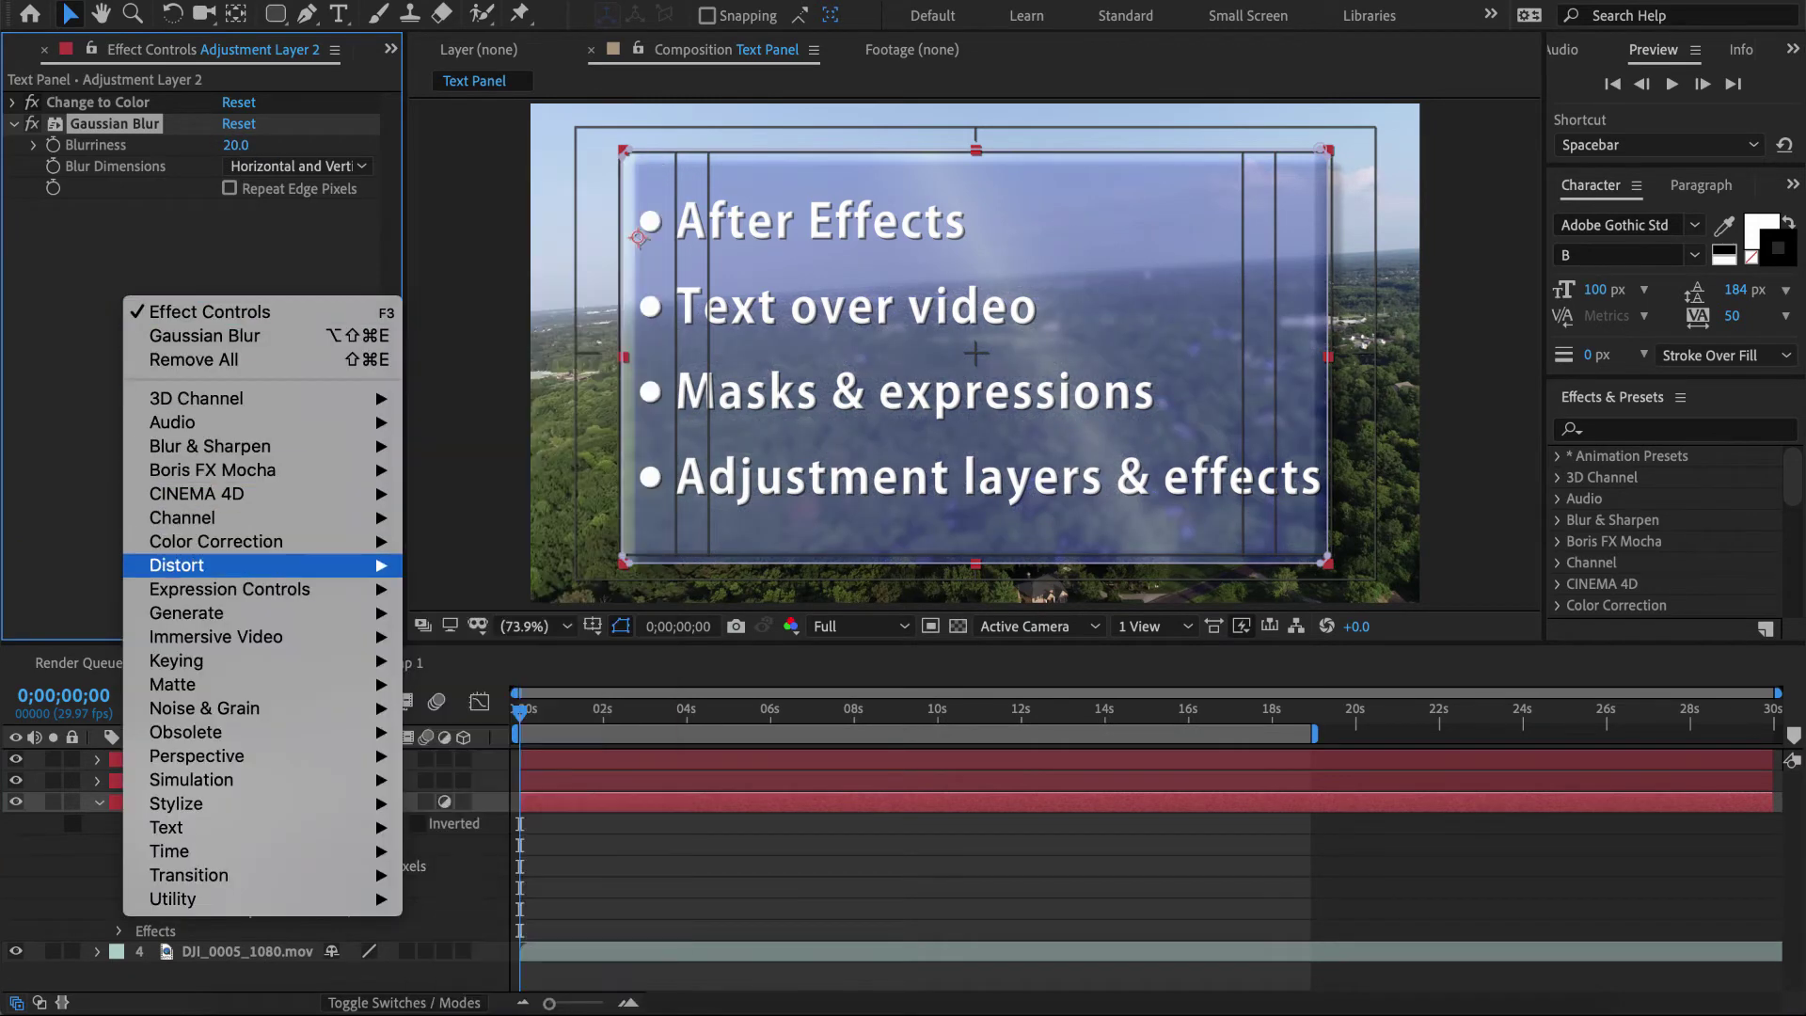
mouse_move(357, 541)
click(457, 608)
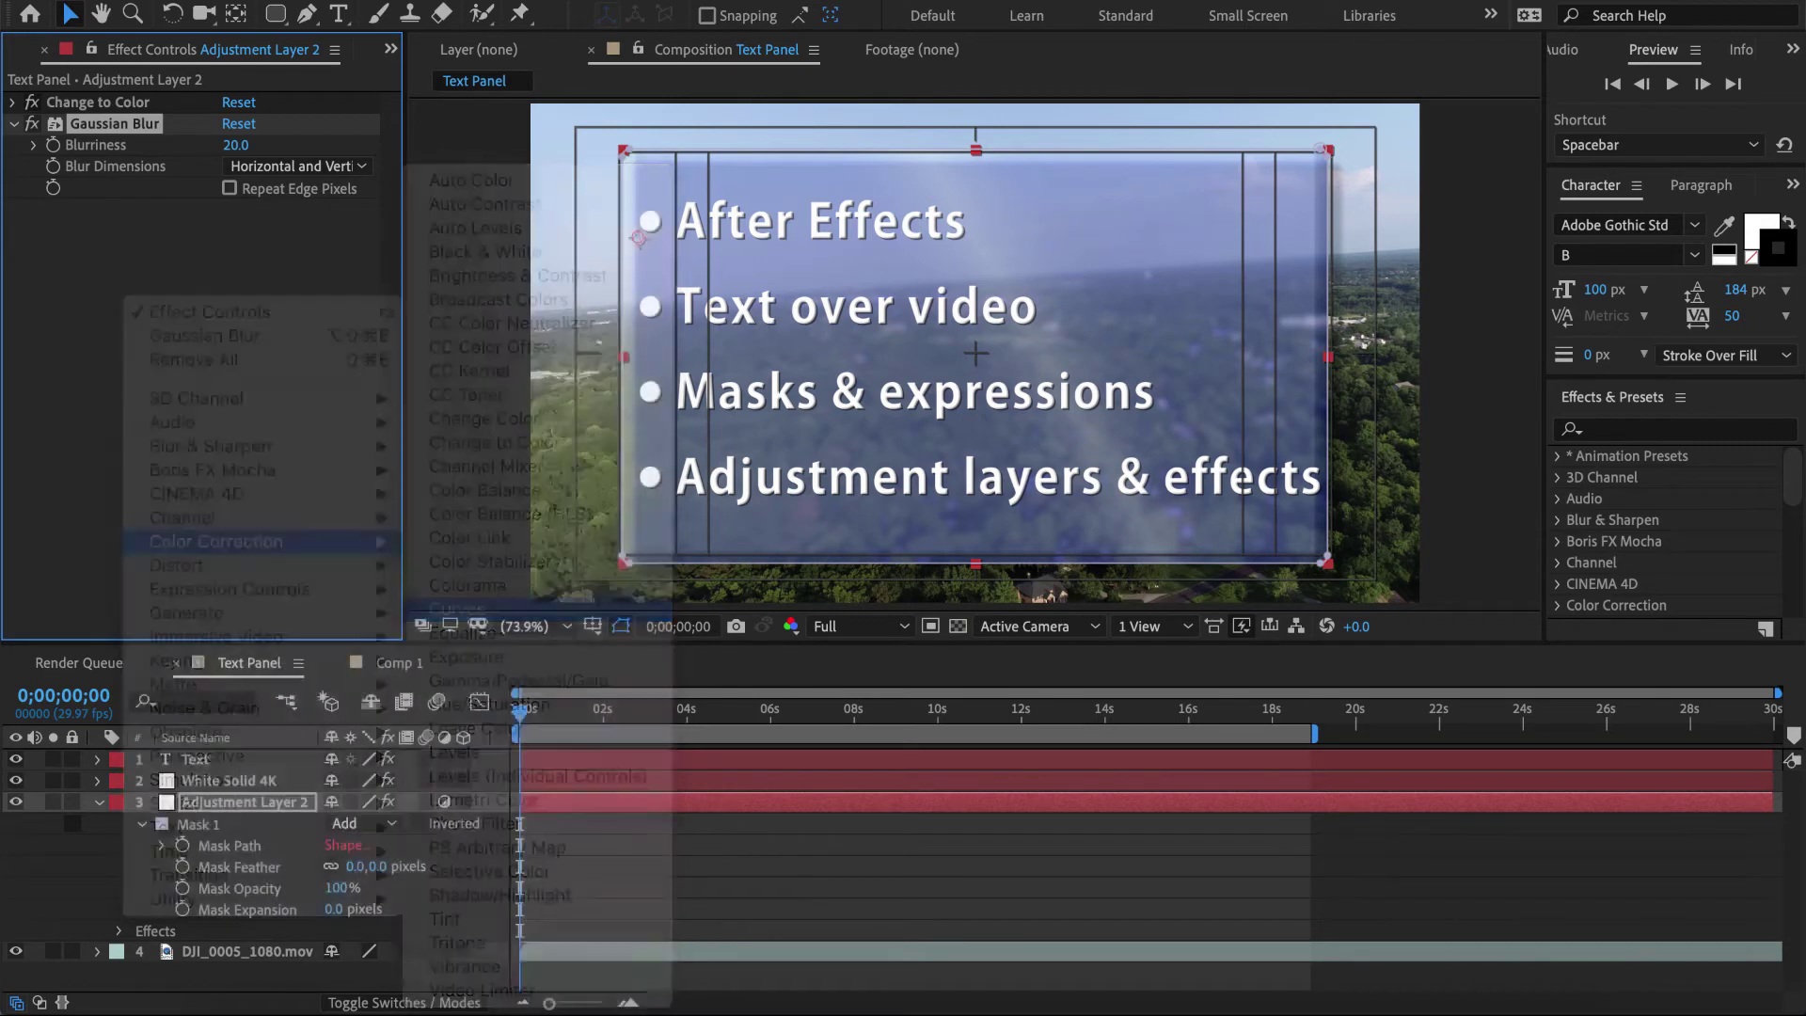
drag(225, 386, 252, 443)
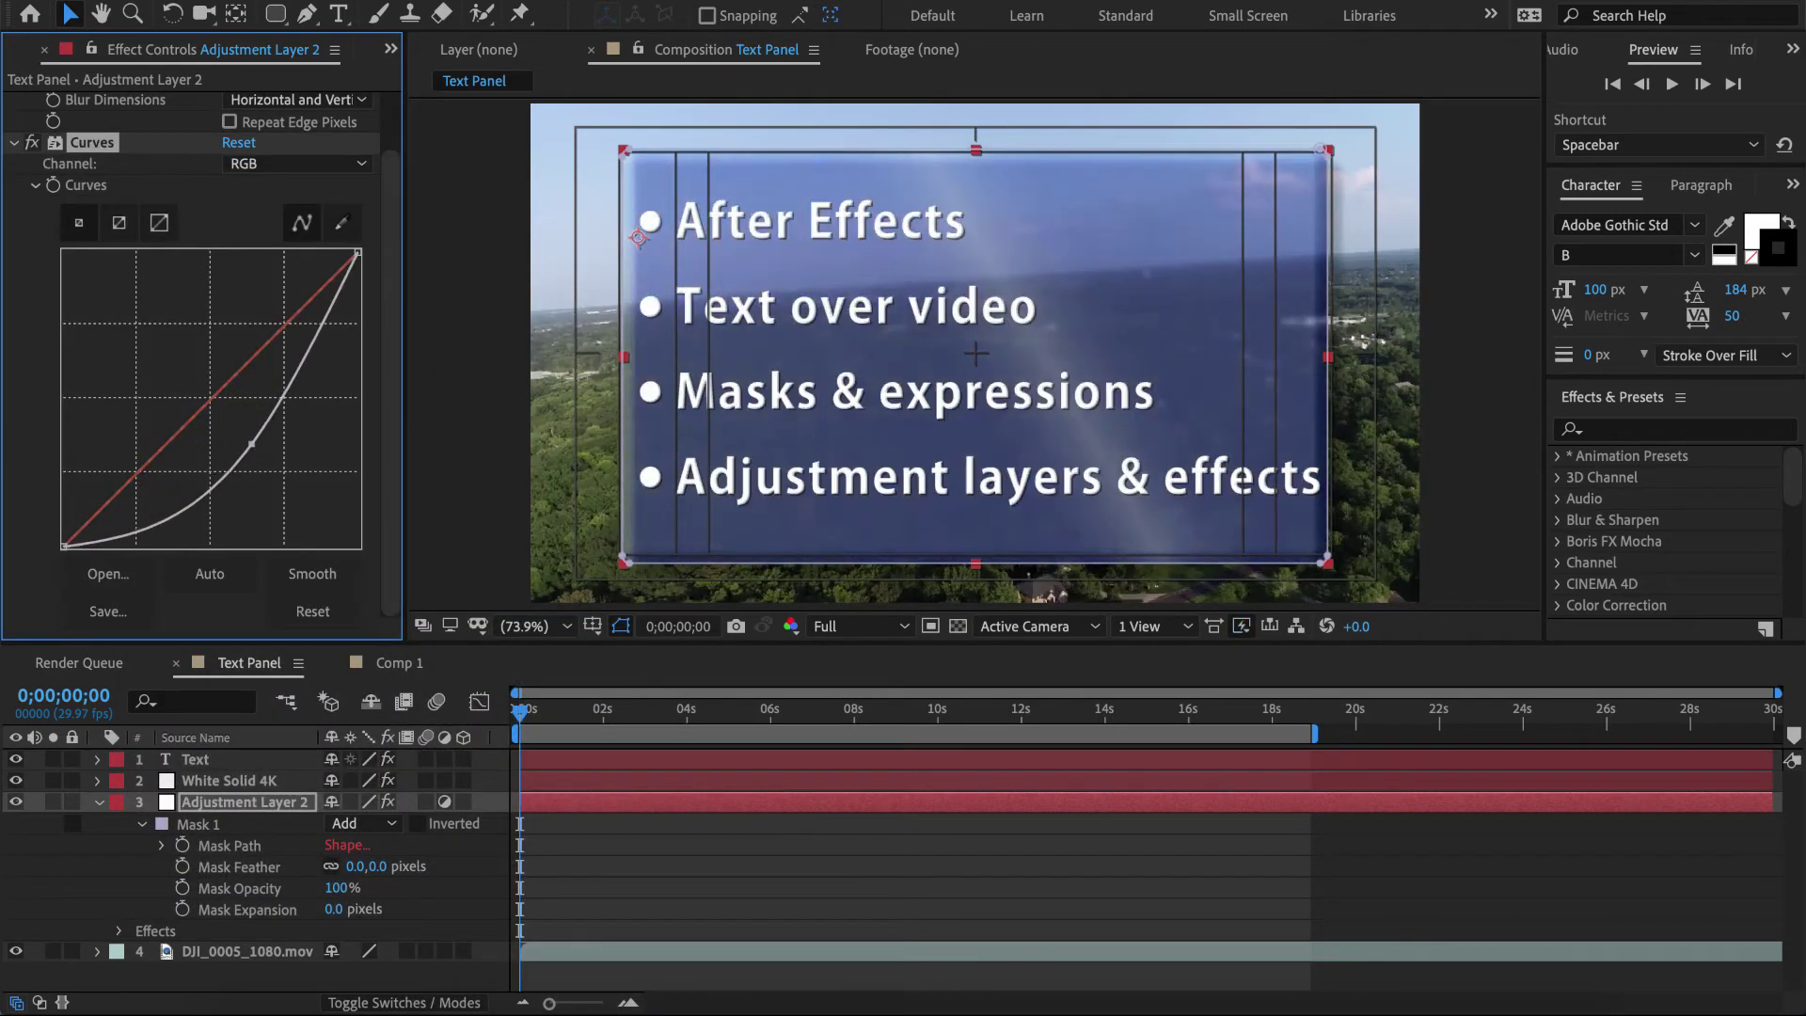
click(273, 976)
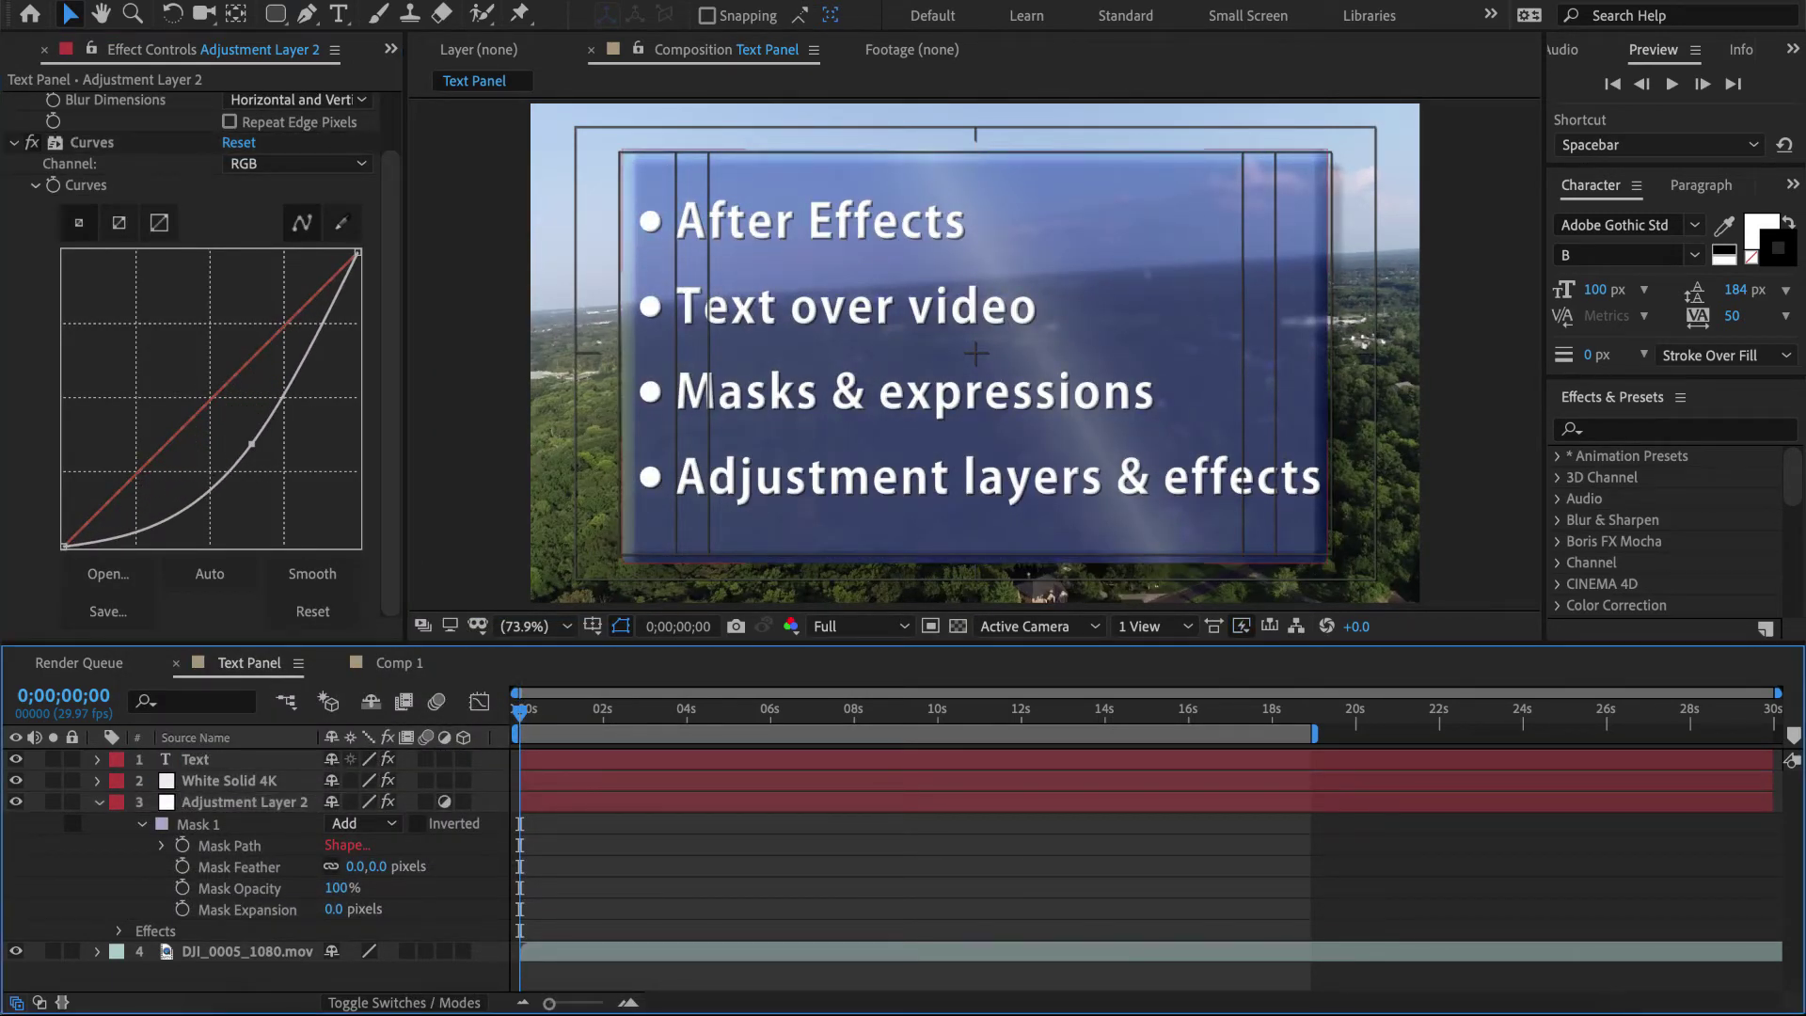
- Solo Adjustment Layer 2 with the DJI_0005_1080.mov layer to inspect the blur and darkening, then unsolo both and collapse the adjustment layer
click(54, 802)
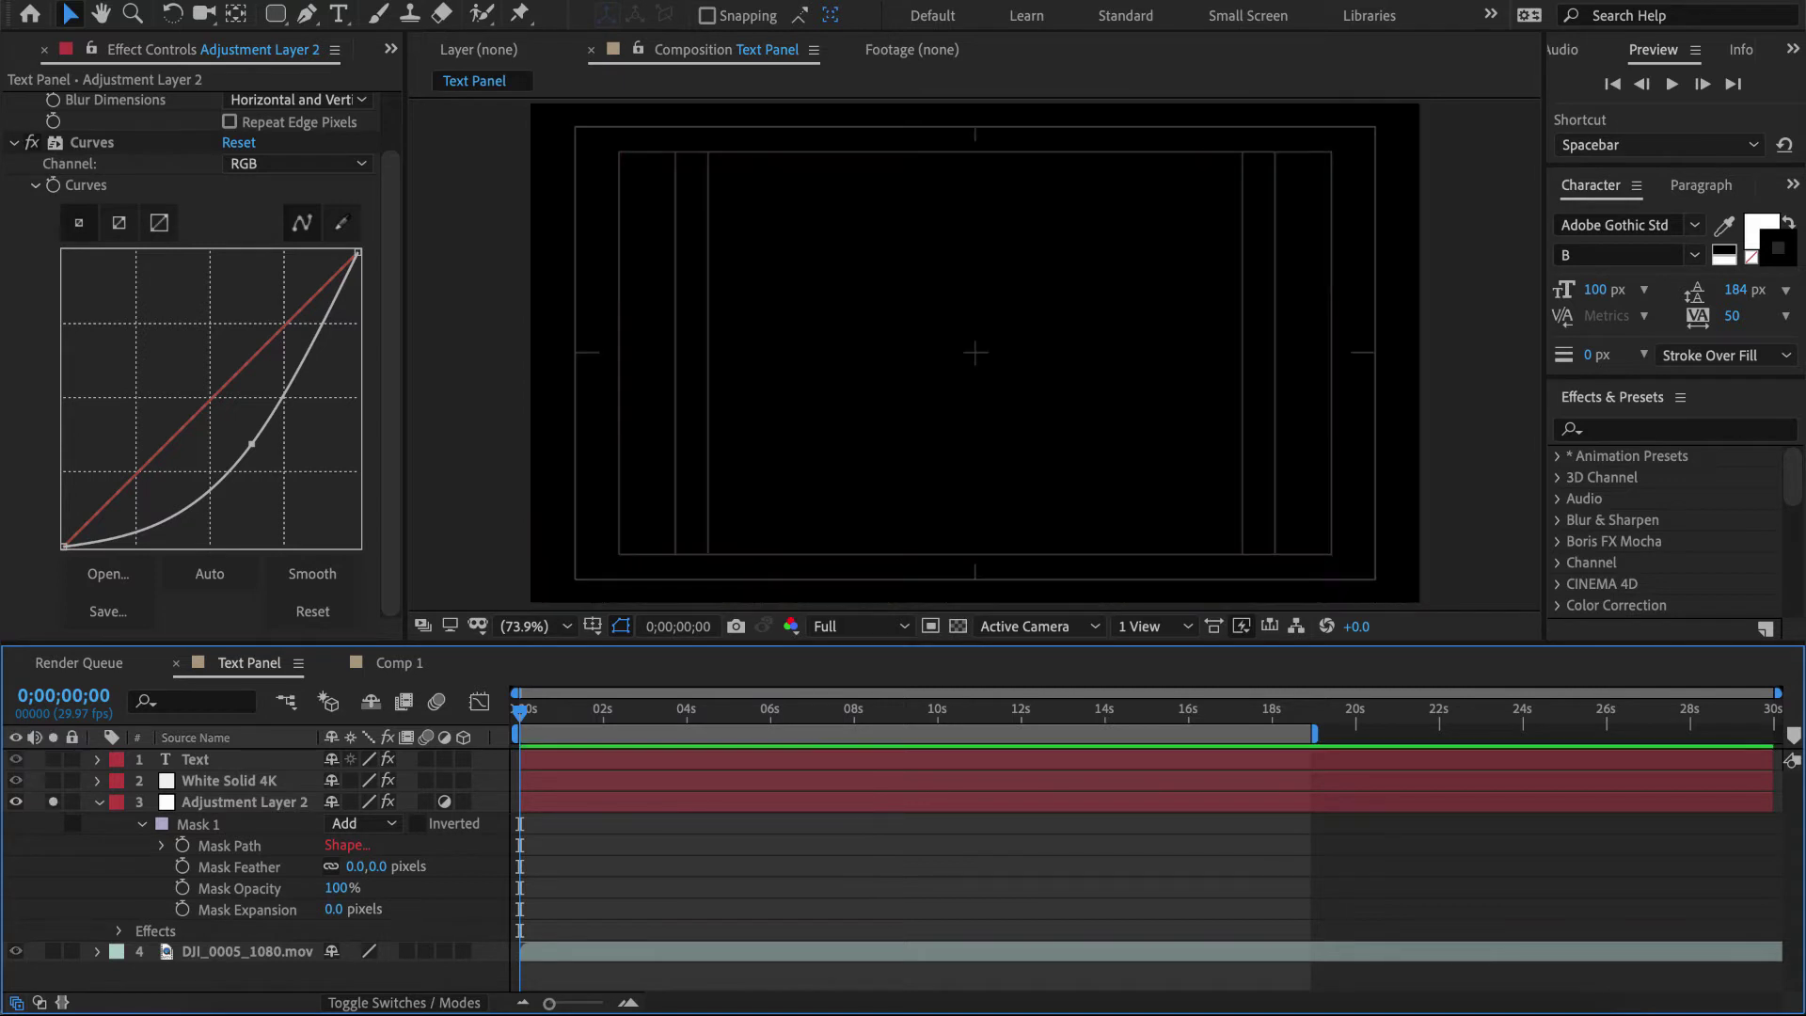
click(54, 952)
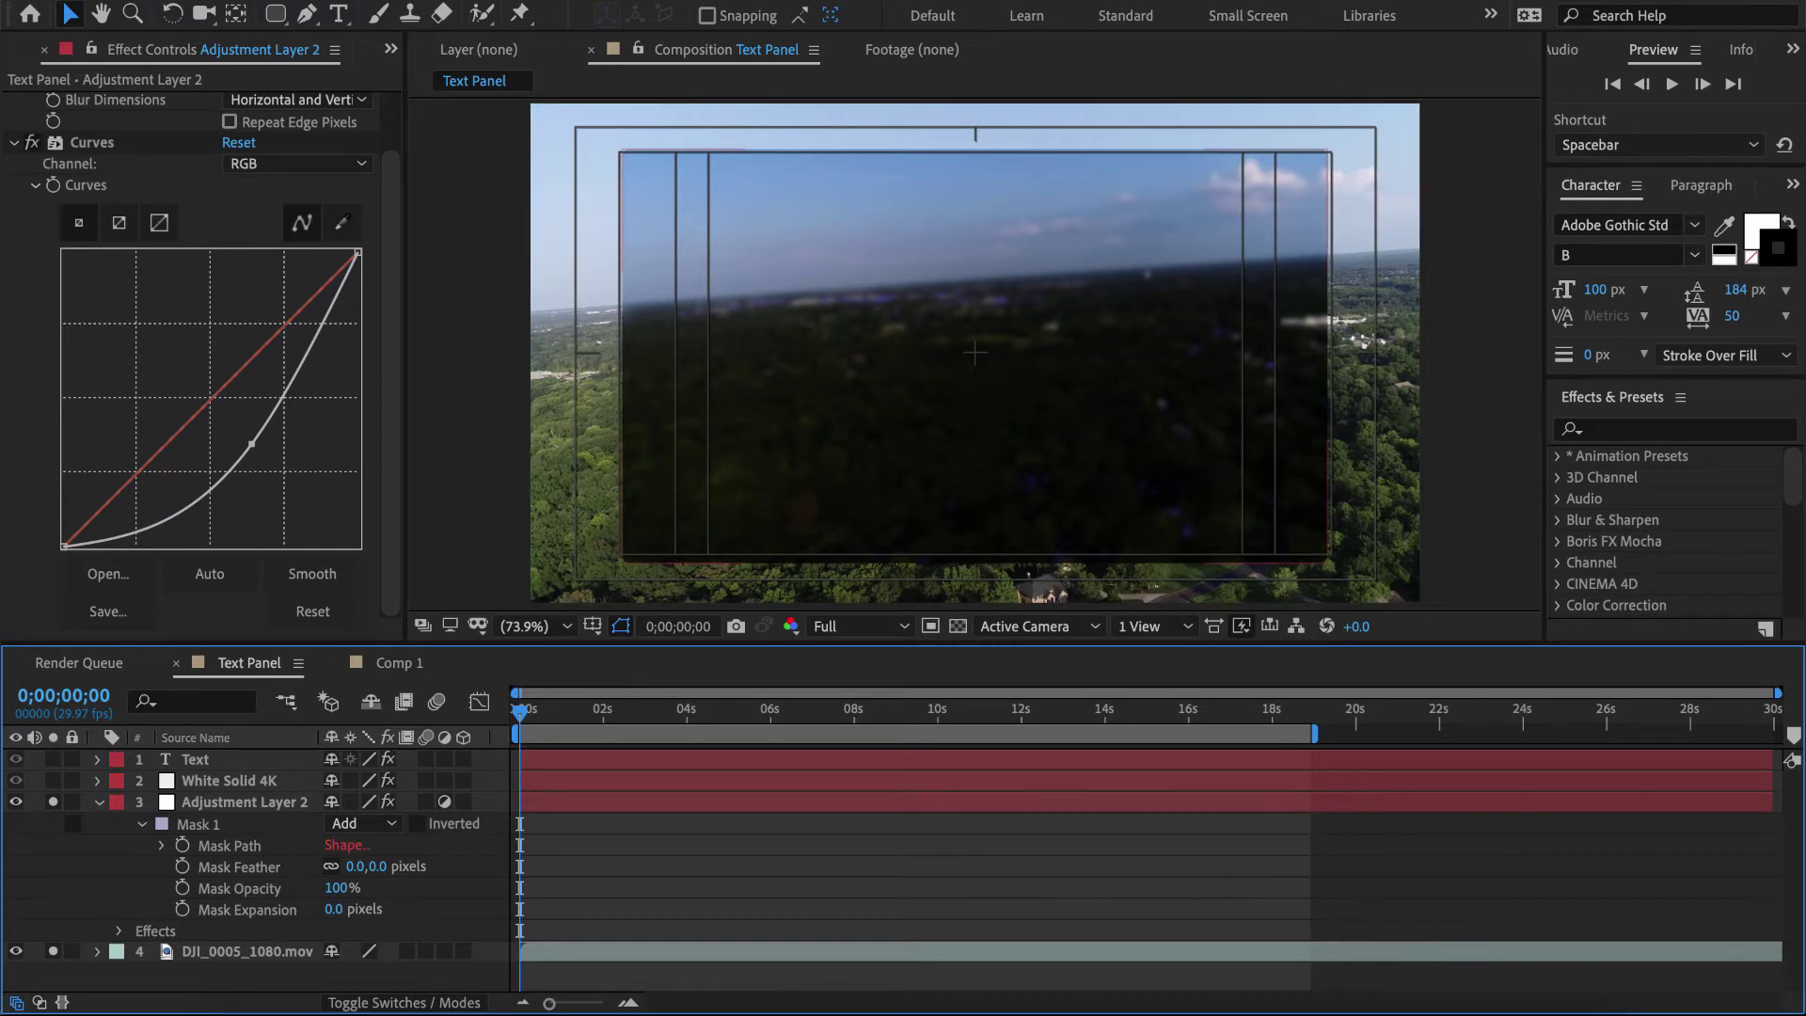
drag(52, 802, 53, 952)
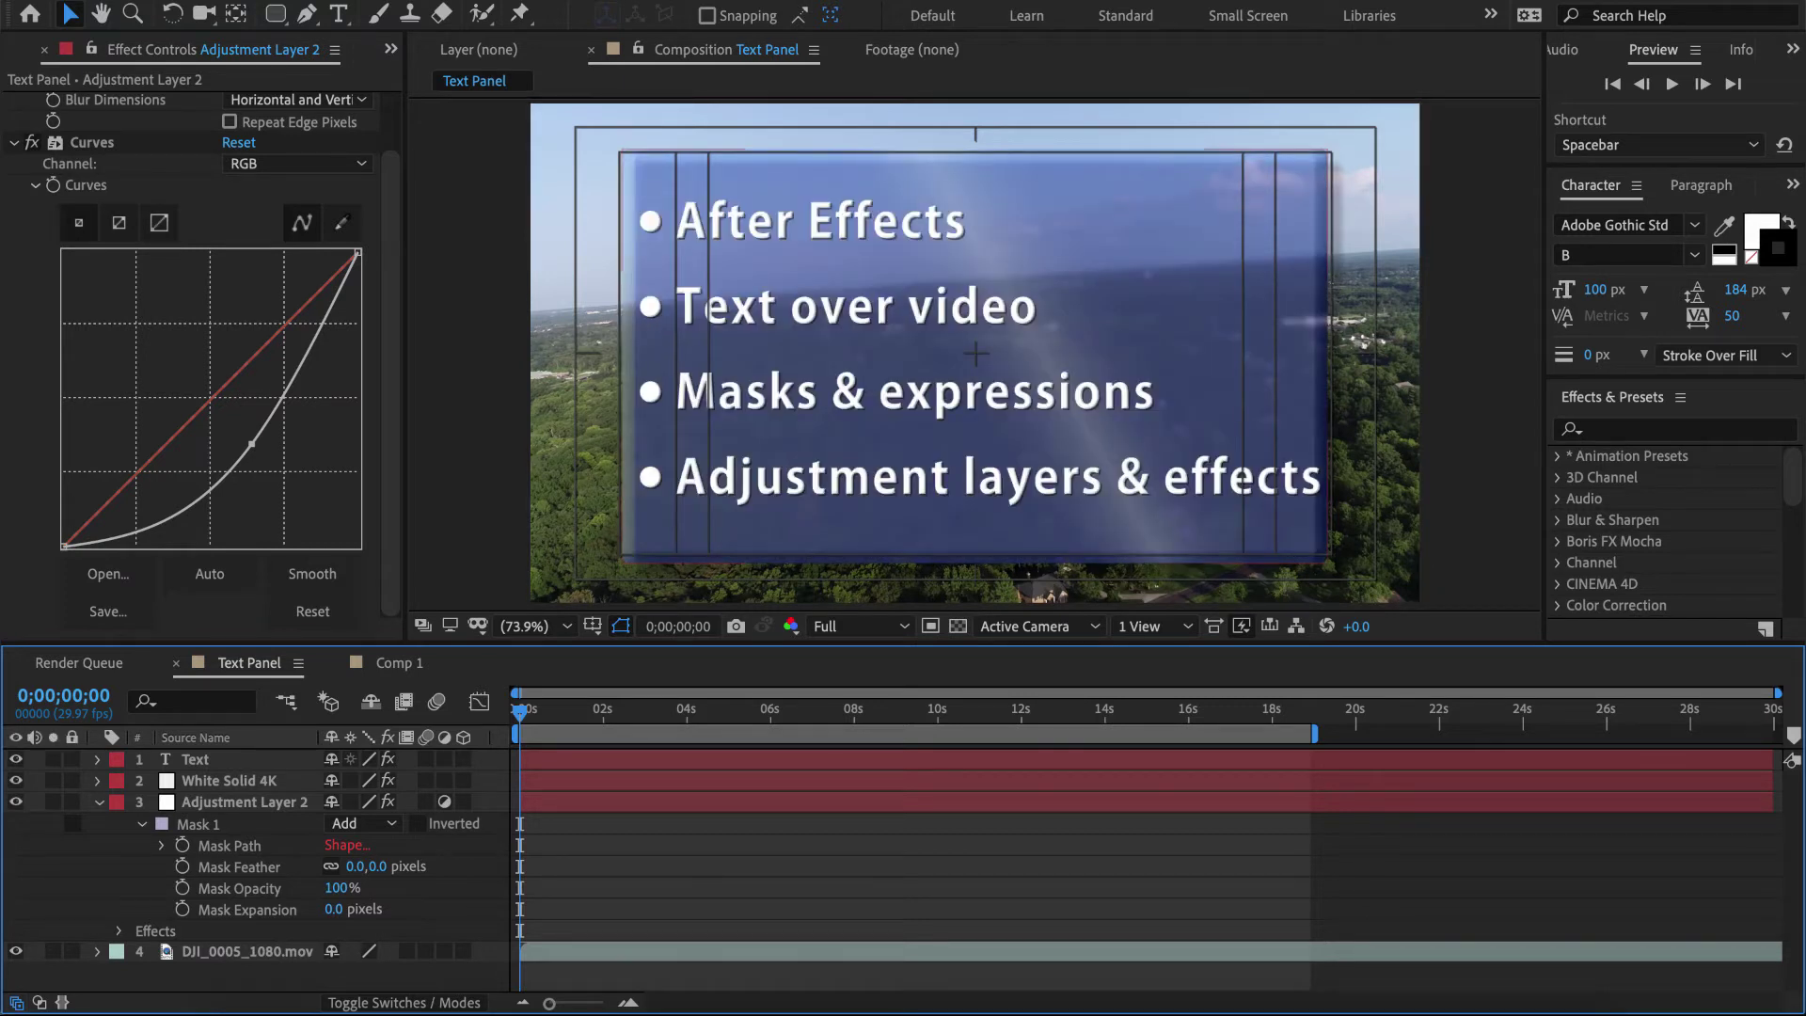
click(99, 802)
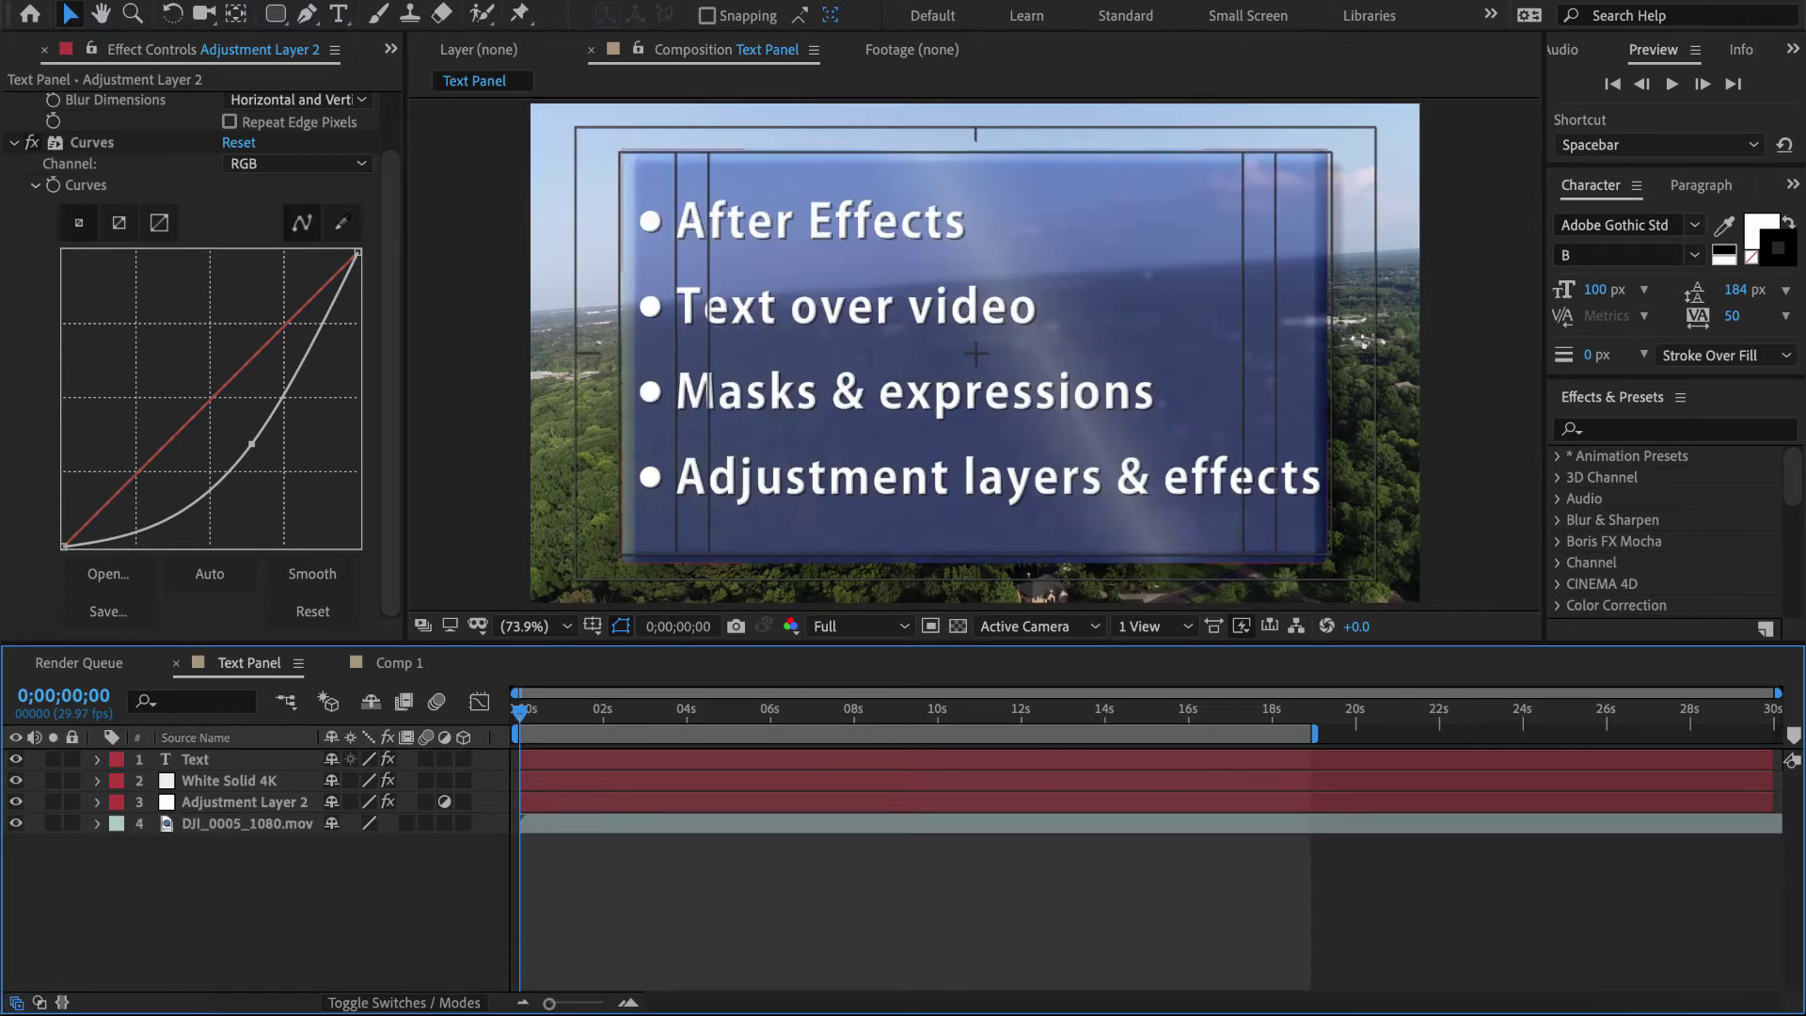
- Reveal the Text layer's mask properties, add a Mask Path keyframe and move it to about 6 seconds
click(195, 759)
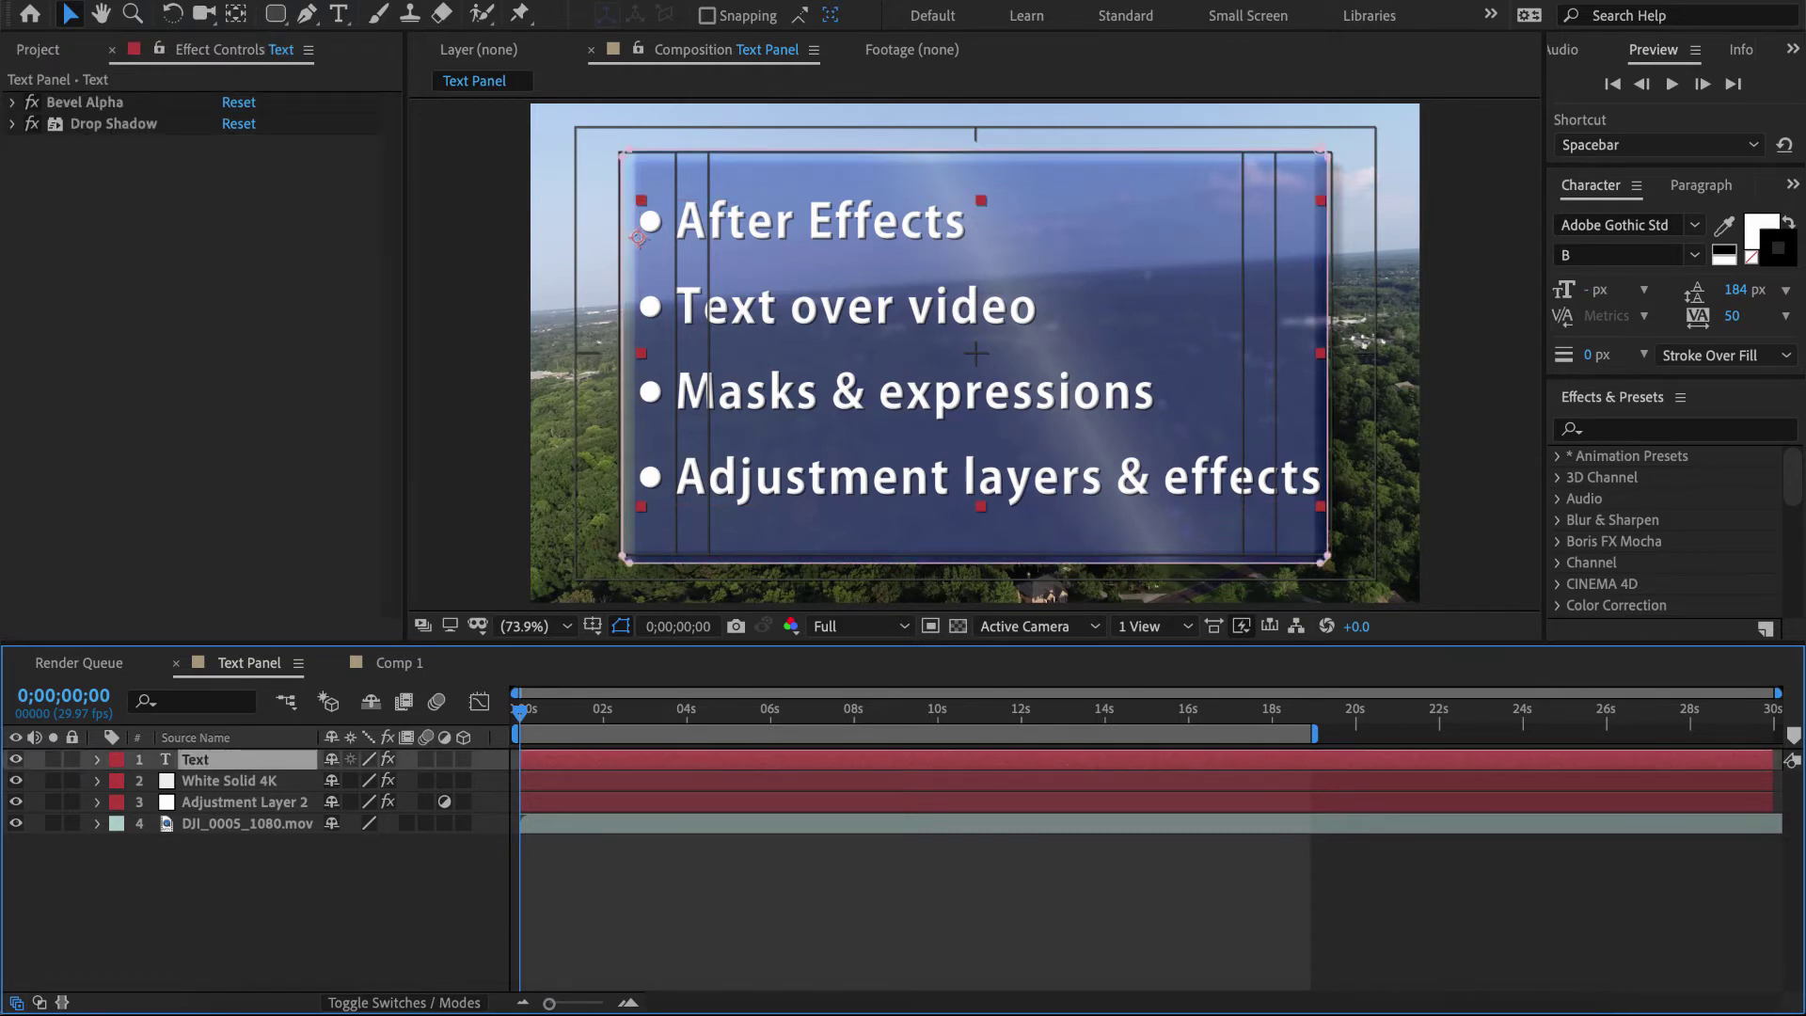
key(m)
key(m)
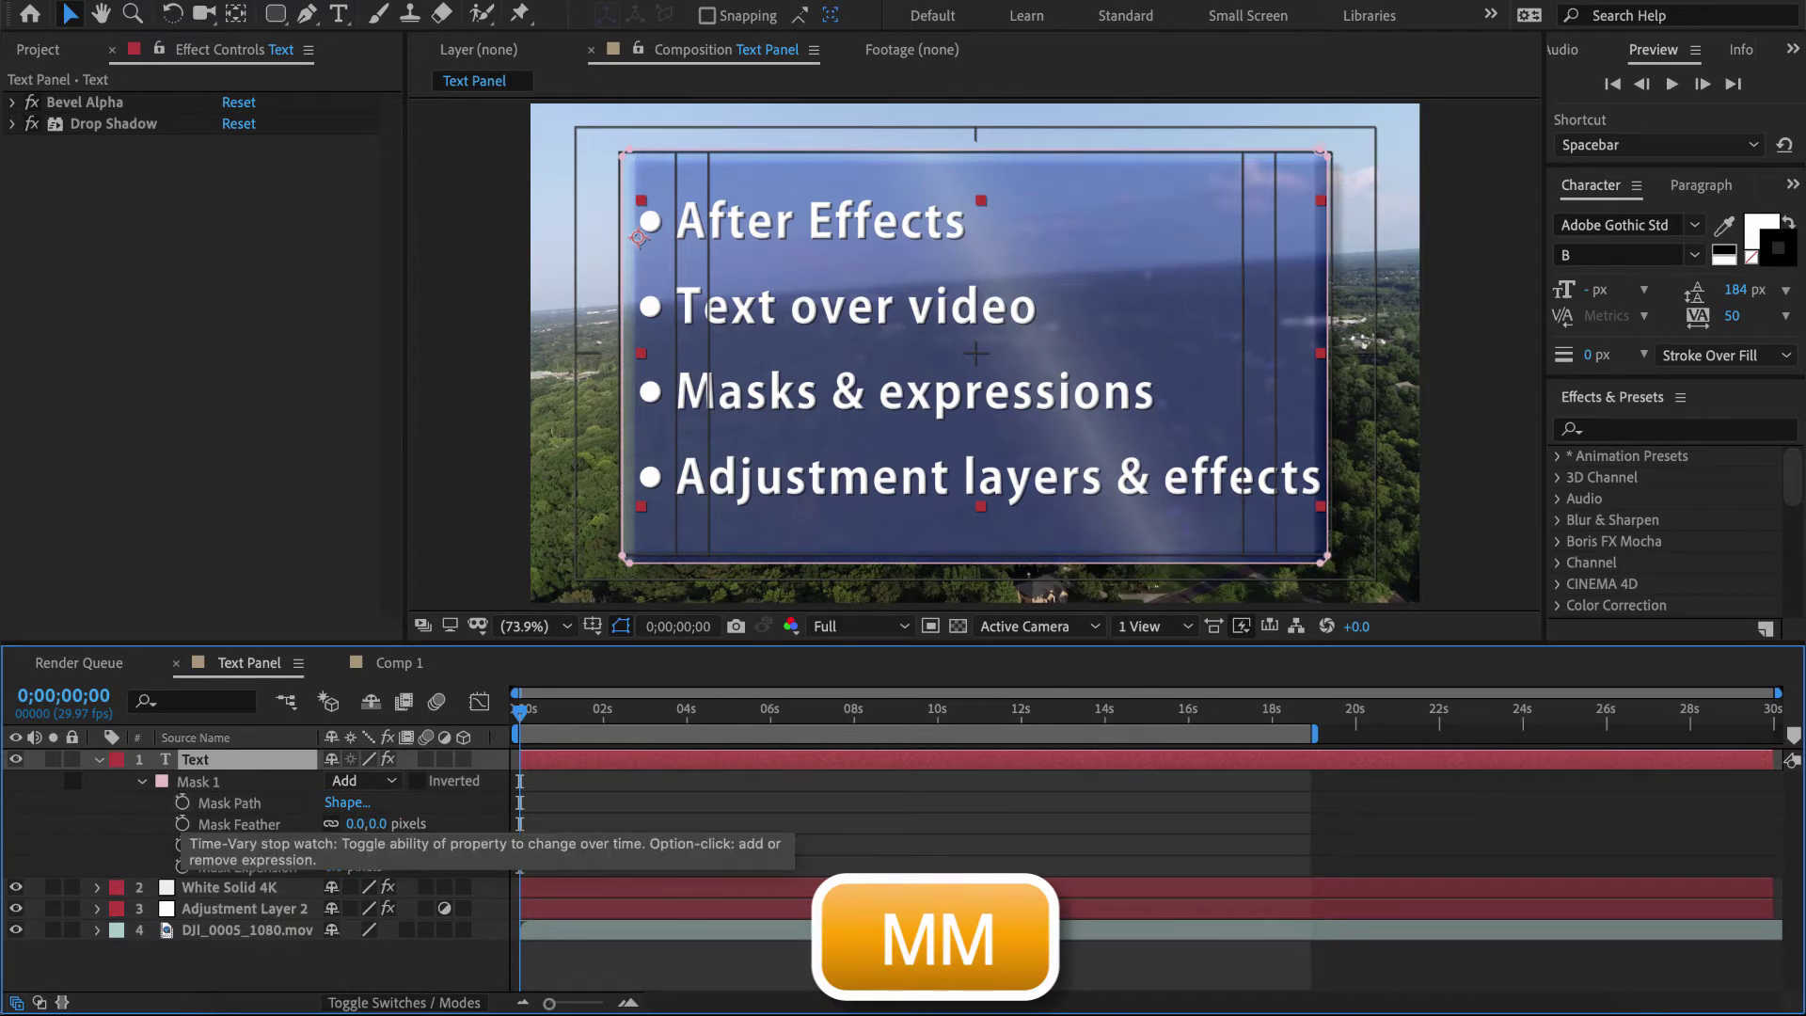
click(183, 802)
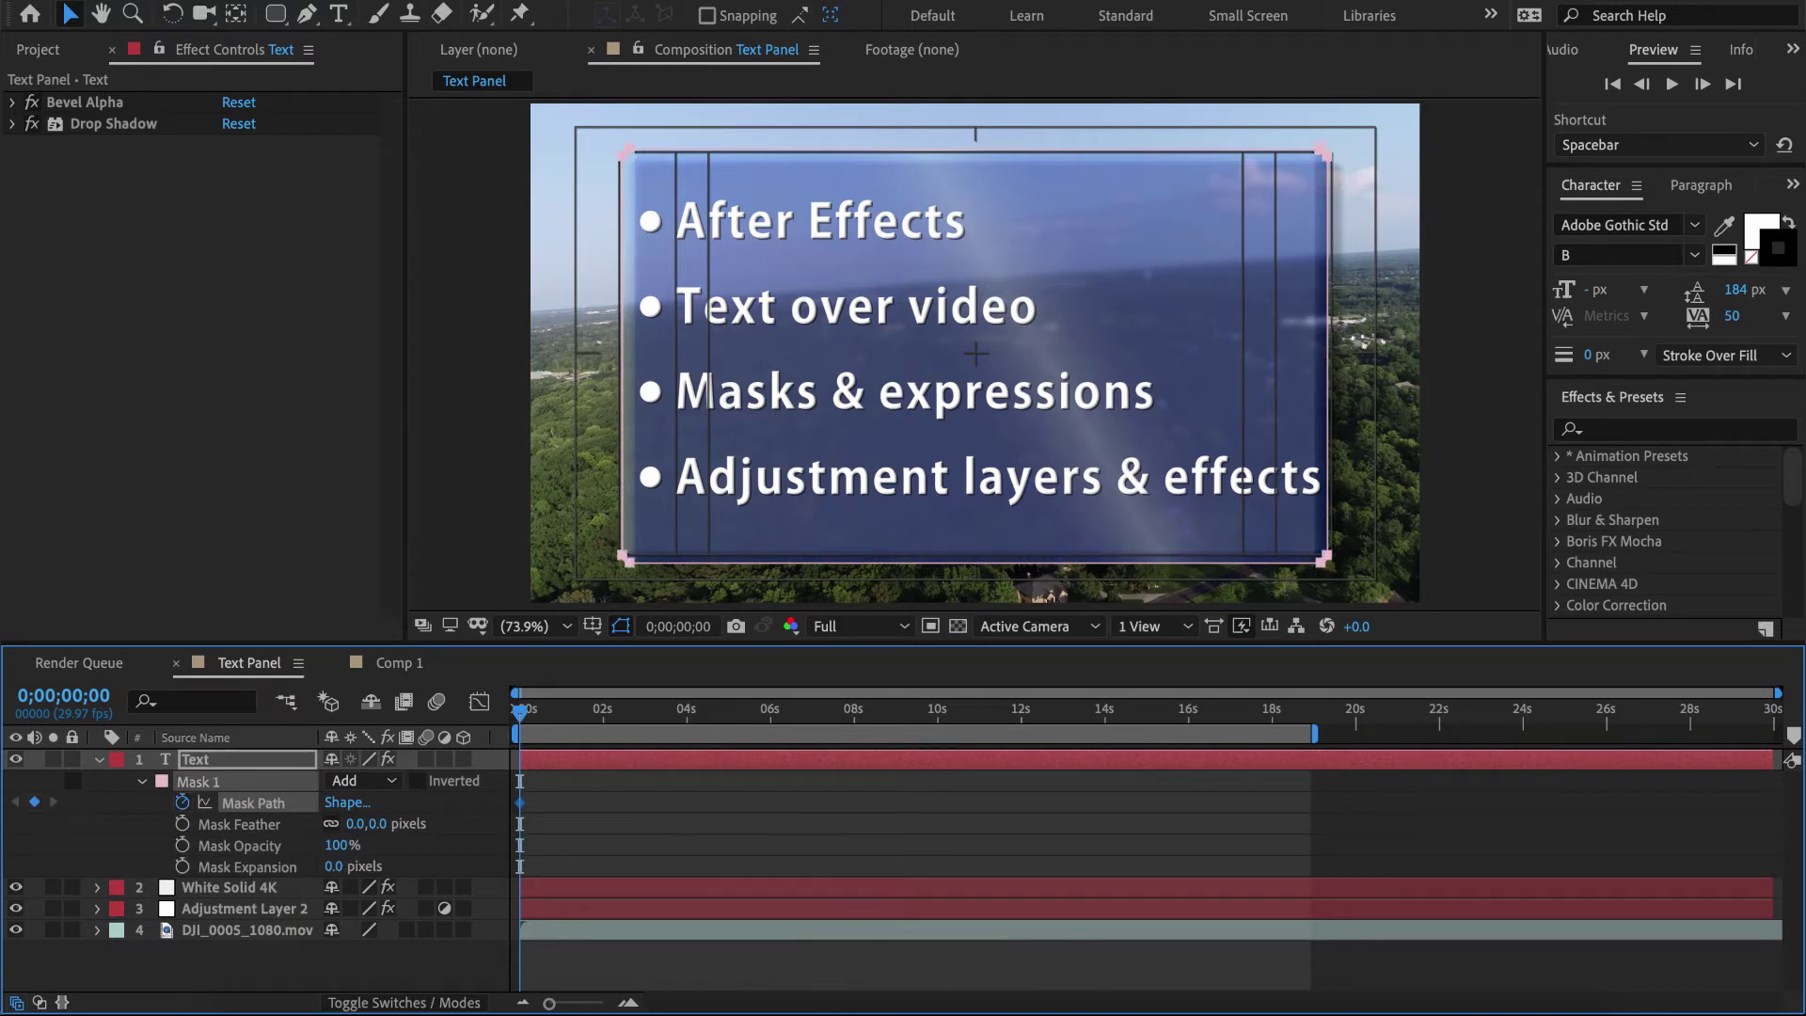
drag(520, 804, 523, 803)
drag(703, 802, 773, 803)
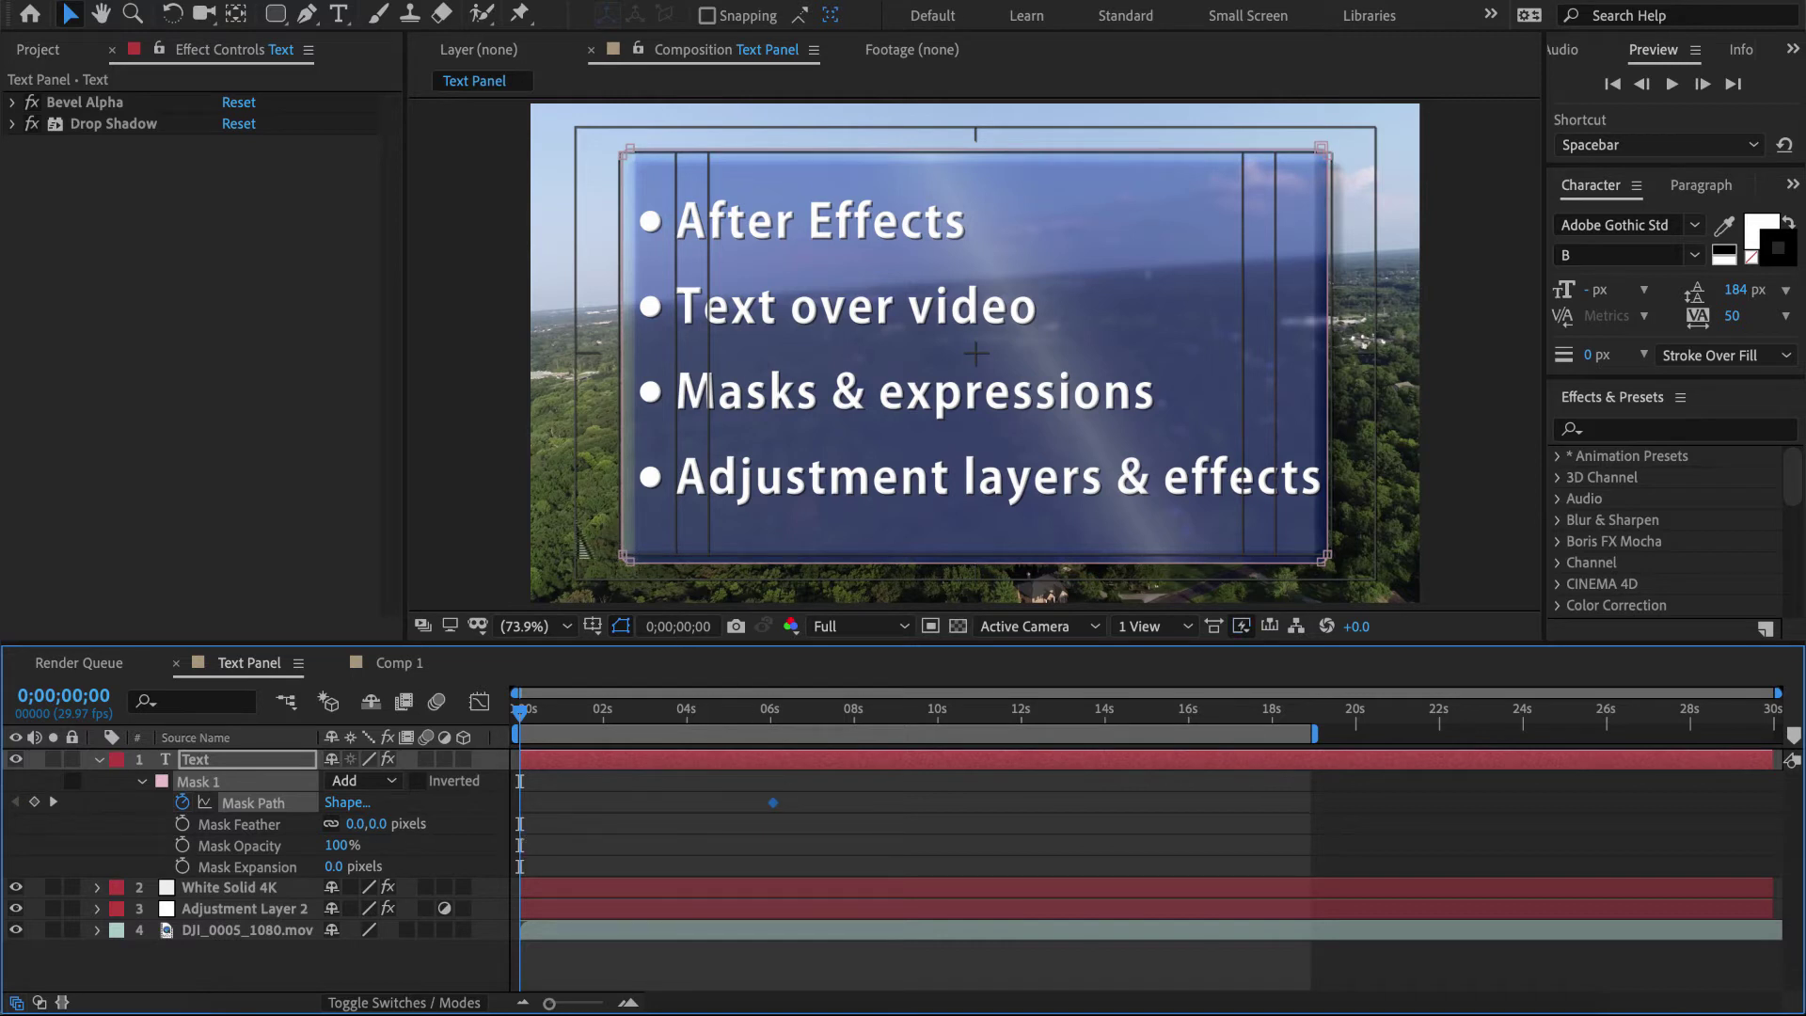
- At 0;00;00;00, raise the bottom points of the Text layer's mask until they meet its top edge, closing the panel
drag(576, 520, 1401, 606)
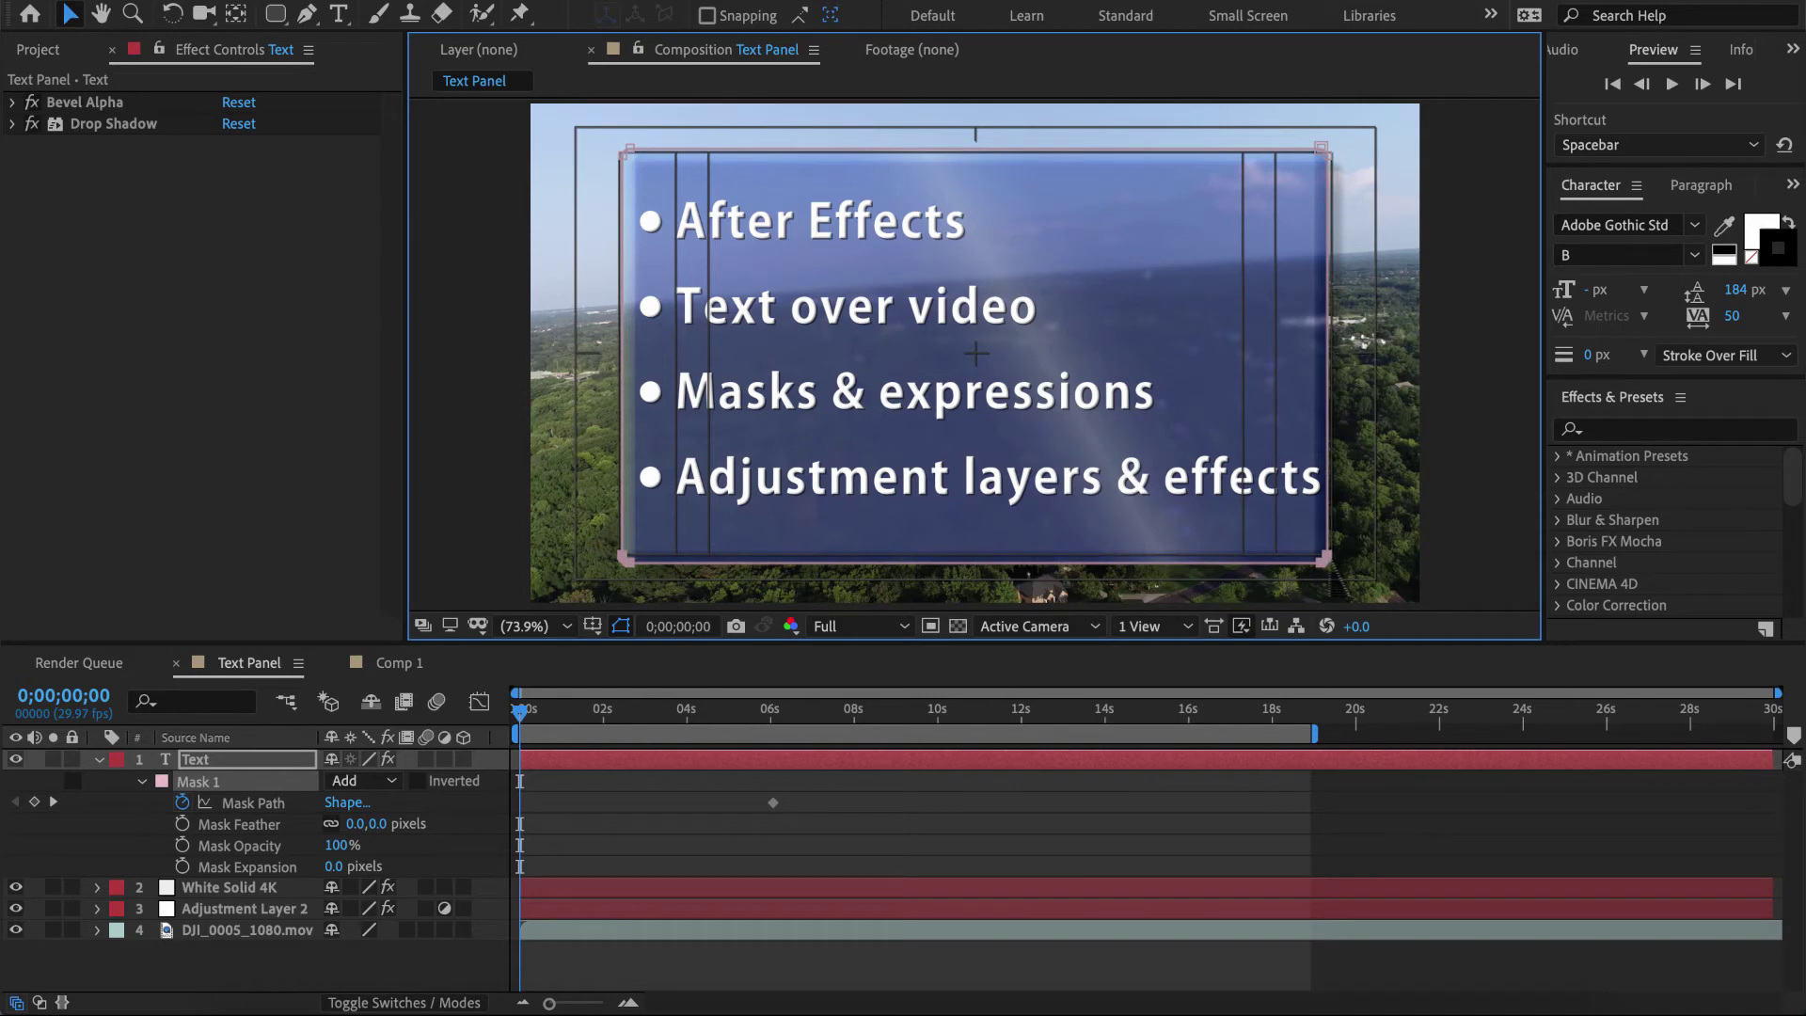
drag(1324, 559, 1324, 185)
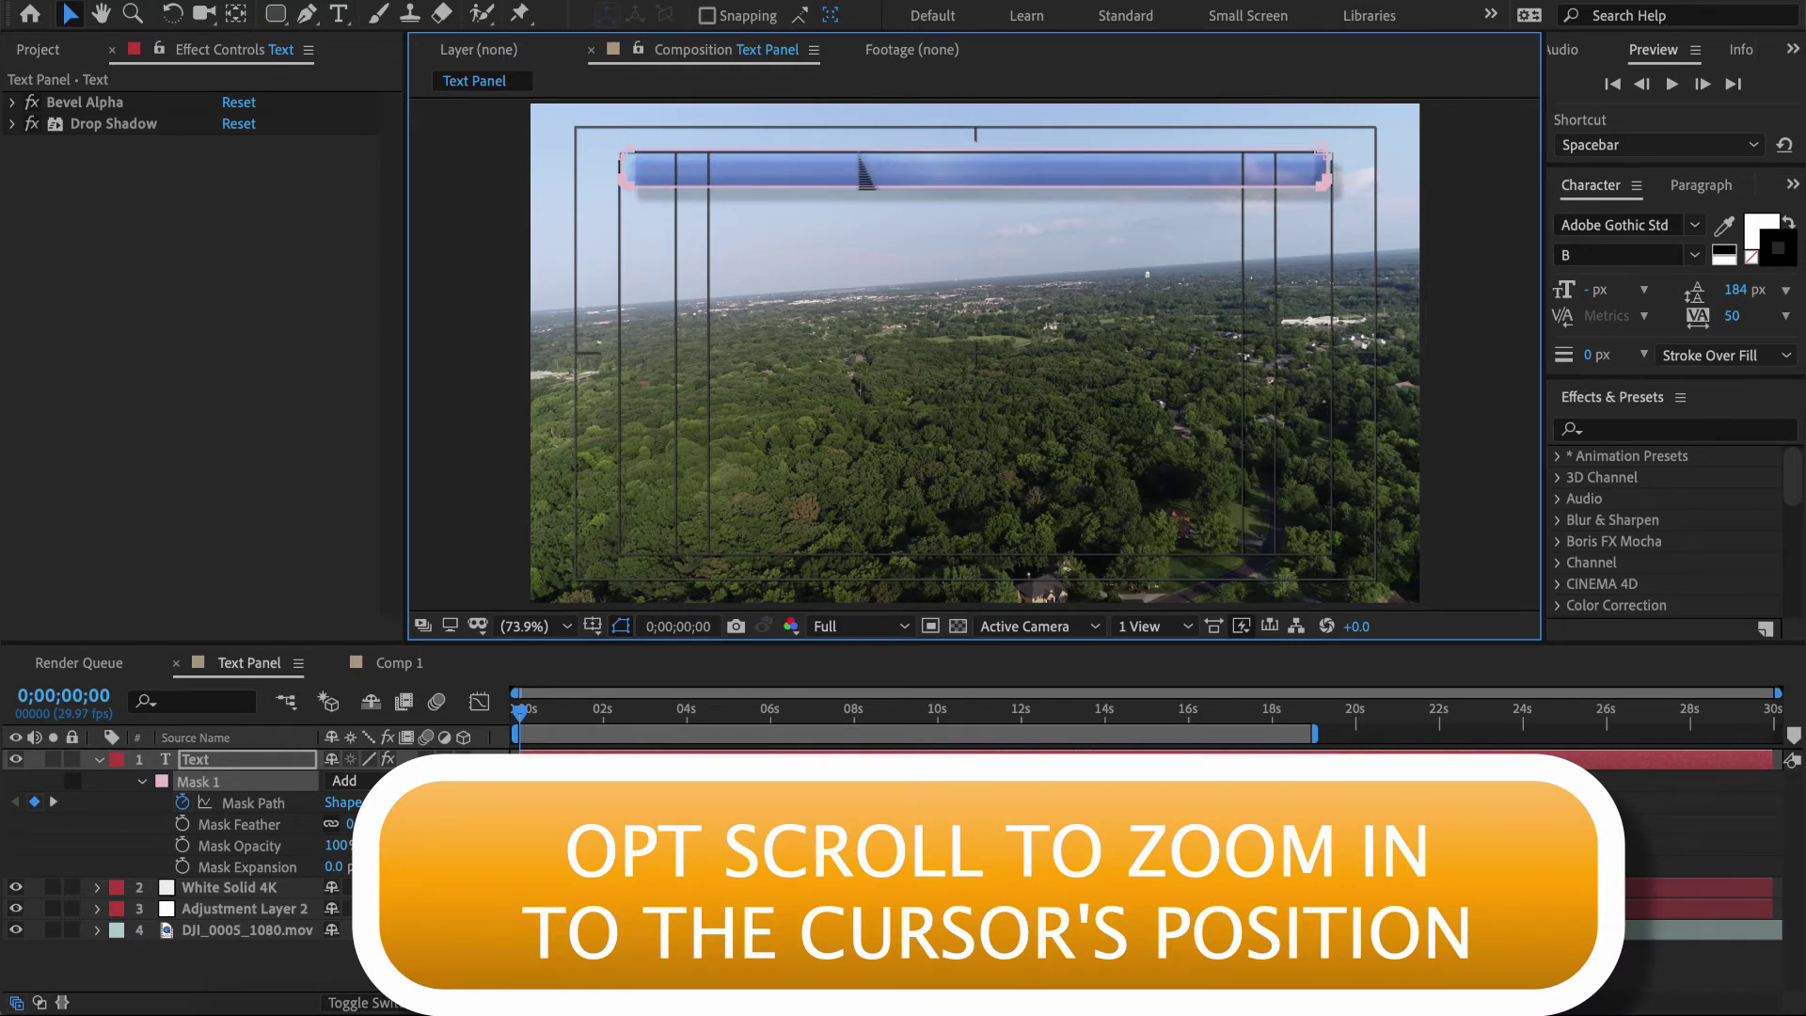
alt+scroll(860, 155, up, 5)
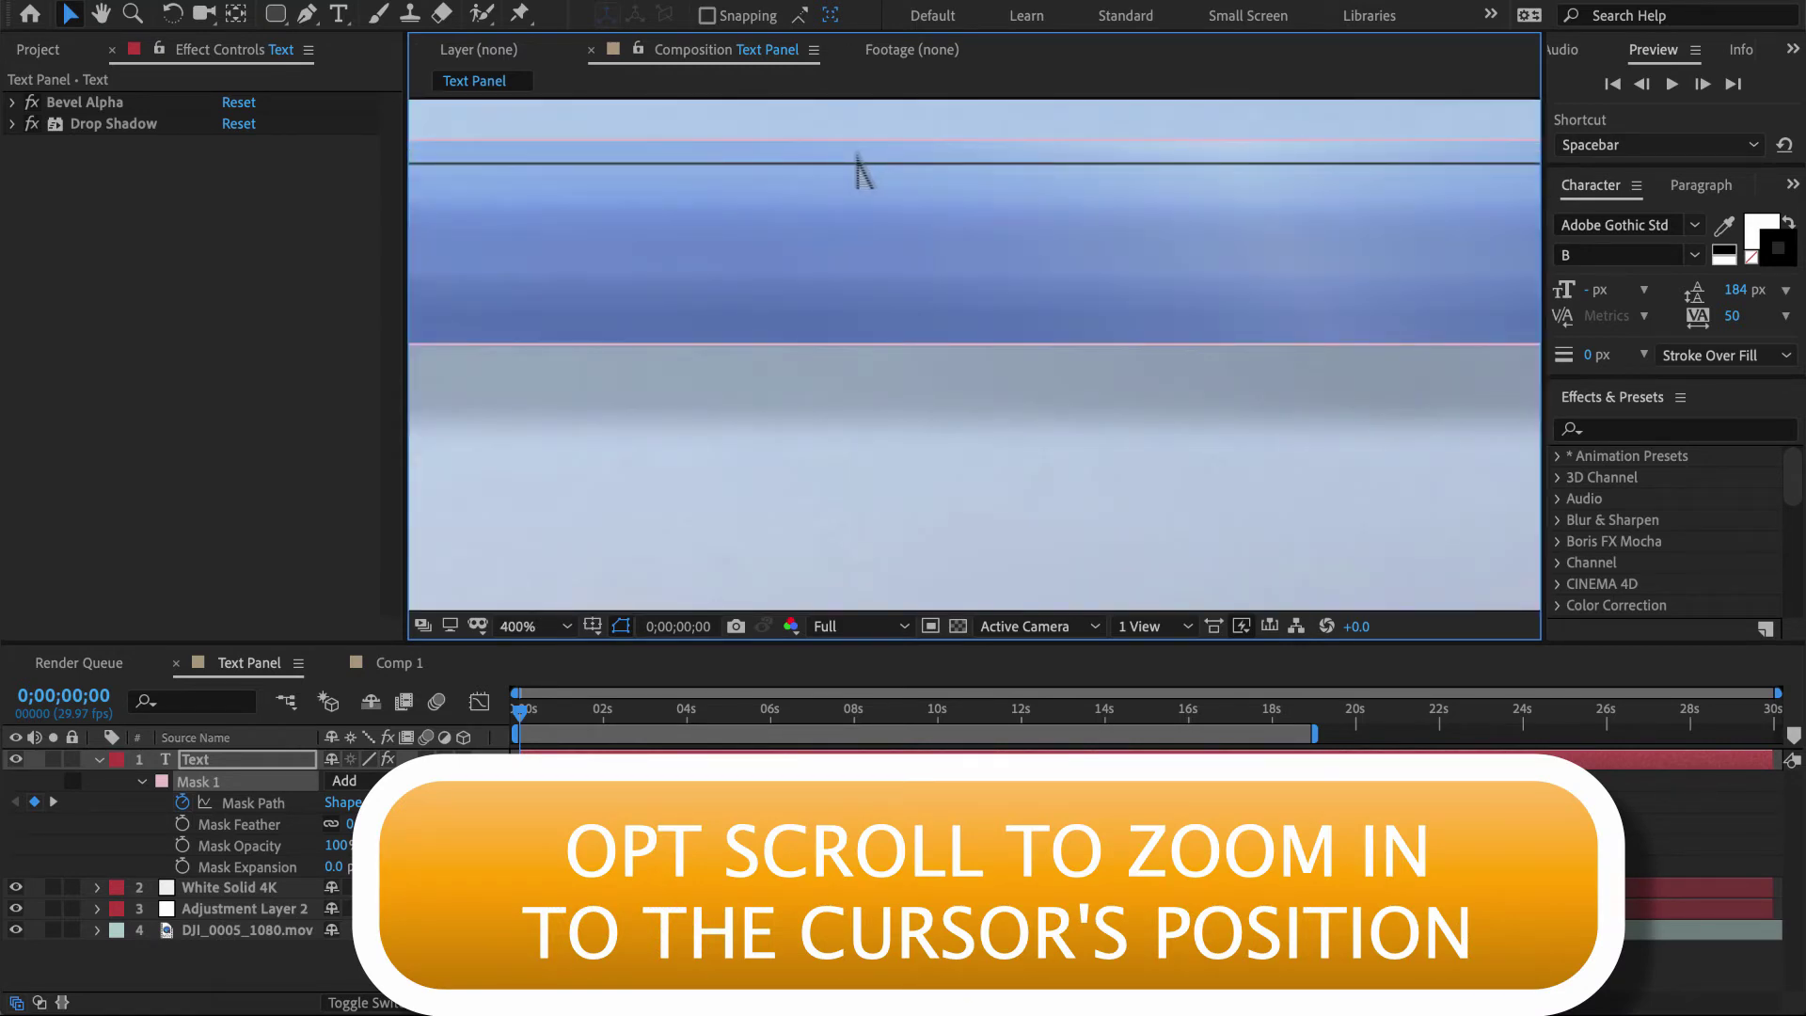
key(Up)
key(Up)
key(Up)
key(Up)
key(Up)
key(Up)
key(Up)
key(Up)
key(Up)
key(Up)
key(Up)
key(Up)
key(Up)
key(Up)
key(Up)
key(Up)
key(Up)
key(Up)
key(Up)
key(Up)
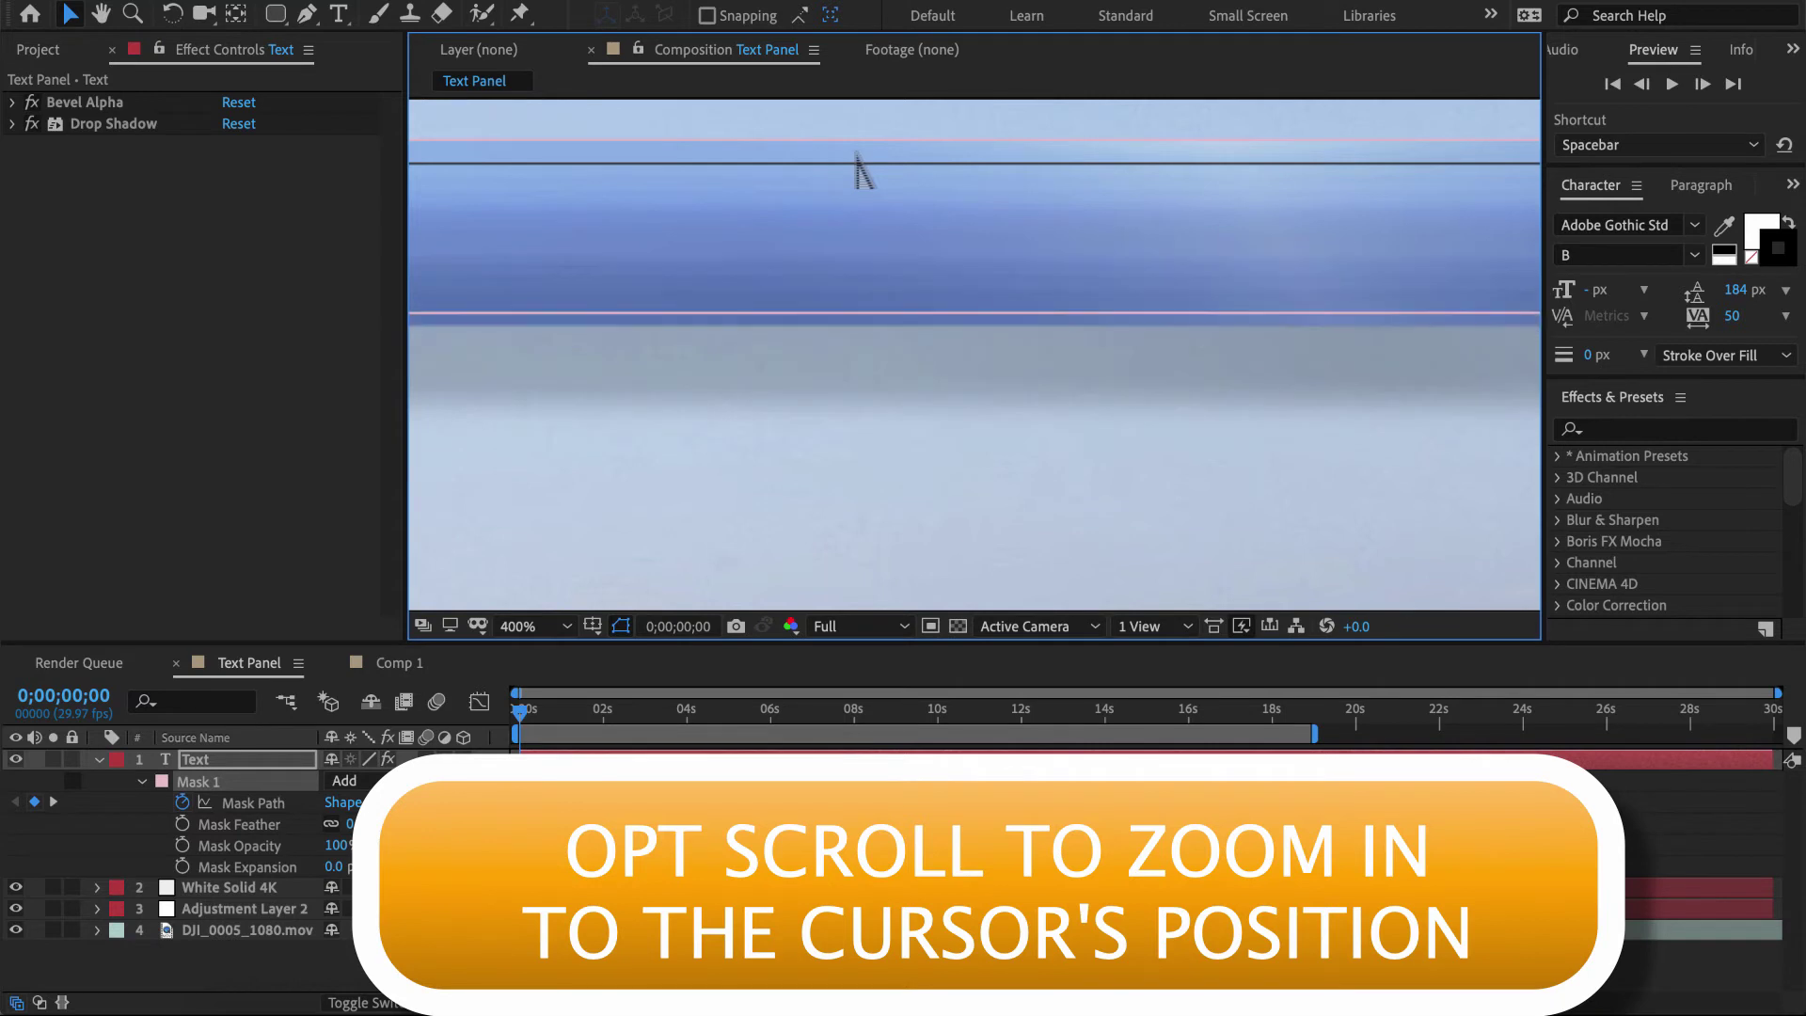
key(Up)
key(Up)
key(Up)
key(Up)
key(Up)
key(Up)
key(Up)
key(Up)
key(Up)
key(Up)
key(Up)
key(Up)
key(Up)
key(Up)
key(Up)
key(Up)
key(Up)
key(Up)
key(Up)
key(Up)
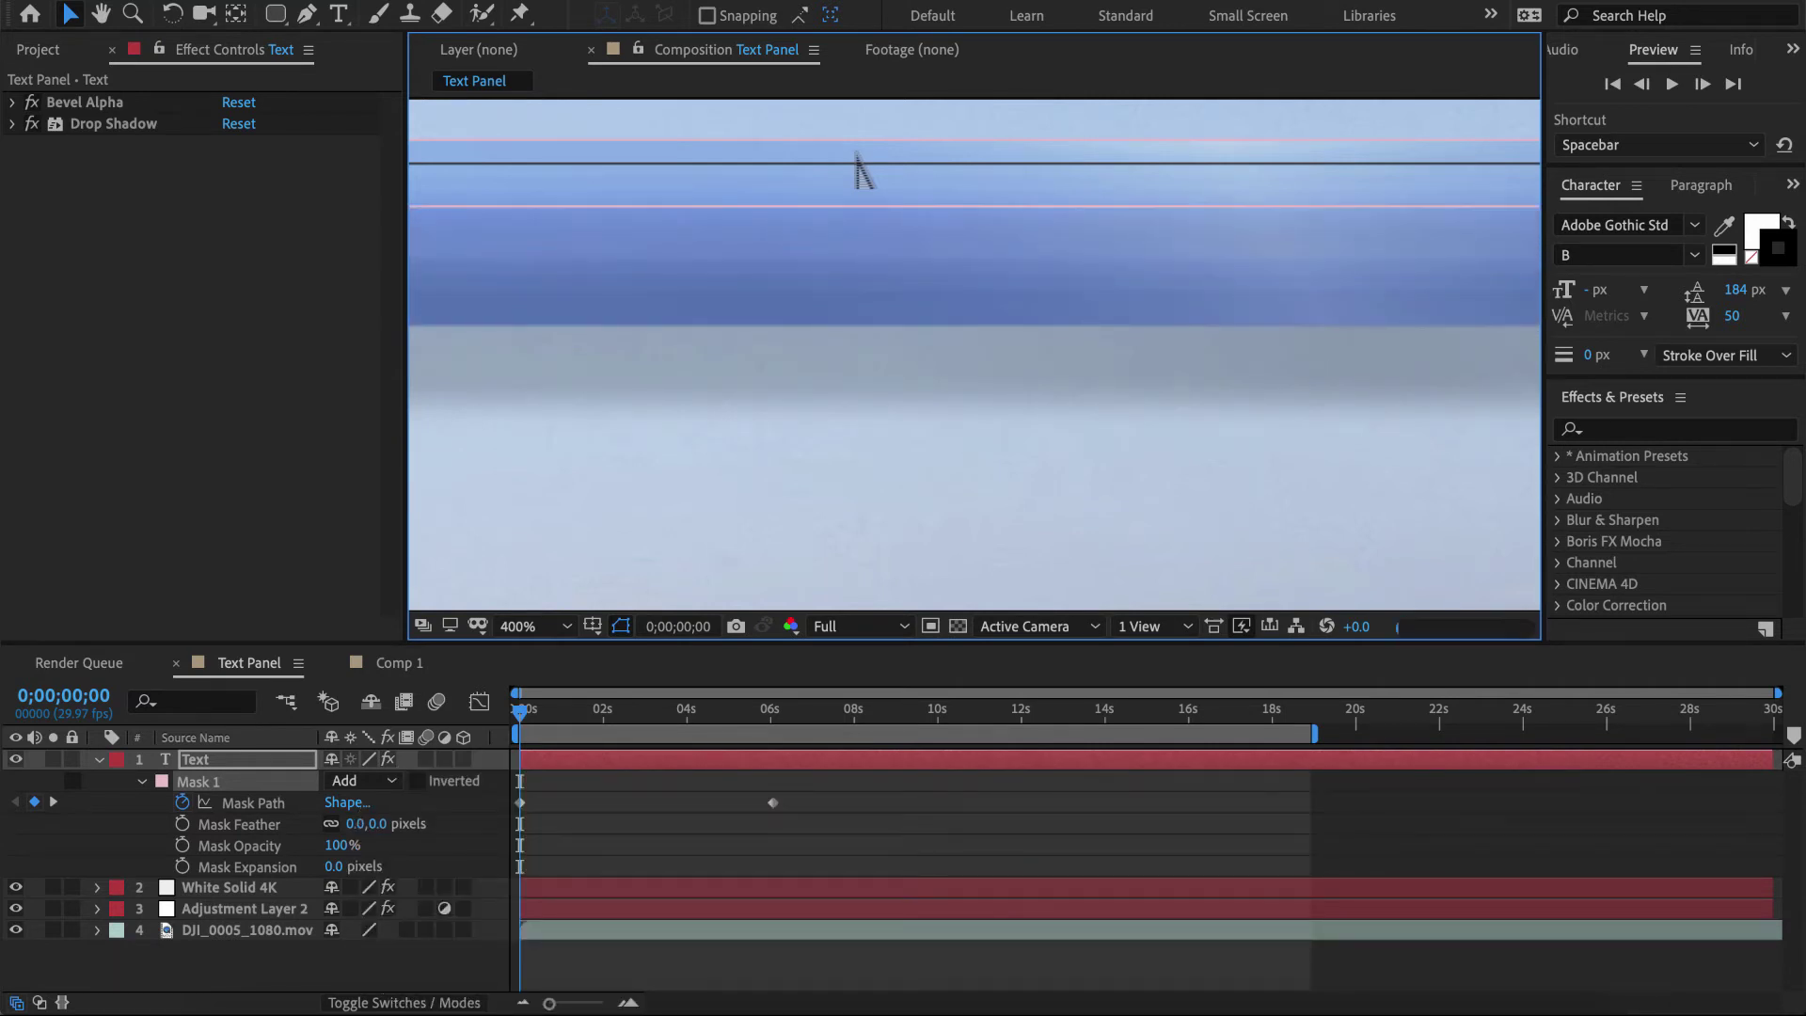
key(Up)
key(Up)
key(Up)
key(Up)
key(Up)
key(Up)
key(Up)
key(Up)
key(Up)
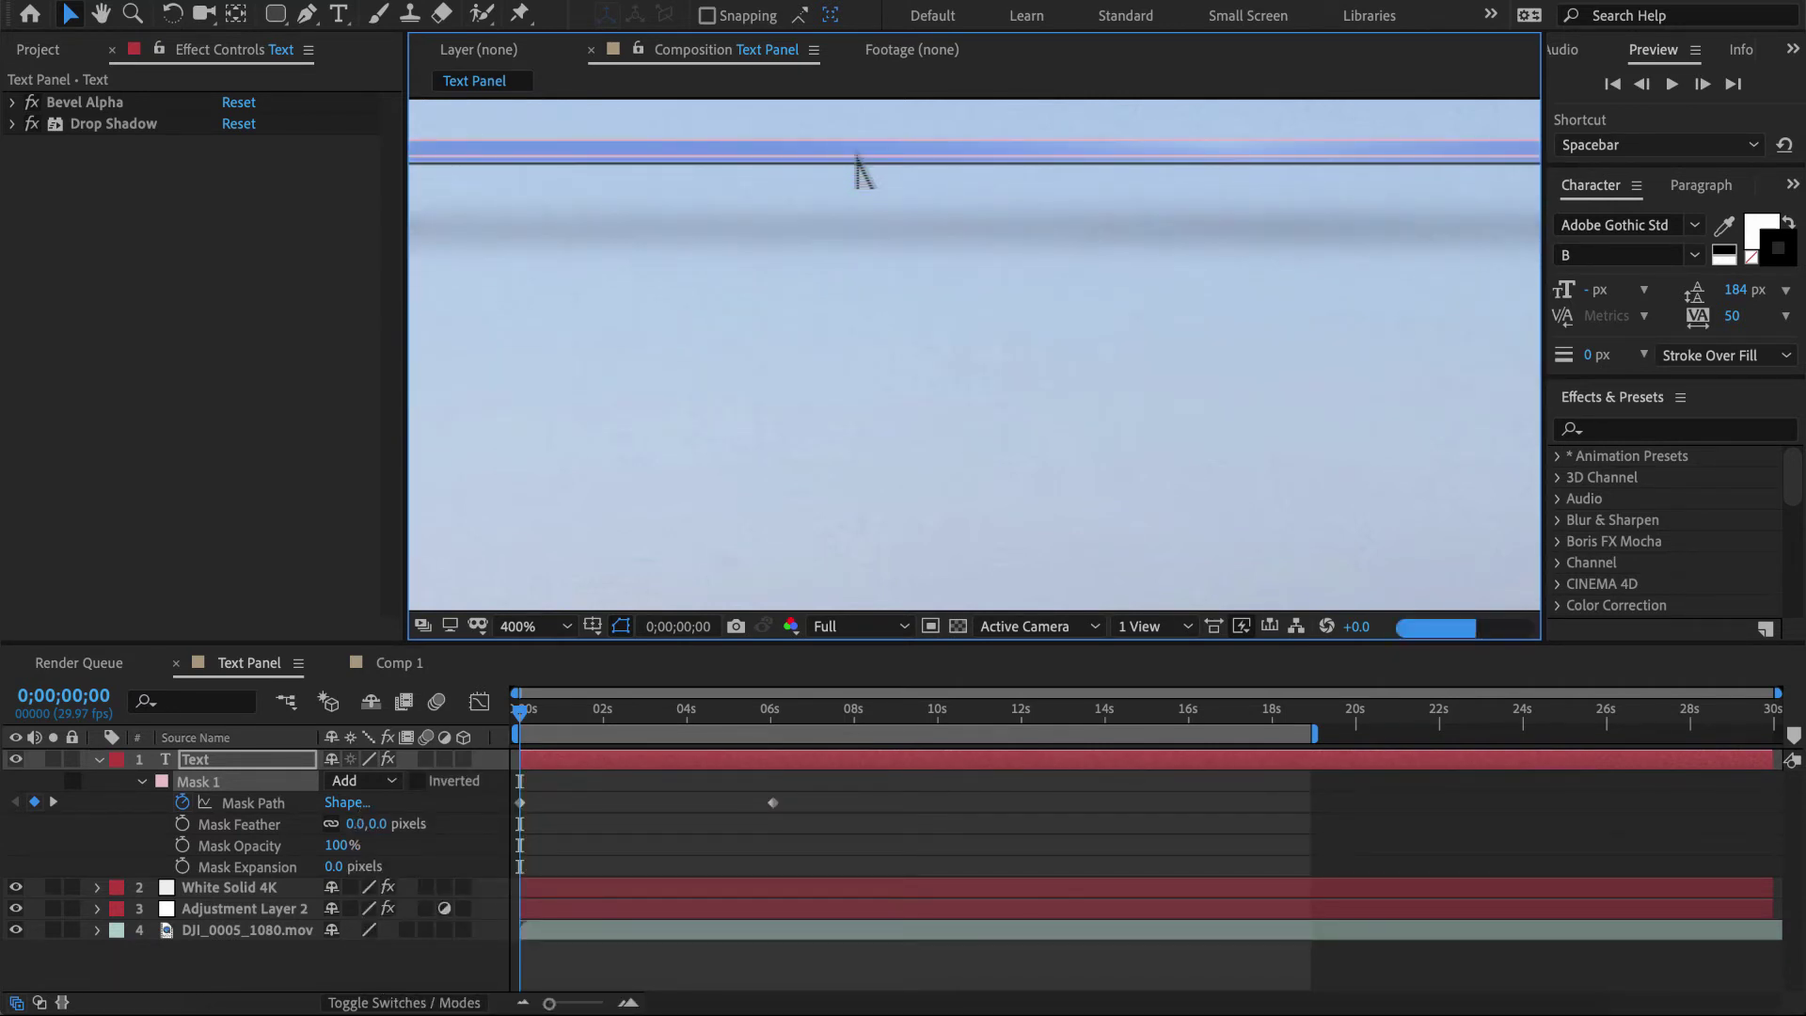
key(Up)
key(Up)
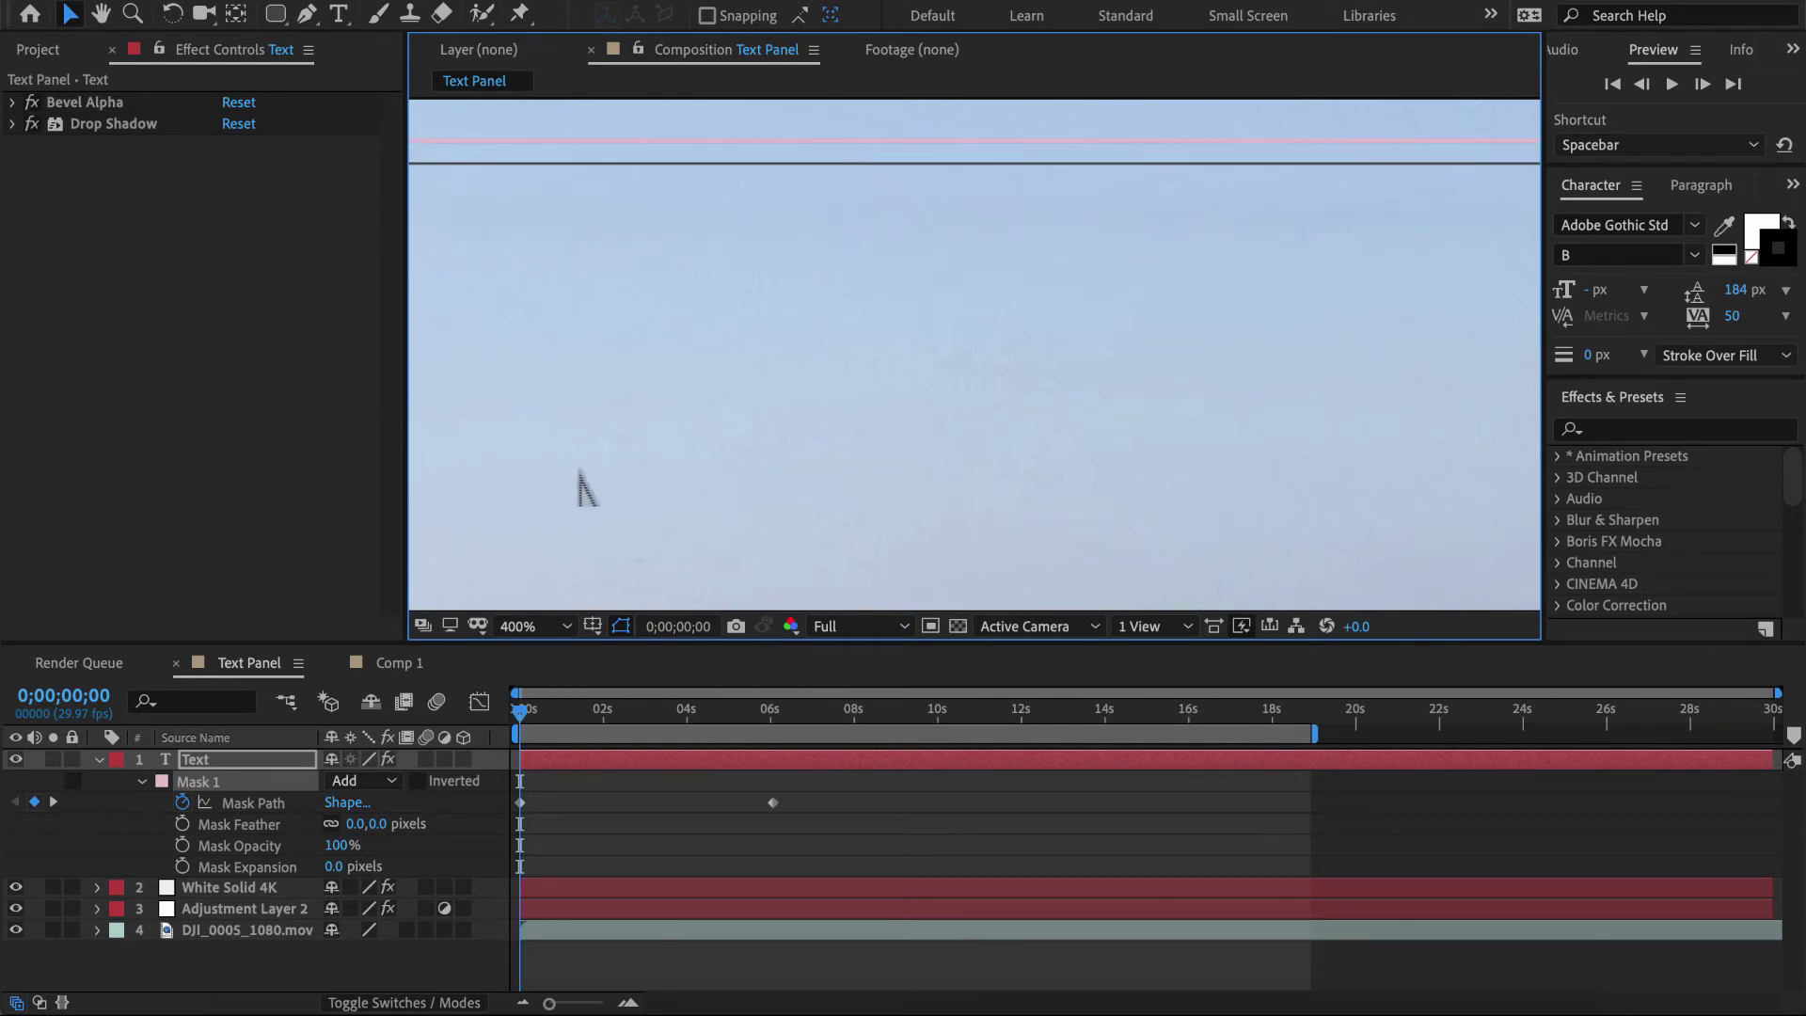
key(shift+slash)
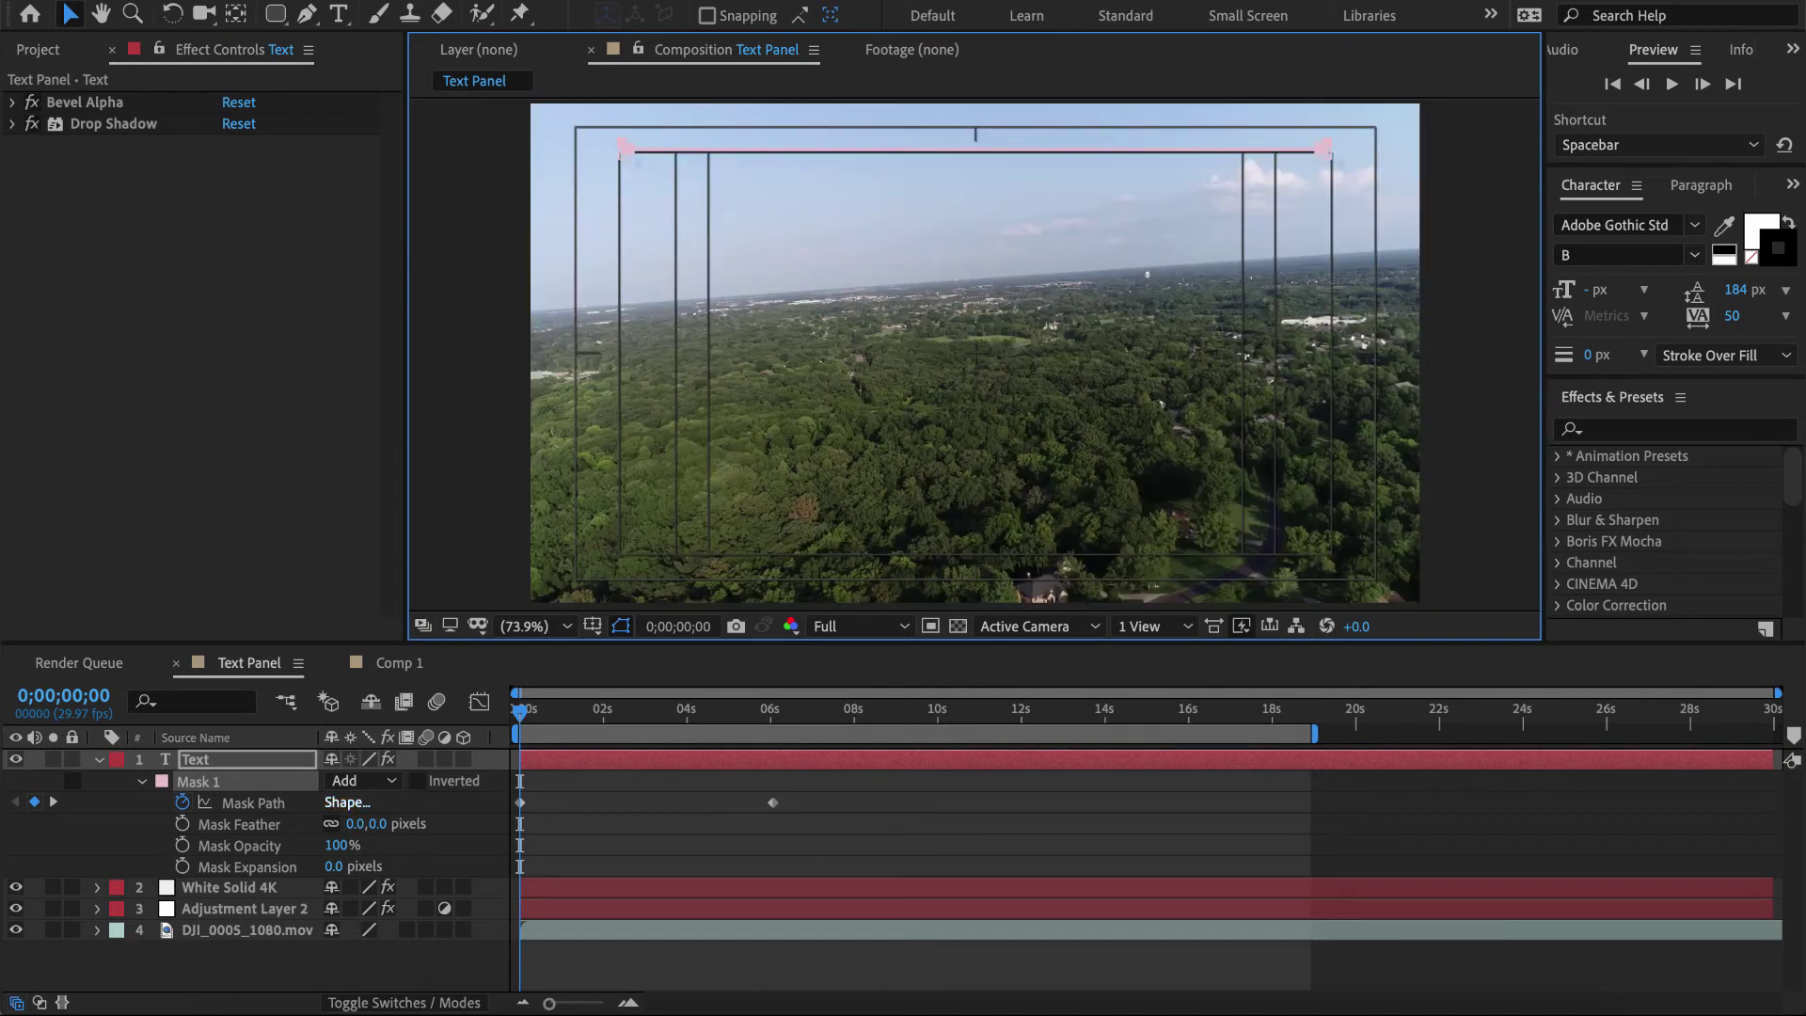
- Preview the animated mask reveal past the 6-second keyframe and return to the start of the composition
key(space)
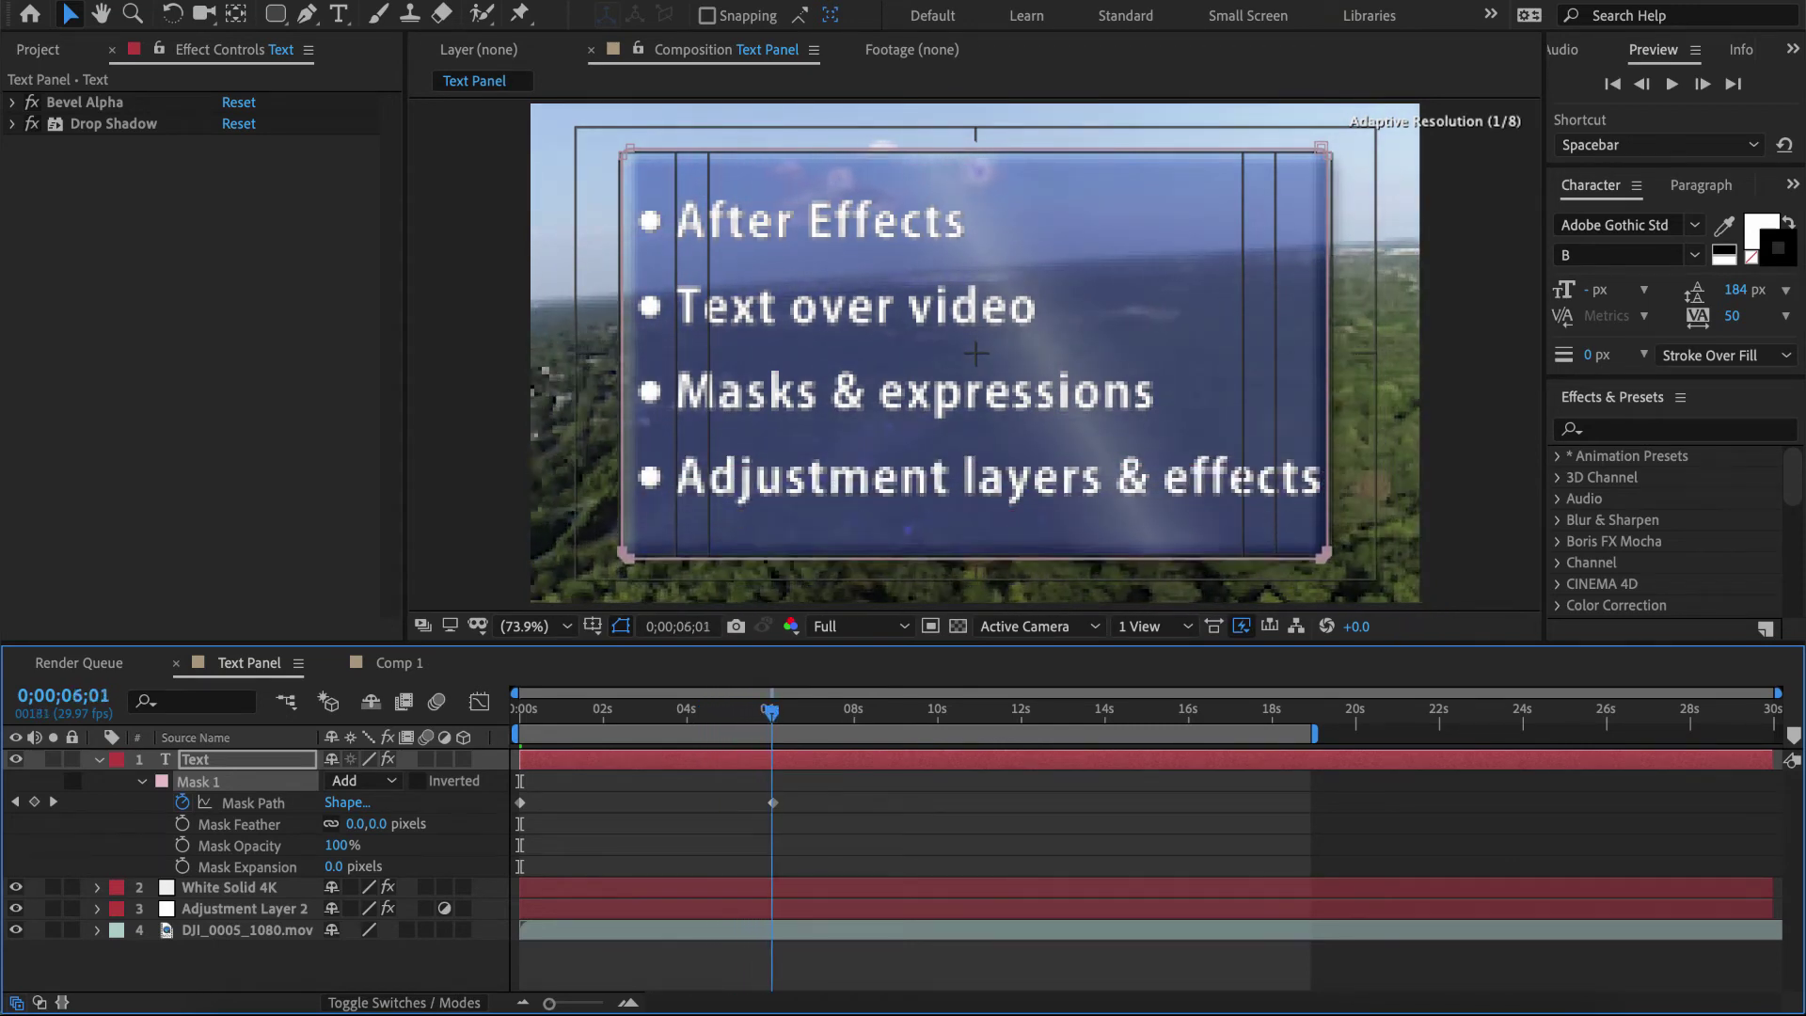
key(space)
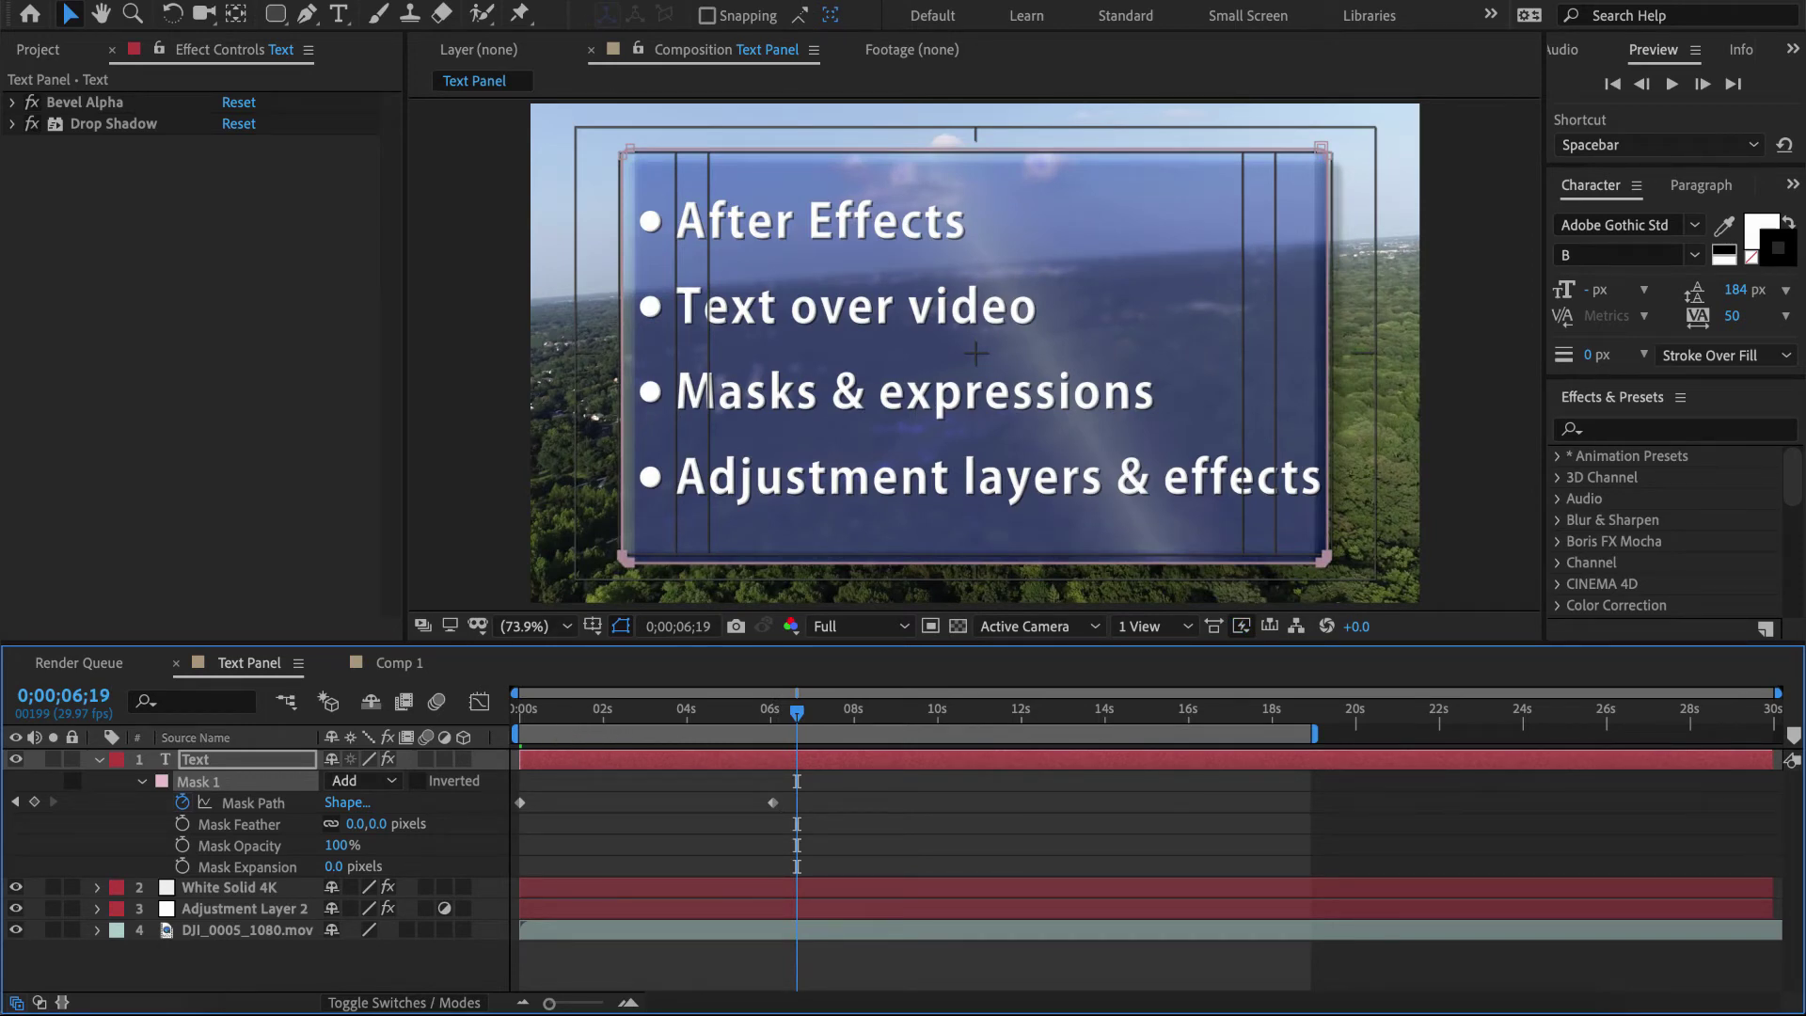
drag(533, 712, 517, 712)
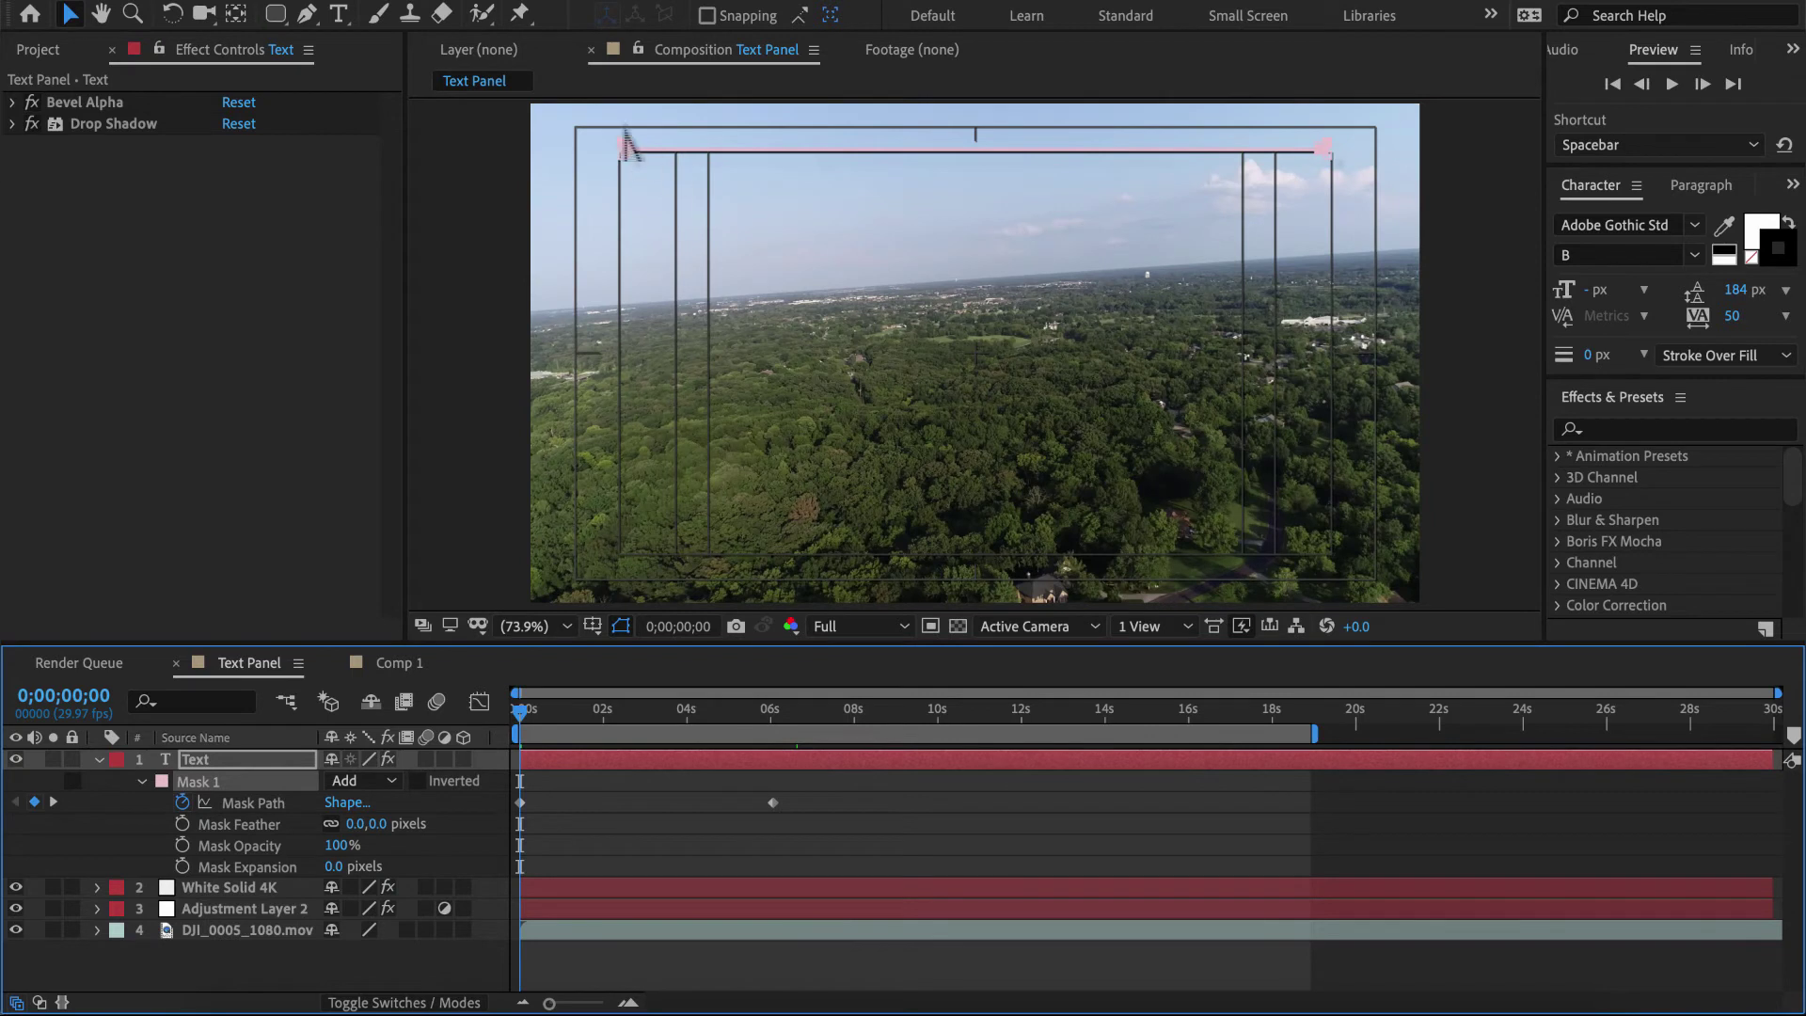
- Set the Text layer's Opacity to 0% at 0;00;00;00, with its full-opacity keyframe at frame 3, hiding the closed panel
scroll(622, 156, up, 8)
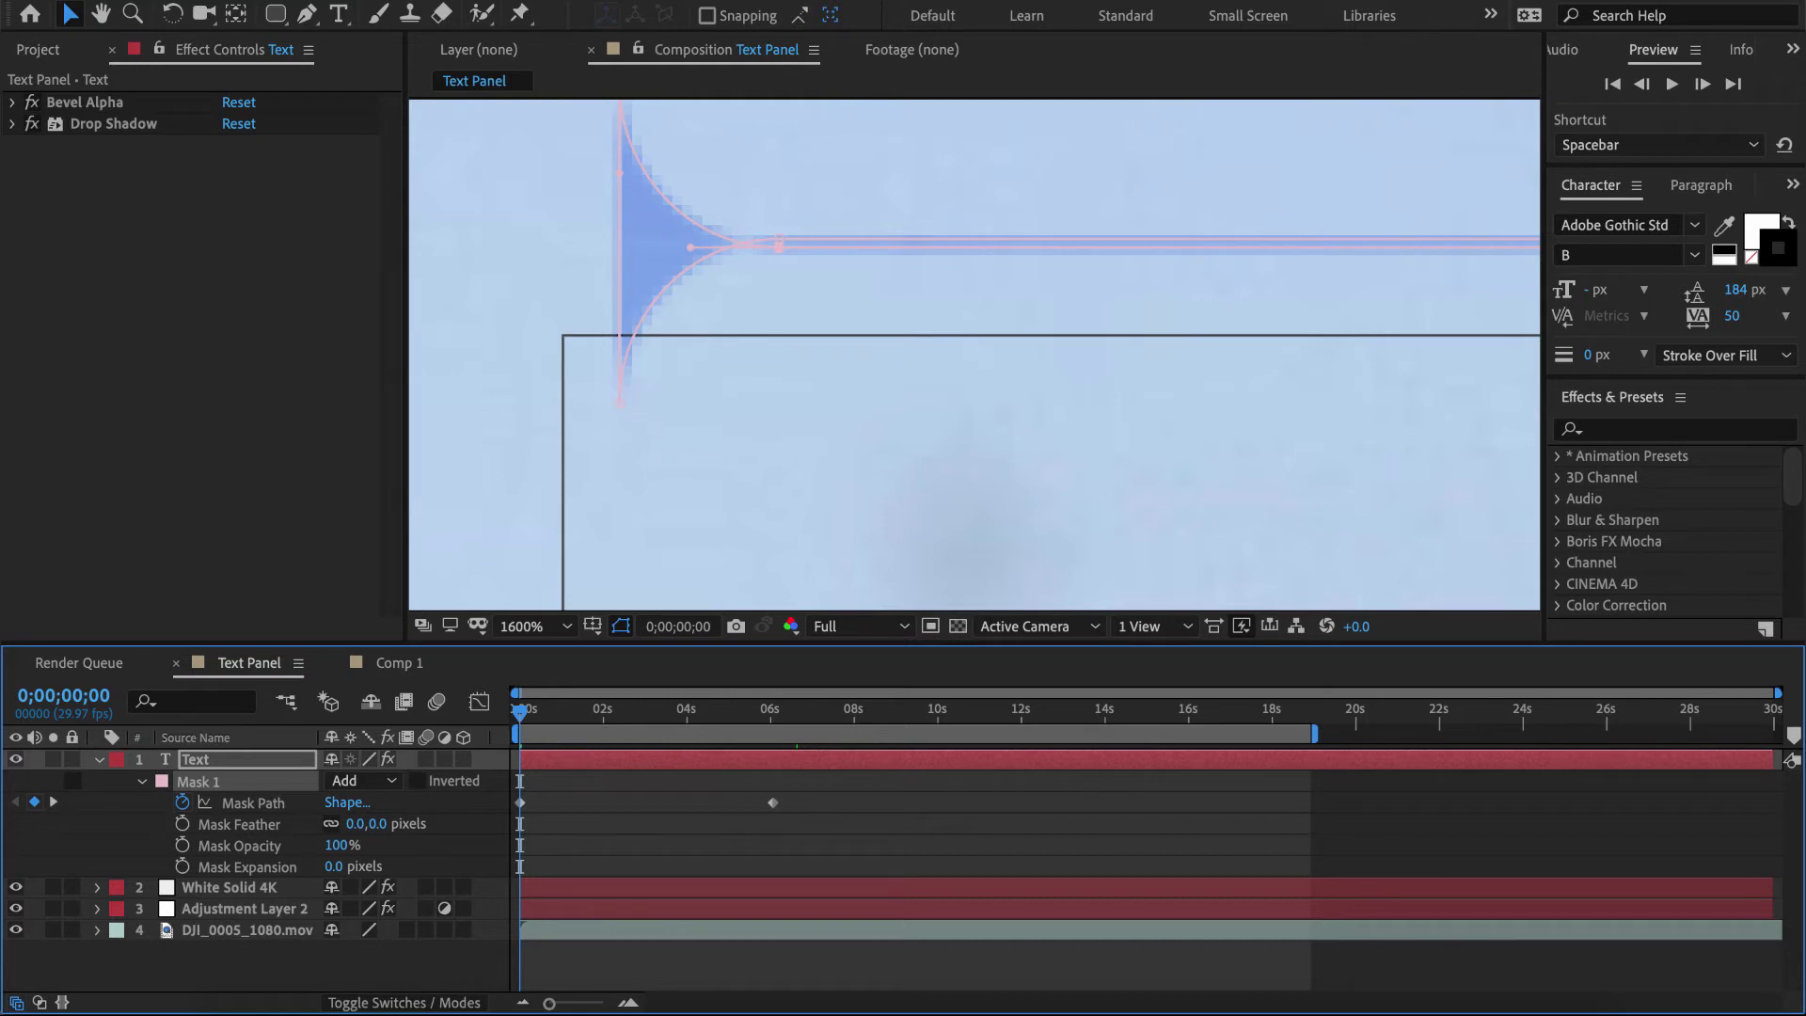
key(space)
key(space)
click(225, 759)
key(t)
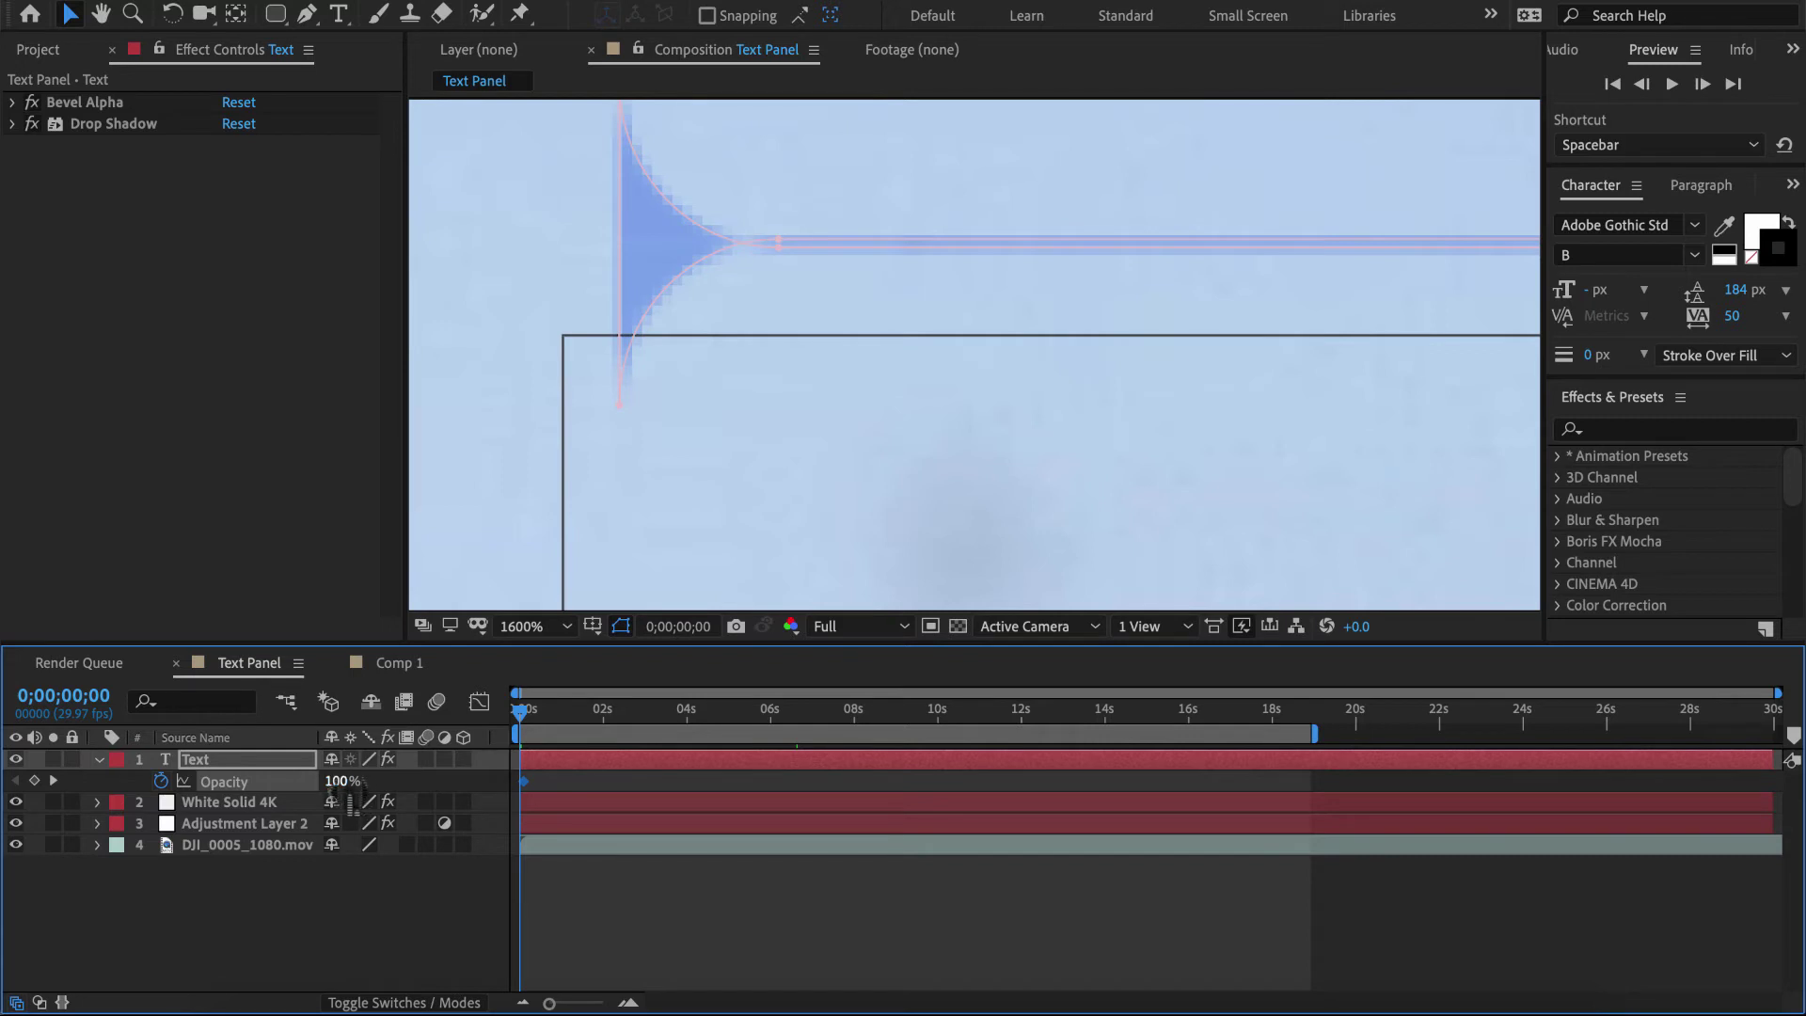
drag(338, 782, 226, 790)
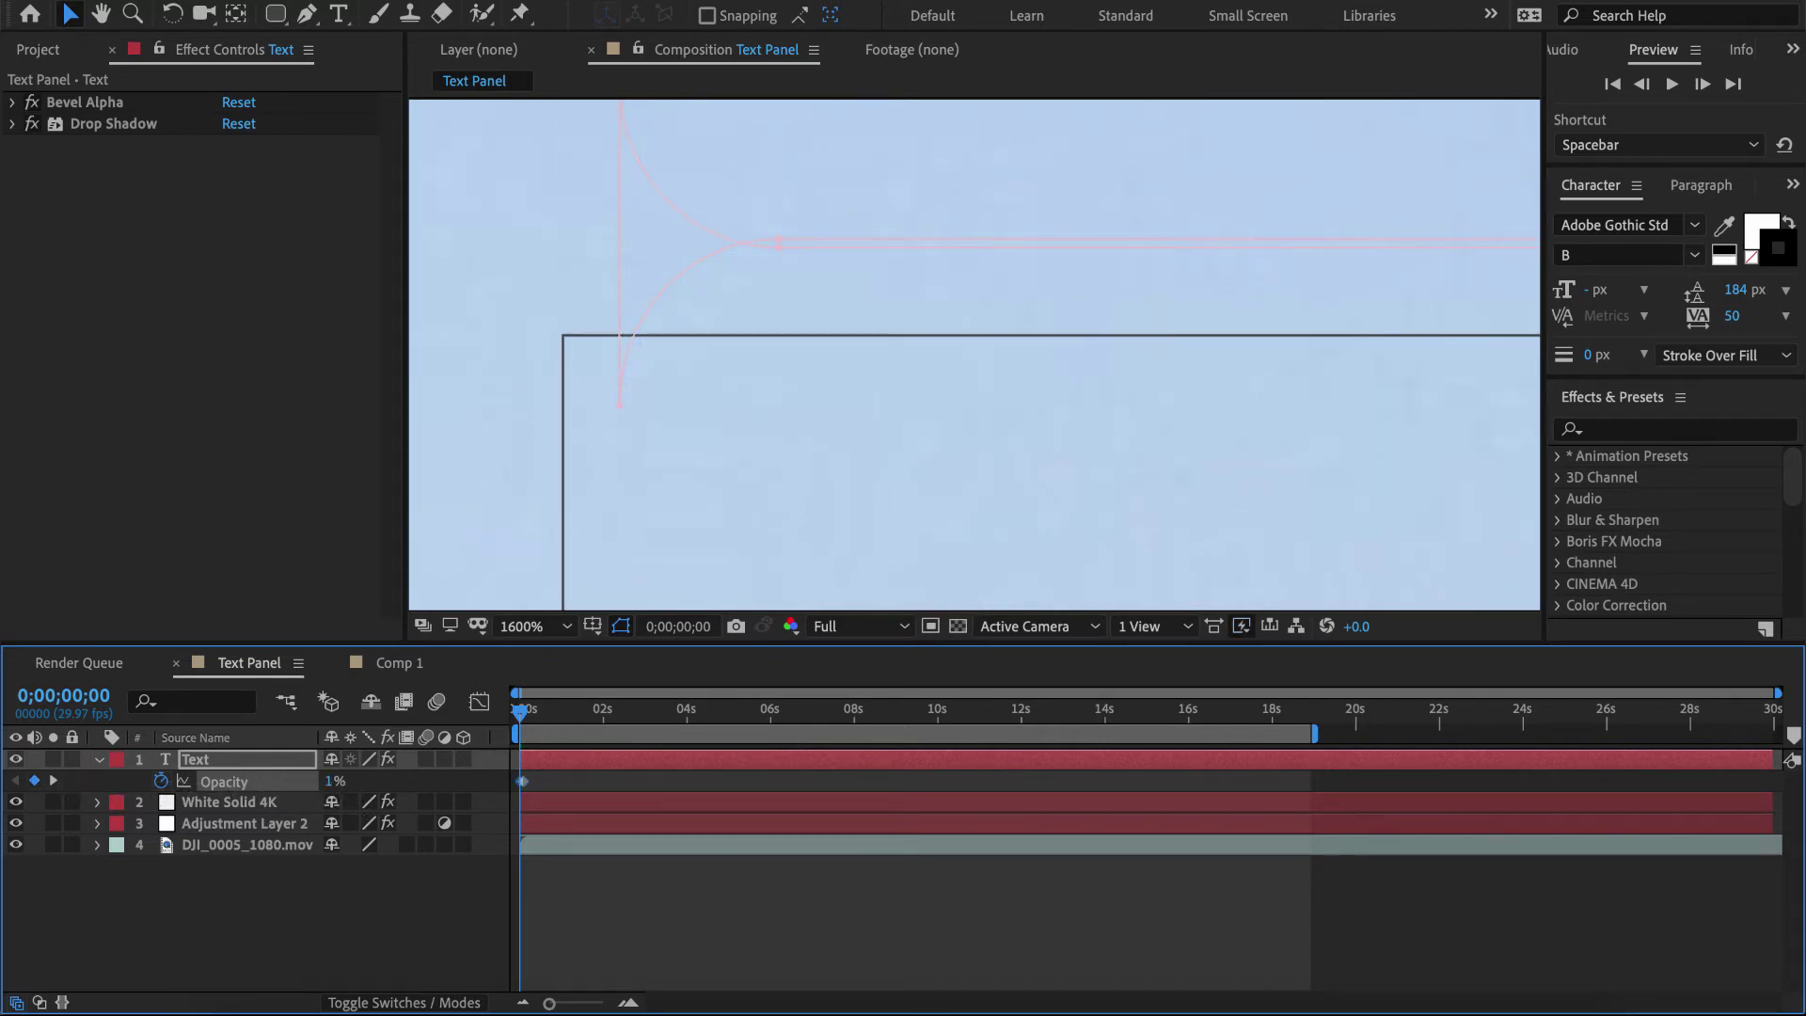
drag(330, 783, 301, 790)
key(semicolon)
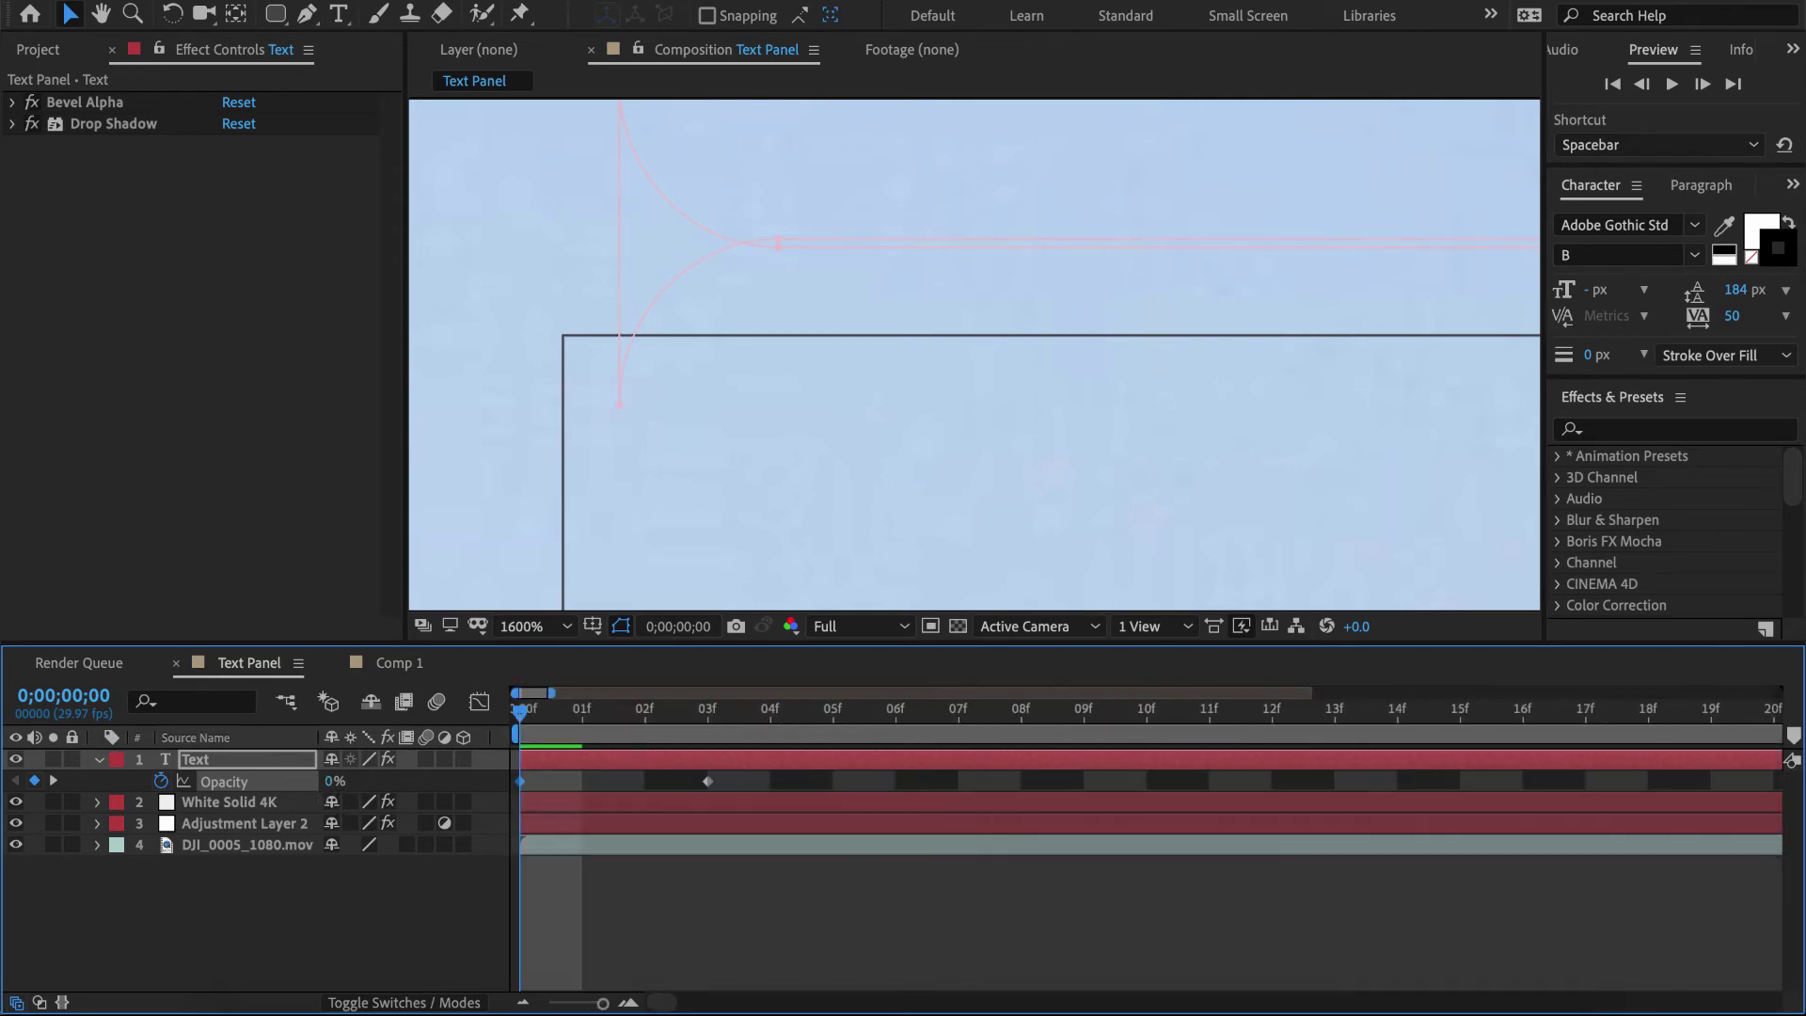
- Fit the composition in view, preview the opening frames of the opacity fade and return to the start
key(shift+slash)
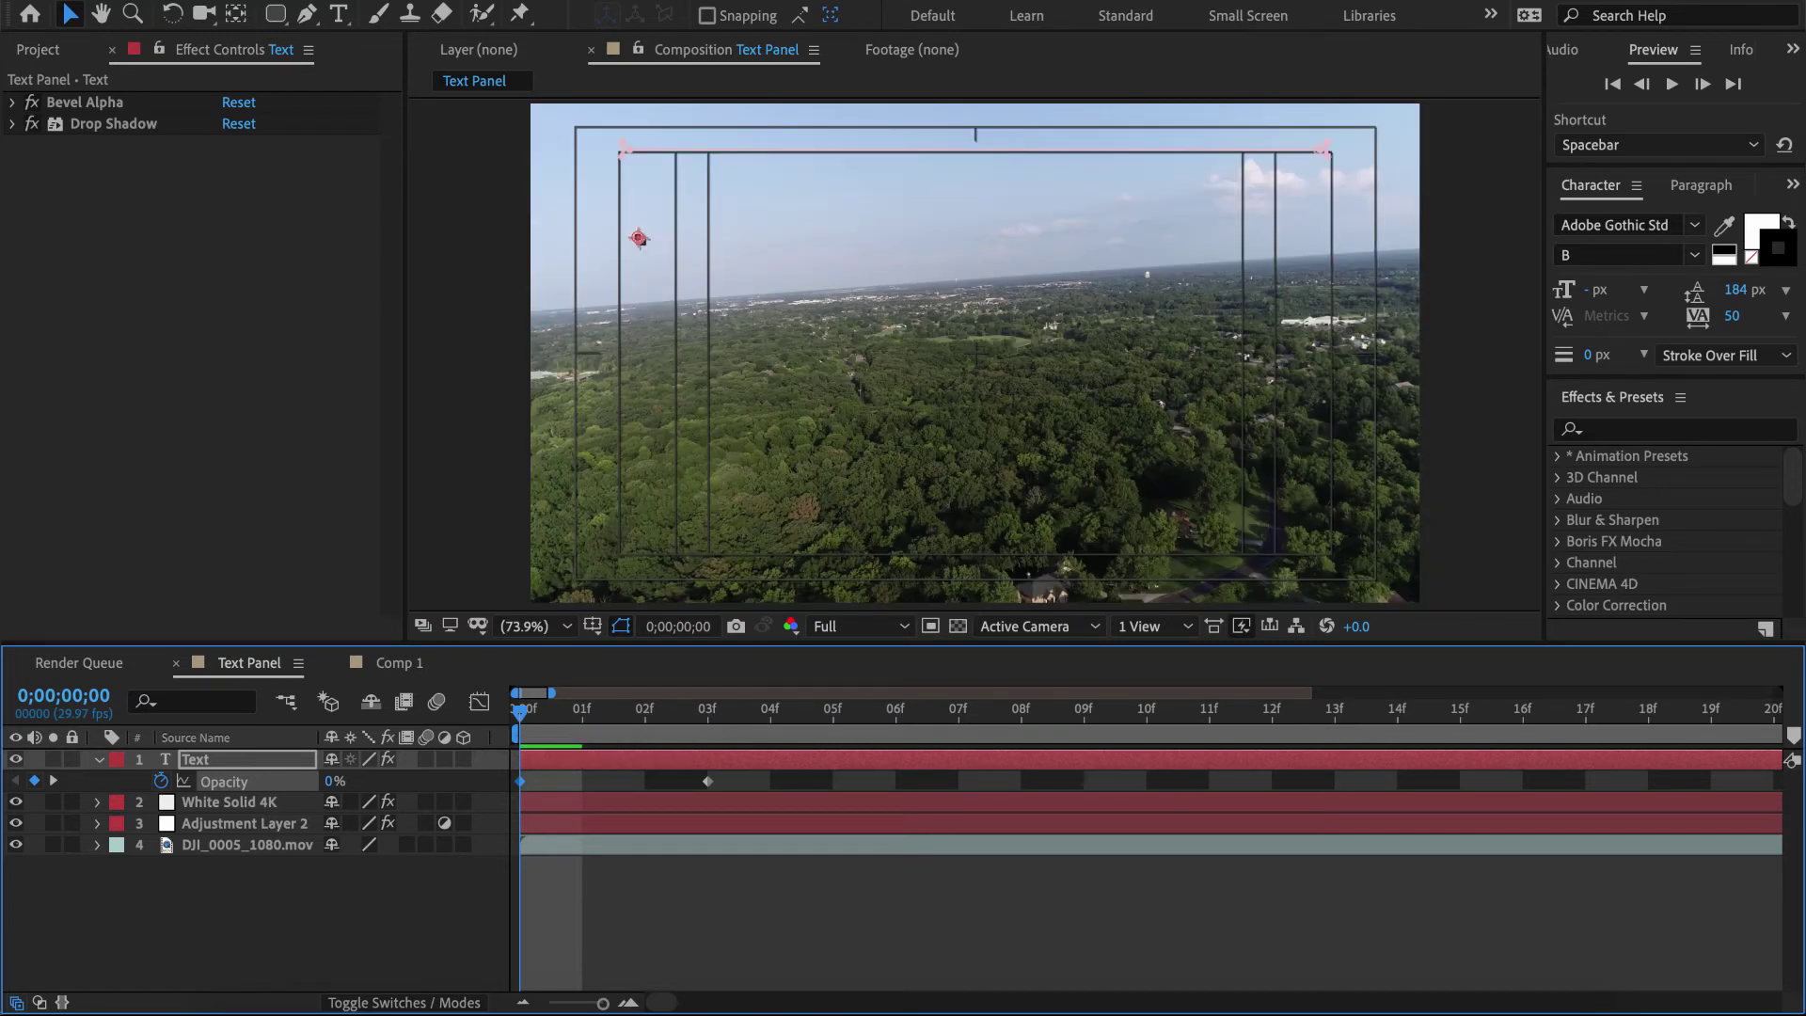
key(Page_Down)
drag(582, 712, 519, 712)
key(space)
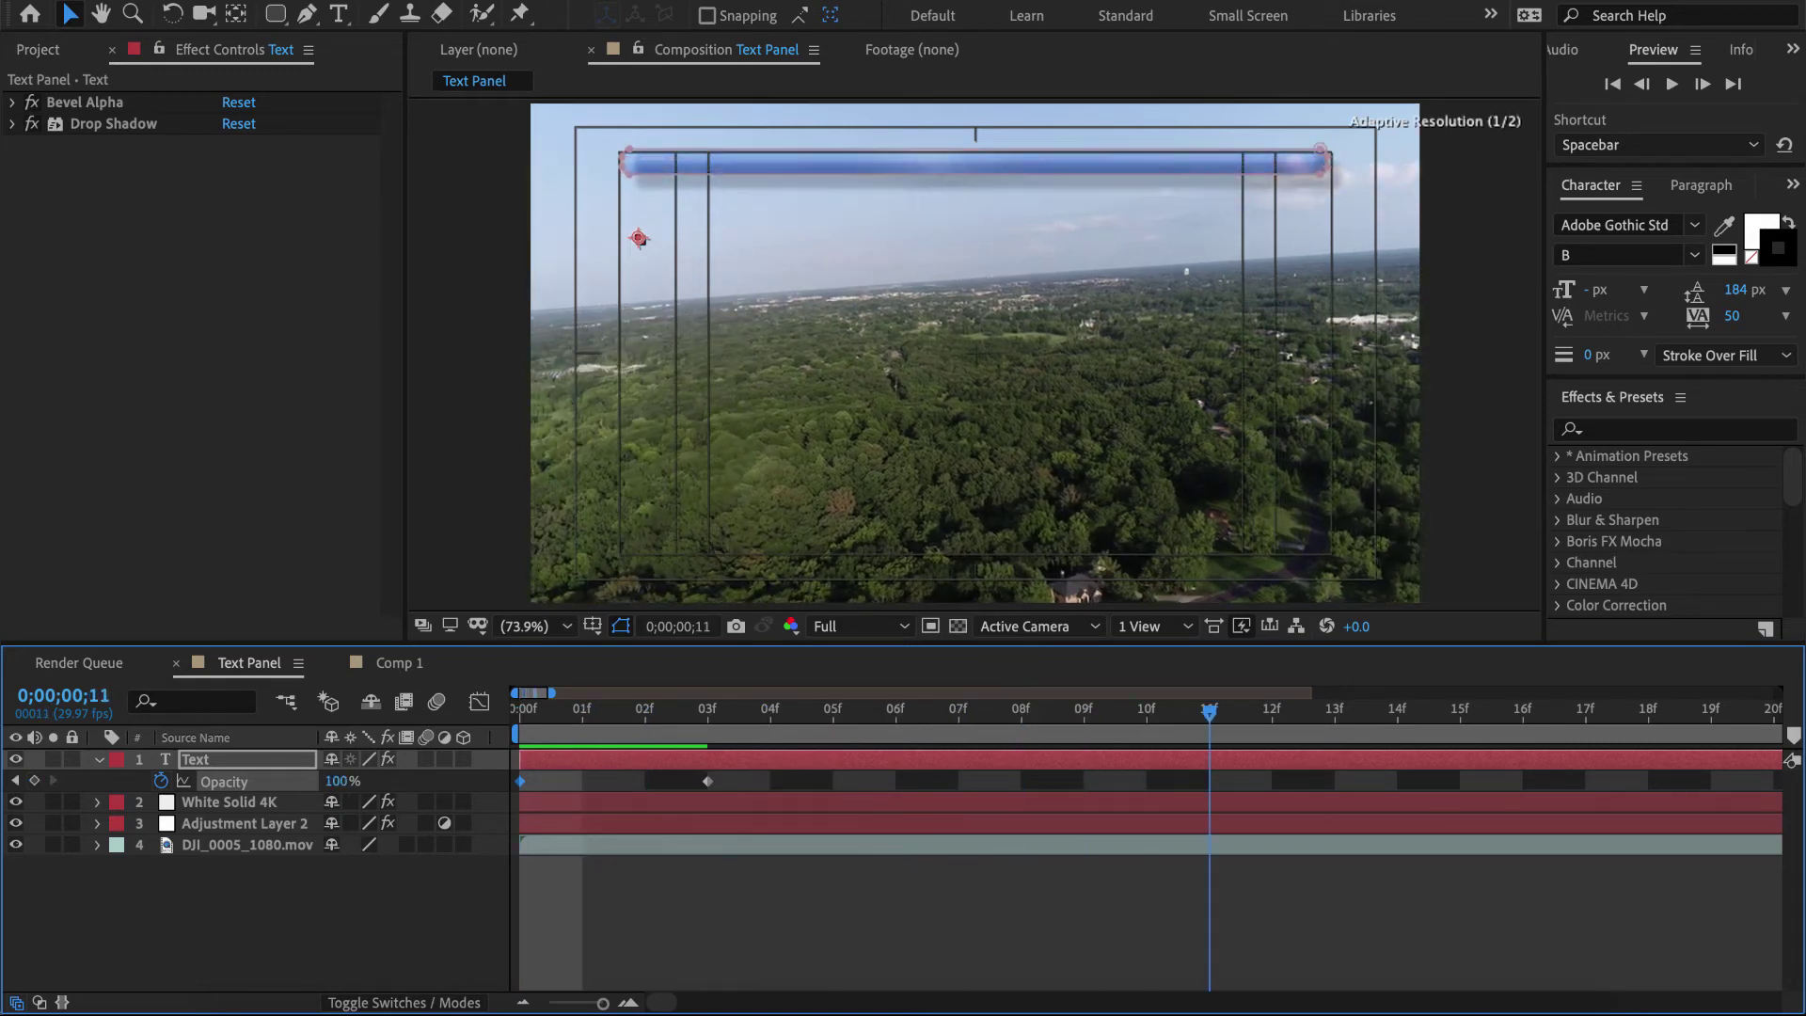
key(space)
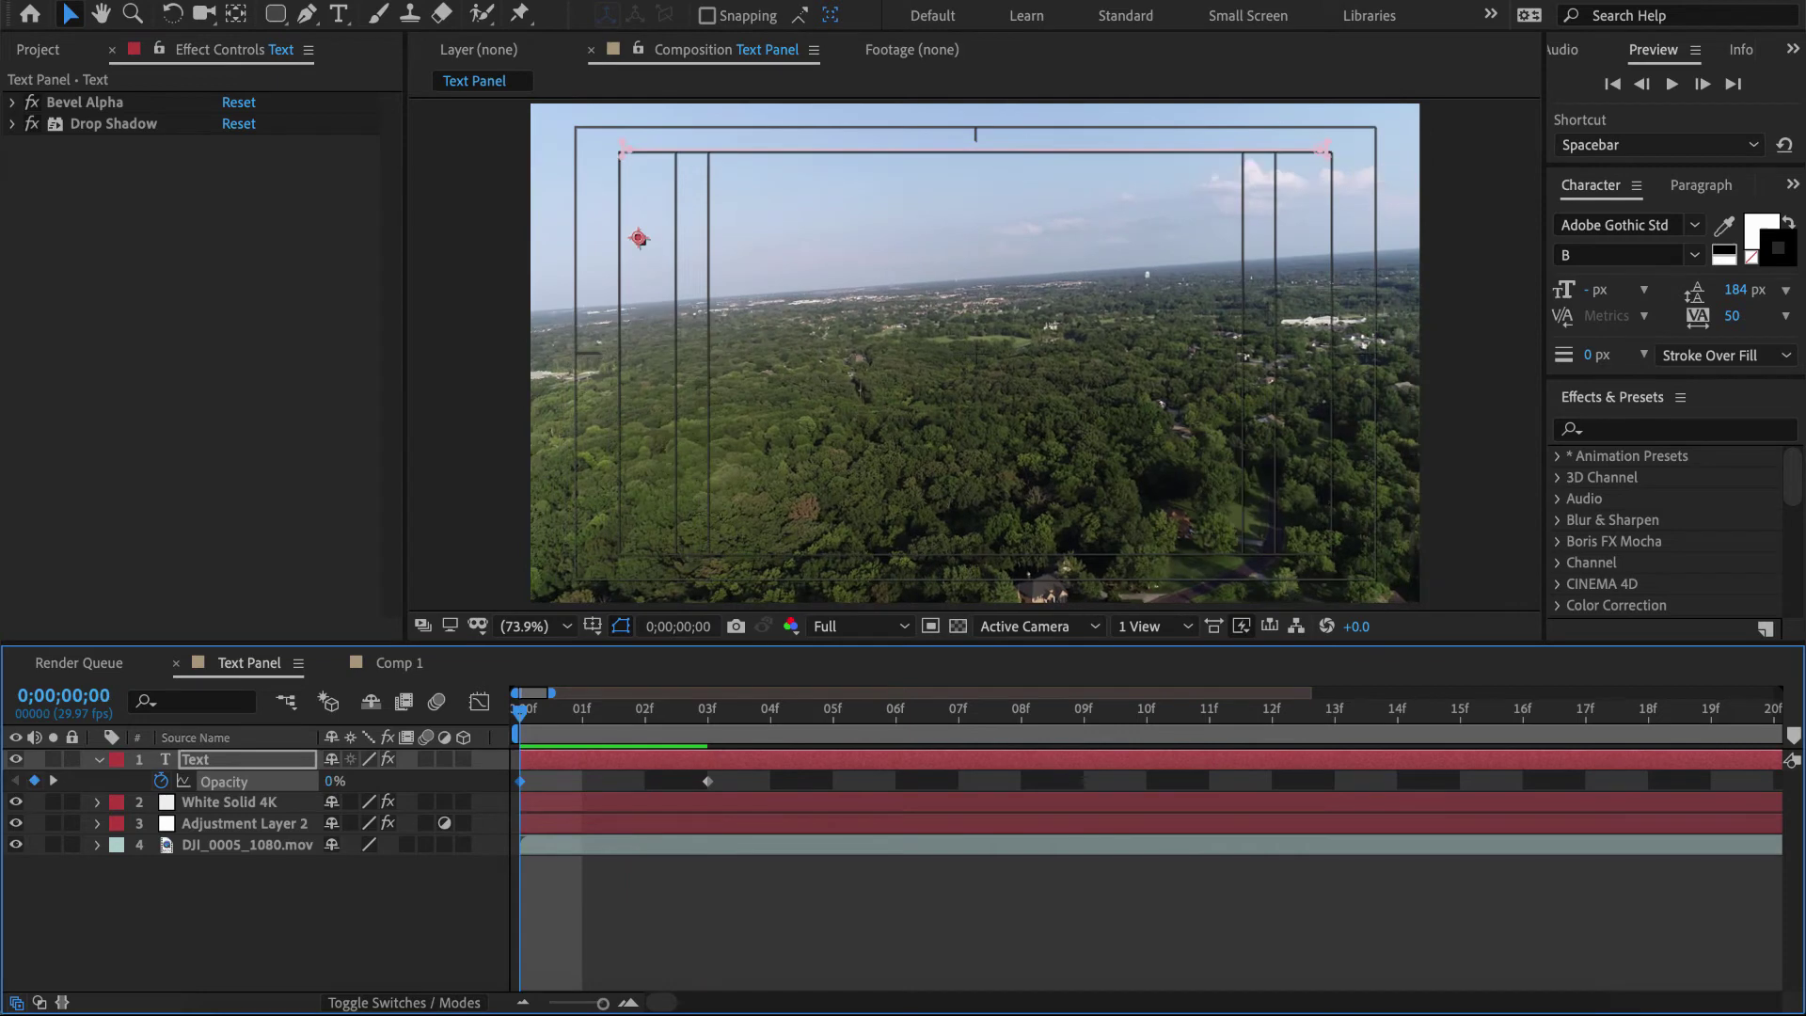
- Add GlassPanel_Tag02.wav from the Glass Panel folder as the top layer of the composition and show its waveform
click(239, 1003)
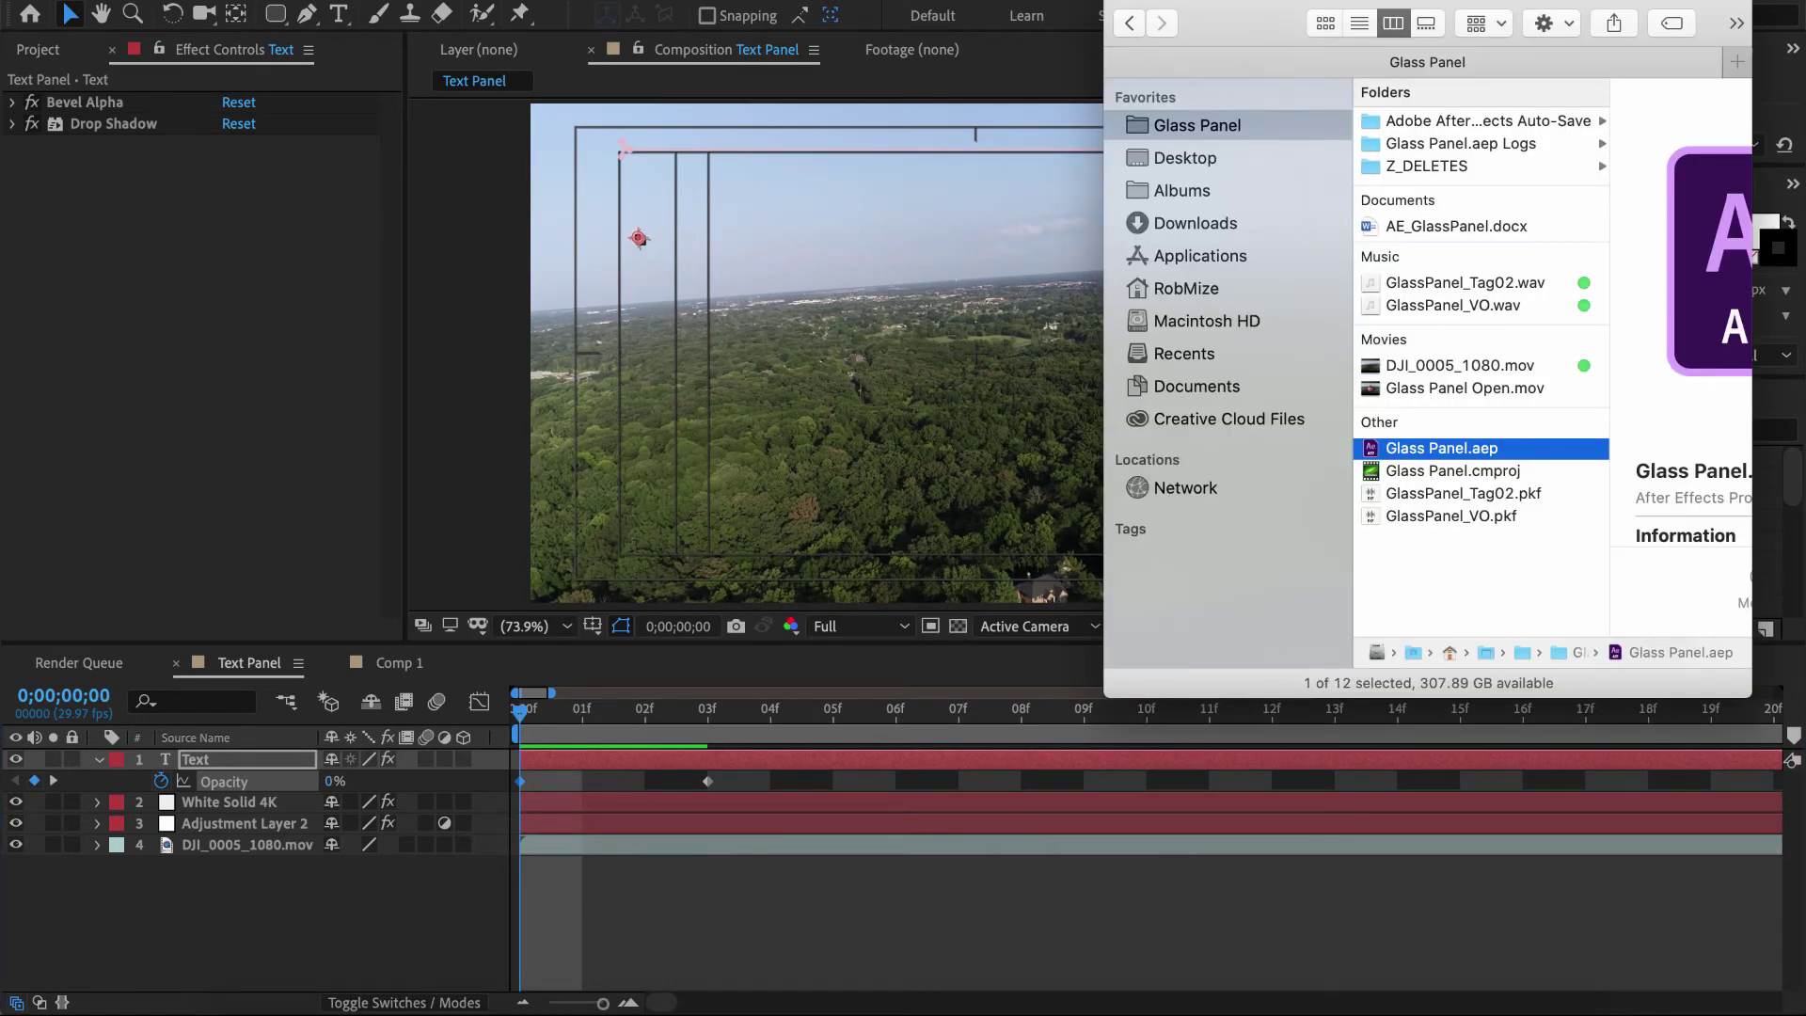
key(Up)
key(Up)
key(Up)
key(Up)
drag(1378, 282, 253, 941)
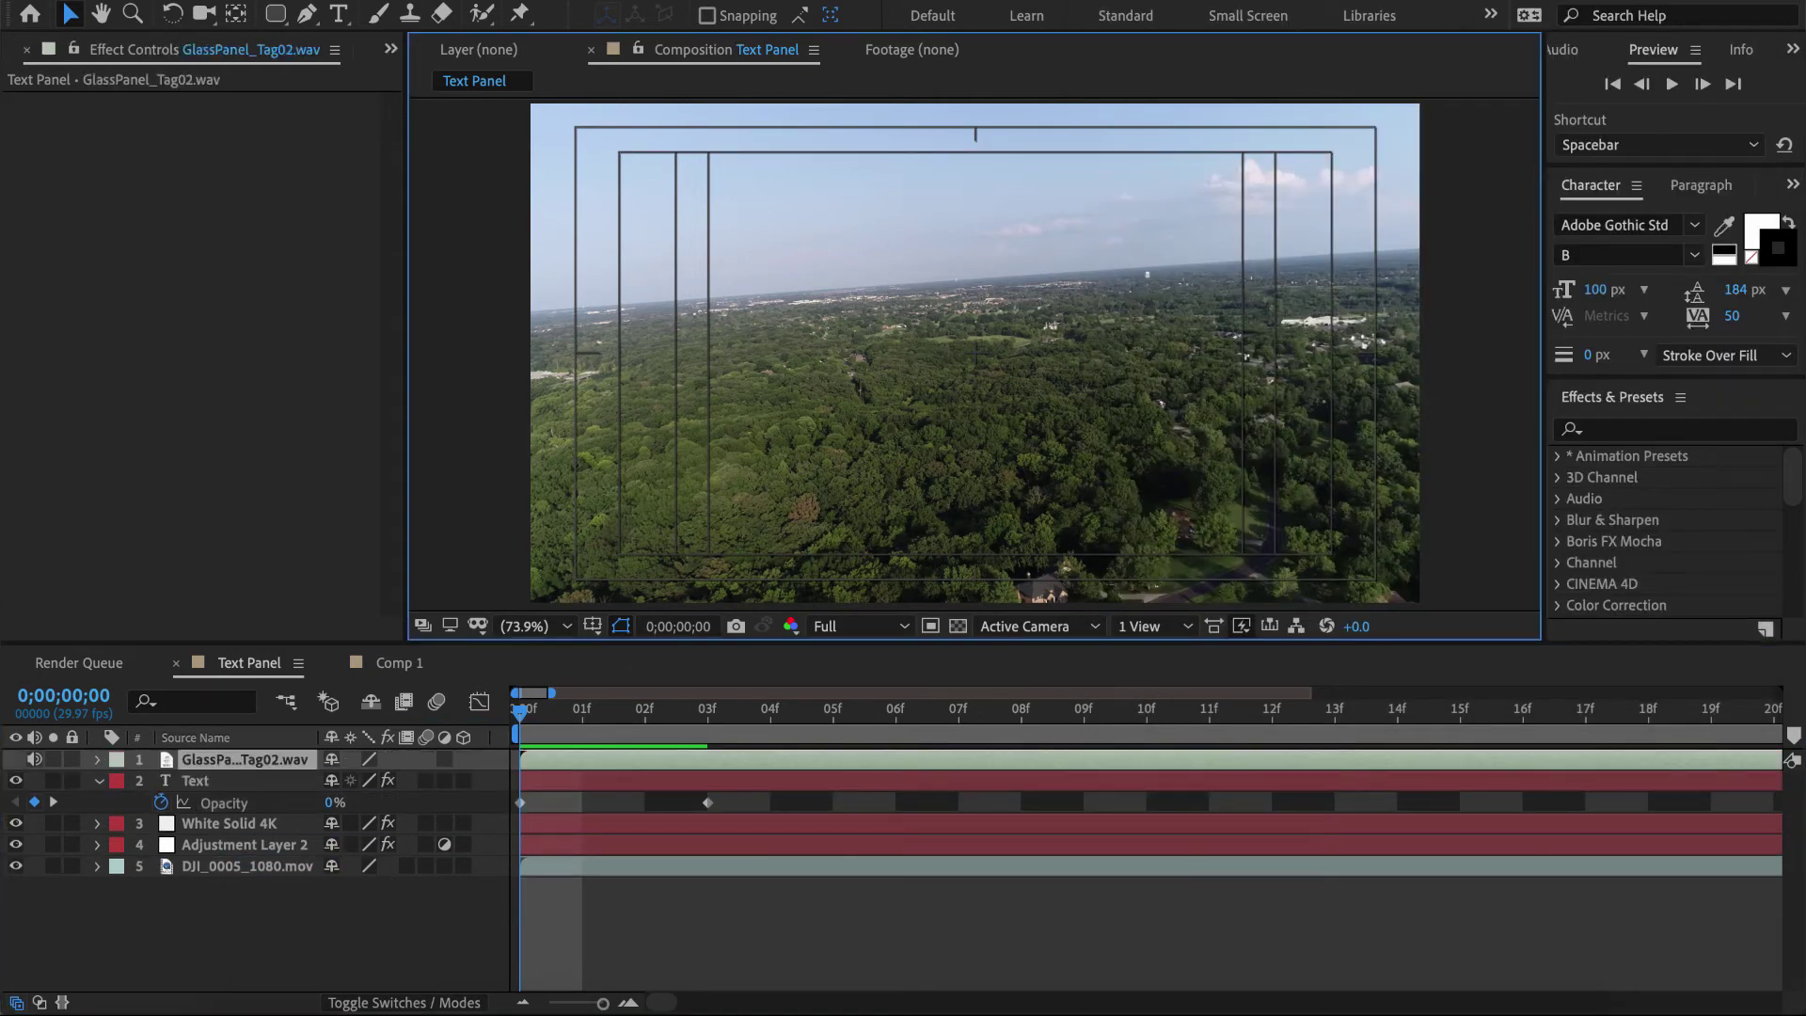
key(l)
key(l)
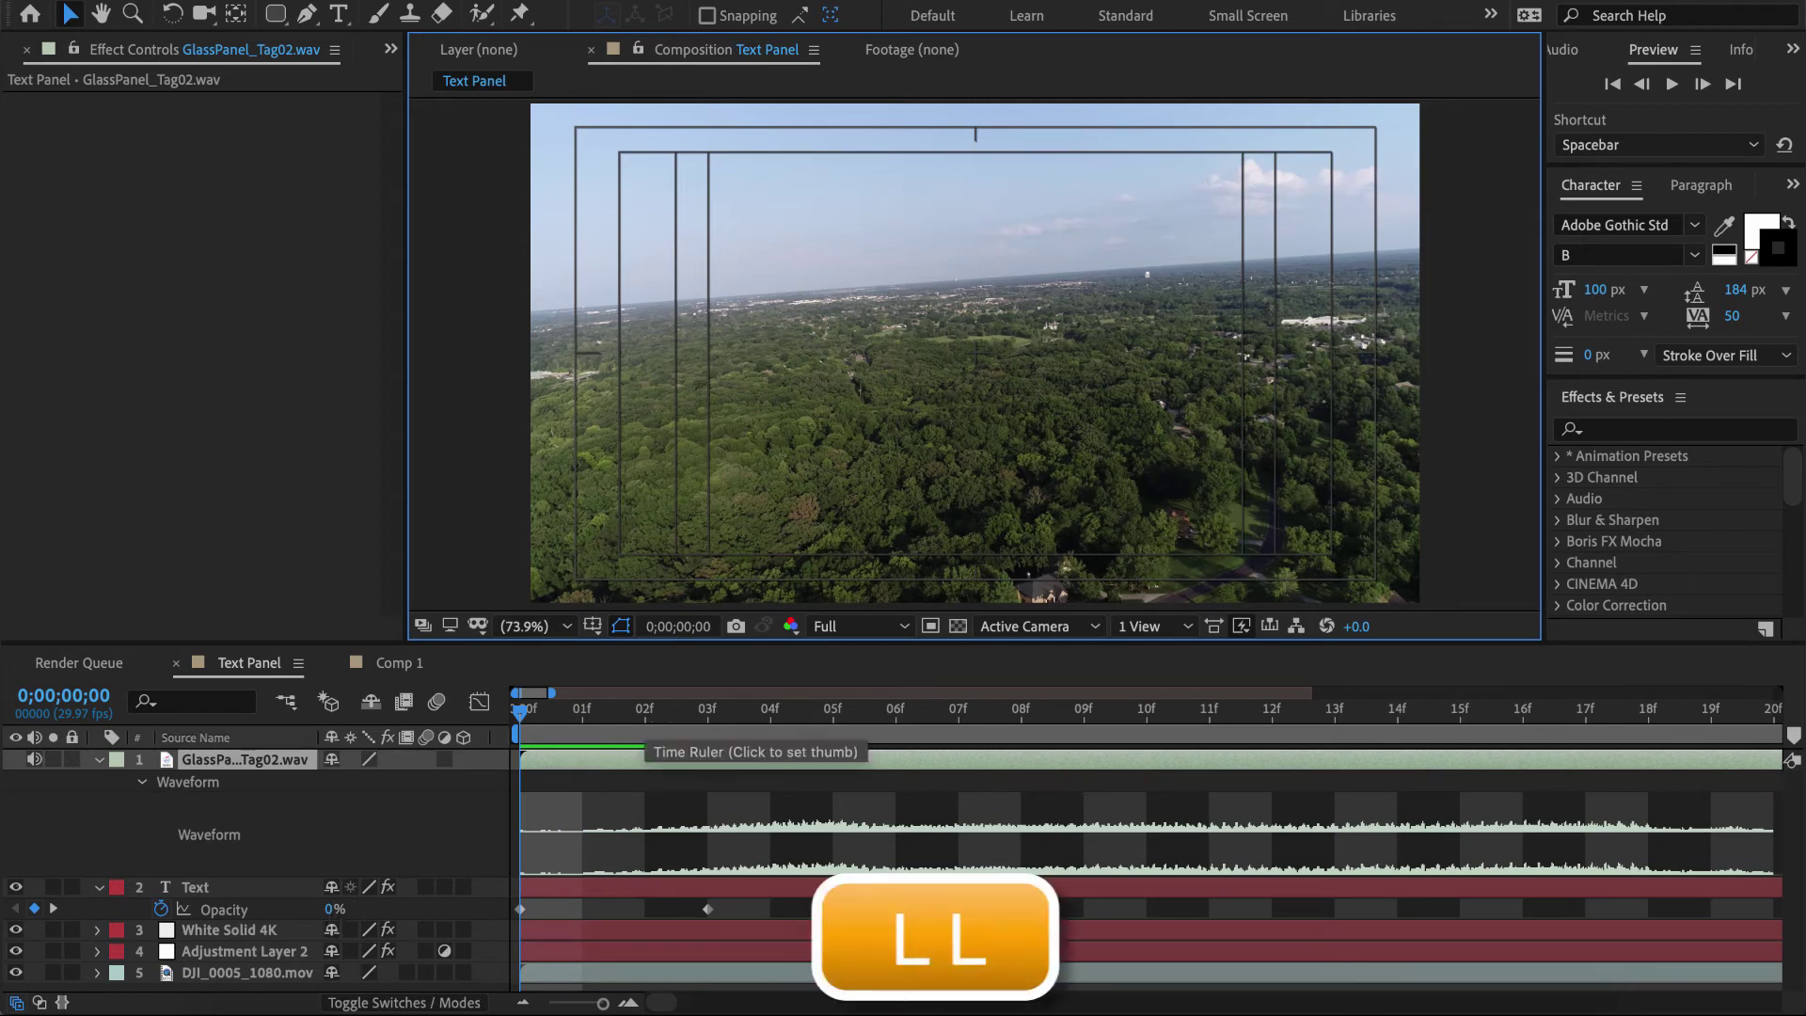
- Shift the GlassPanel_Tag02.wav layer to start at 0;00;02;00 and play back the narration
key(semicolon)
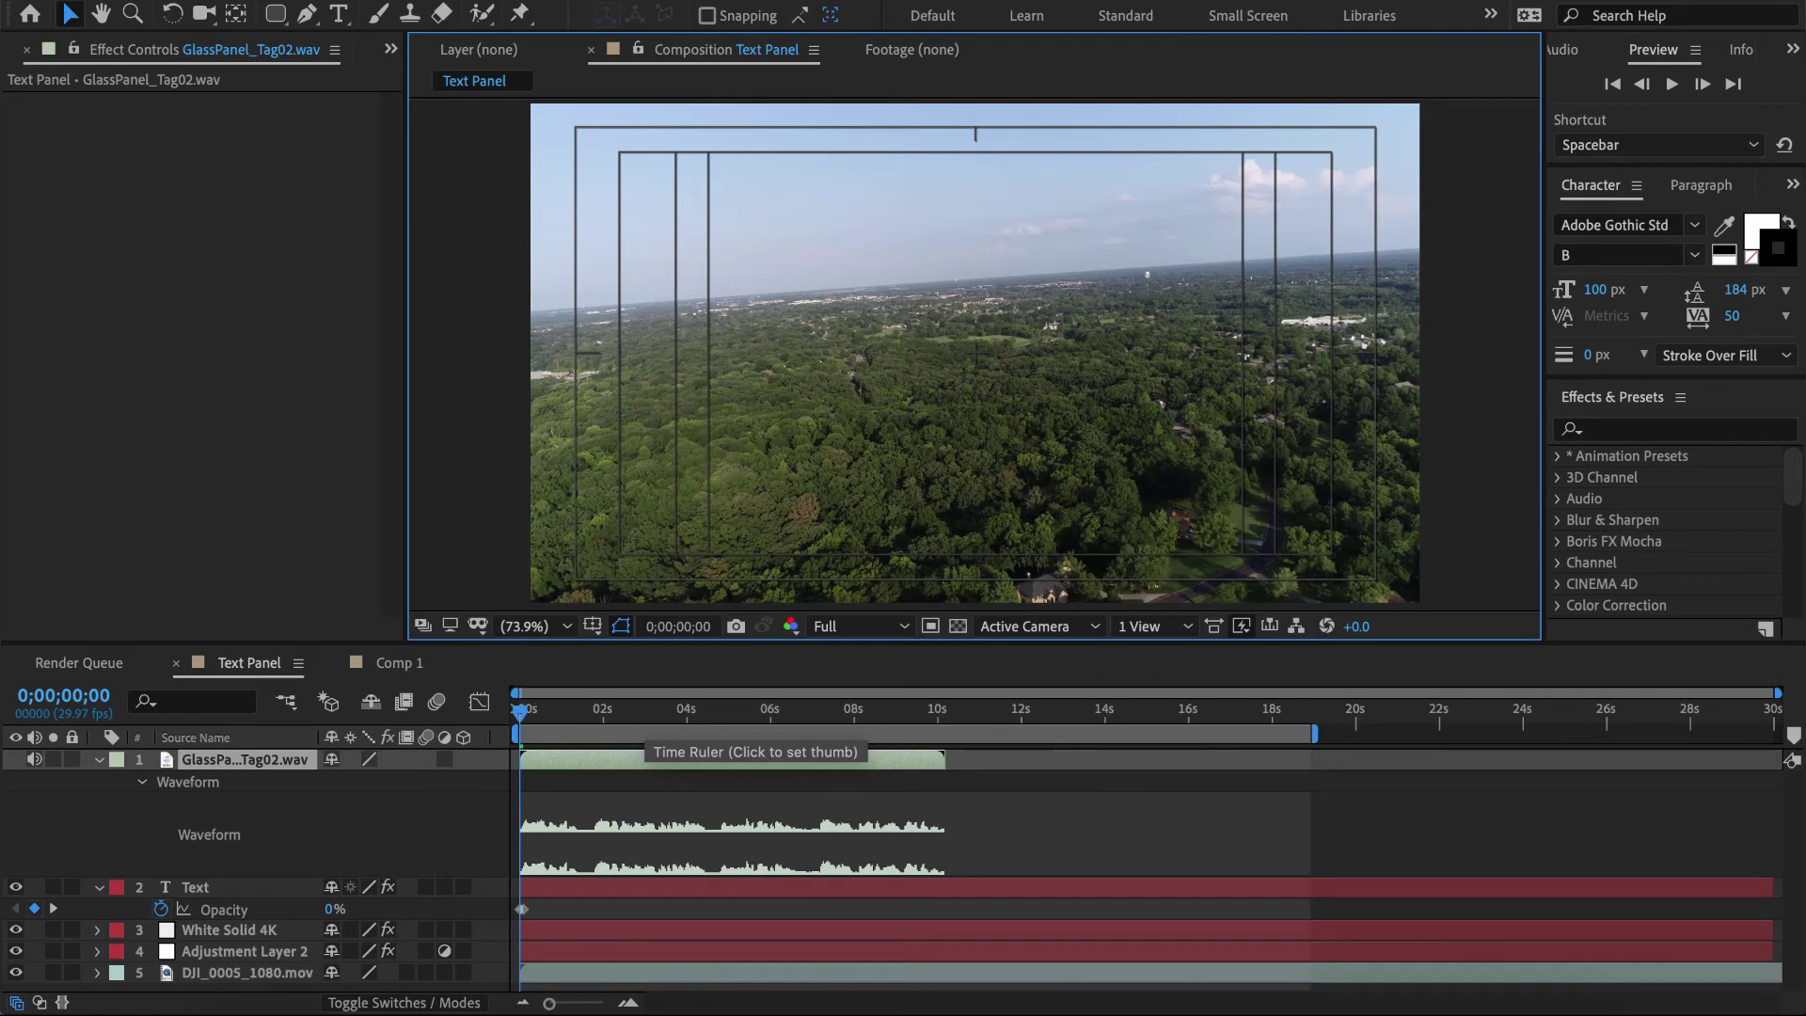
click(602, 724)
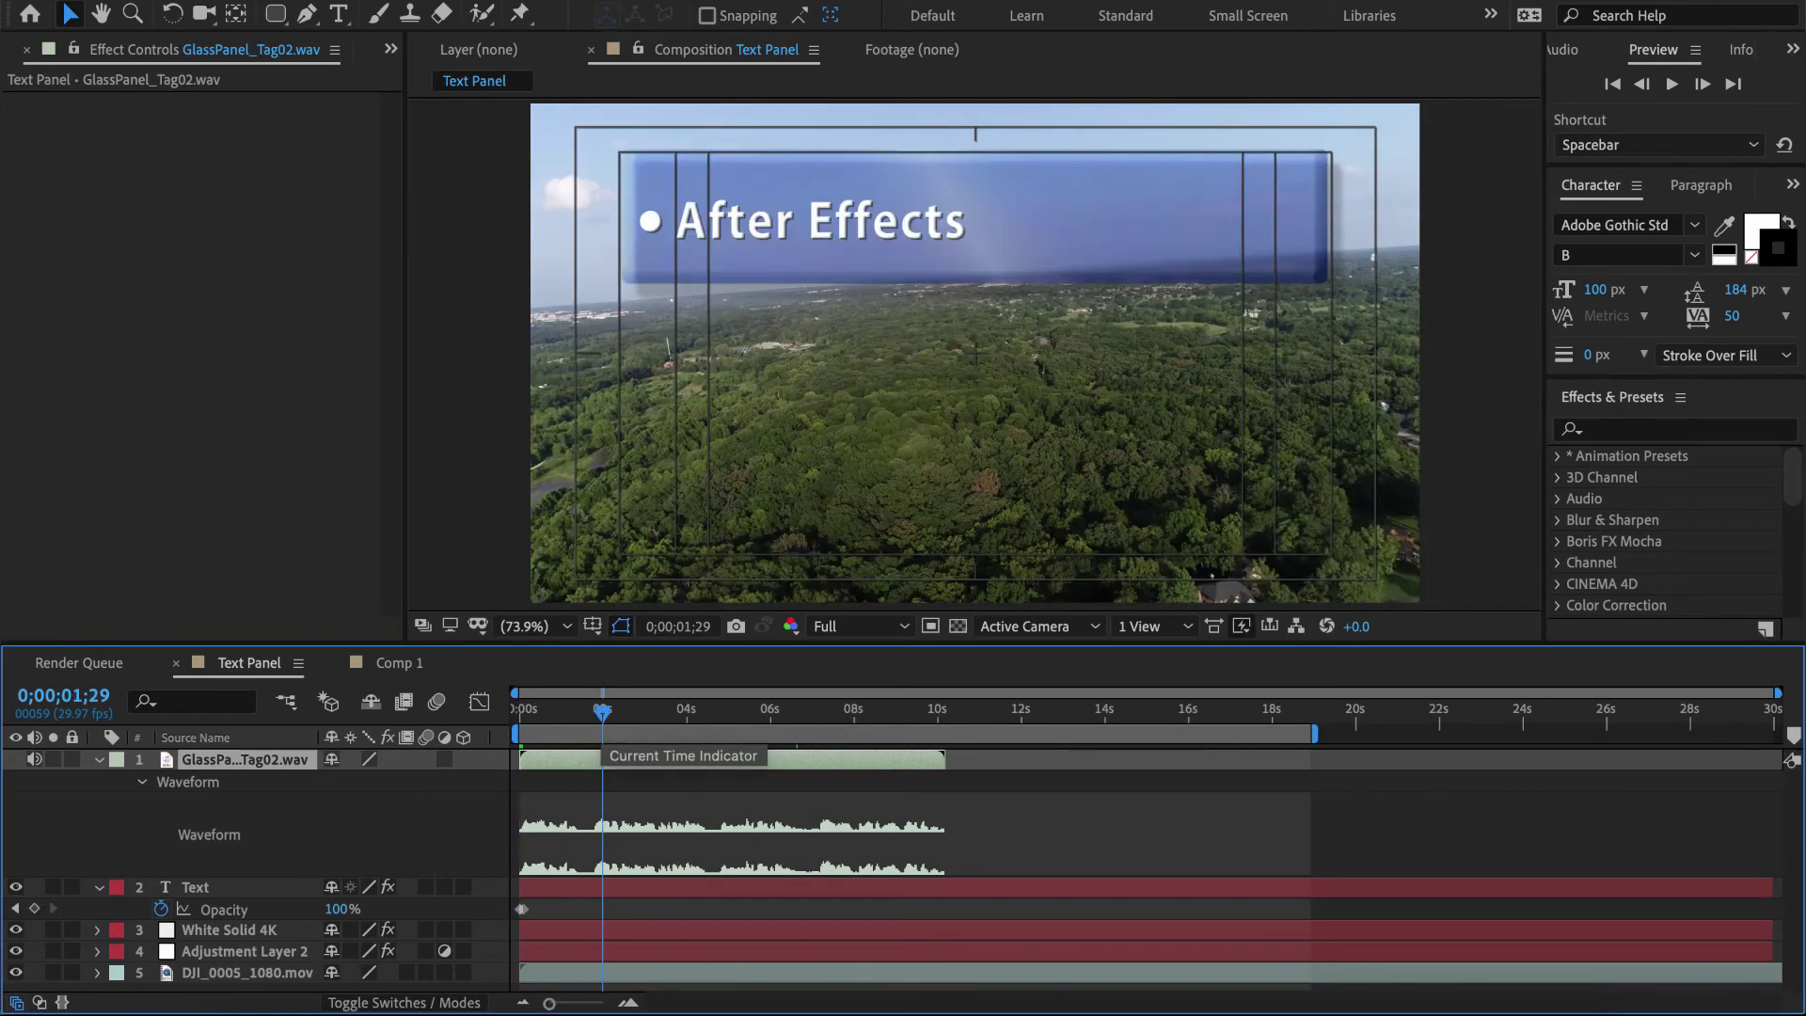
key(Page_Down)
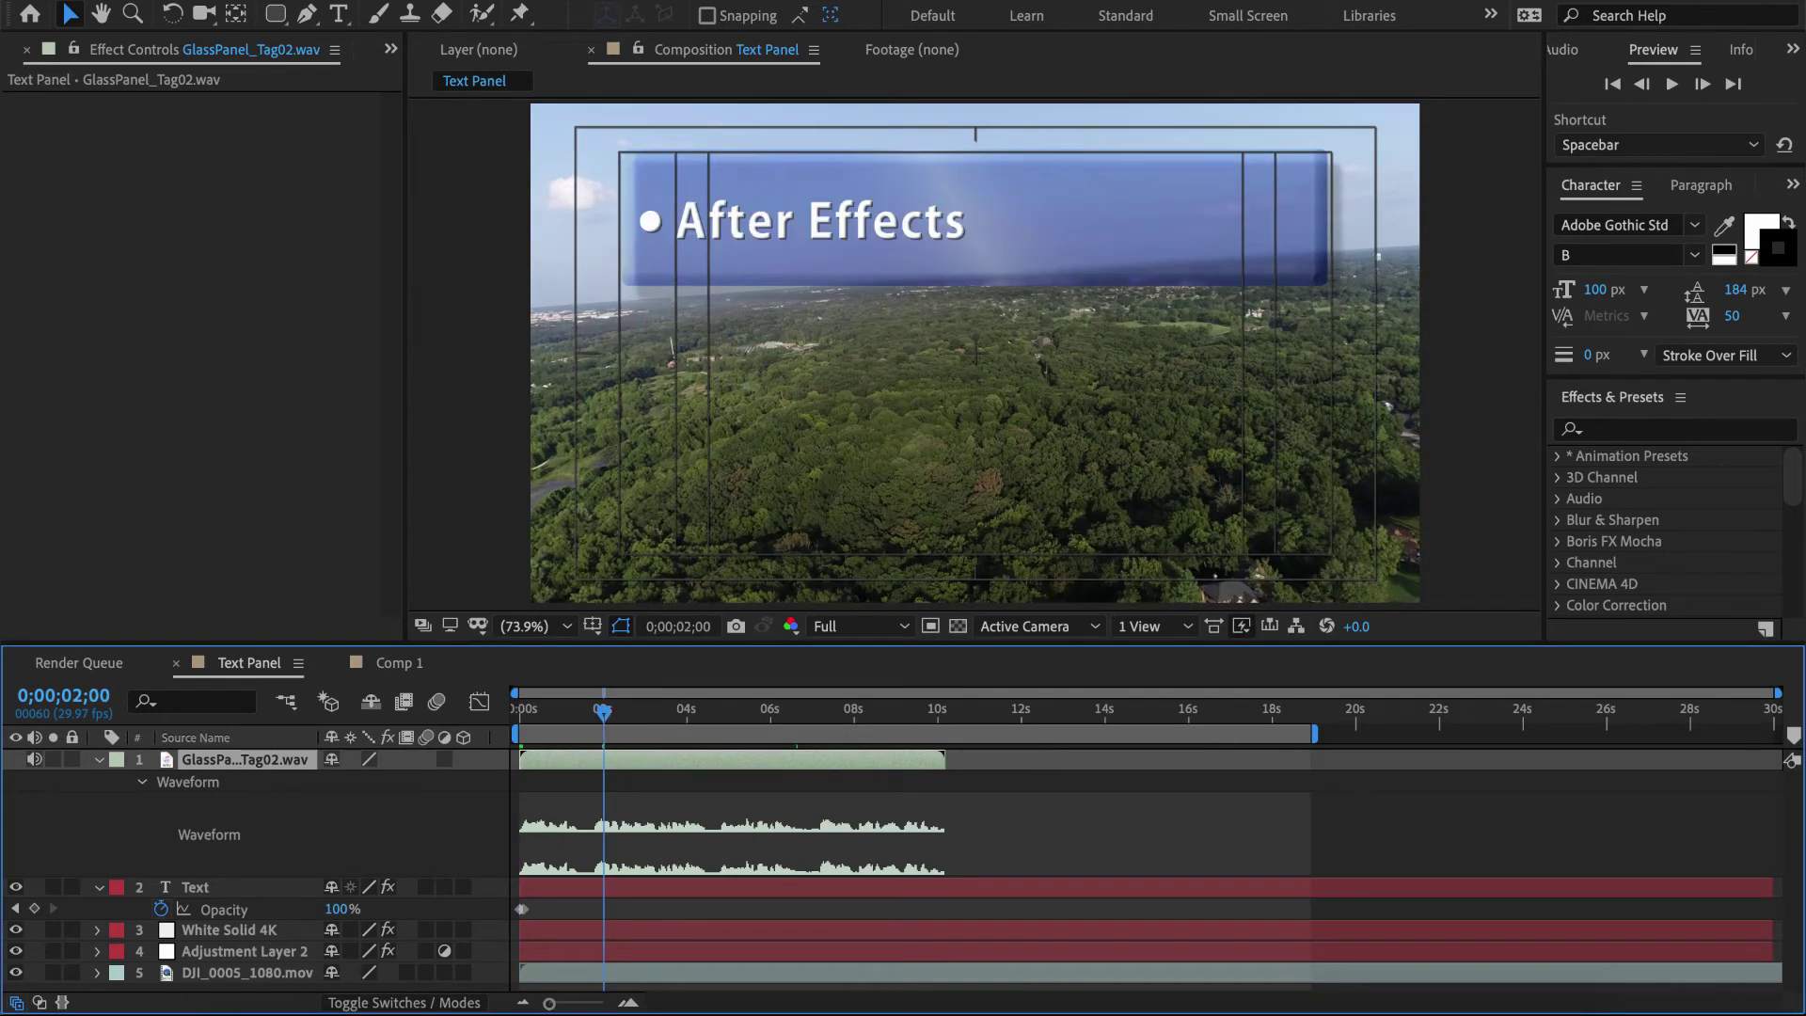
key(bracketleft)
key(space)
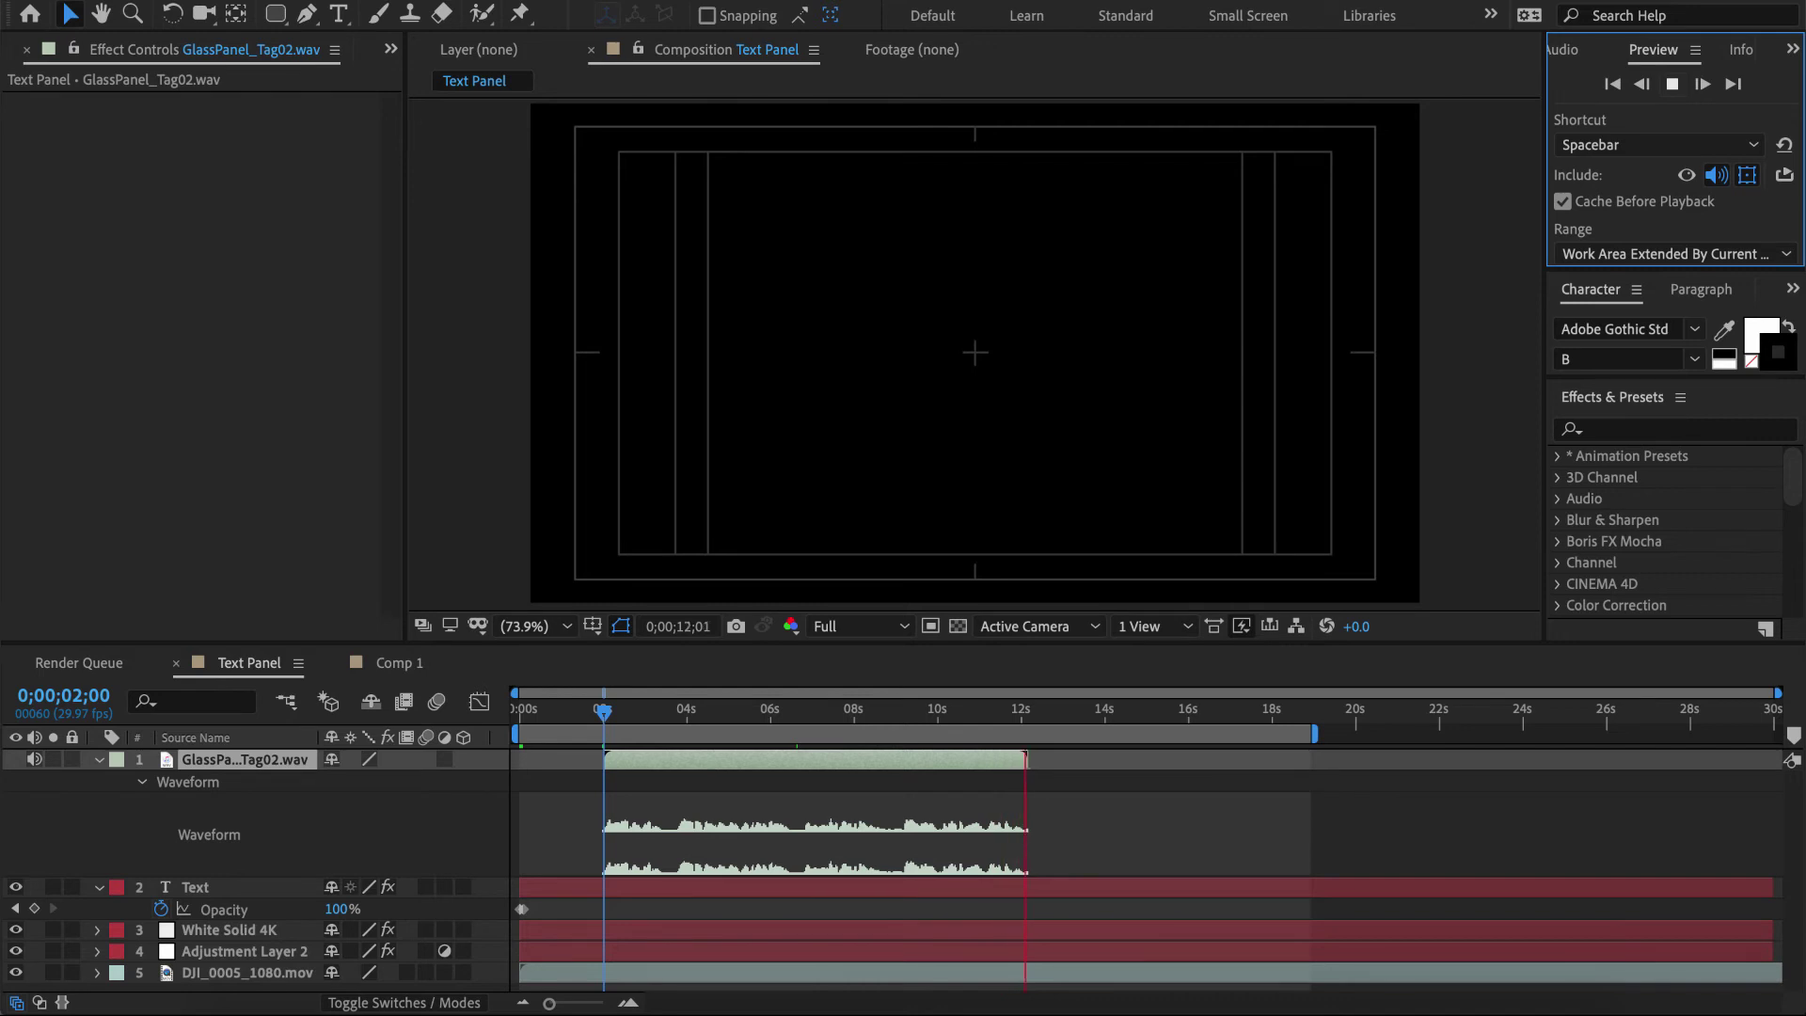
key(space)
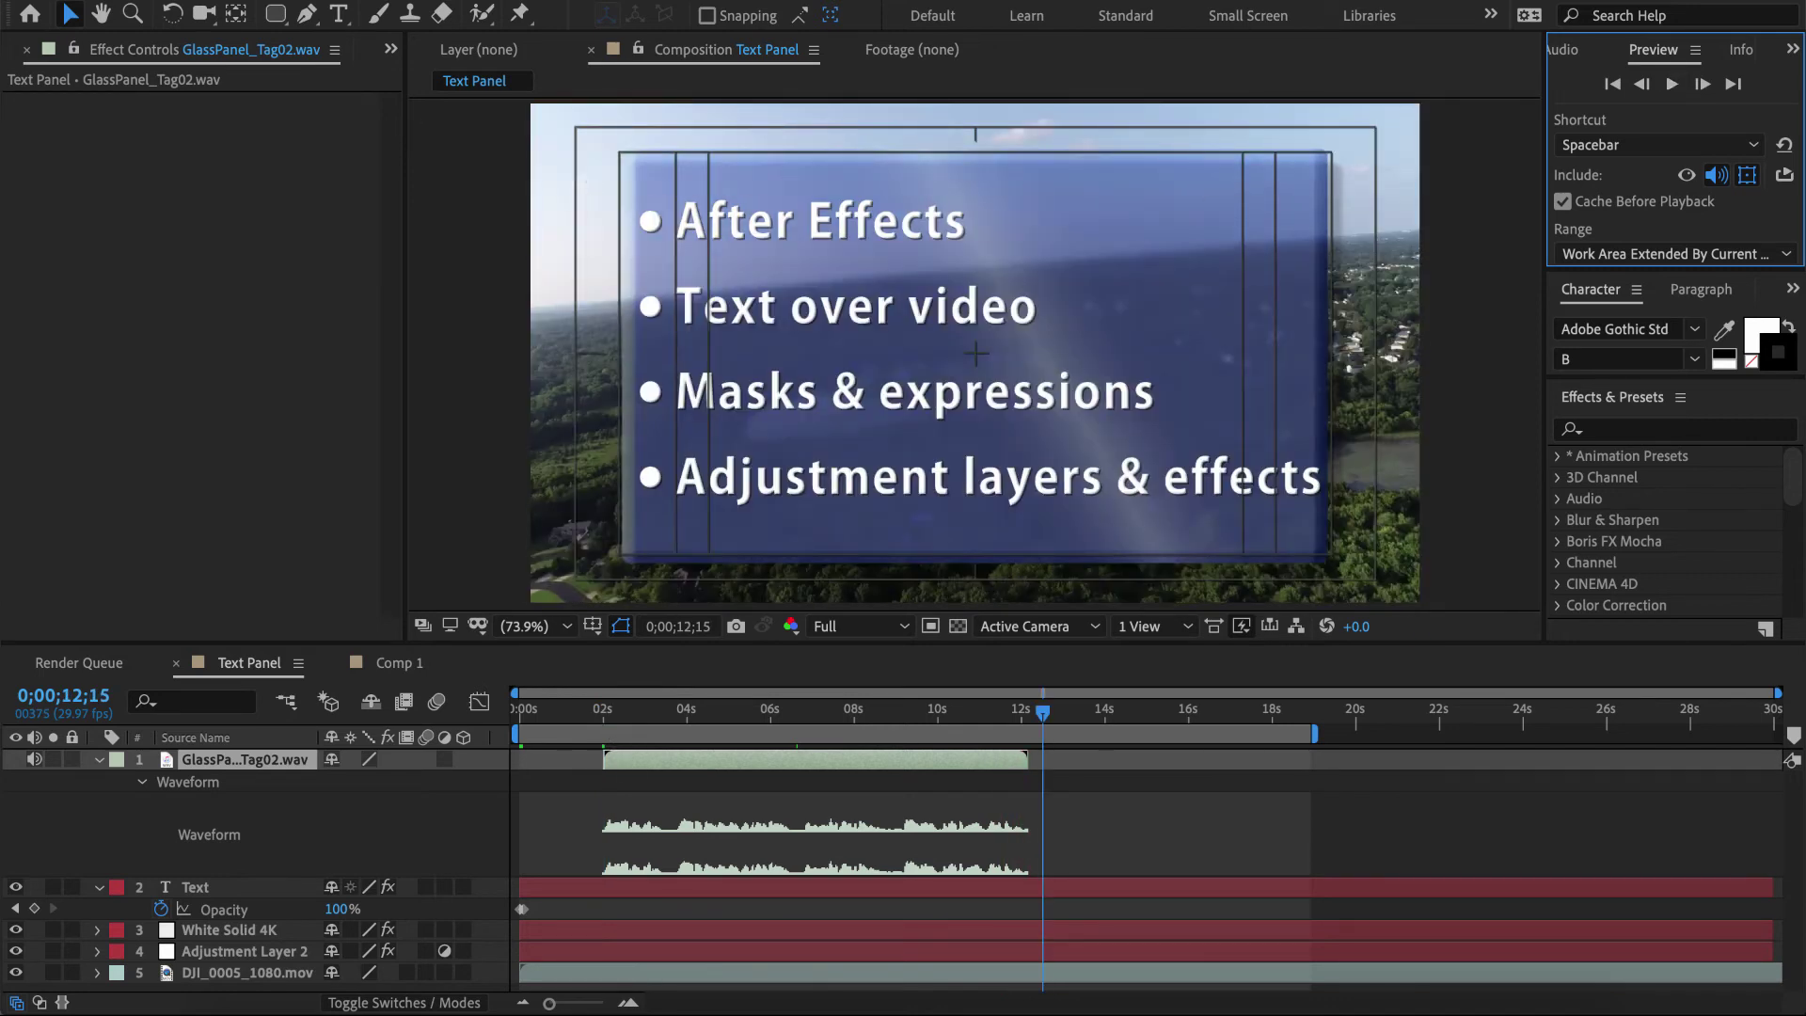
- Shift the Text, White Solid 4K and Adjustment Layer 2 layers together to start at 0;00;02;17
click(605, 712)
drag(605, 712, 628, 712)
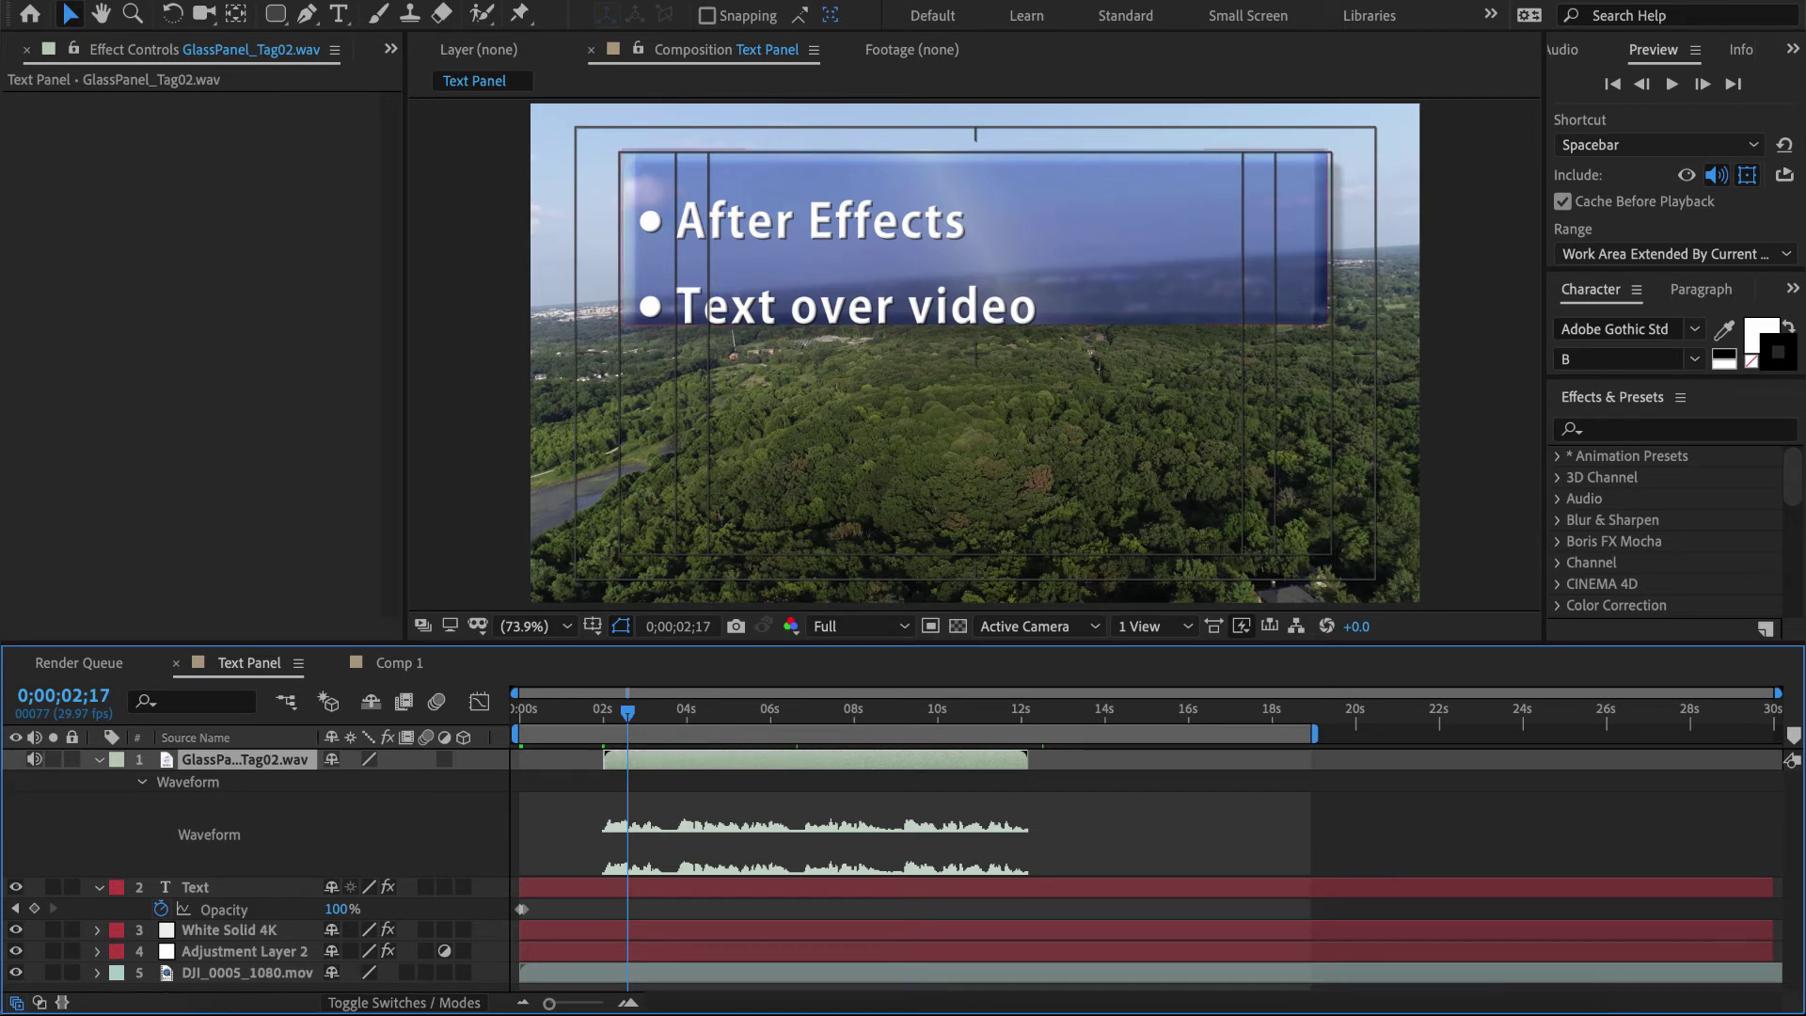
click(195, 887)
key(ctrl+shift+Down)
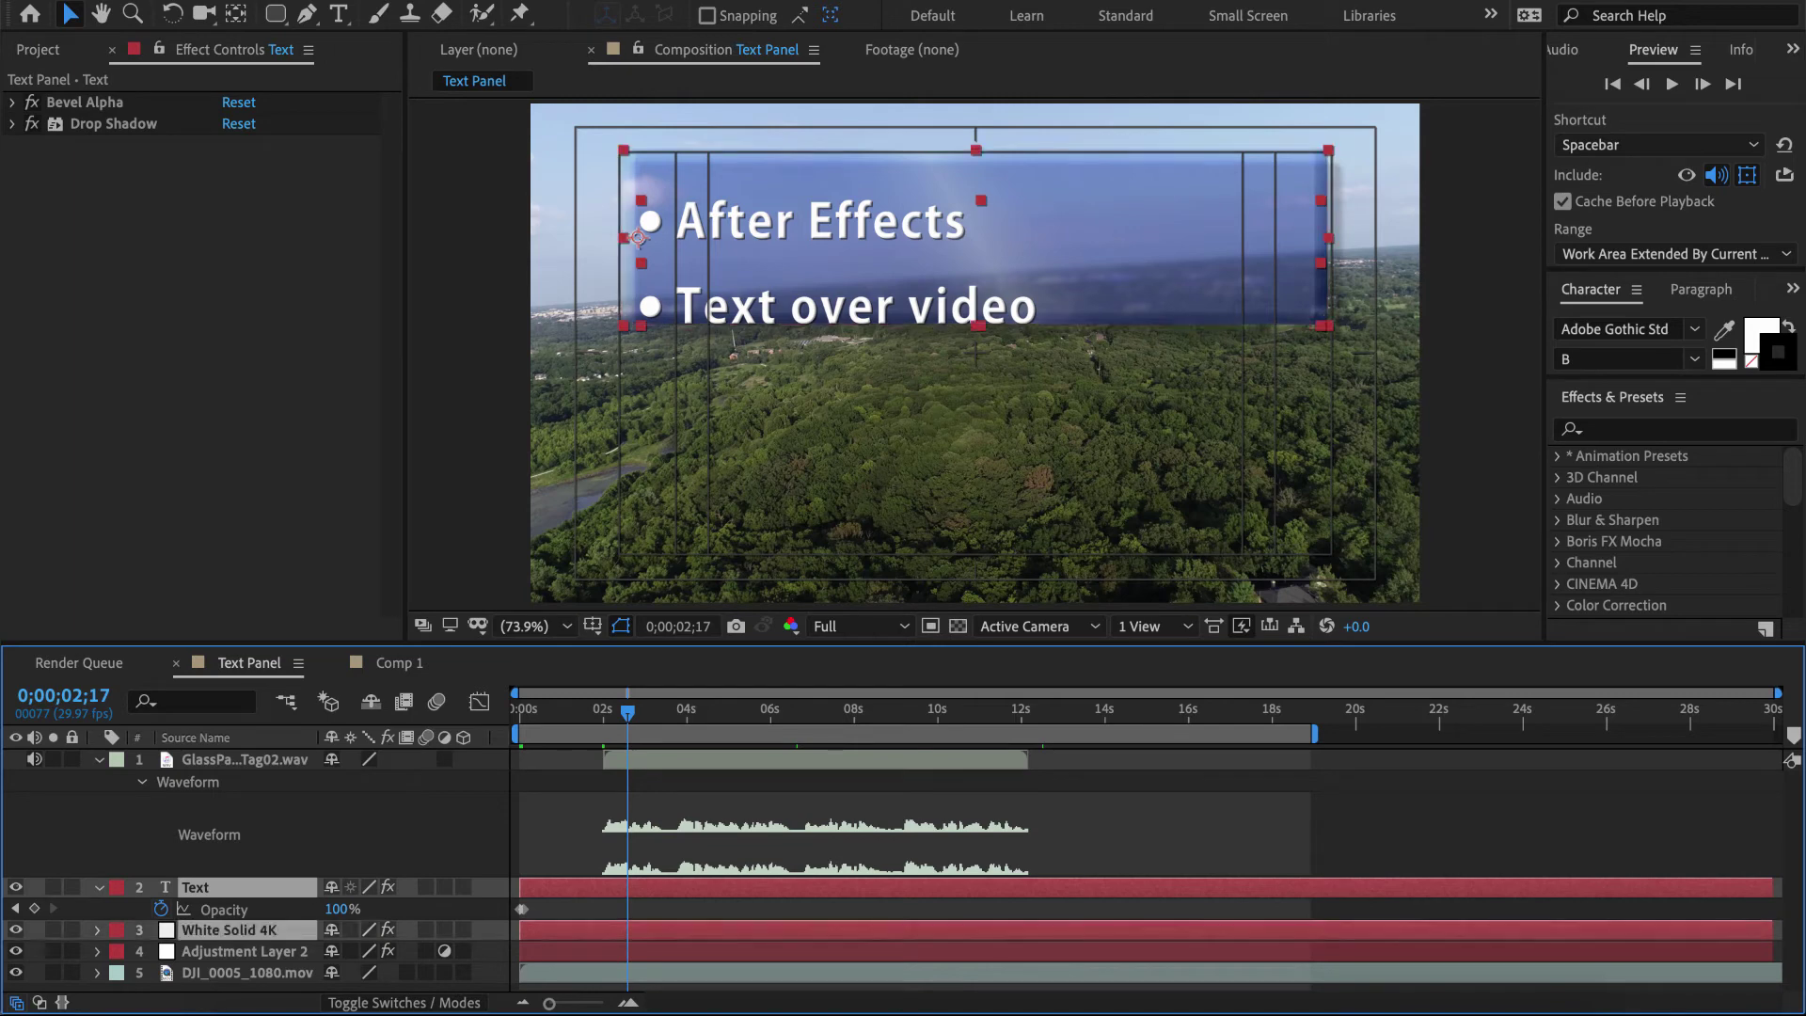
key(ctrl+shift+Down)
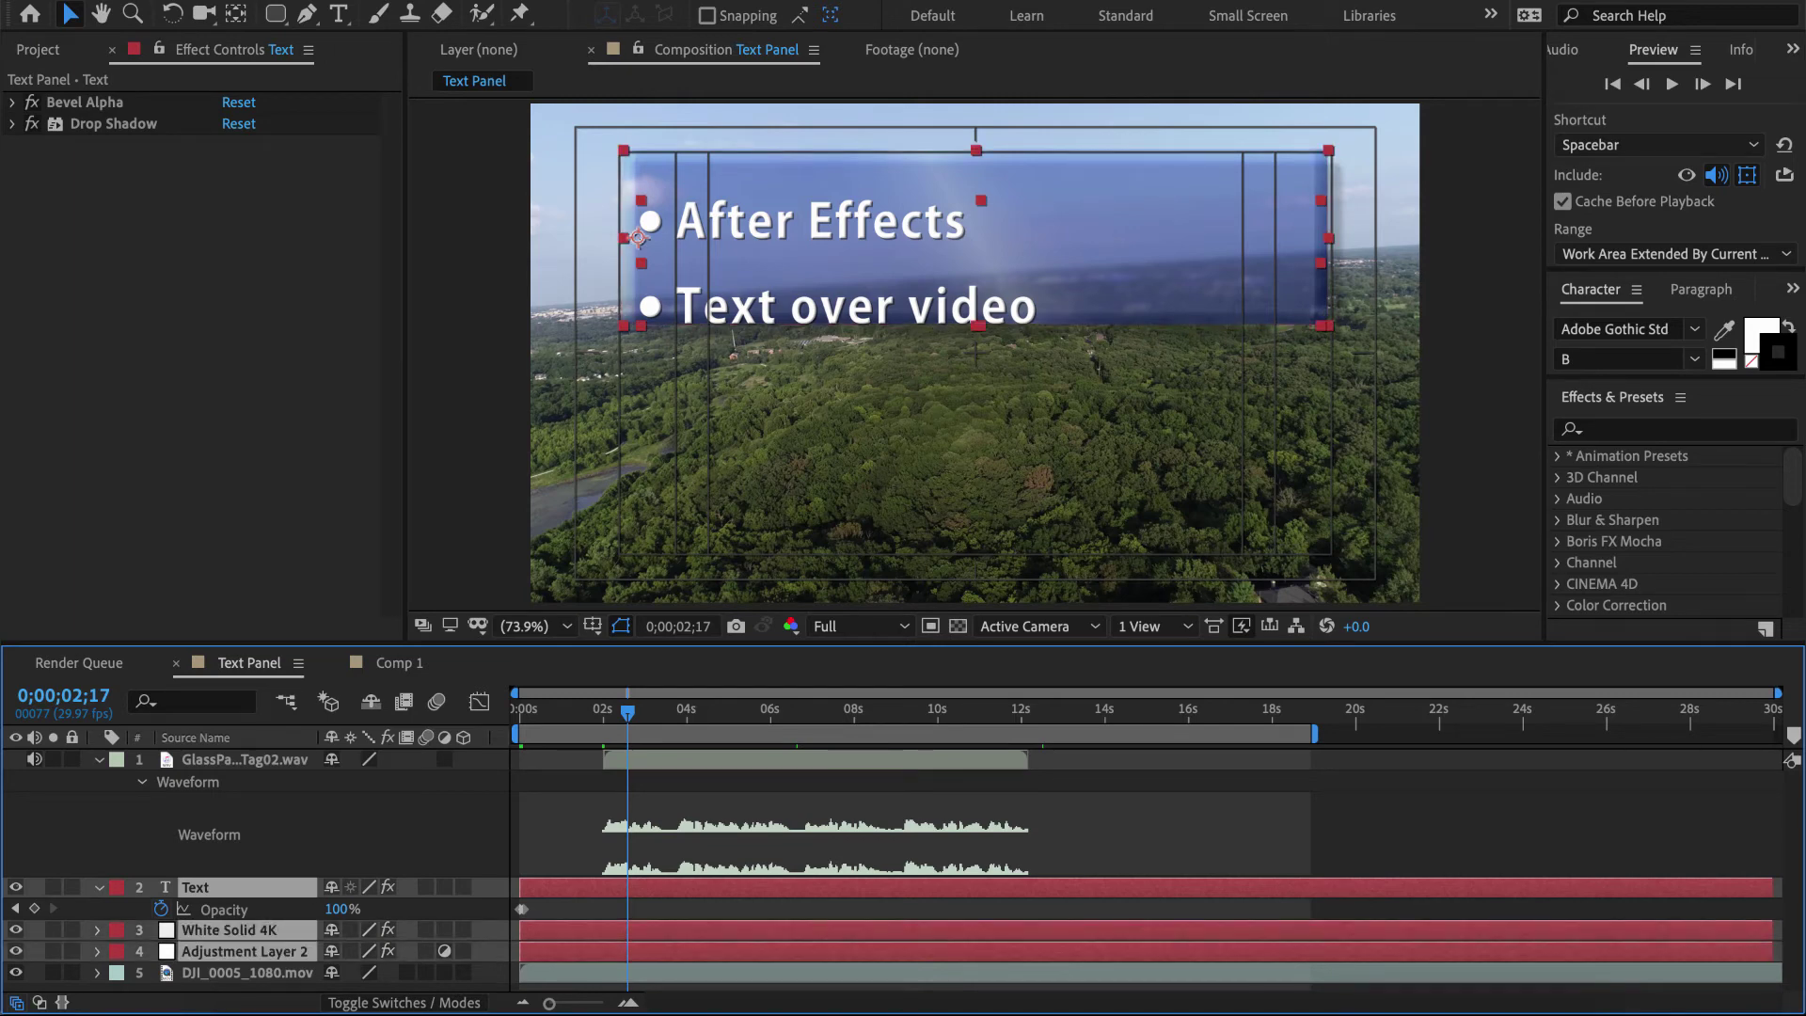
drag(580, 931, 690, 930)
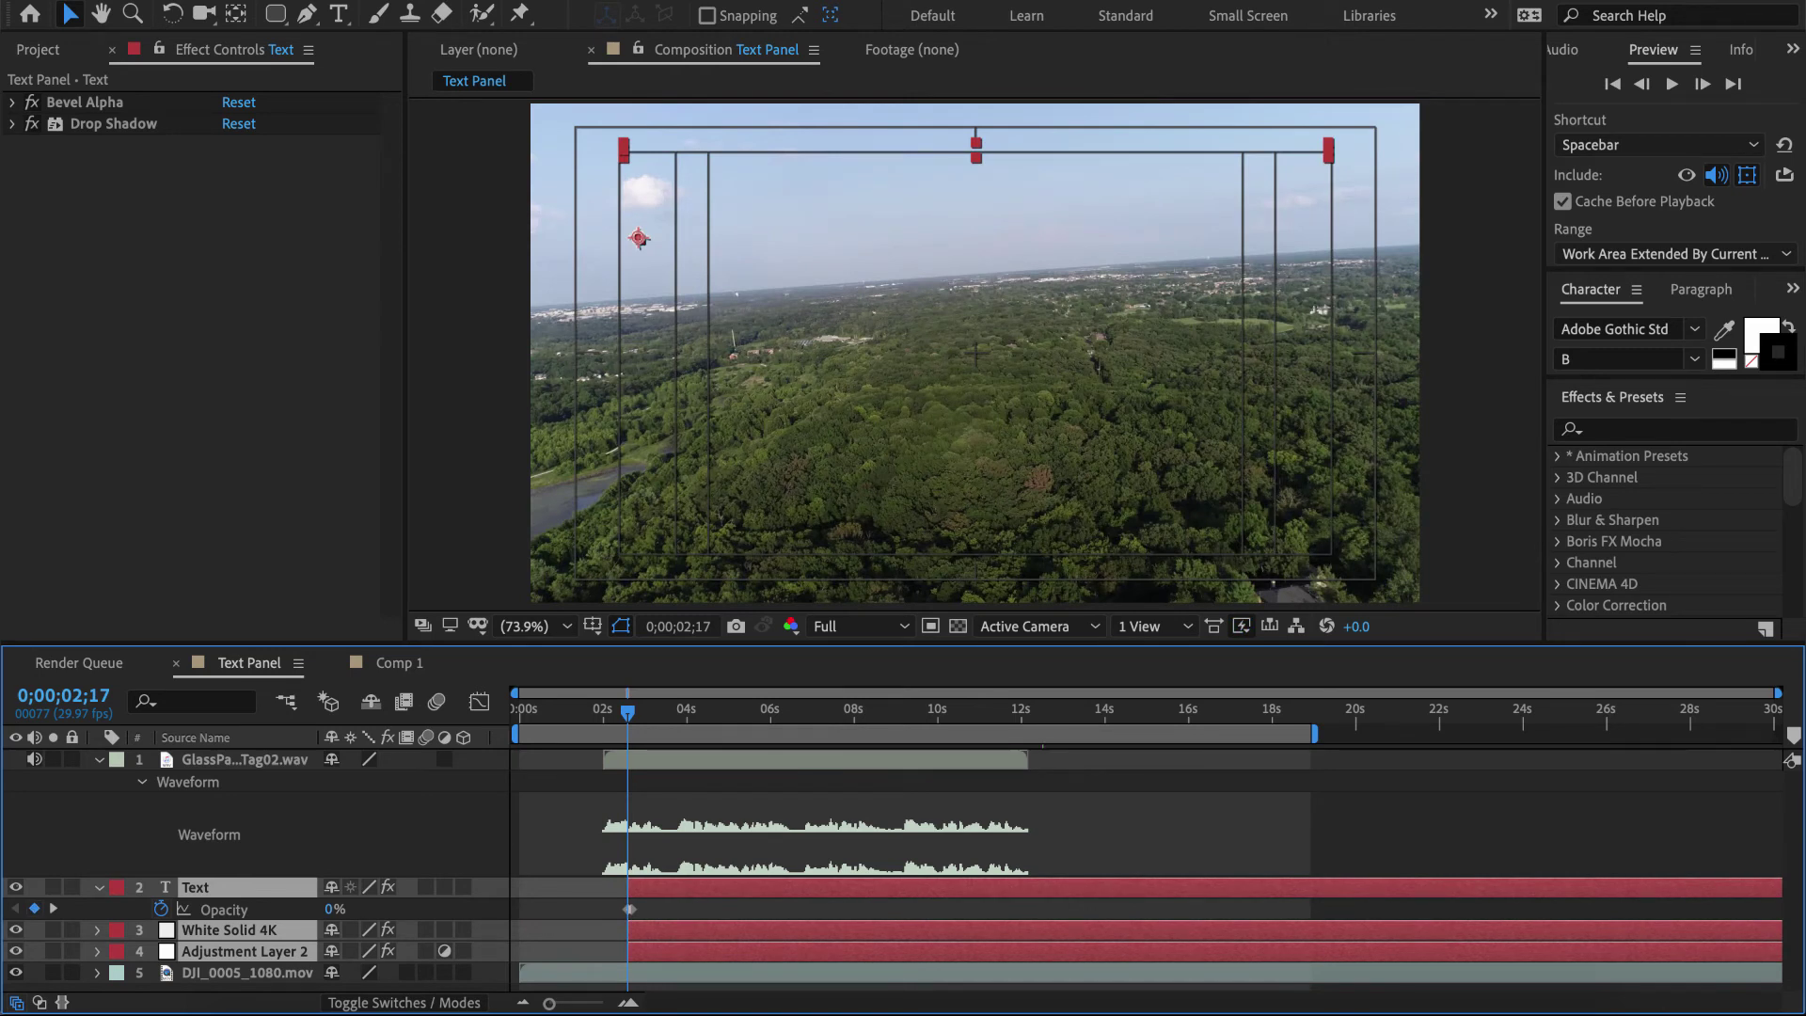
- At 0;00;03;07, move the Text layer's final Mask Path keyframe to 0;00;04;21 so the panel encloses only the first bullet
key(super+shift+period)
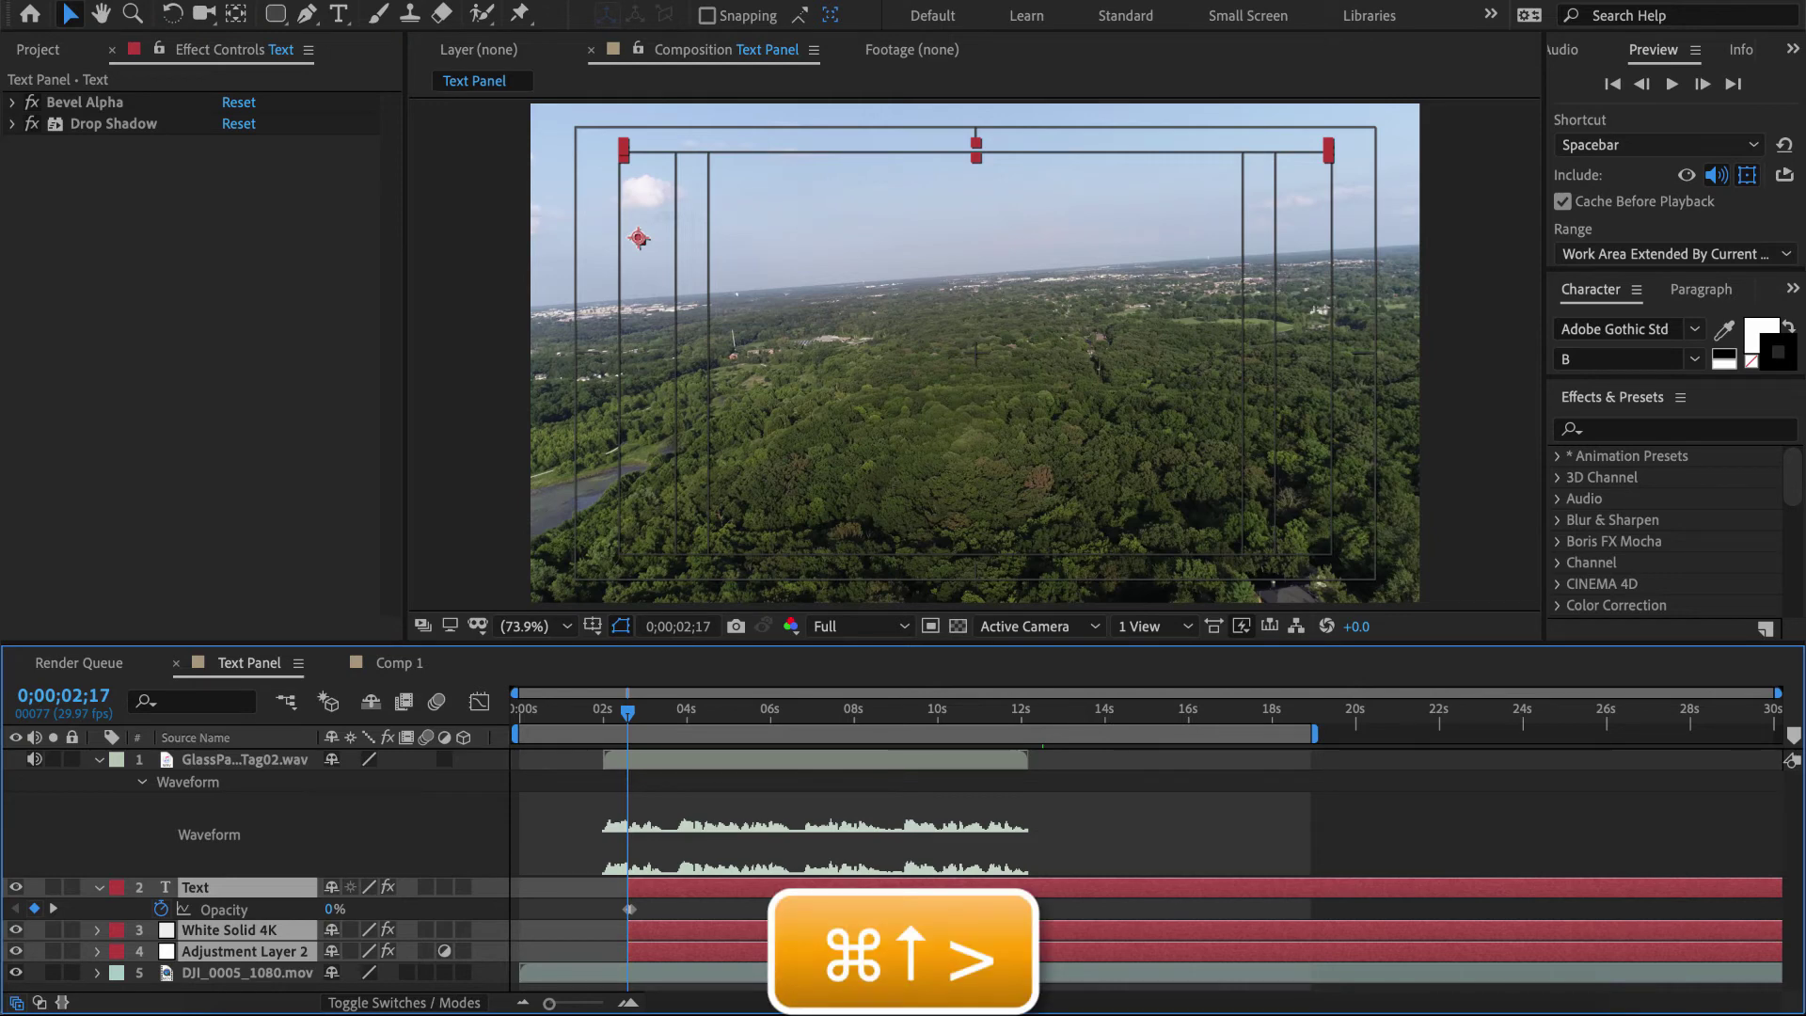
key(super+shift+period)
key(super+shift+period)
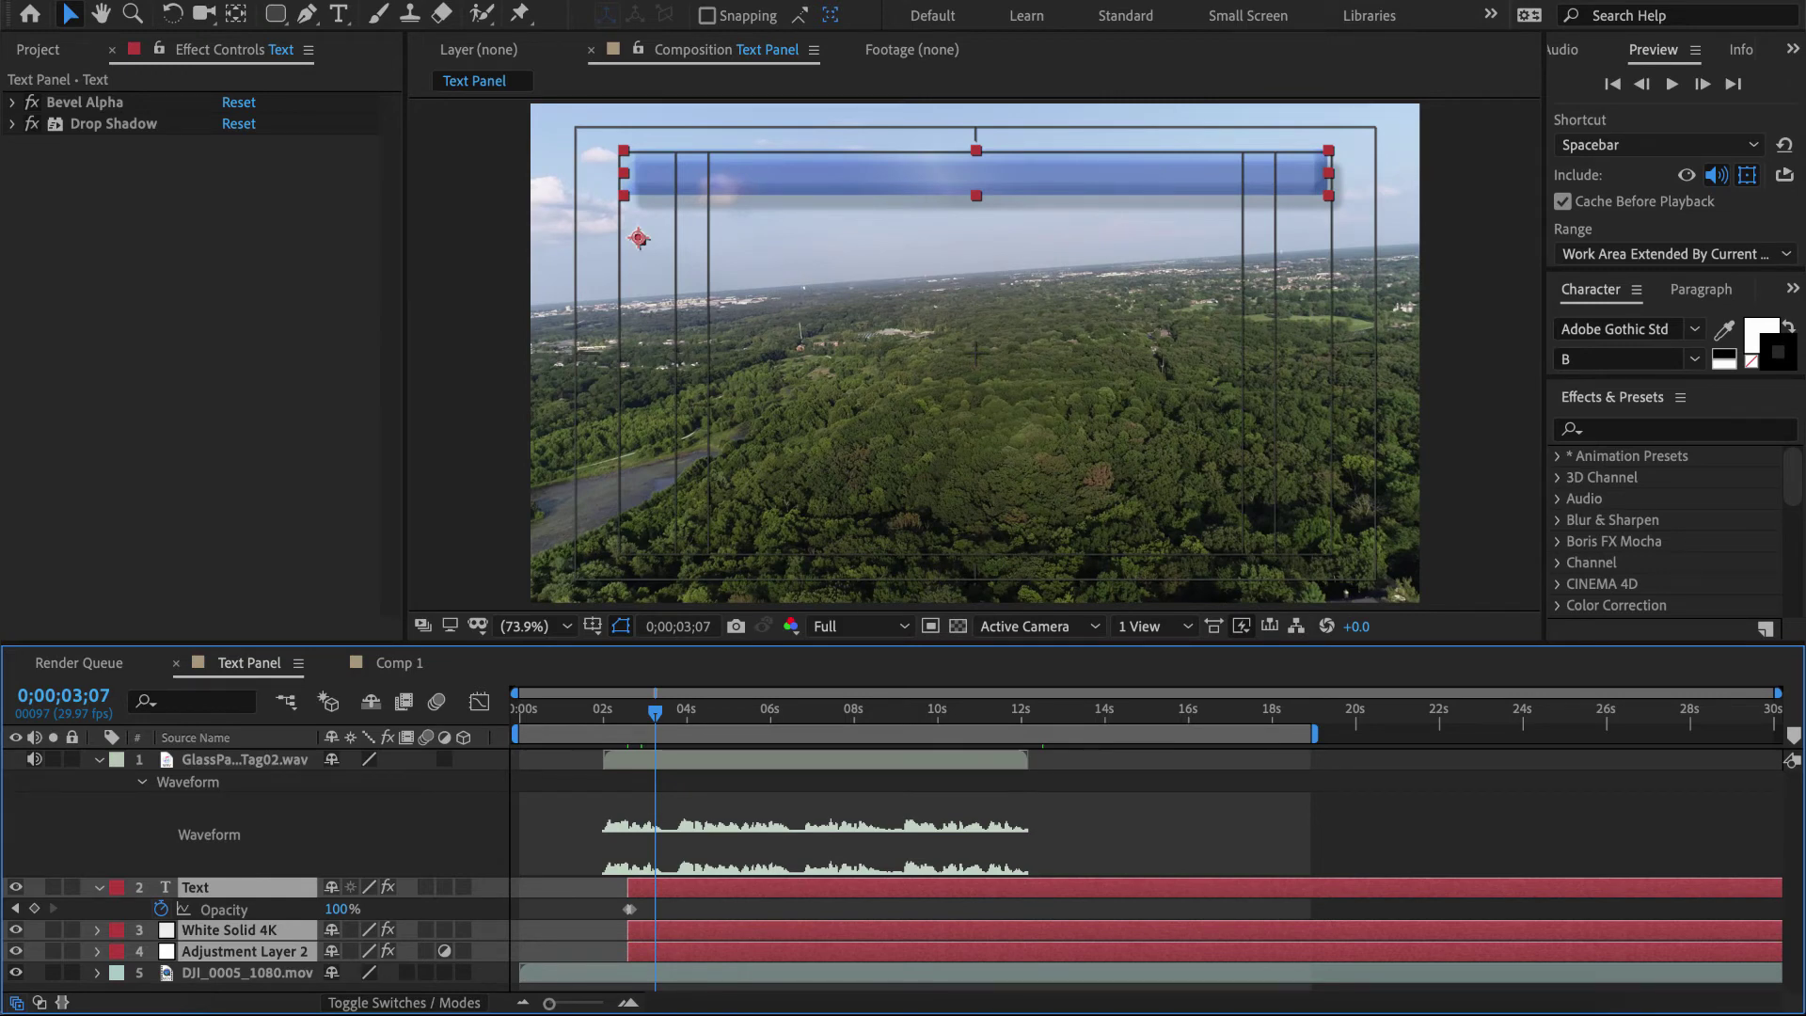
key(shift+m)
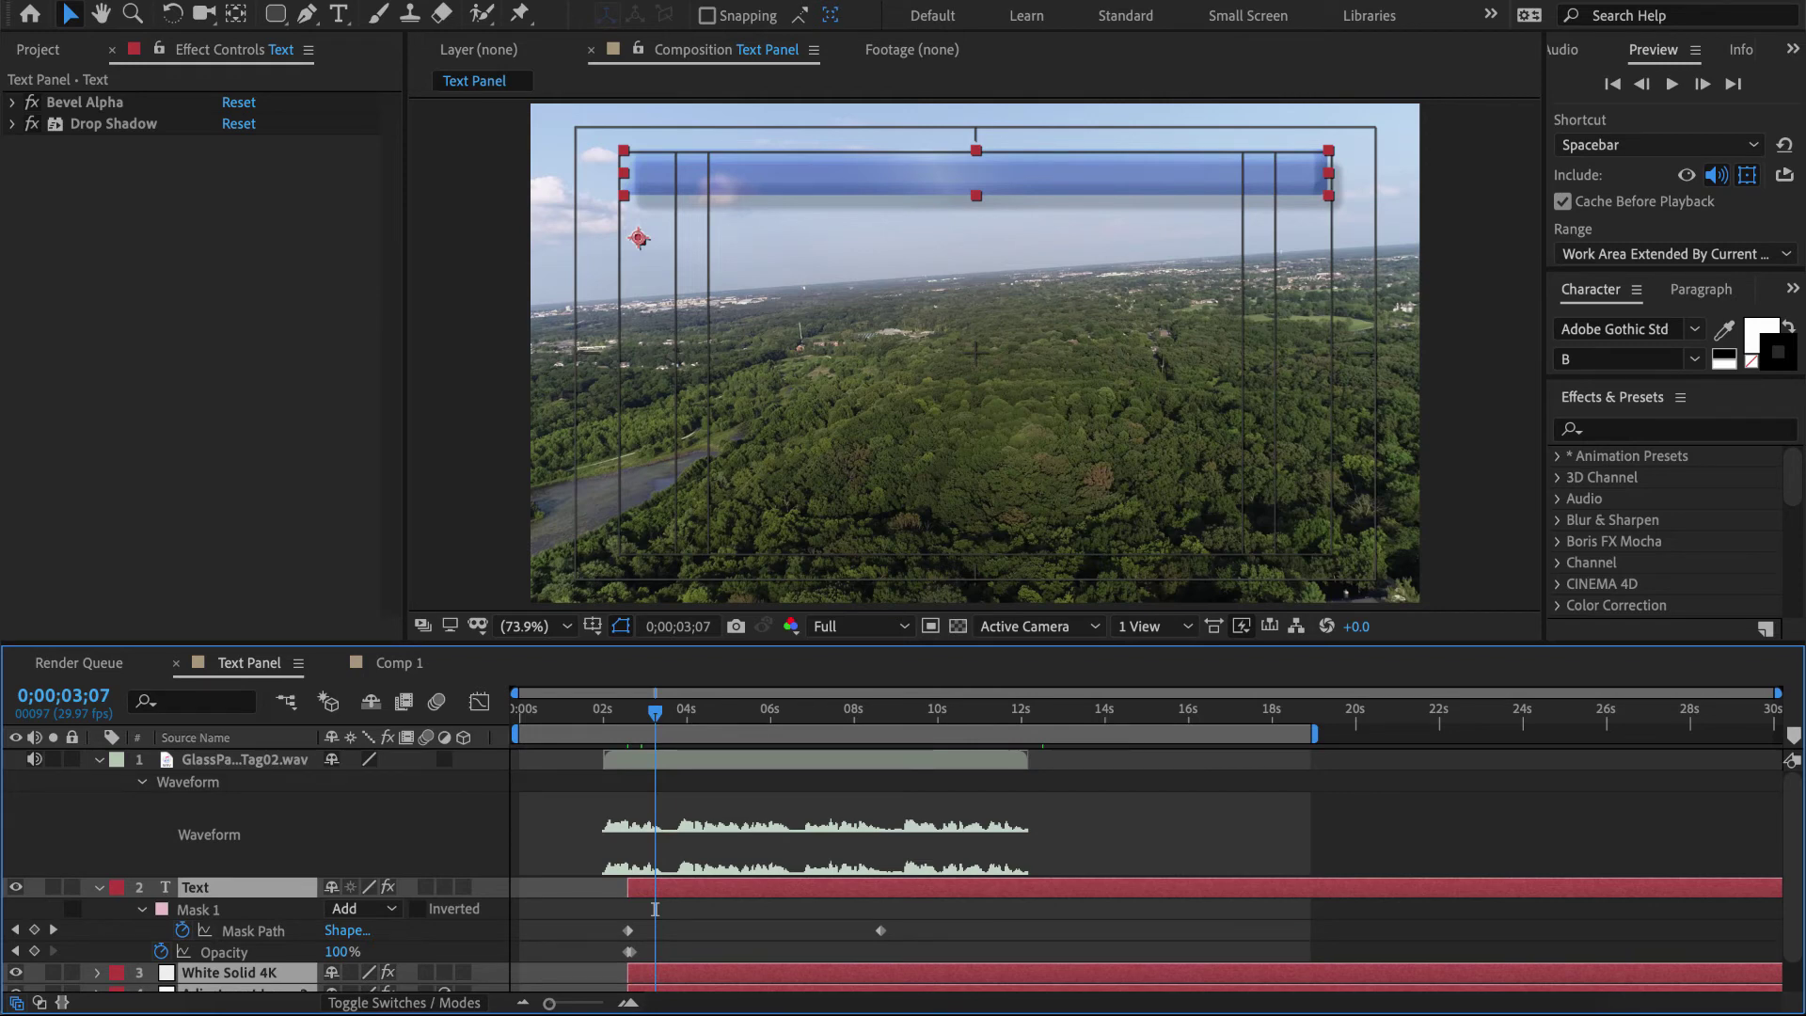
click(252, 930)
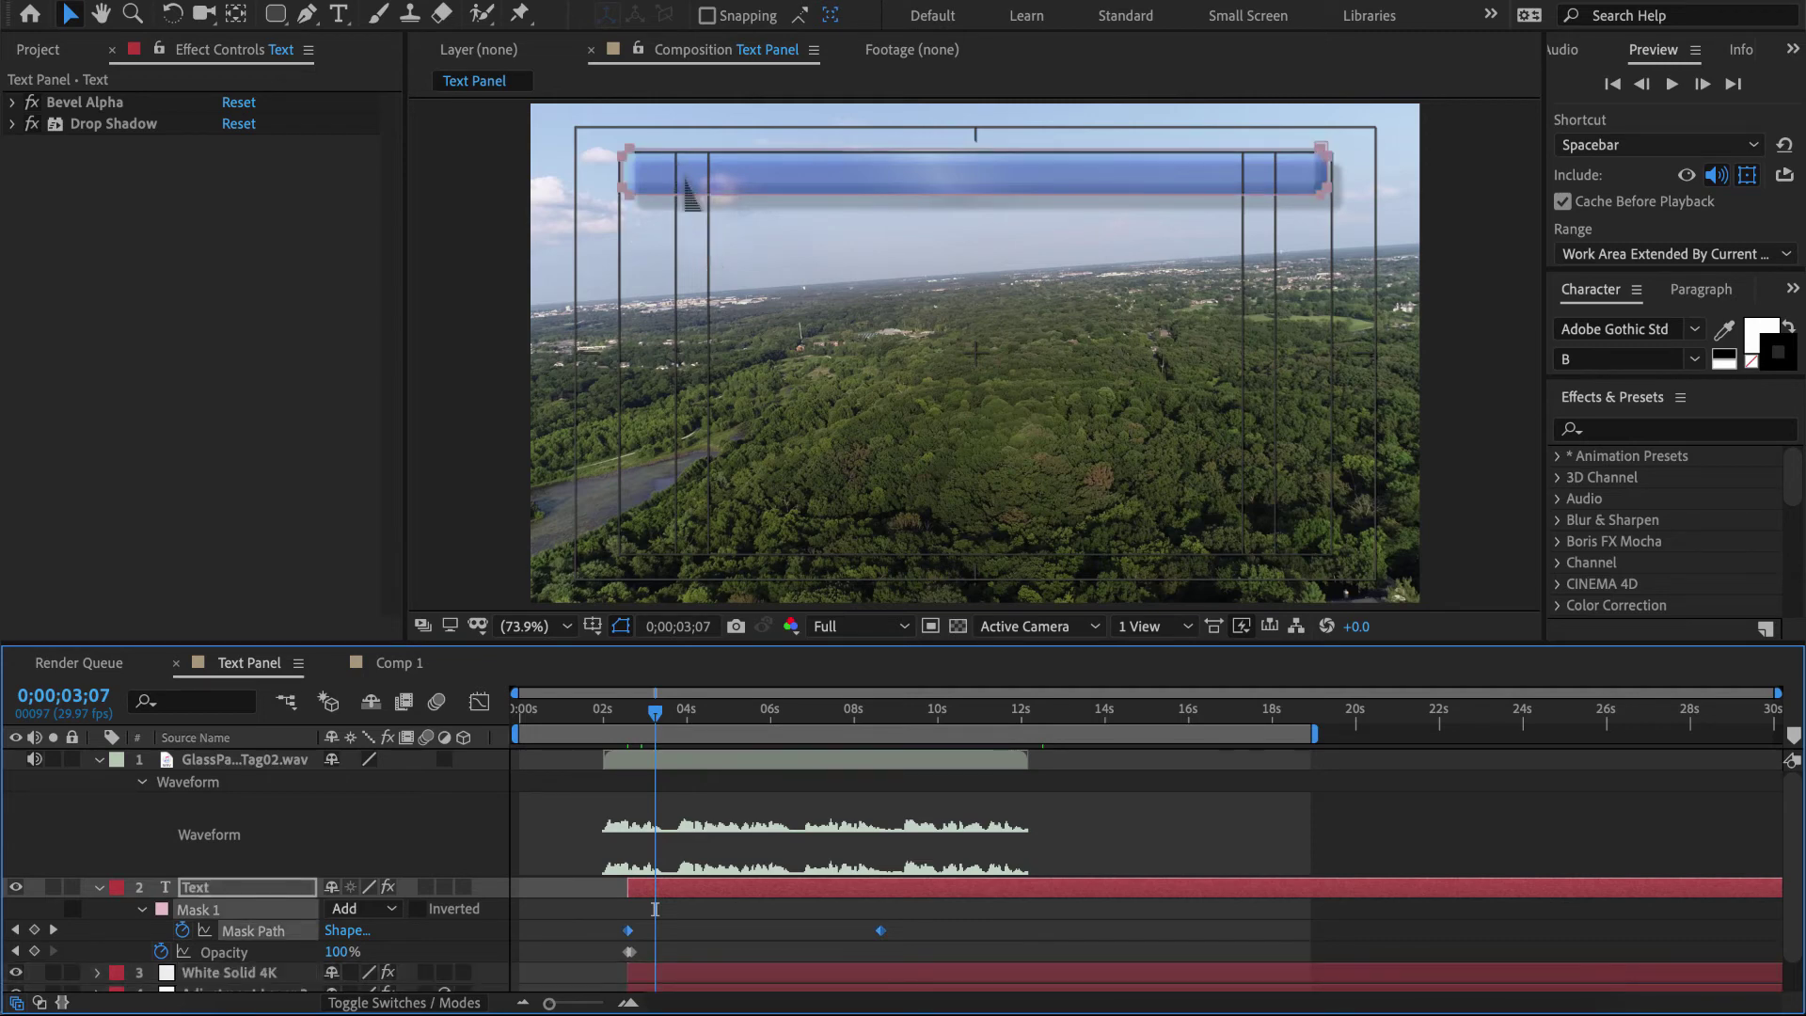
mouse_move(865, 916)
mouse_down()
mouse_move(910, 940)
mouse_move(630, 931)
mouse_move(741, 931)
mouse_move(655, 930)
mouse_move(716, 930)
mouse_up()
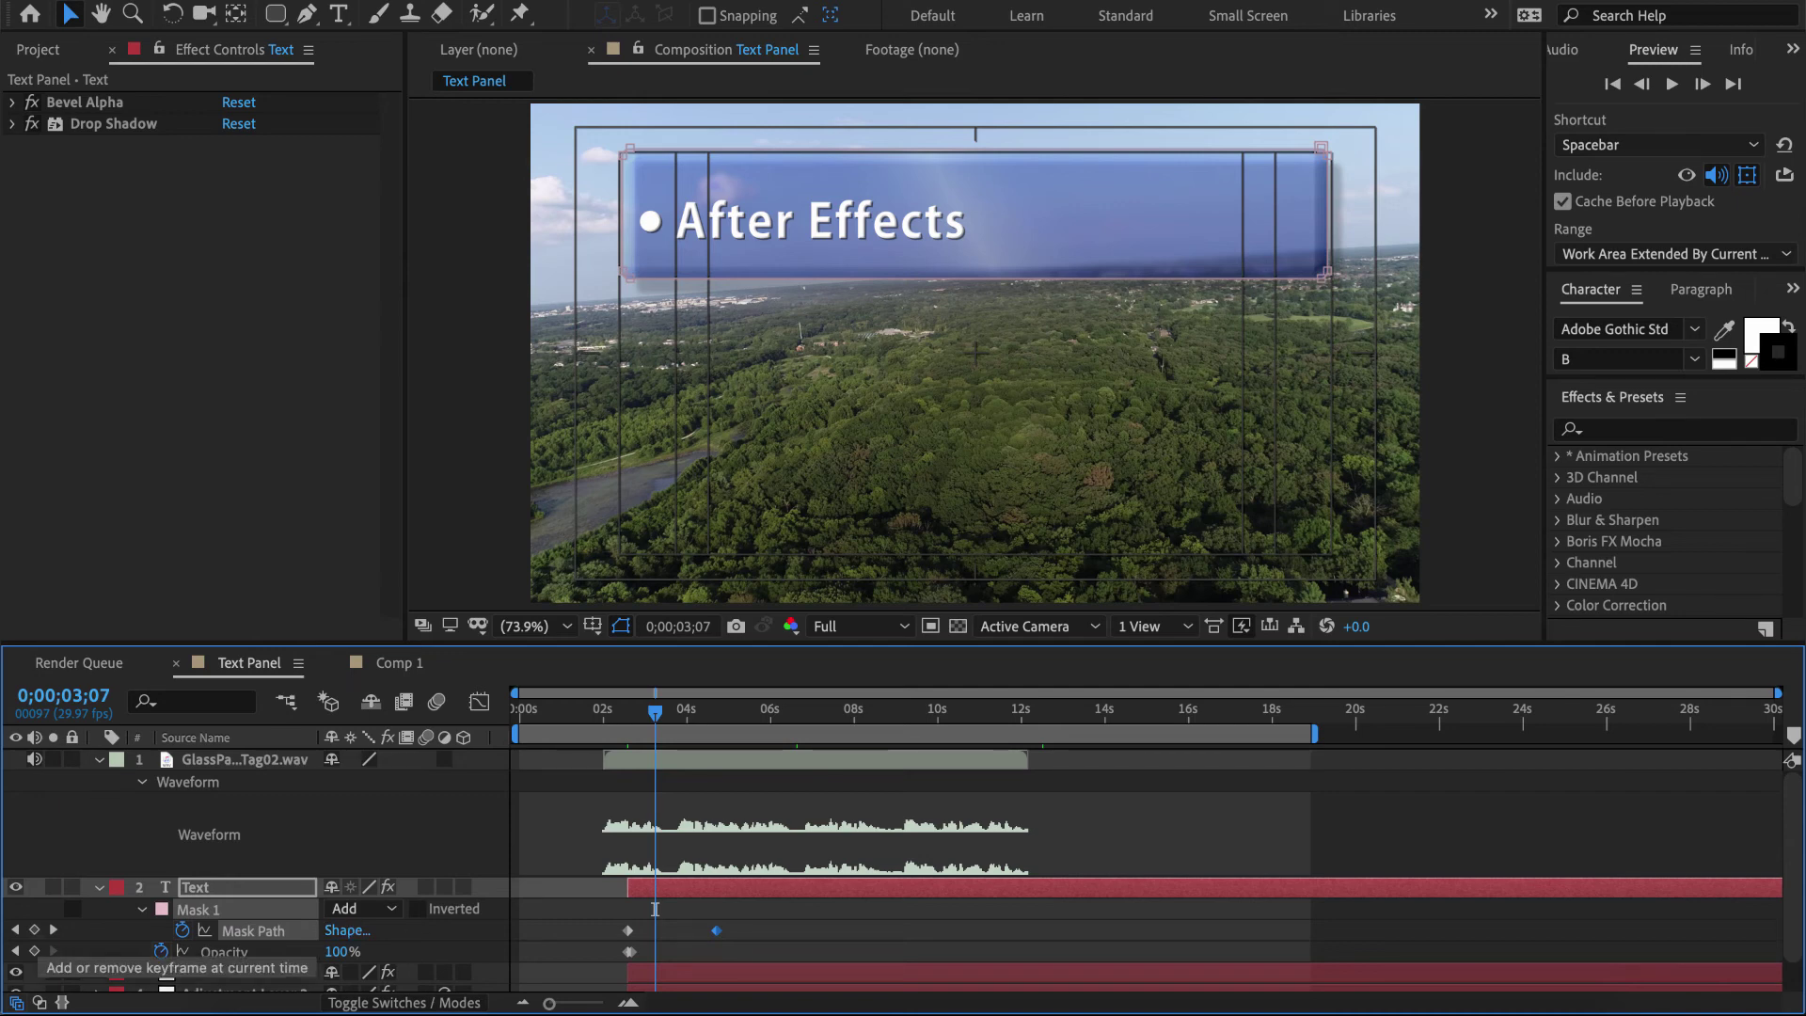
- Add a Mask Path keyframe at 0;00;03;07, convert it to a hold keyframe and preview the reveal
key(super+m)
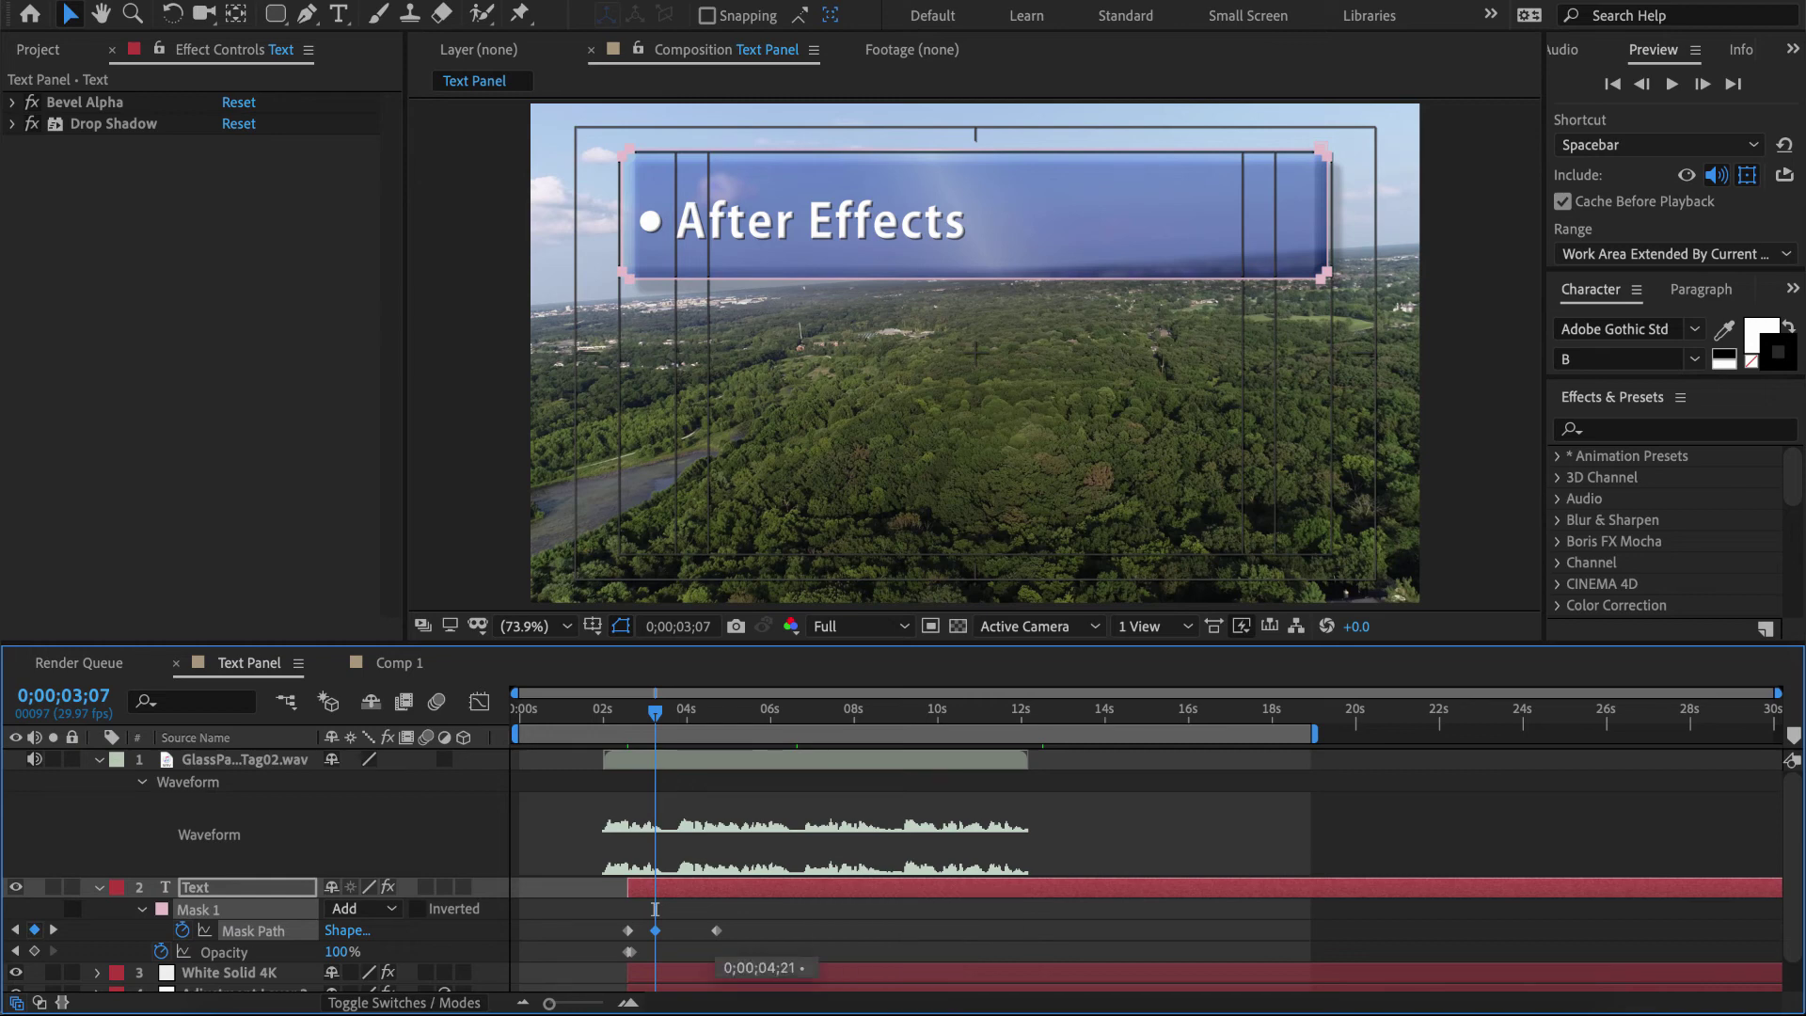
alt+super+click(656, 908)
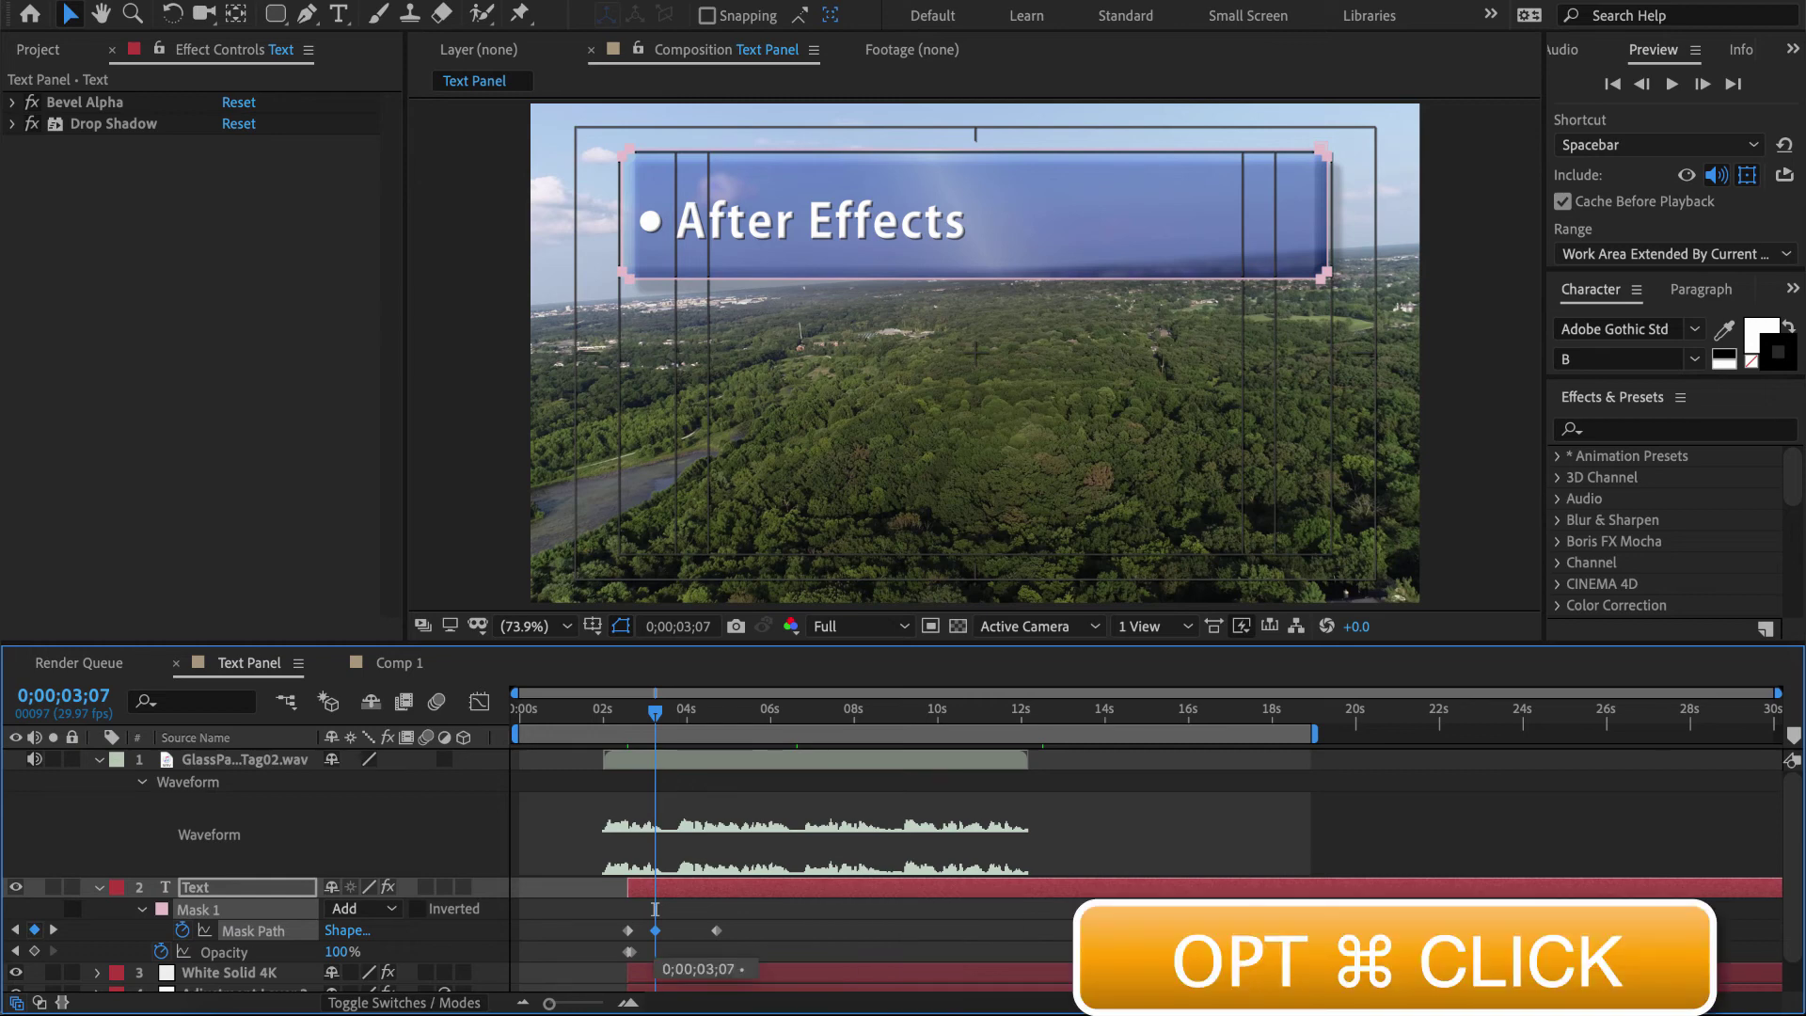
alt+super+click(656, 909)
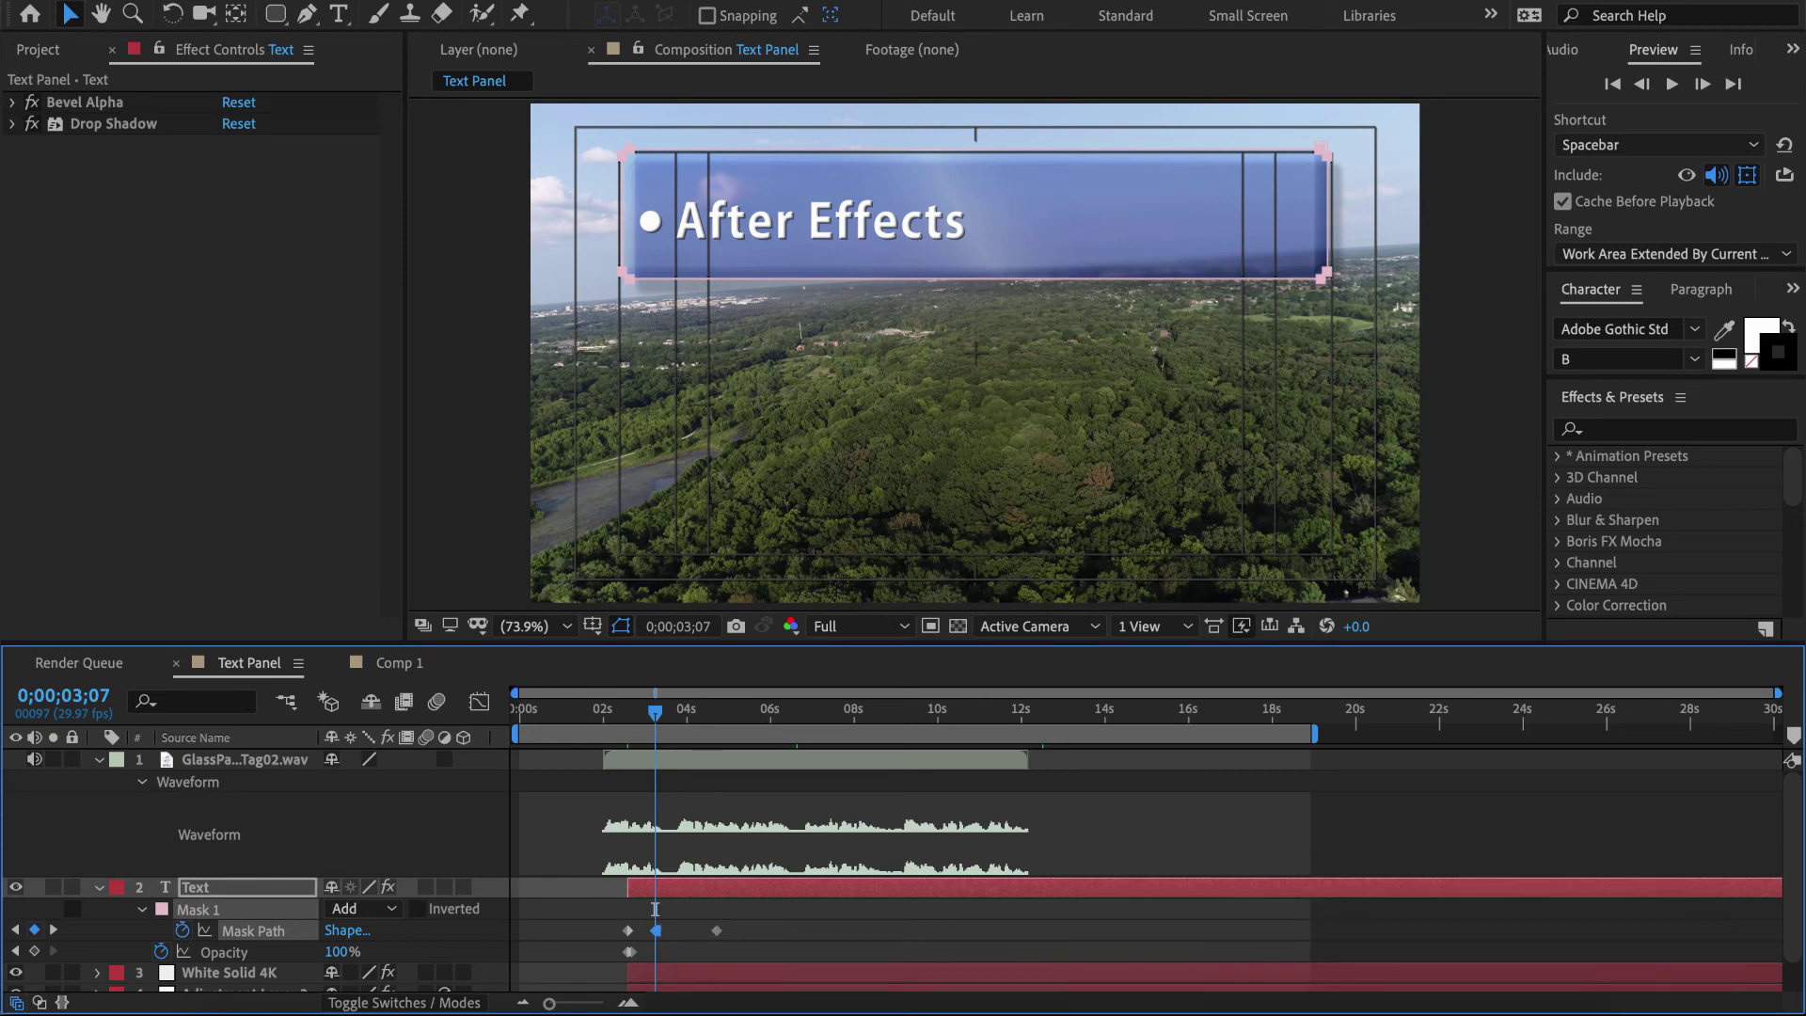
key(space)
key(super+d)
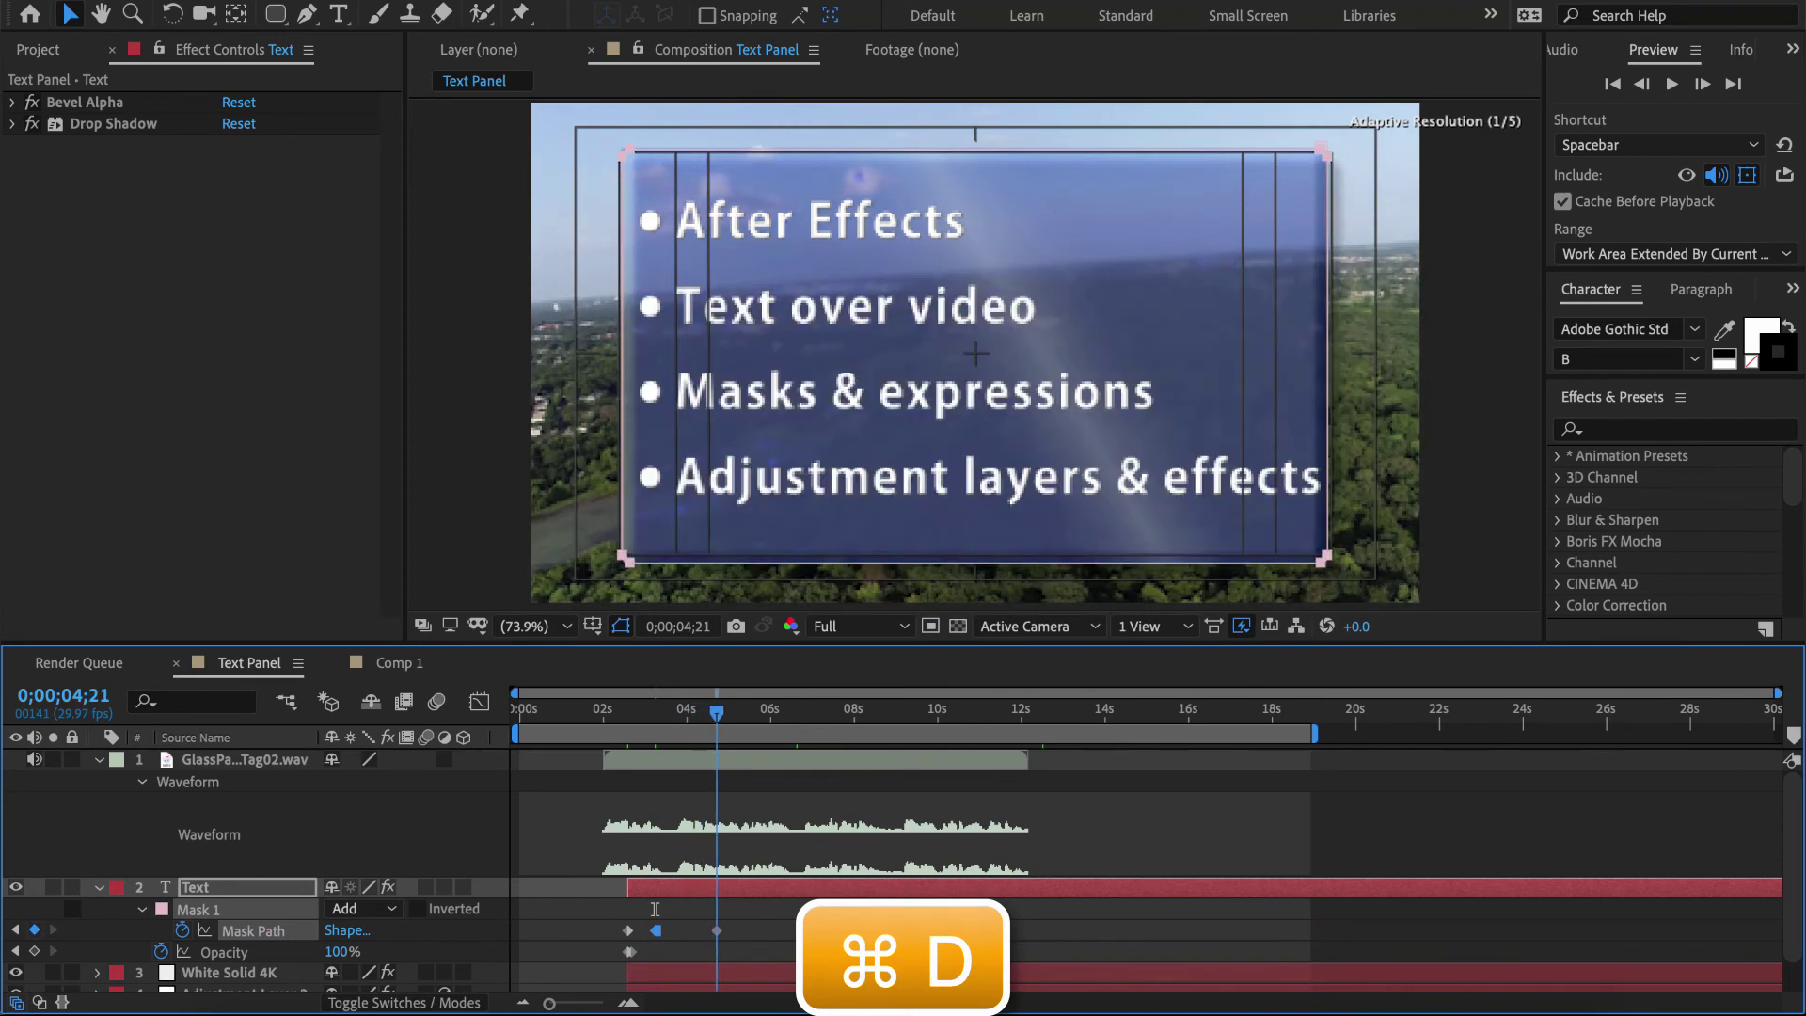
key(space)
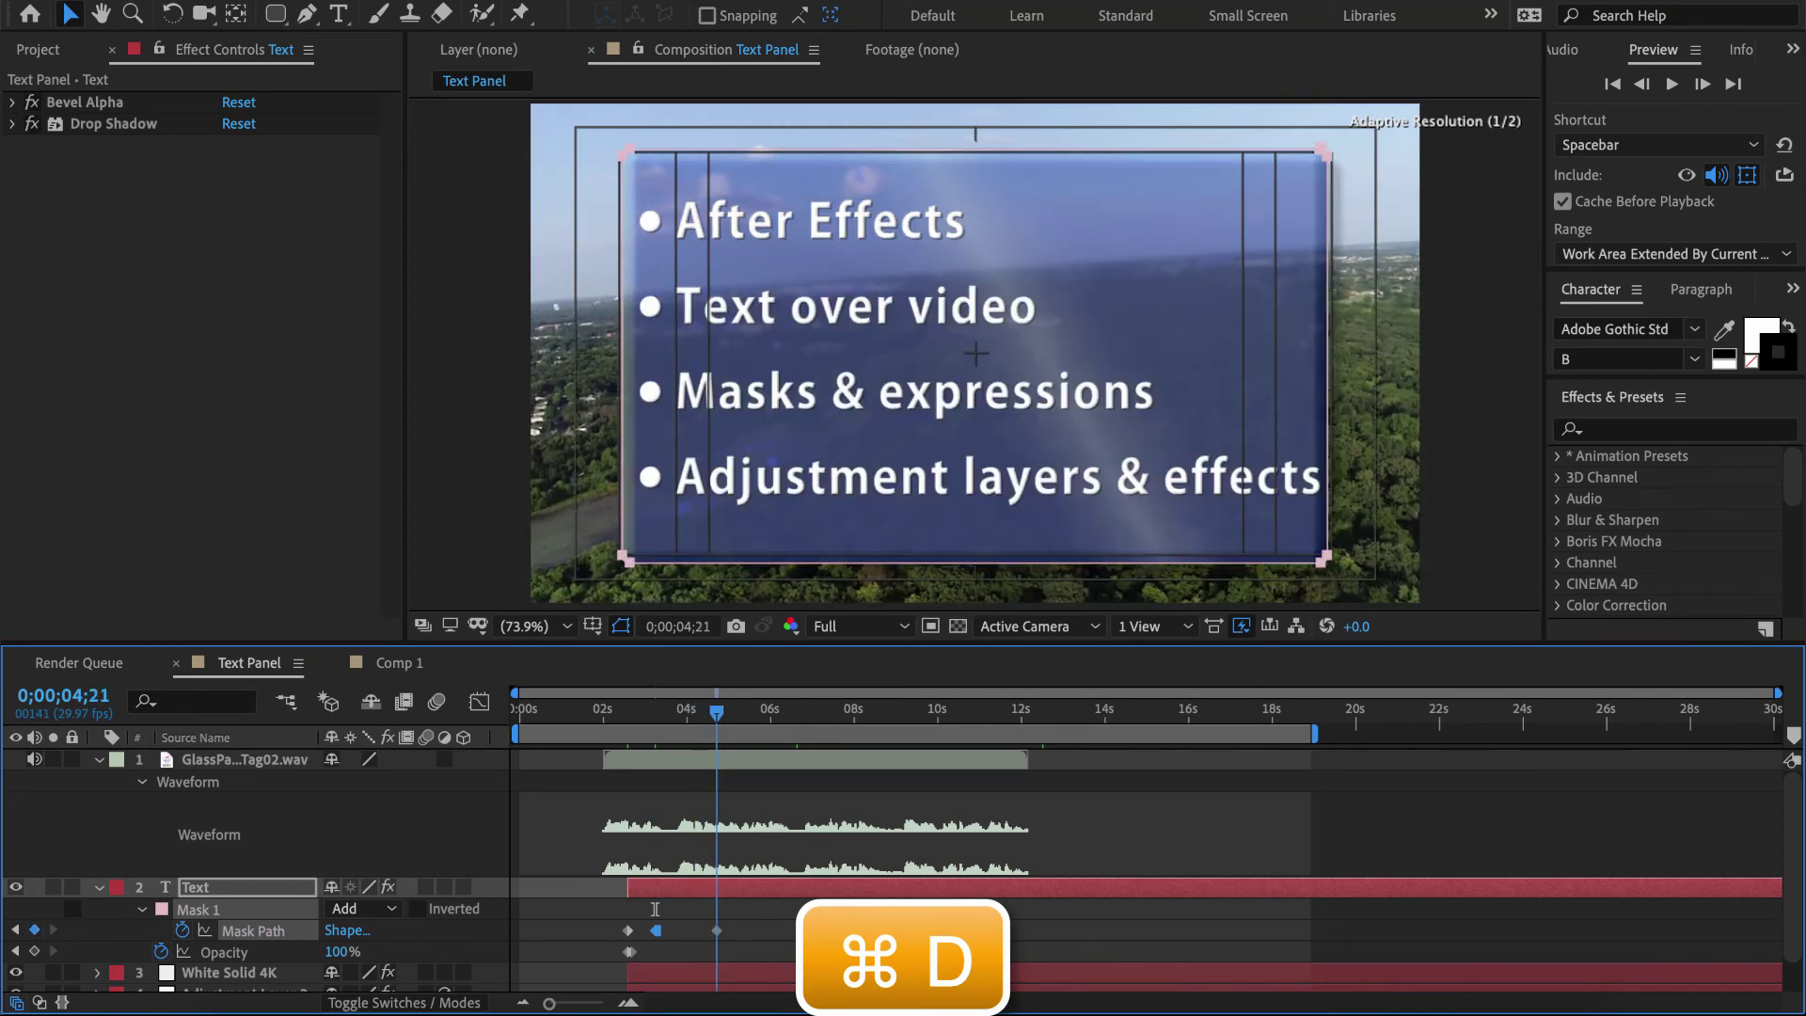
key(space)
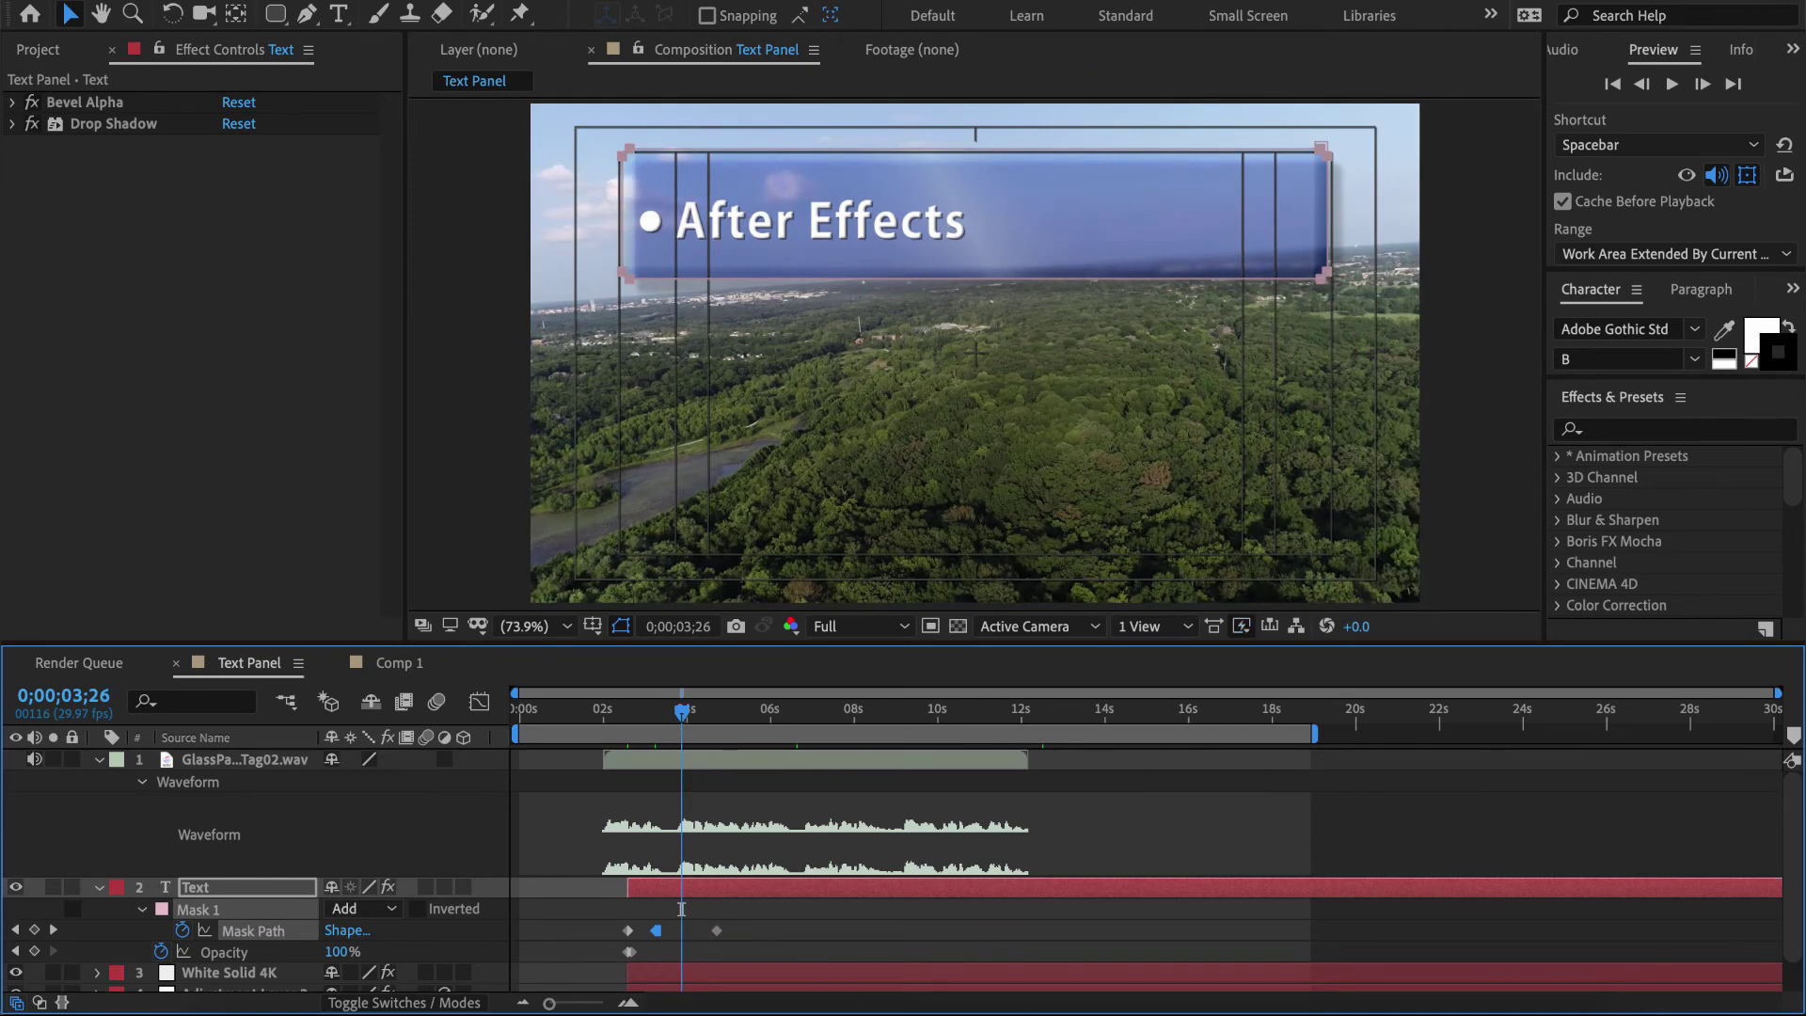
- Place a linear Mask Path keyframe with the first-bullet shape at 0;00;05;09 and move the final keyframe to about 8 seconds
drag(681, 909, 741, 909)
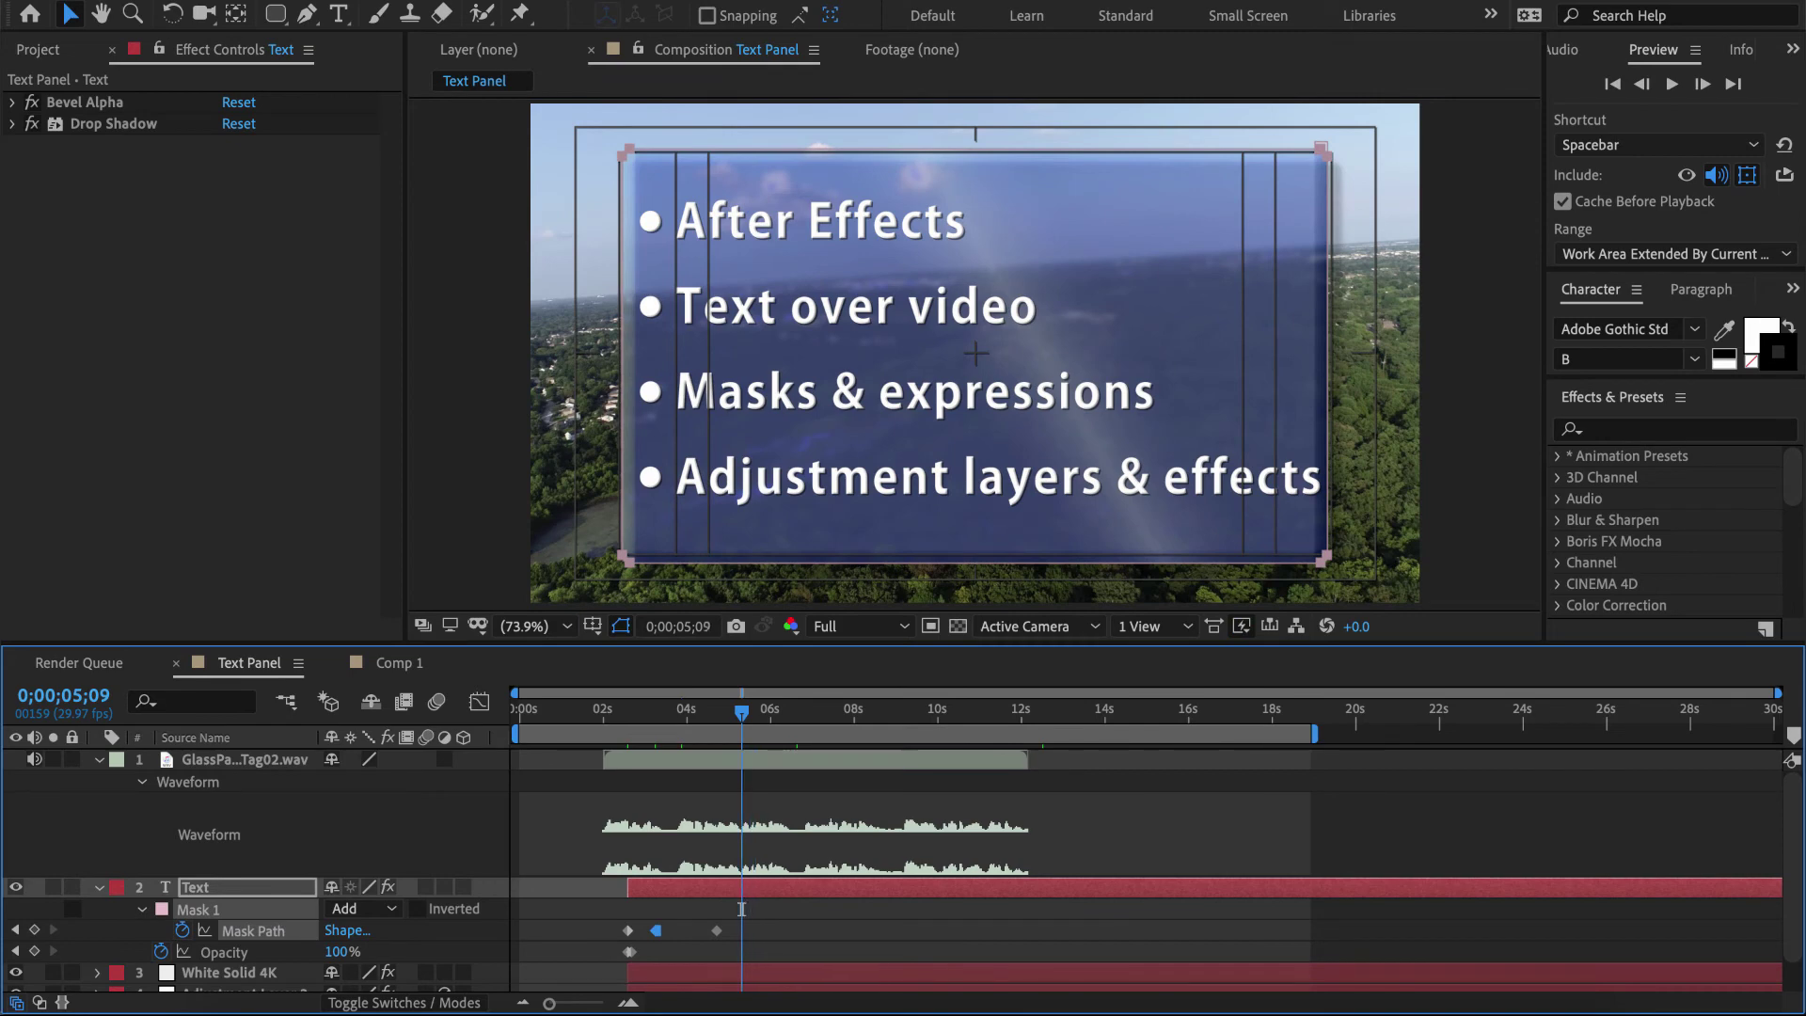
key(super+m)
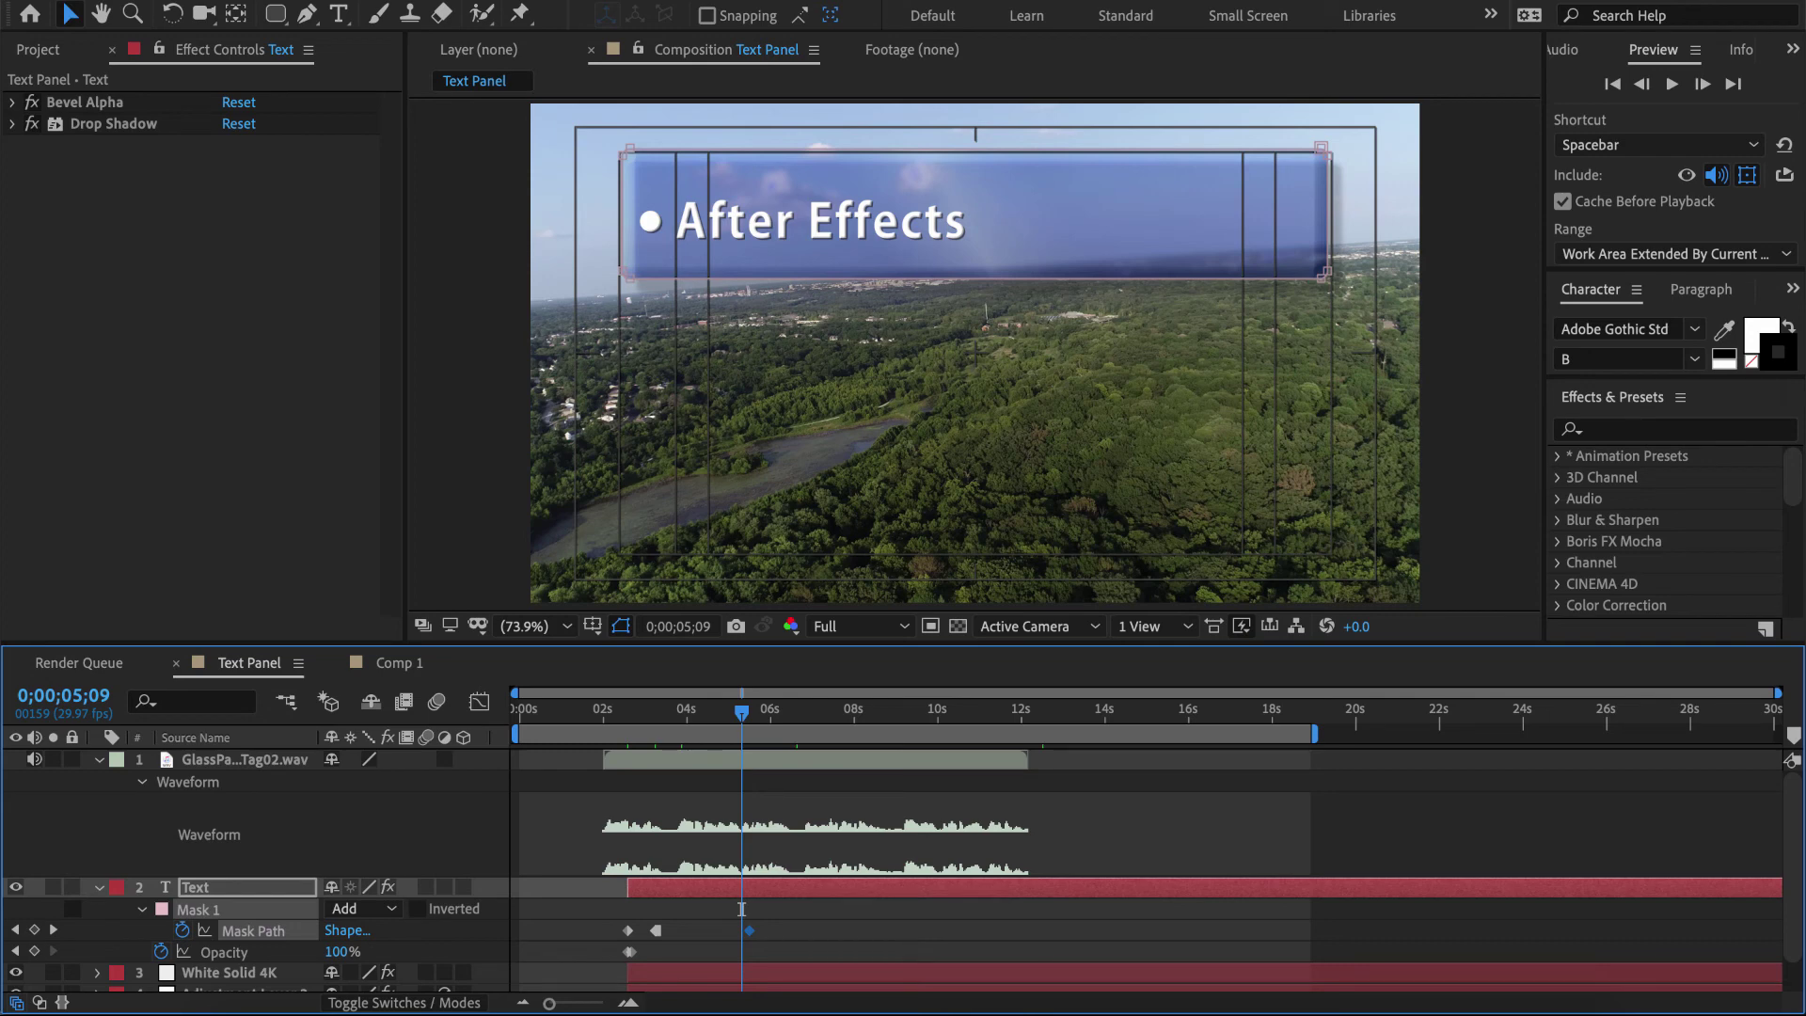
key(alt+m)
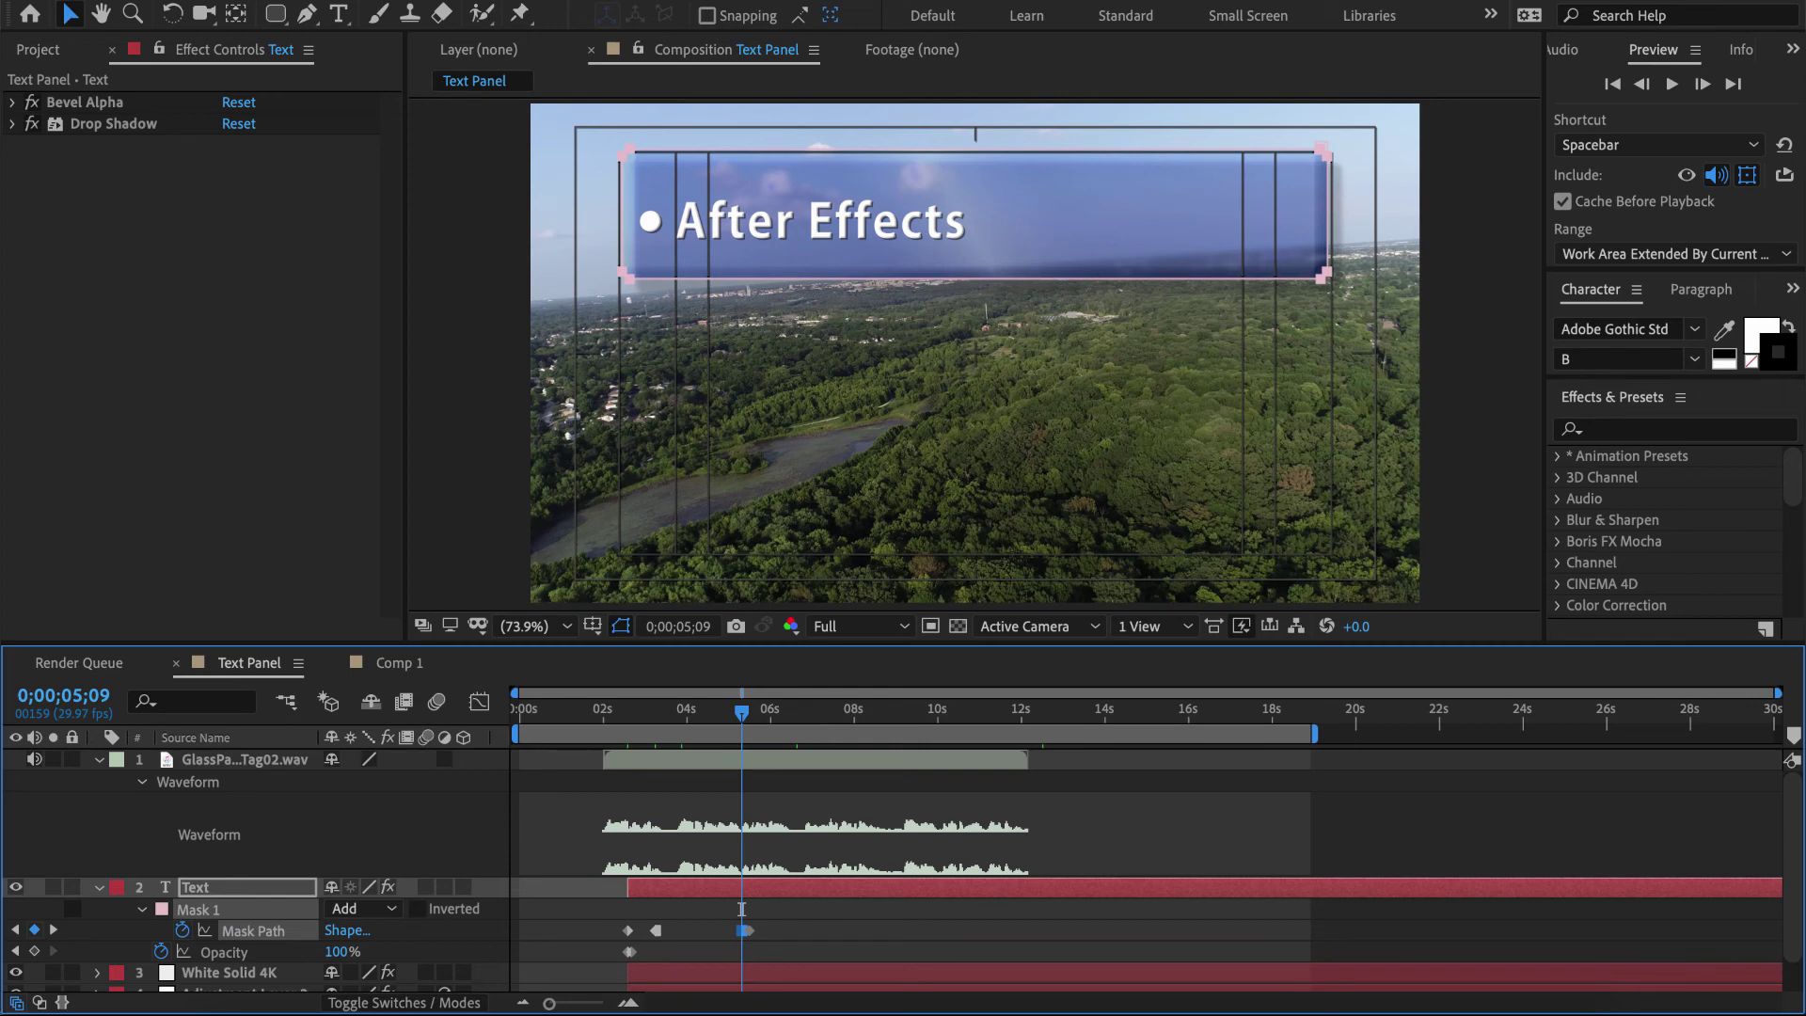
drag(750, 930, 854, 931)
super+click(741, 908)
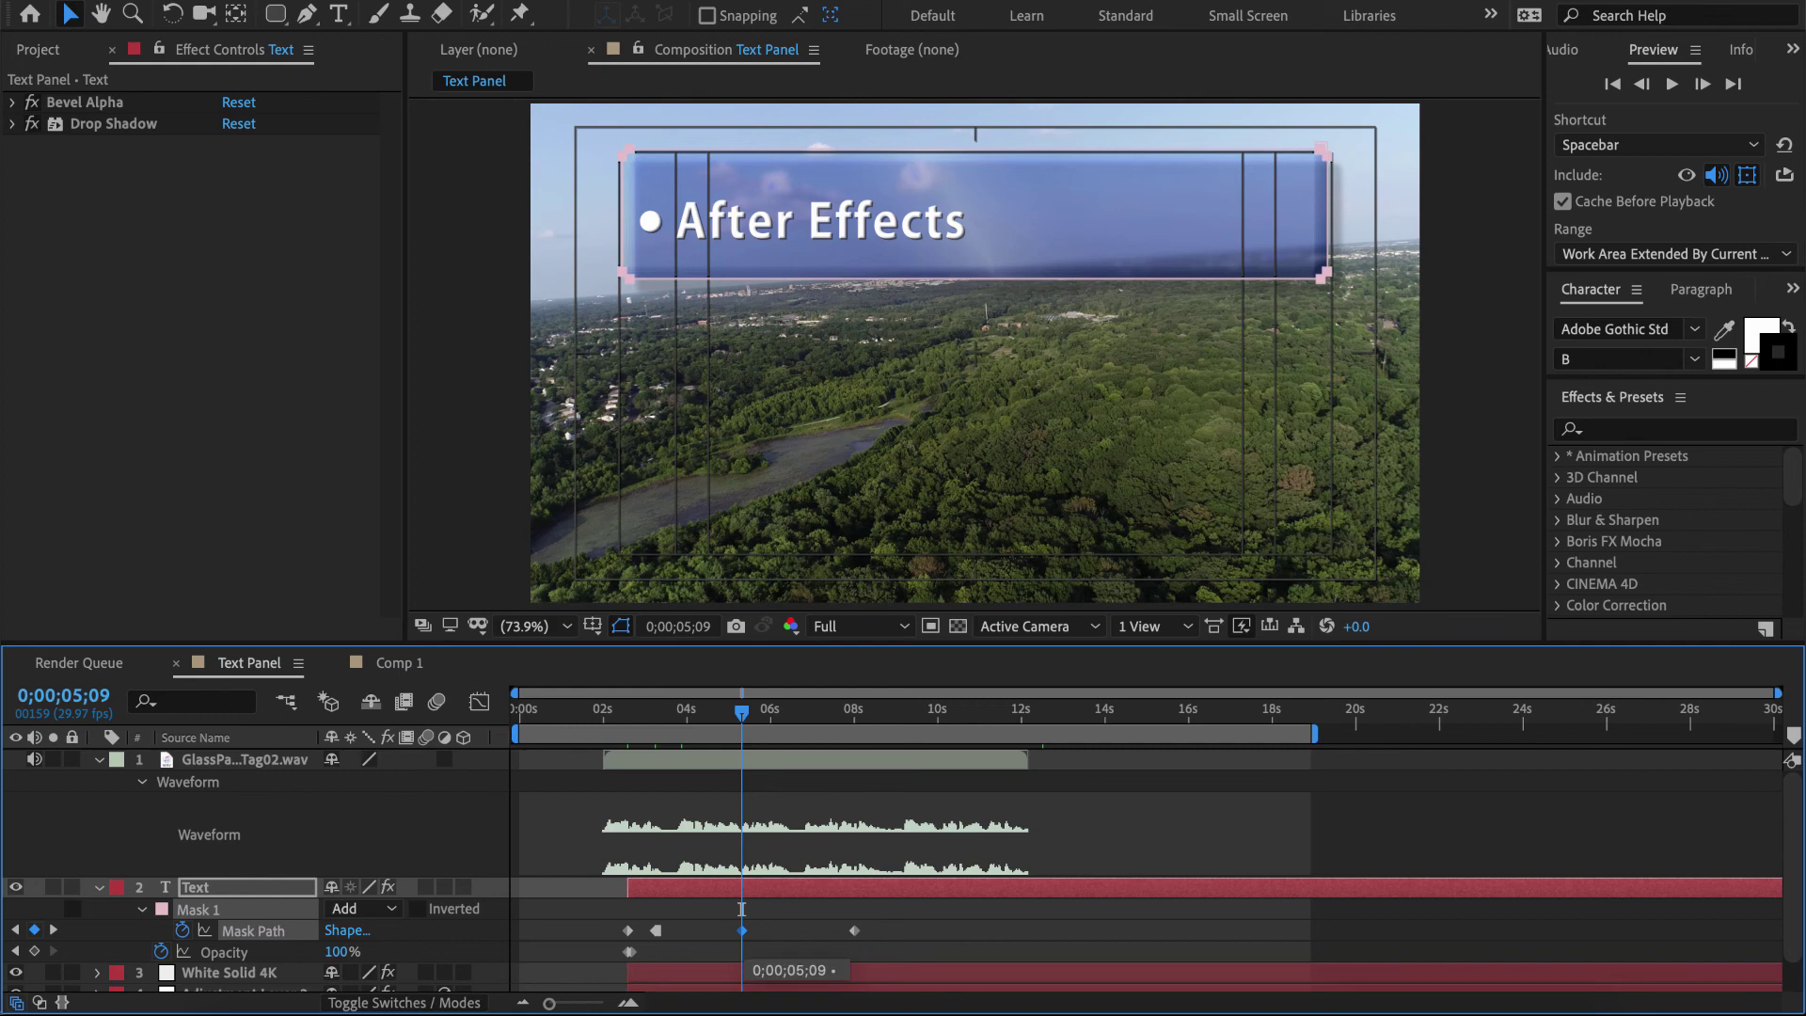
- Reveal the second bullet with a hold Mask Path keyframe at 0;00;05;29, moving the final keyframe to 0;00;07;15 to set the panel height
key(super+shift+period)
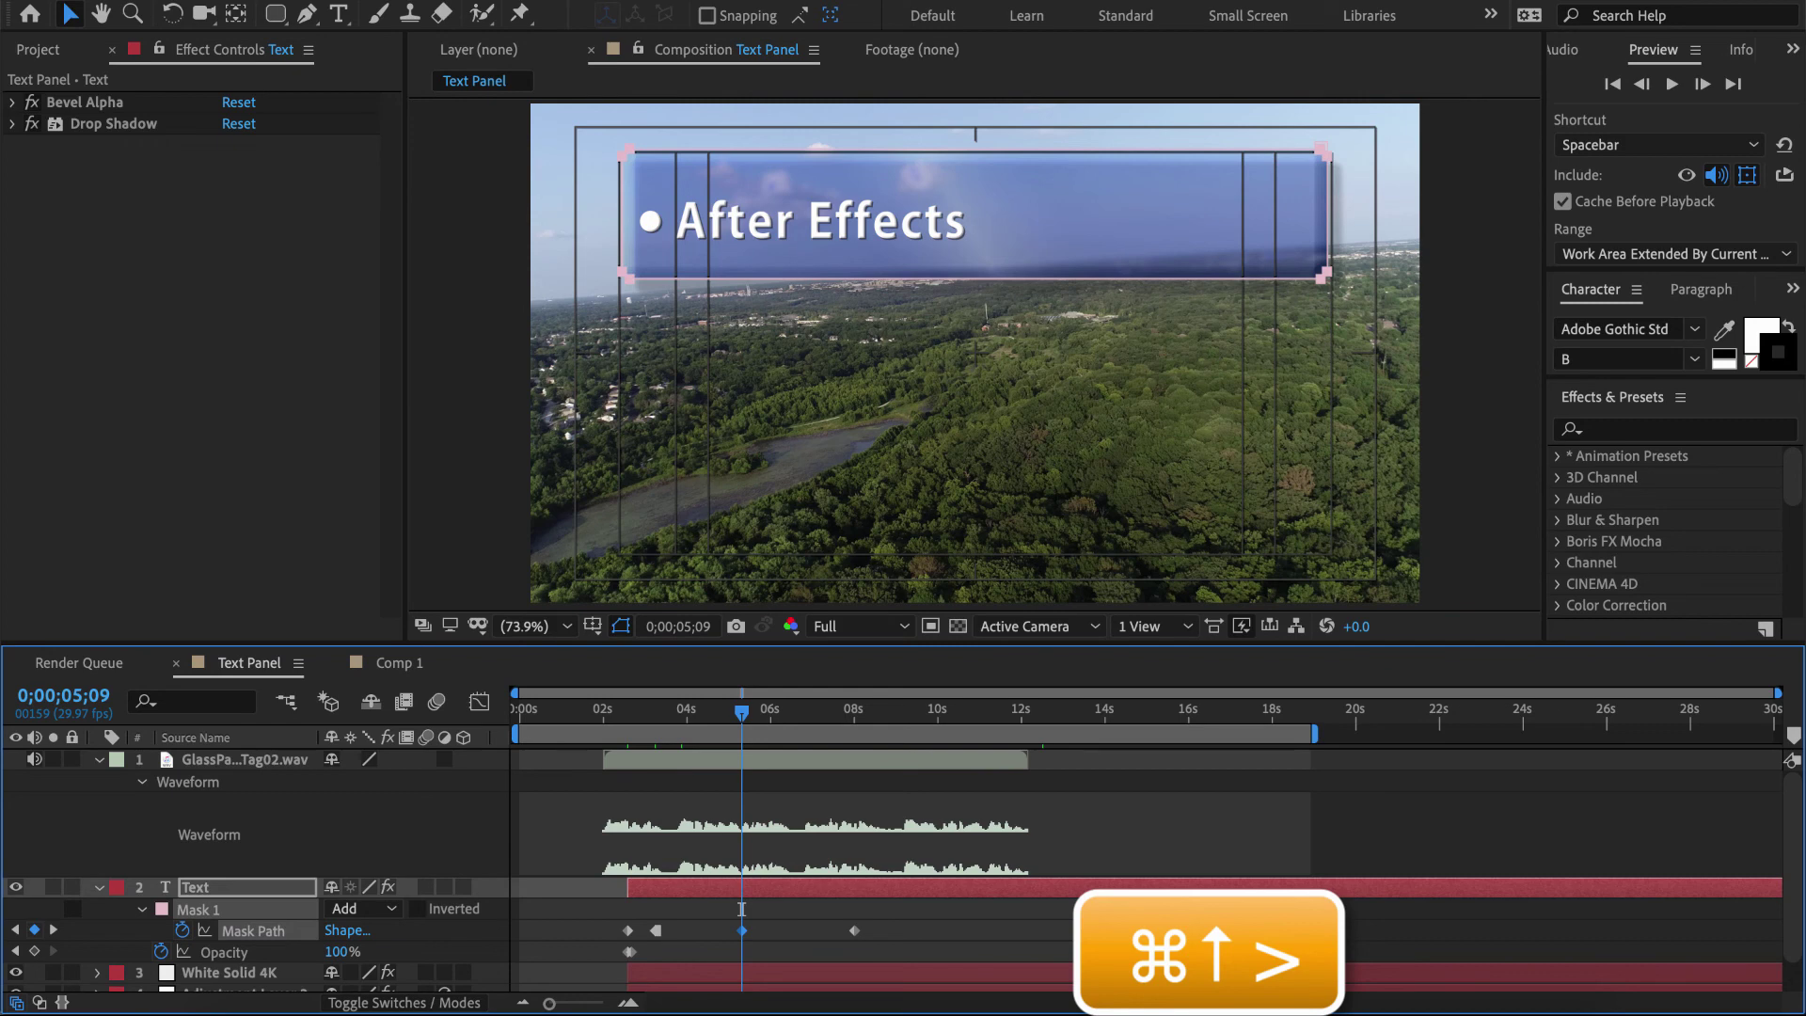
drag(741, 908, 769, 909)
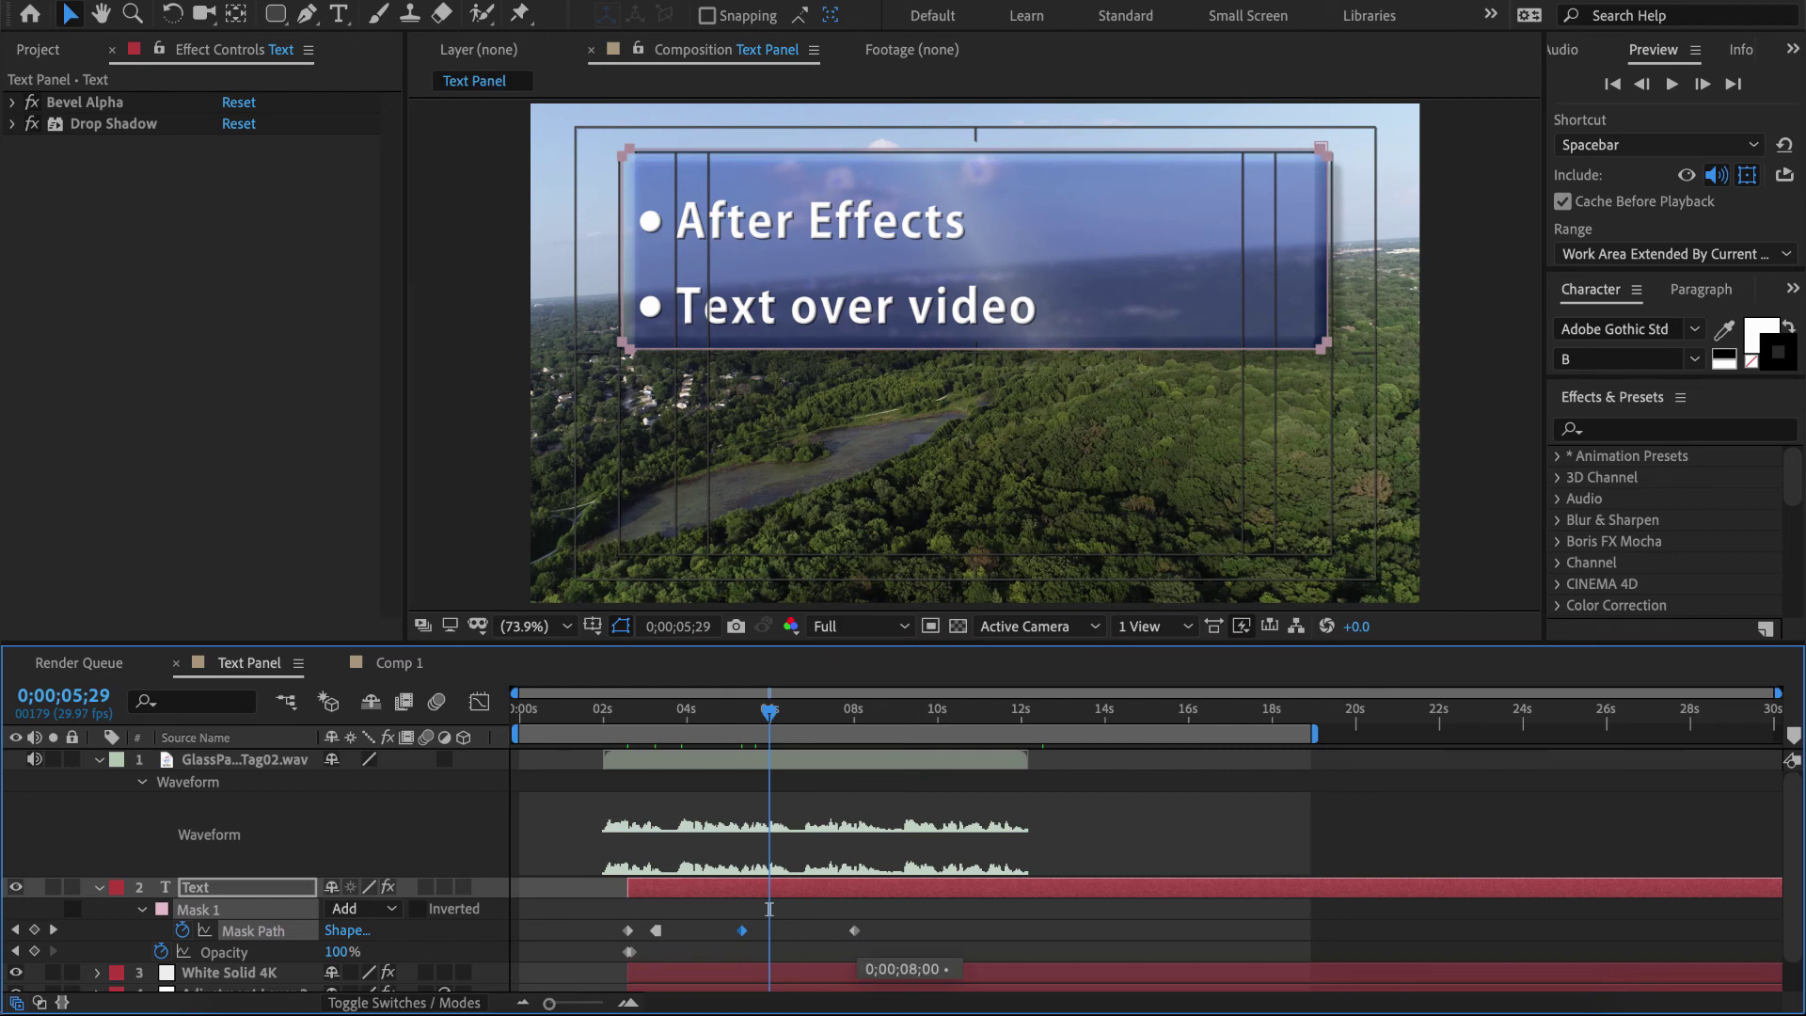
drag(854, 930, 832, 930)
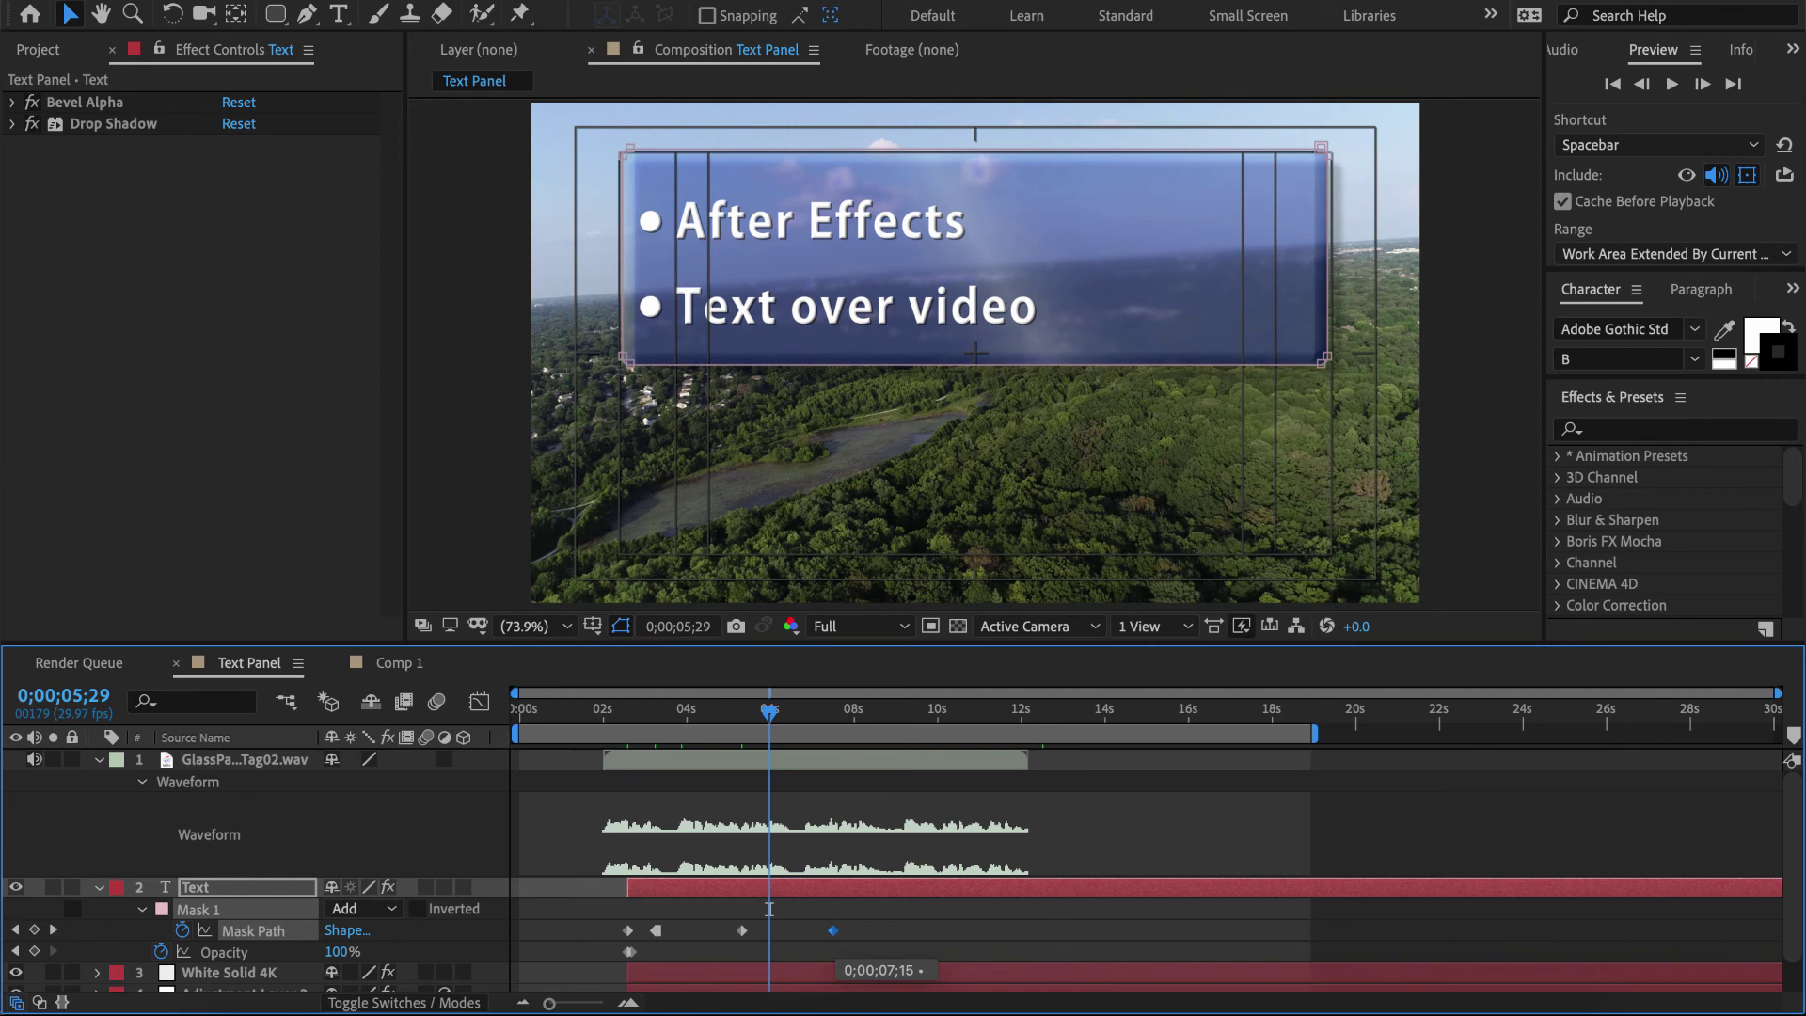
key(super+m)
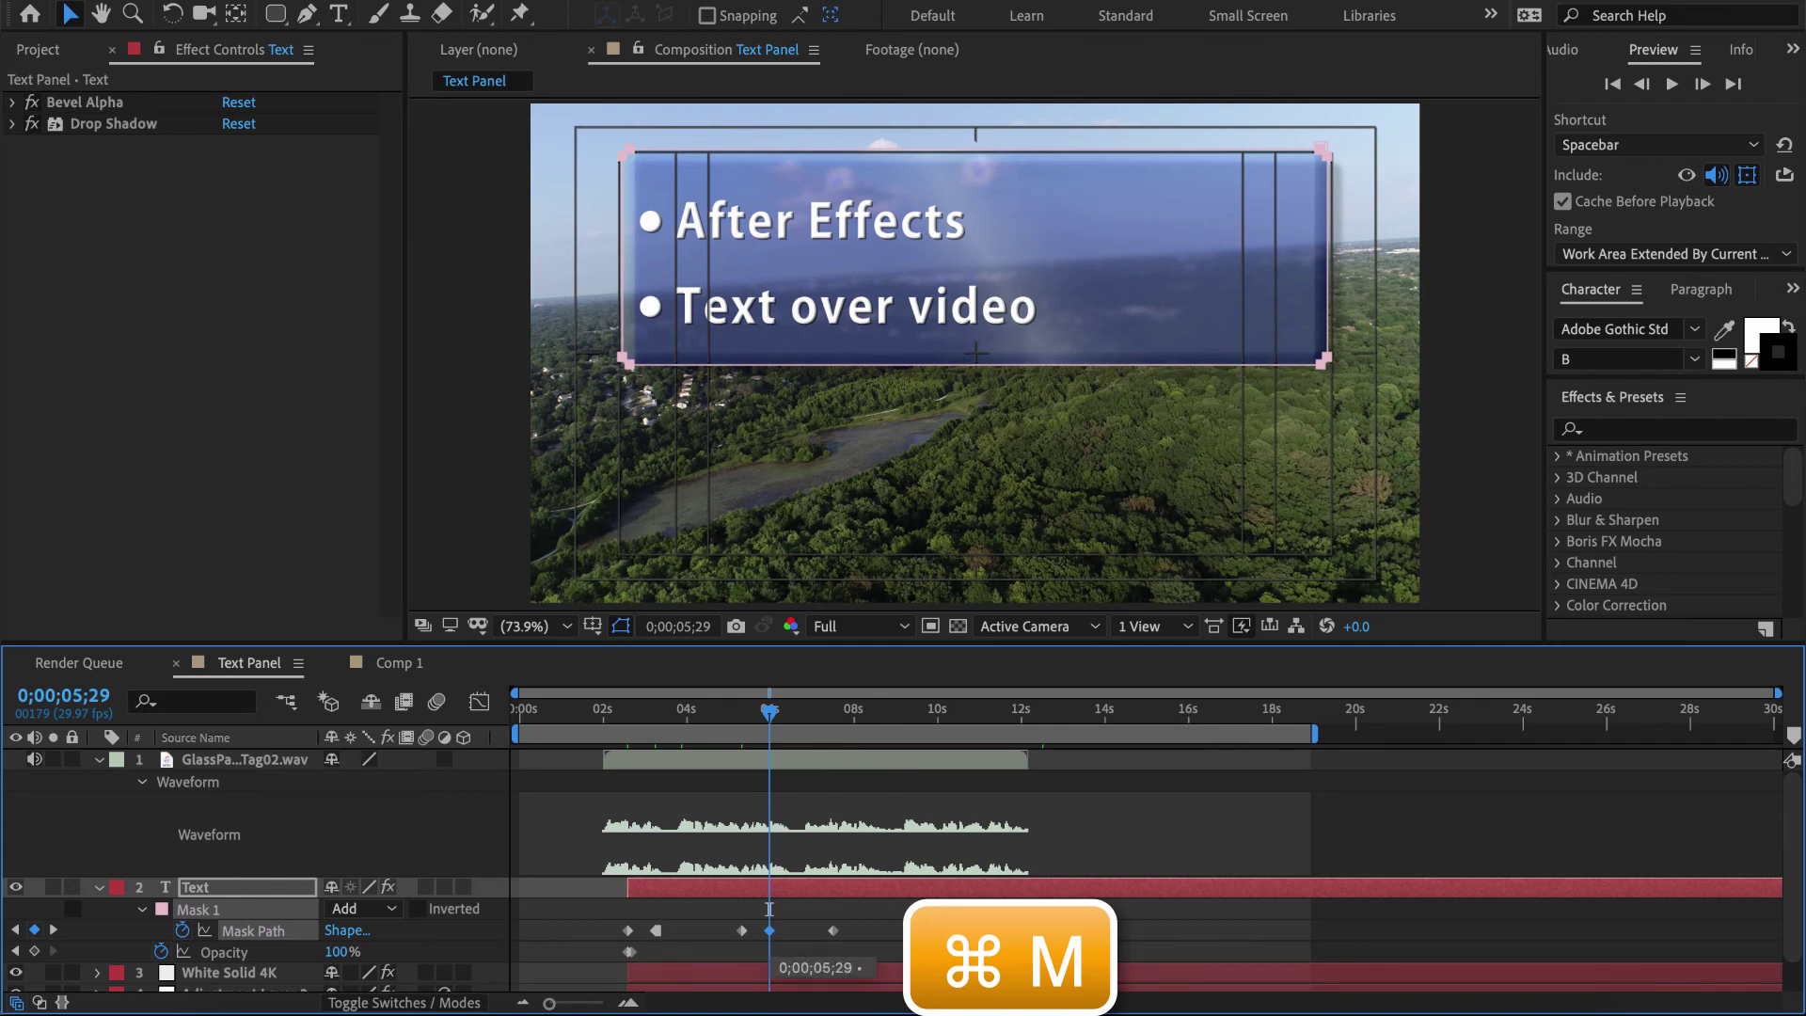
alt+super+click(769, 931)
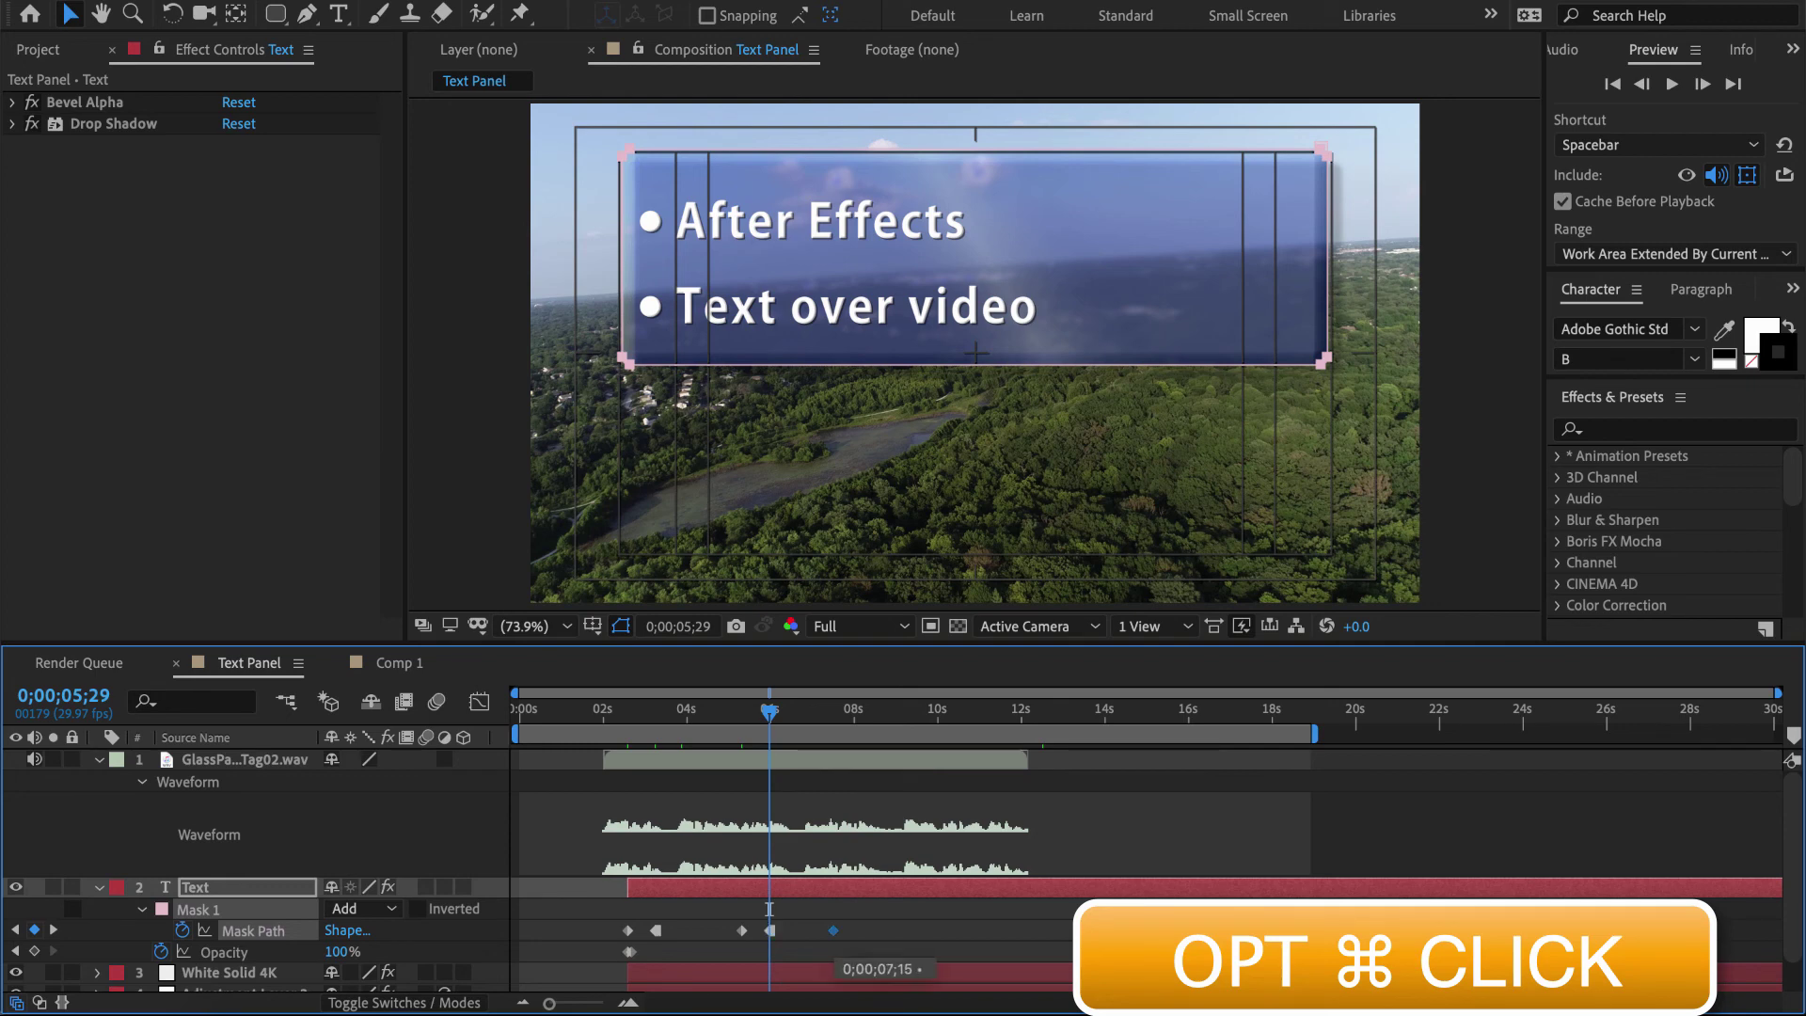
- Preview the narration and add a Mask Path keyframe with the second-bullet shape at 0;00;07;03
key(space)
drag(809, 713, 816, 712)
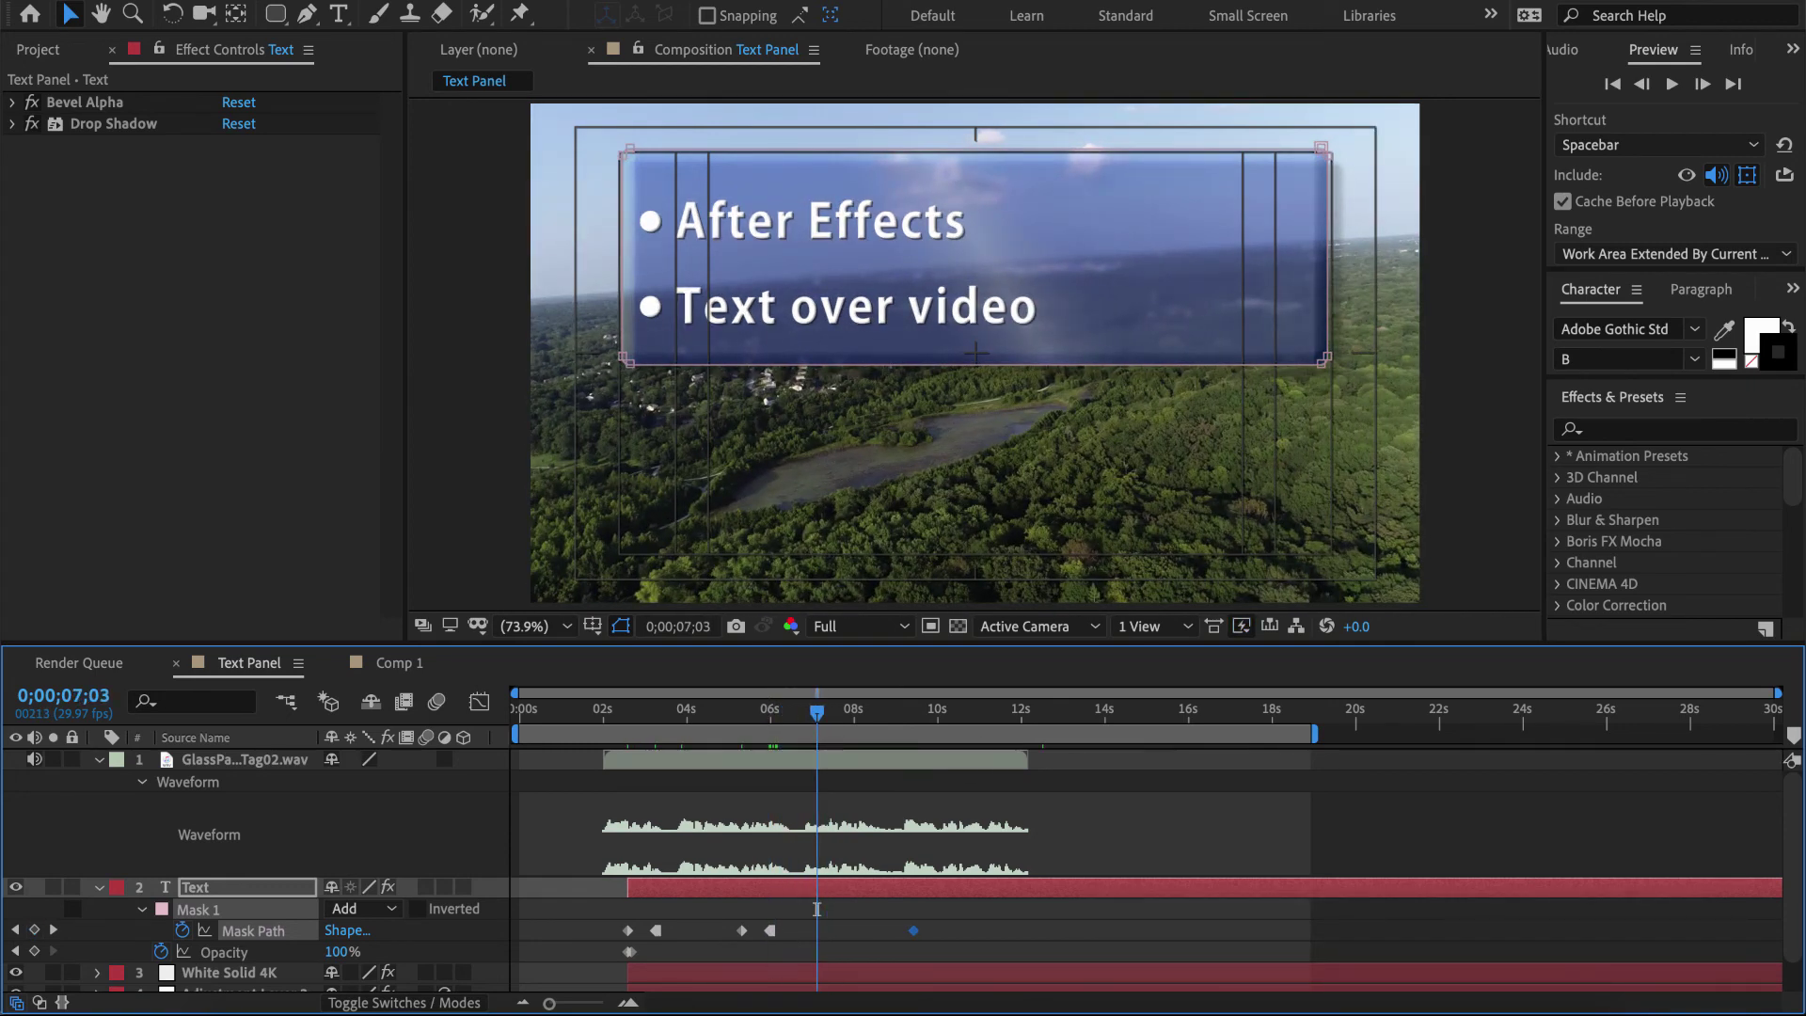
key(alt+shift+m)
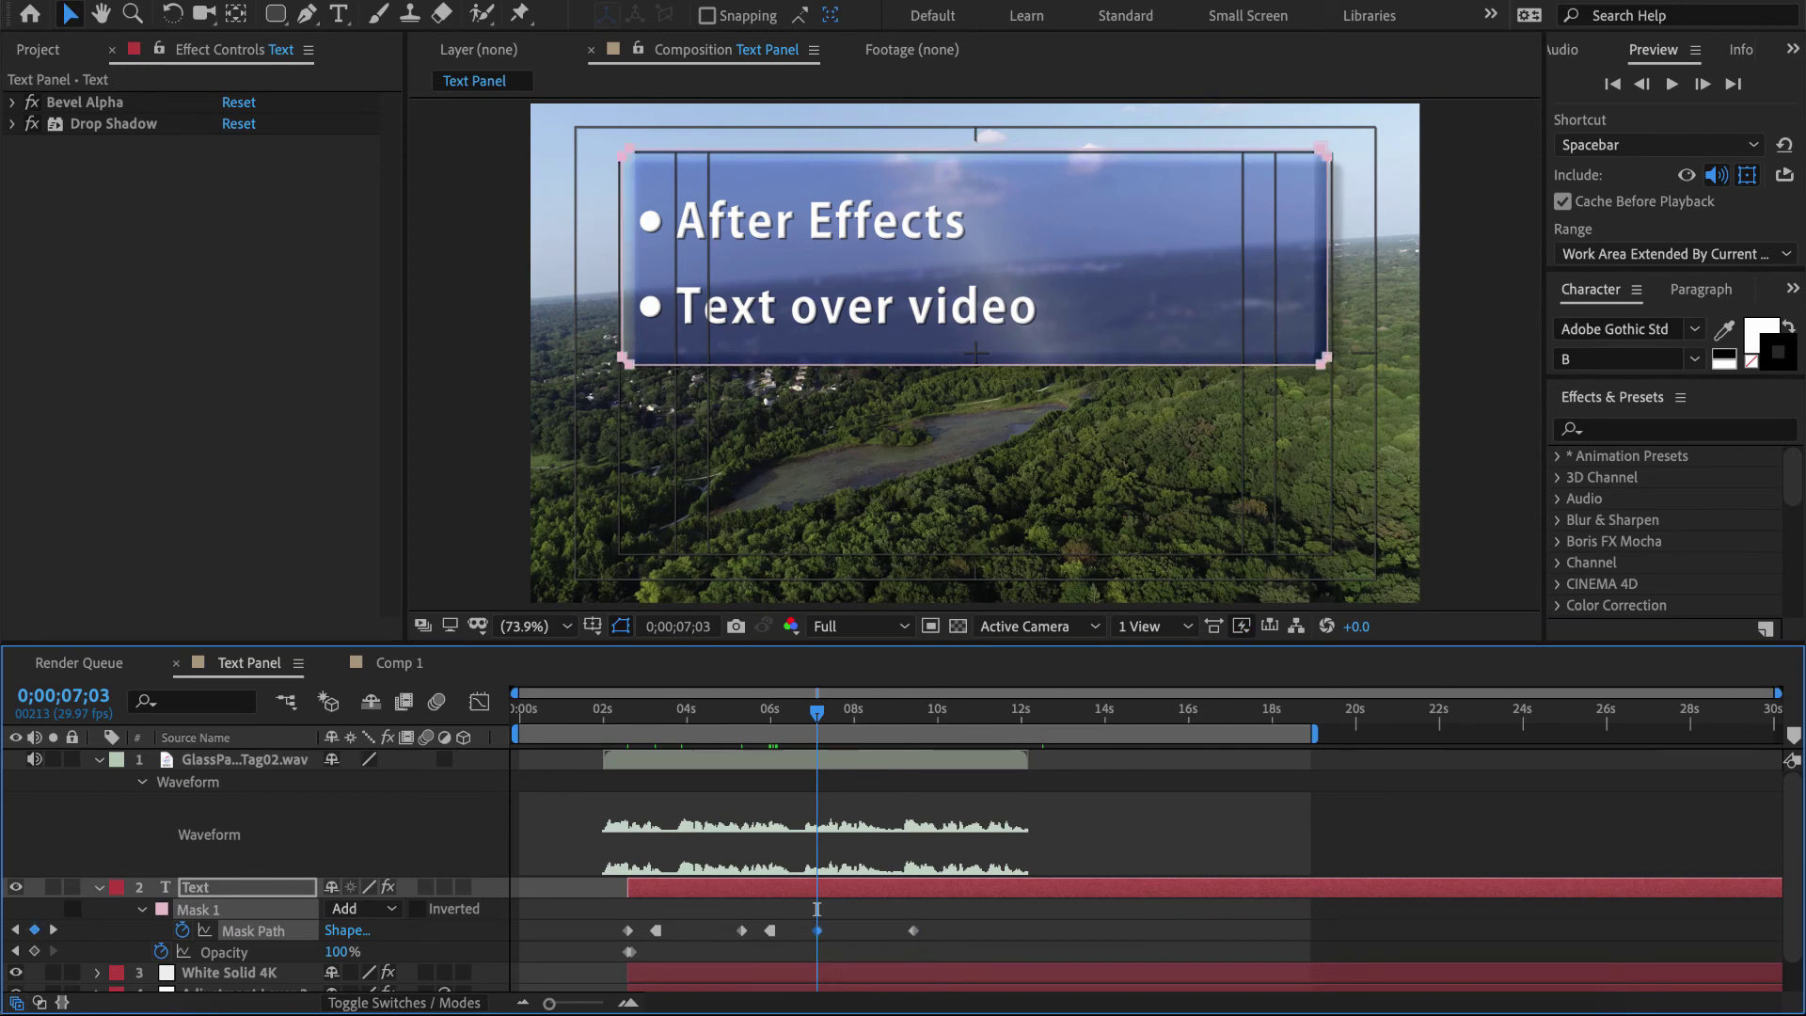
- Reveal the third bullet with a hold Mask Path keyframe at 0;00;07;23, moving the final keyframe to about 11.5 seconds
key(shift+Page_Down)
key(shift+Page_Down)
drag(914, 931, 1001, 930)
key(alt+shift+m)
ctrl+alt+click(845, 930)
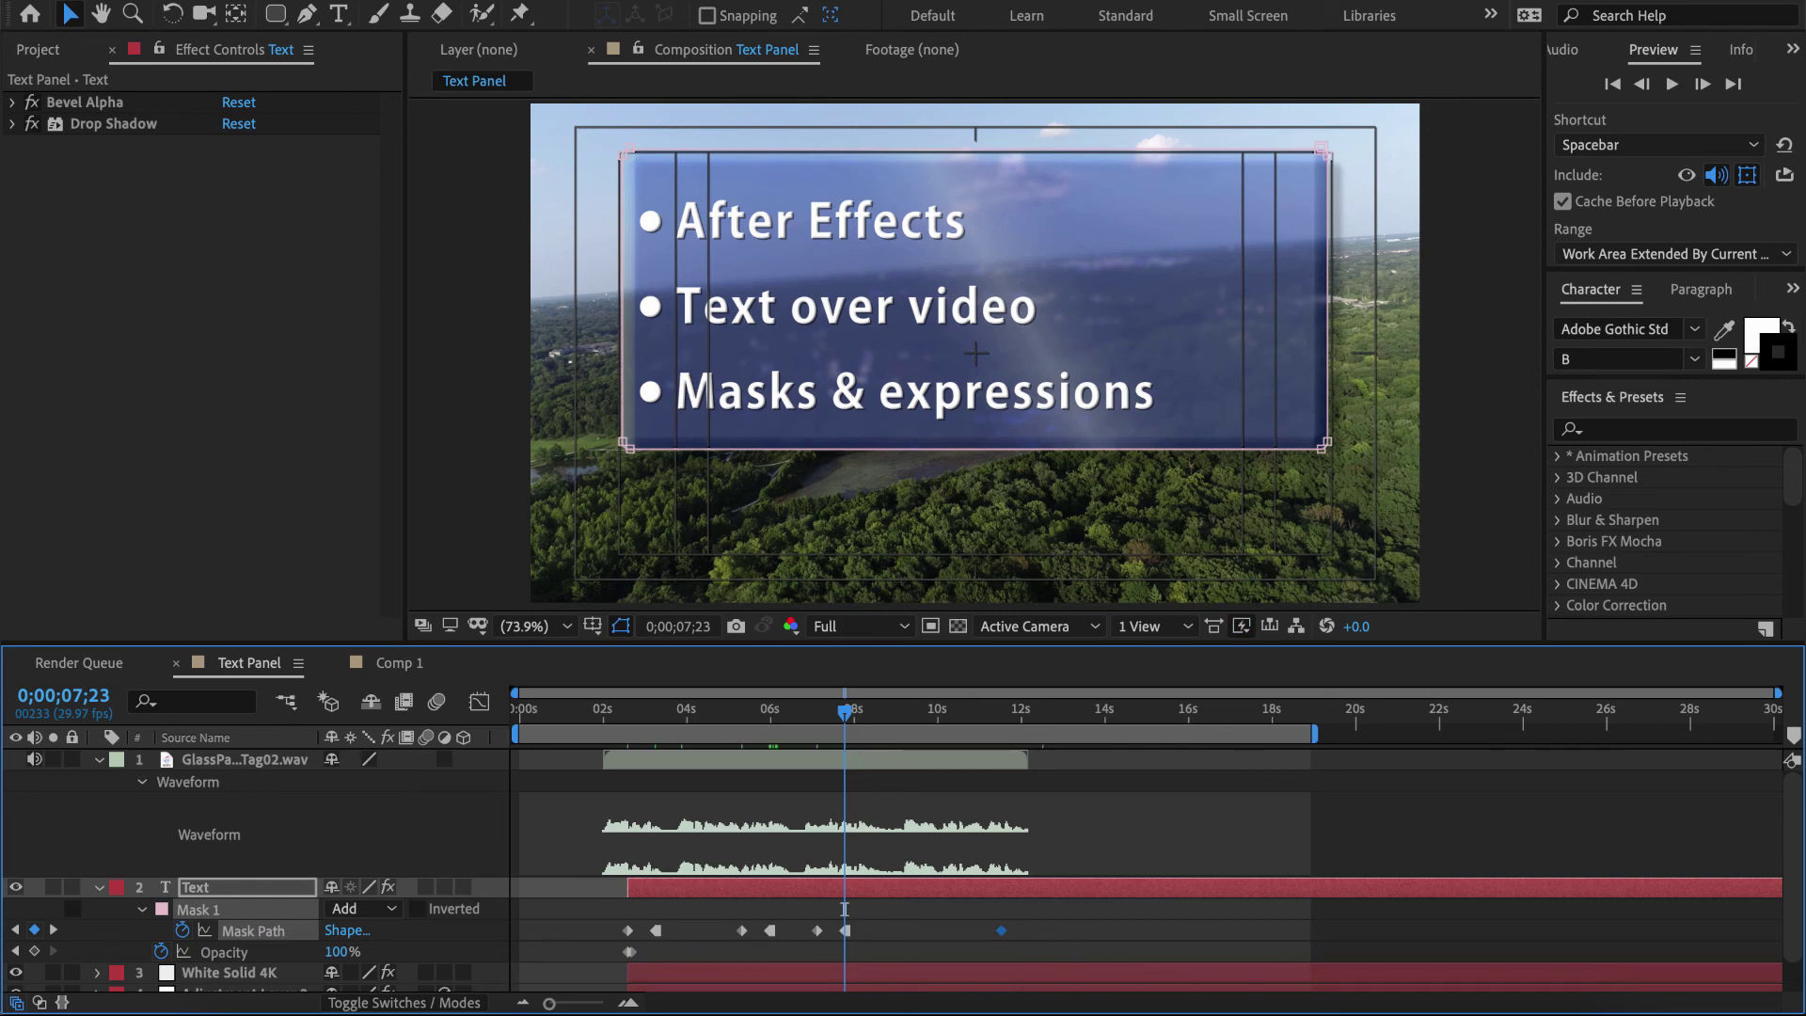
- Place a Mask Path keyframe with the third-bullet shape at 0;00;10;04, move the final keyframe to 0;00;10;24 and preview the reveal
key(space)
key(space)
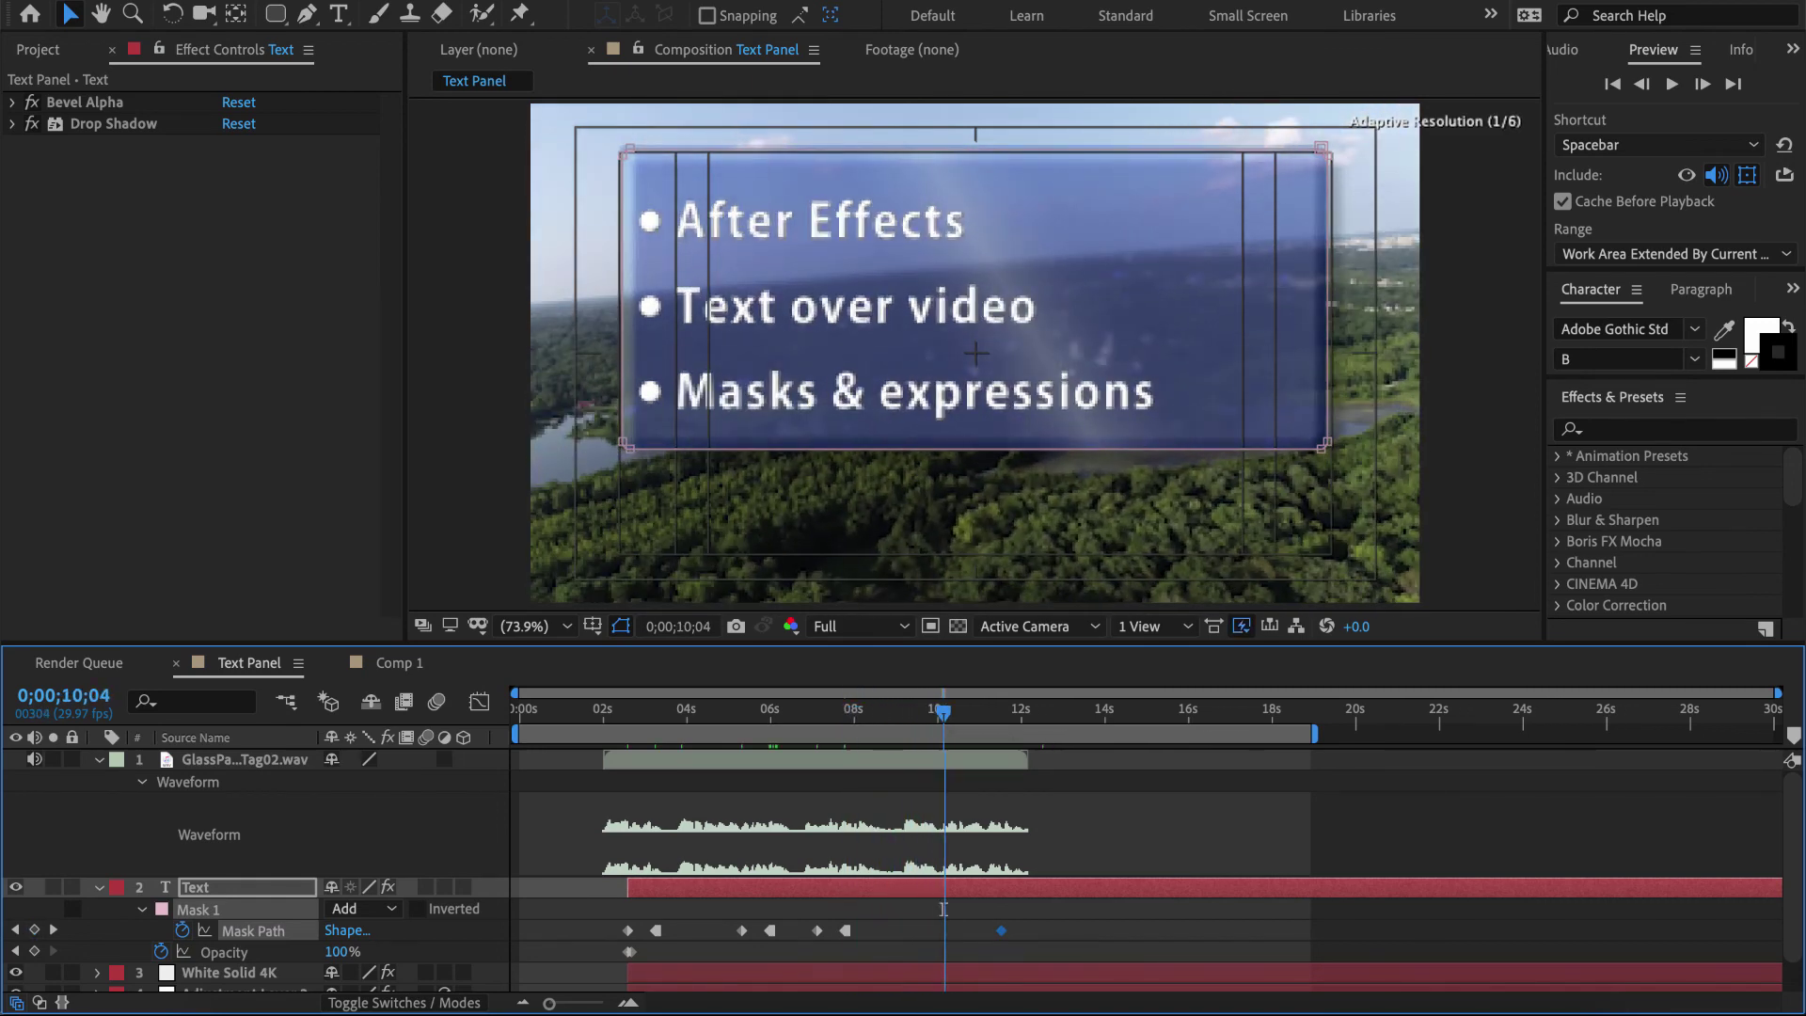
key(alt+shift+m)
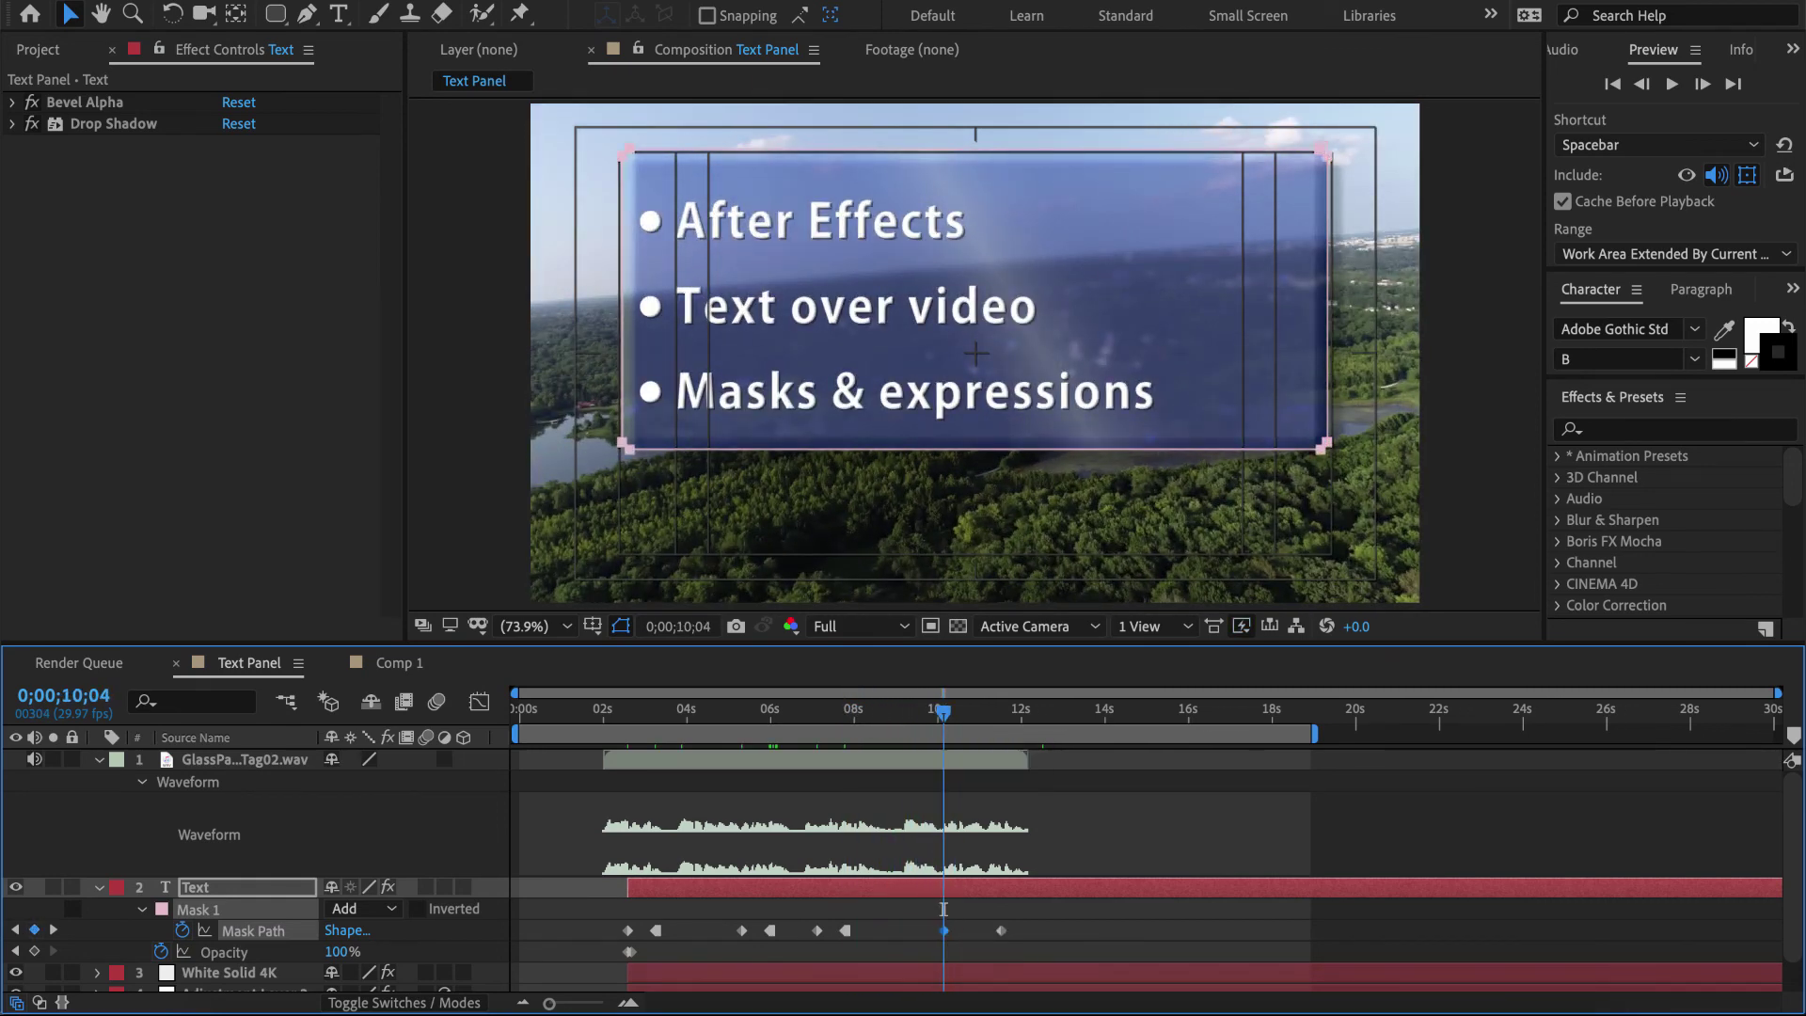
key(shift+Page_Down)
key(shift+Page_Down)
drag(1000, 930, 971, 931)
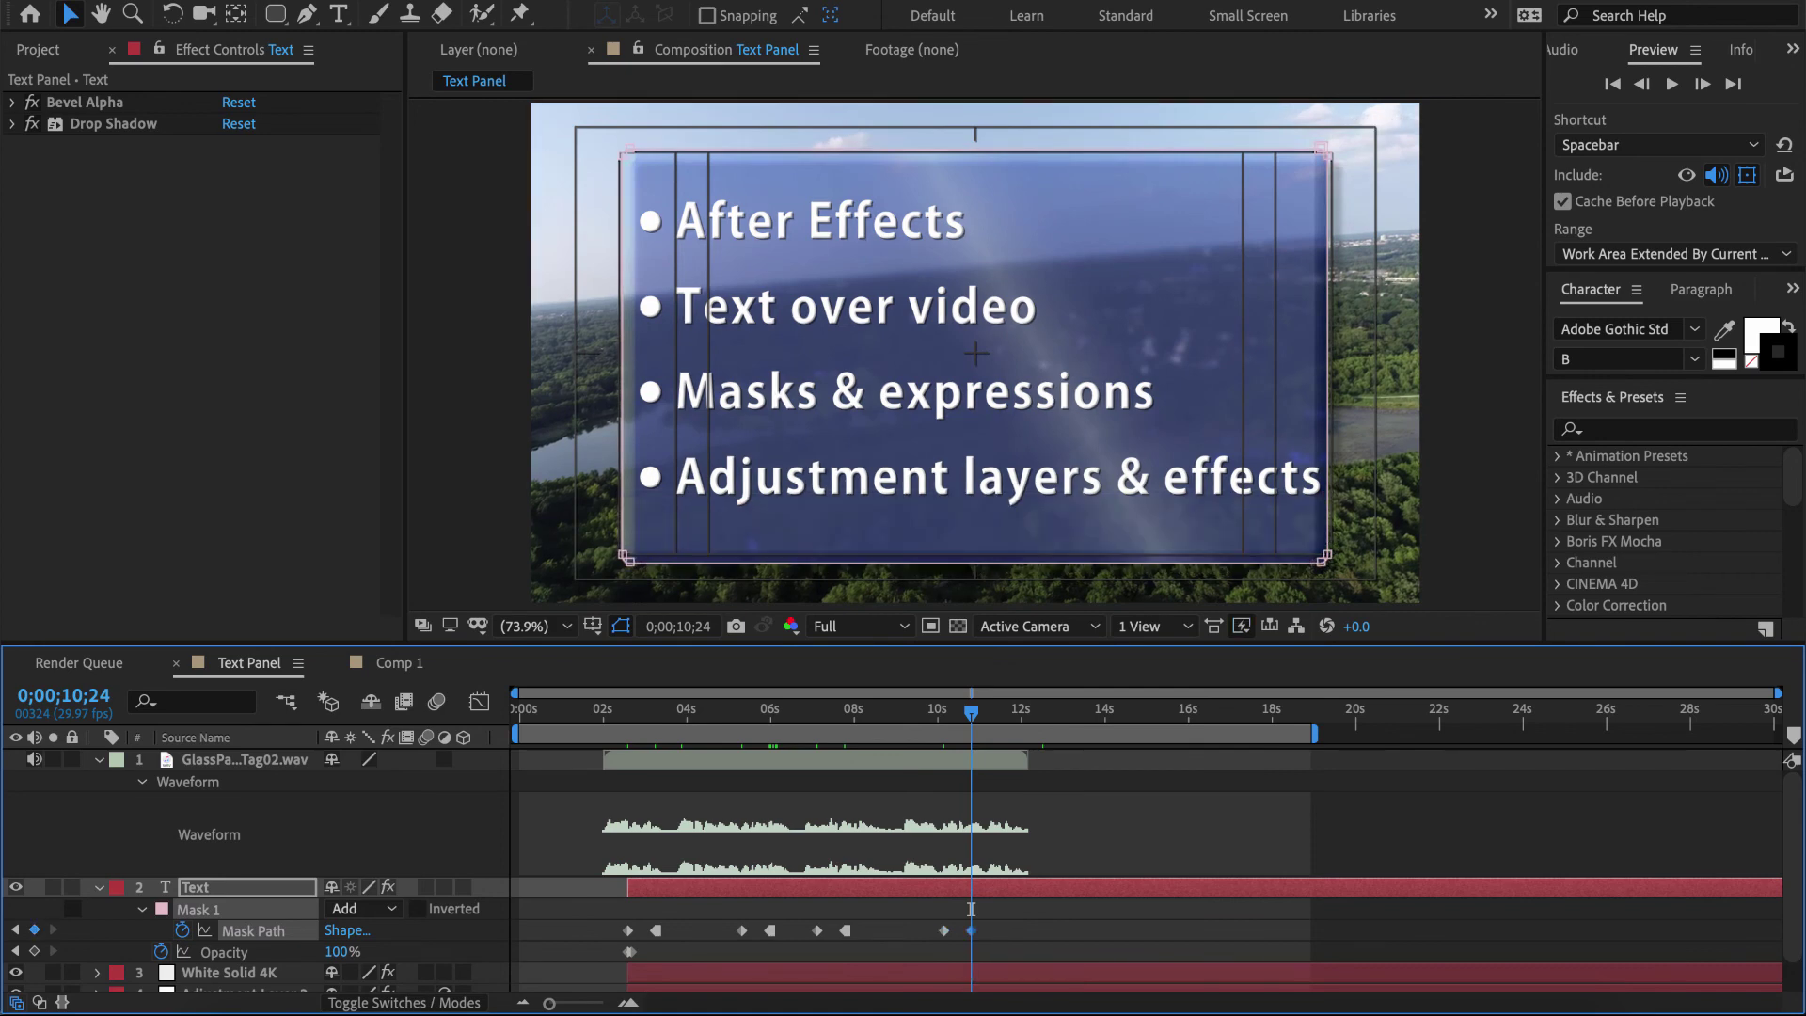
key(space)
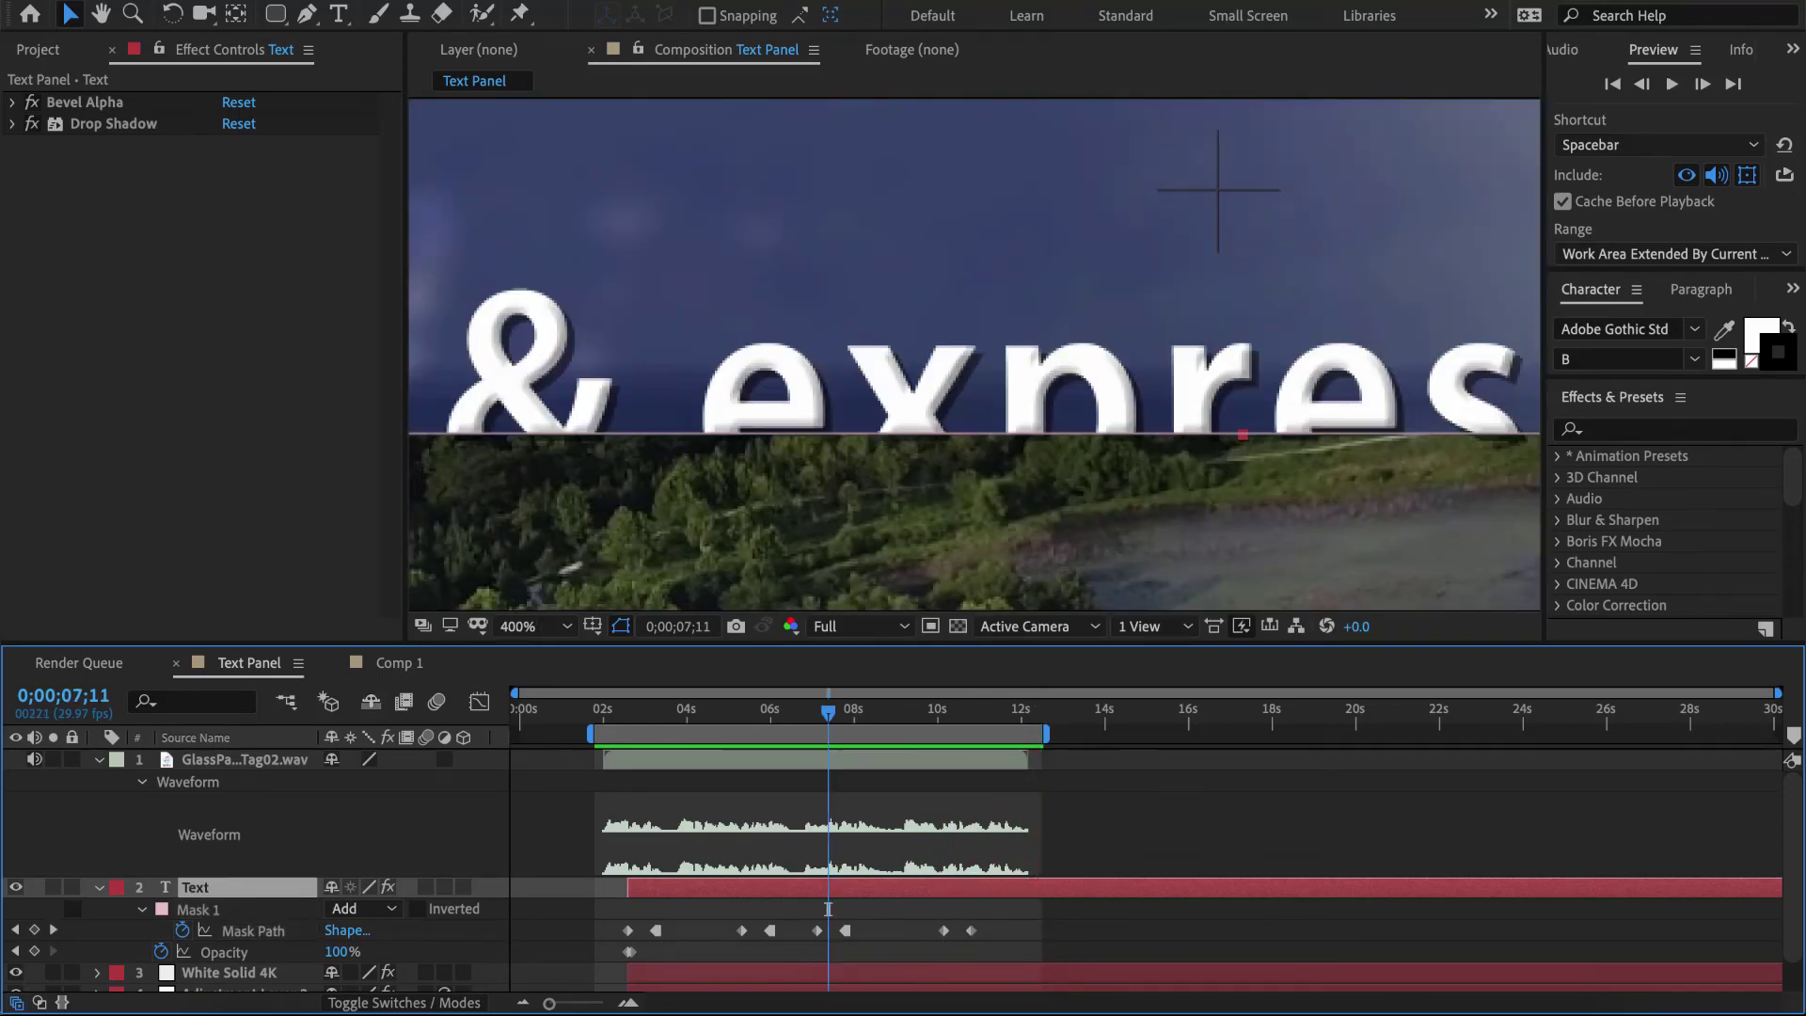
- Set the Text layer's Mask Feather to 10 pixels and its Mask Expansion to -8 pixels
key(m)
key(m)
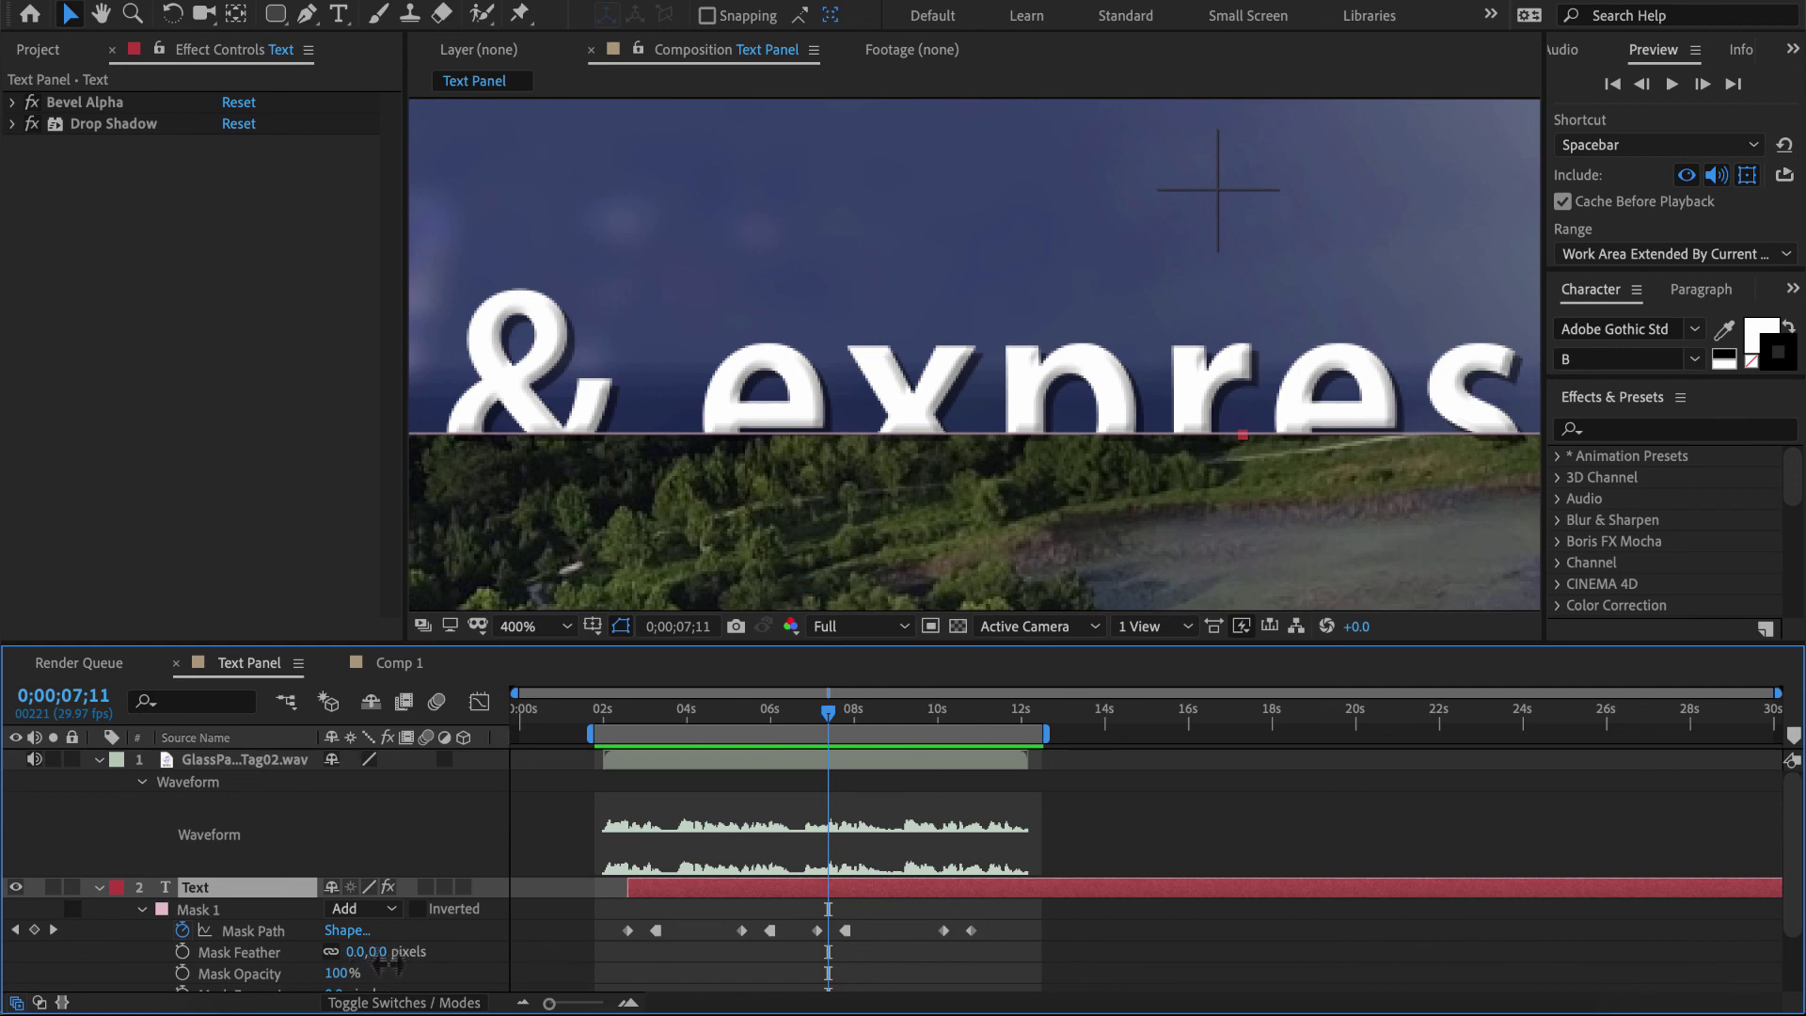
drag(385, 963, 403, 969)
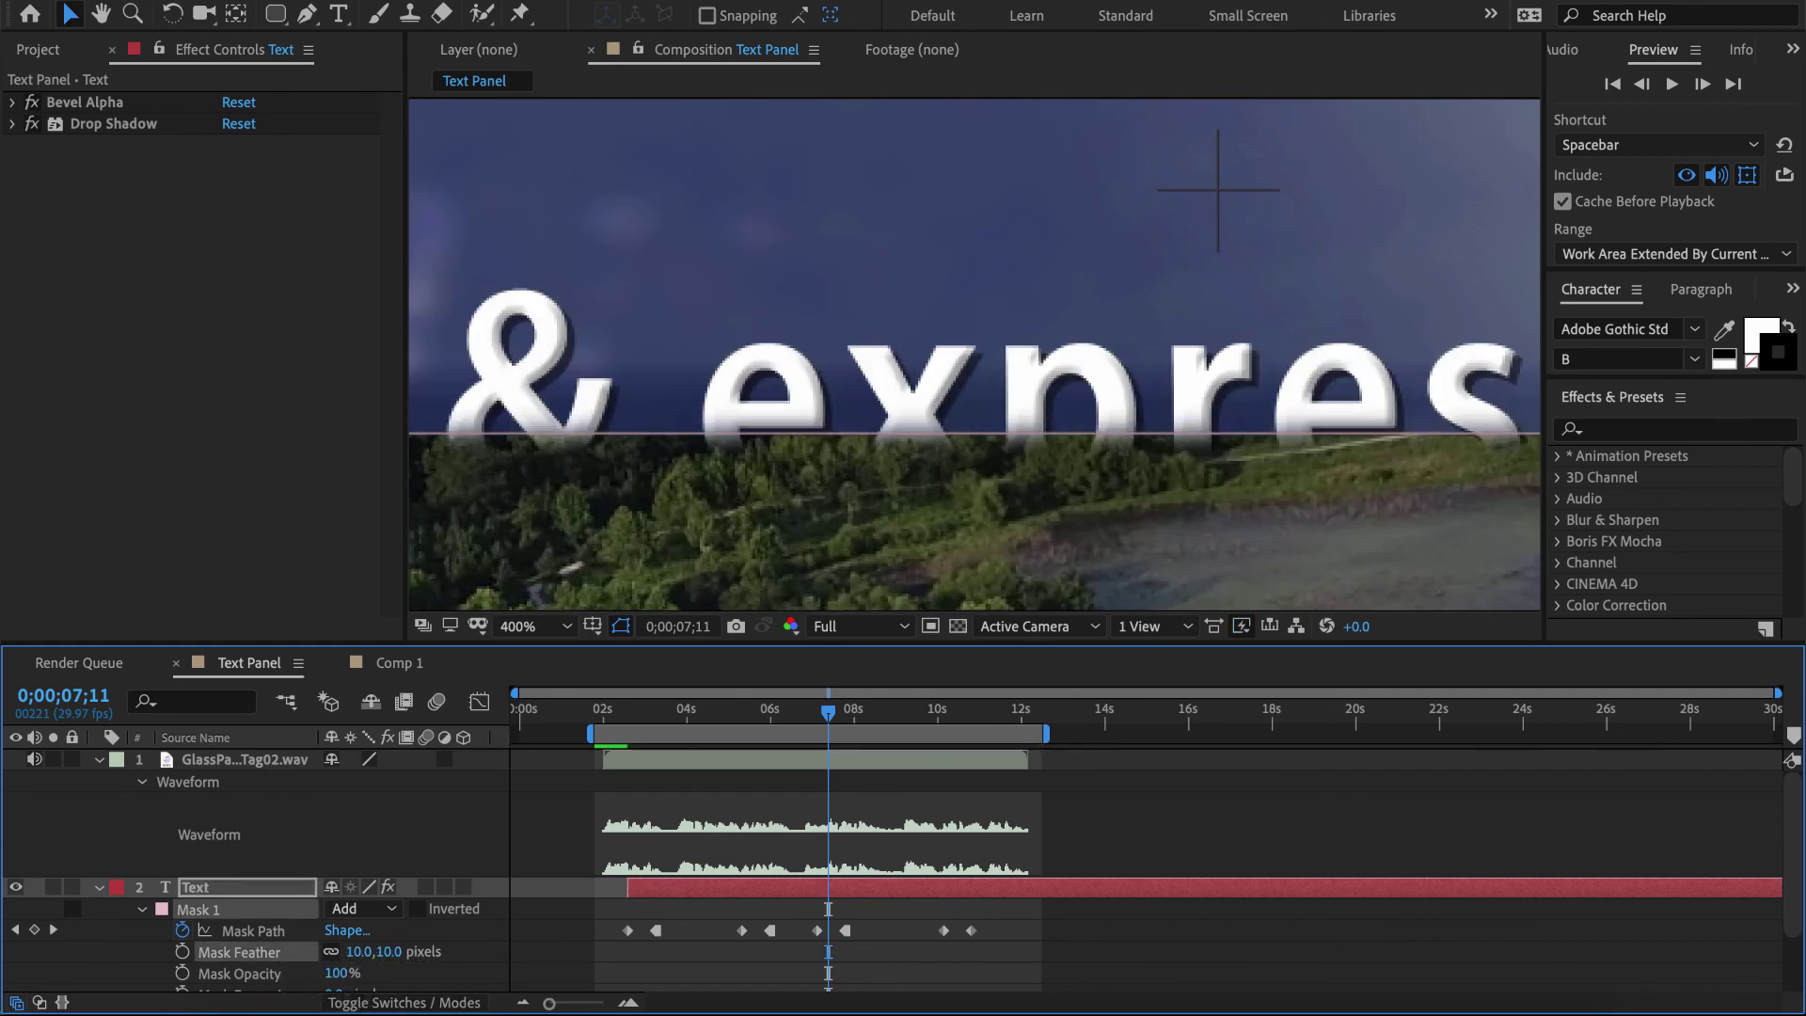
scroll(903, 870, down, 2)
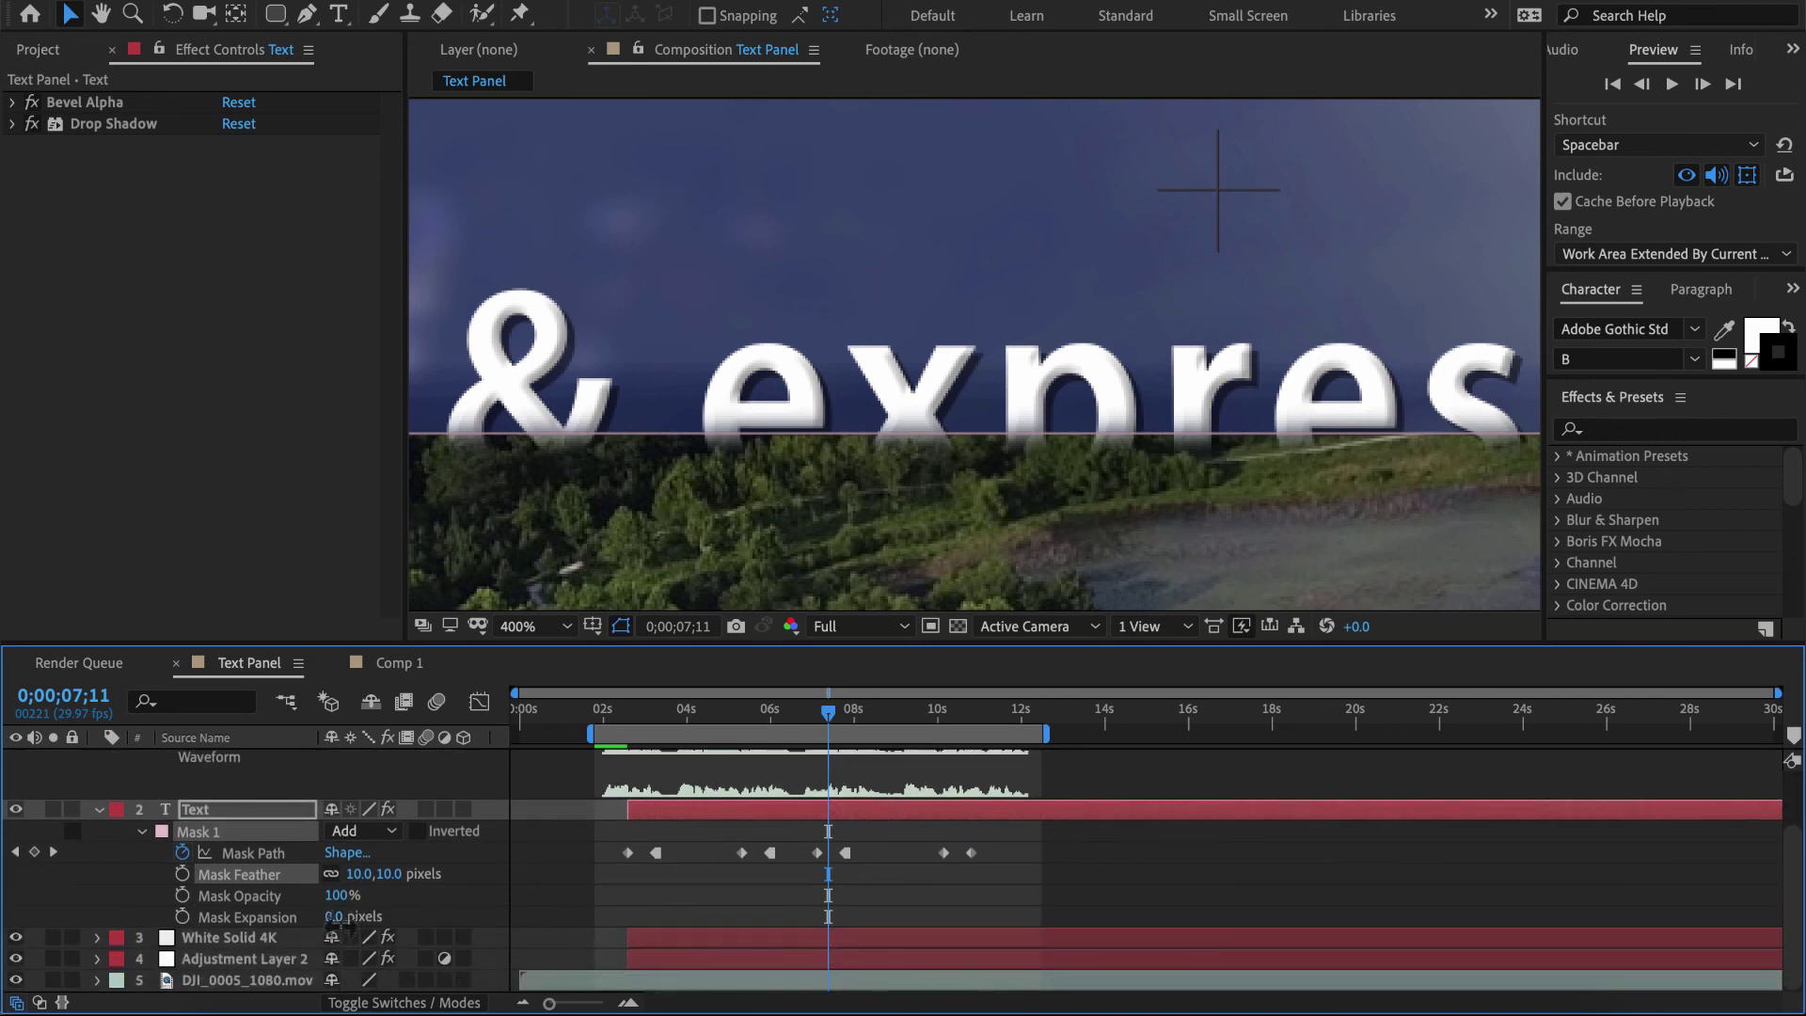
click(335, 918)
text(-9)
key(Return)
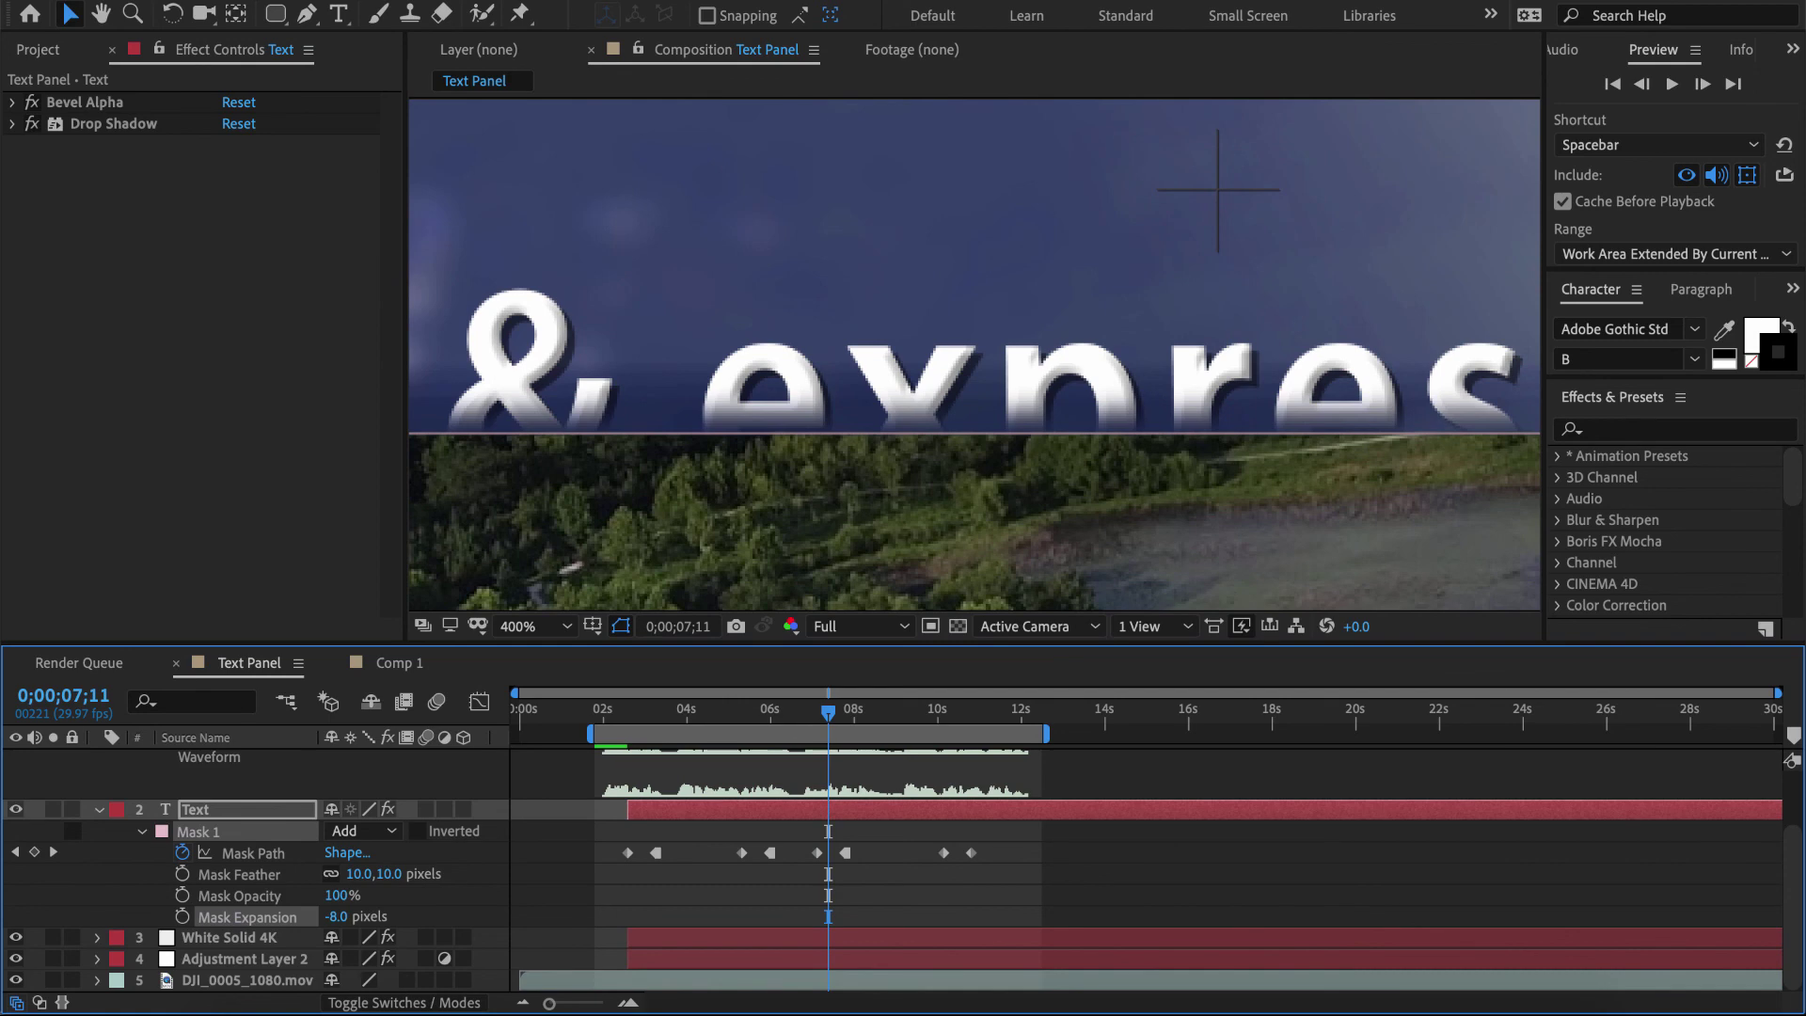
- Fit the whole composition in view and scrub through the bullet reveal to check the softened mask edge, ending at 0;00;10;24
key(shift+slash)
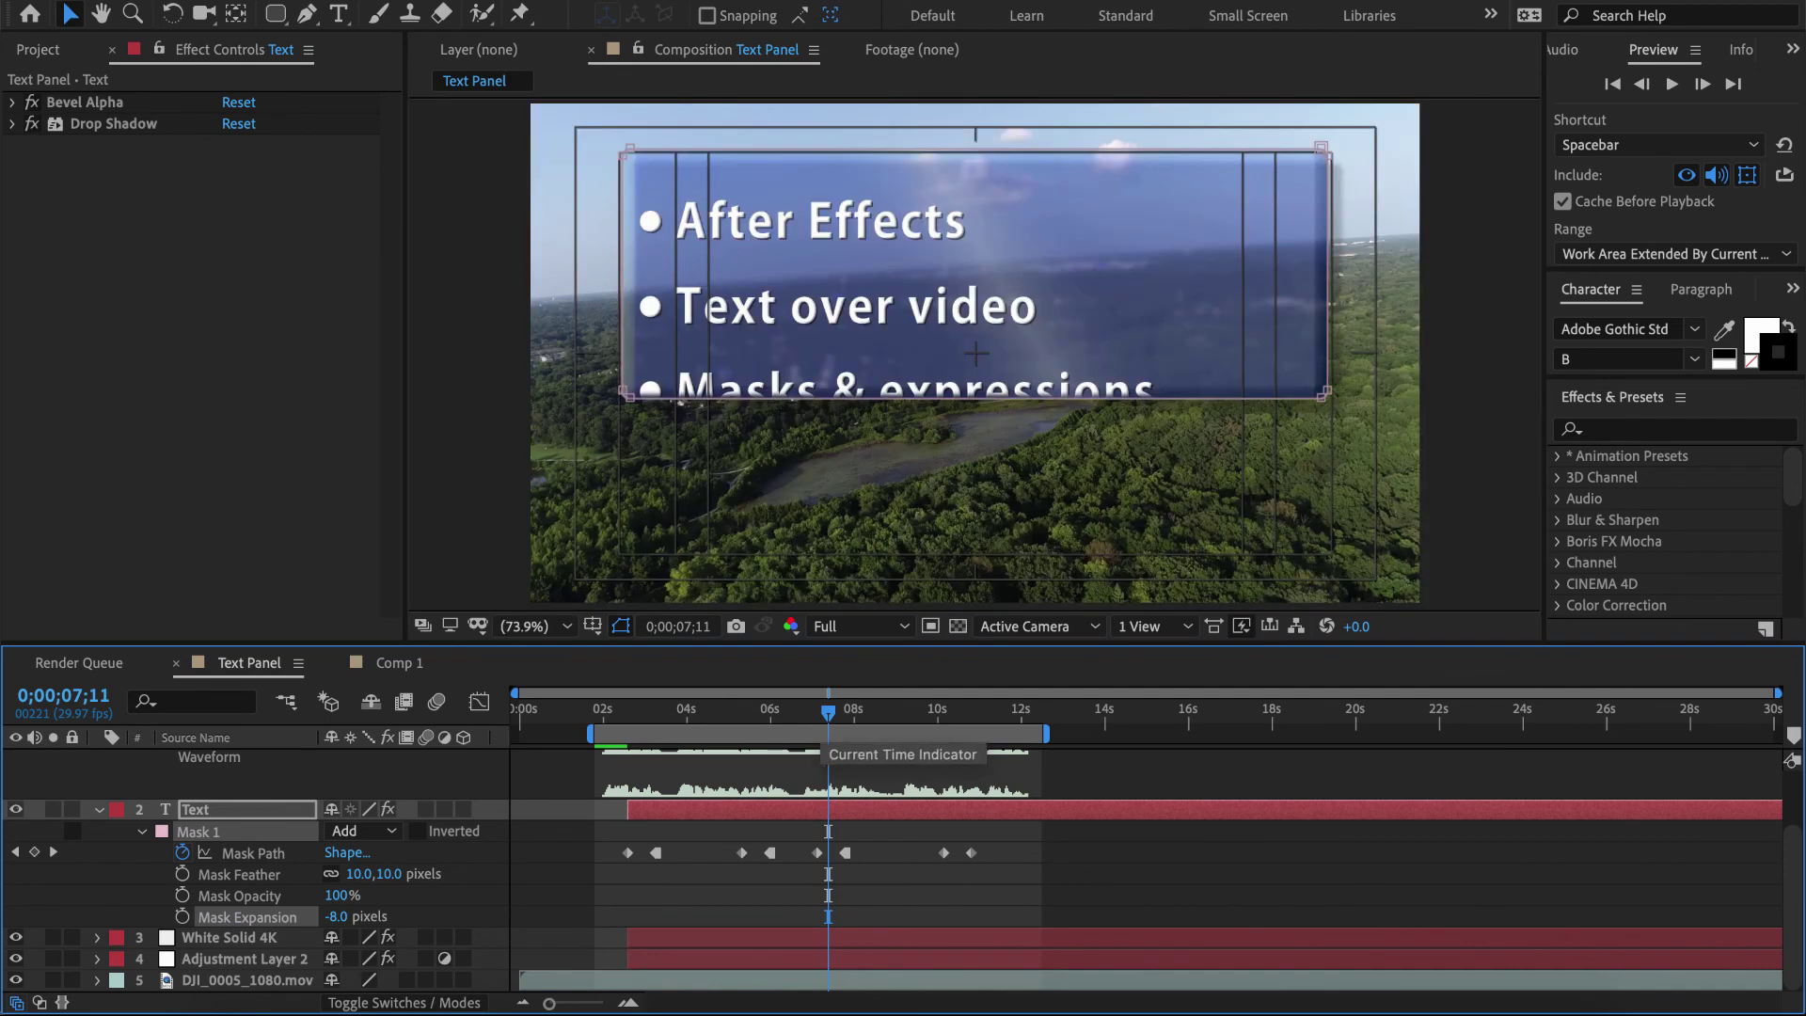
click(736, 715)
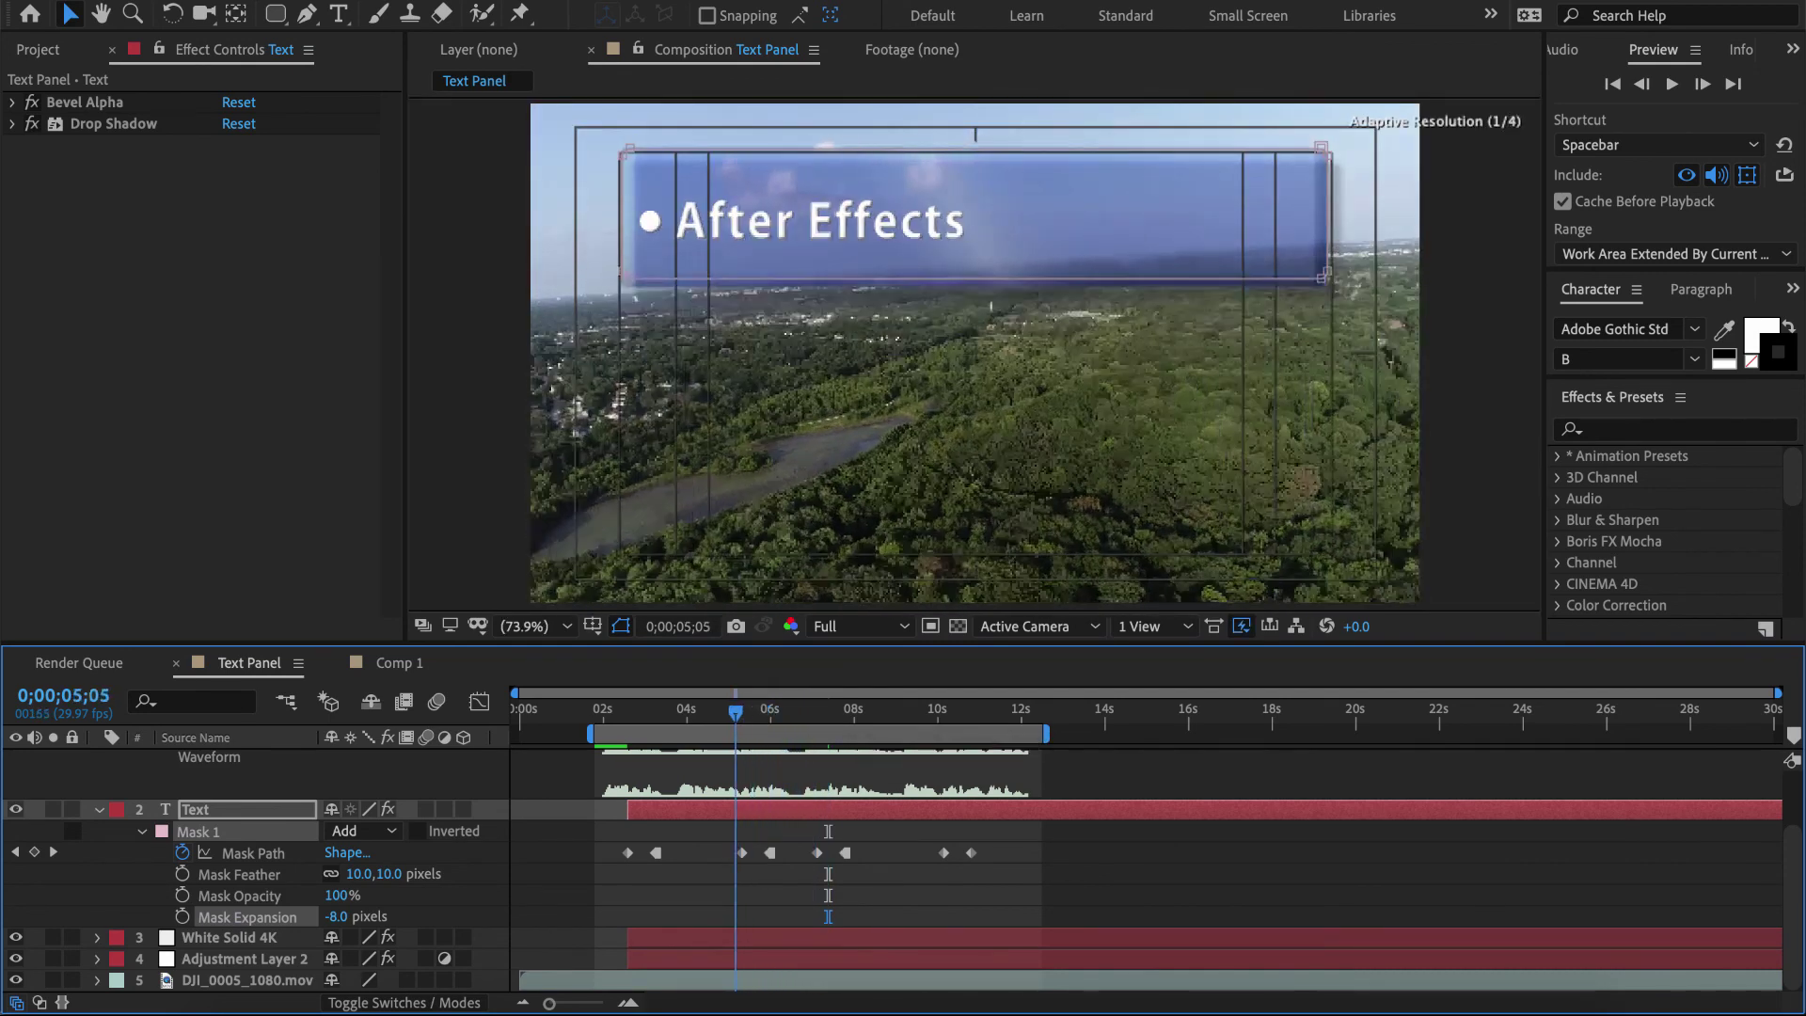
drag(735, 713, 621, 713)
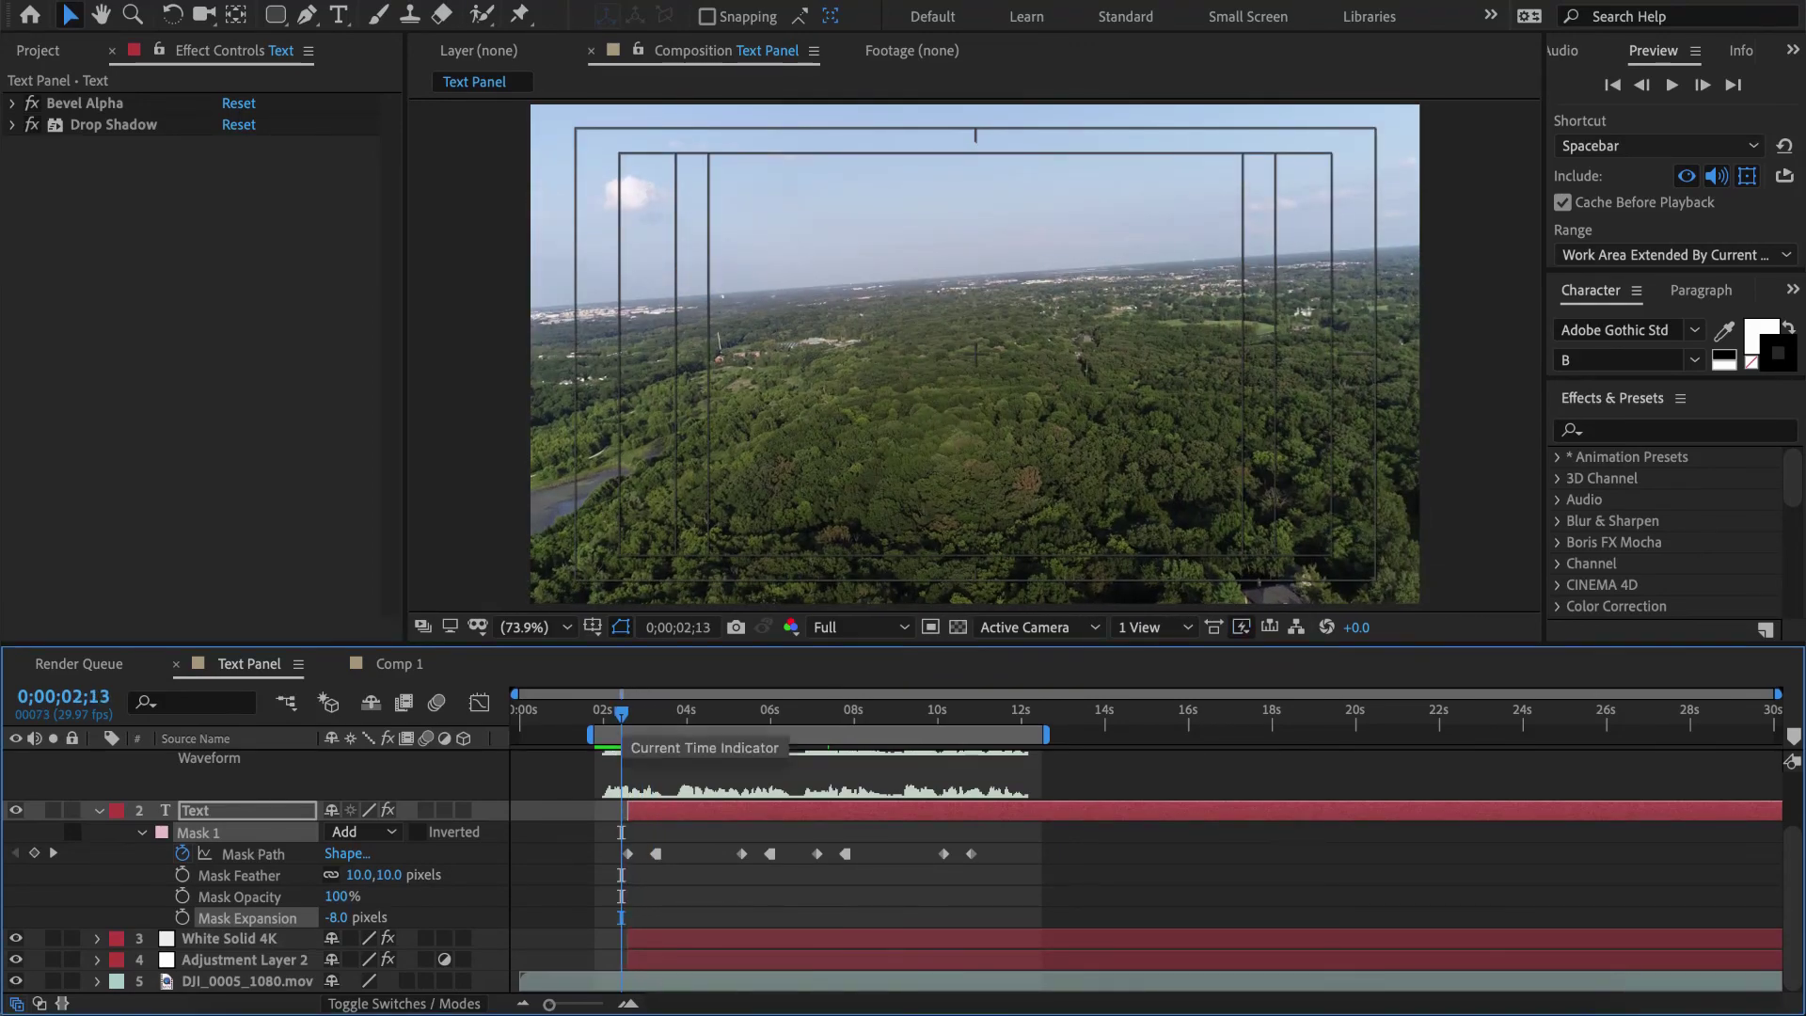
drag(621, 713, 996, 713)
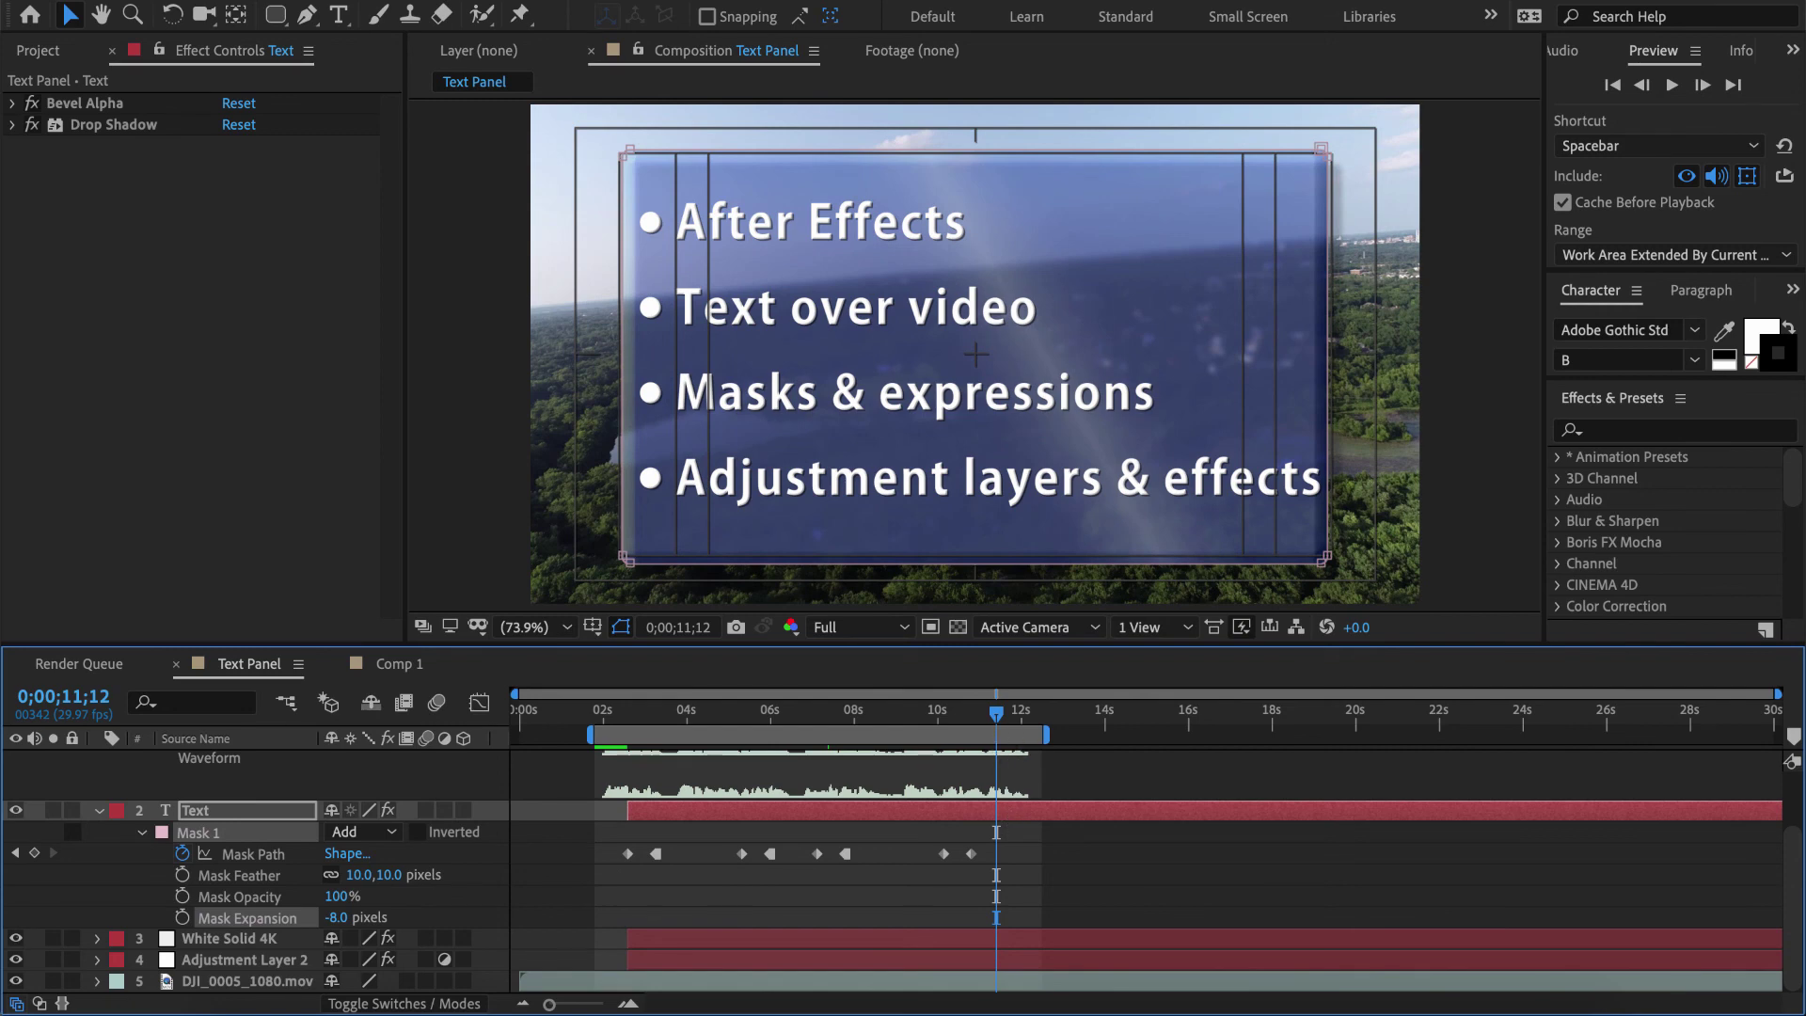
drag(996, 714, 971, 715)
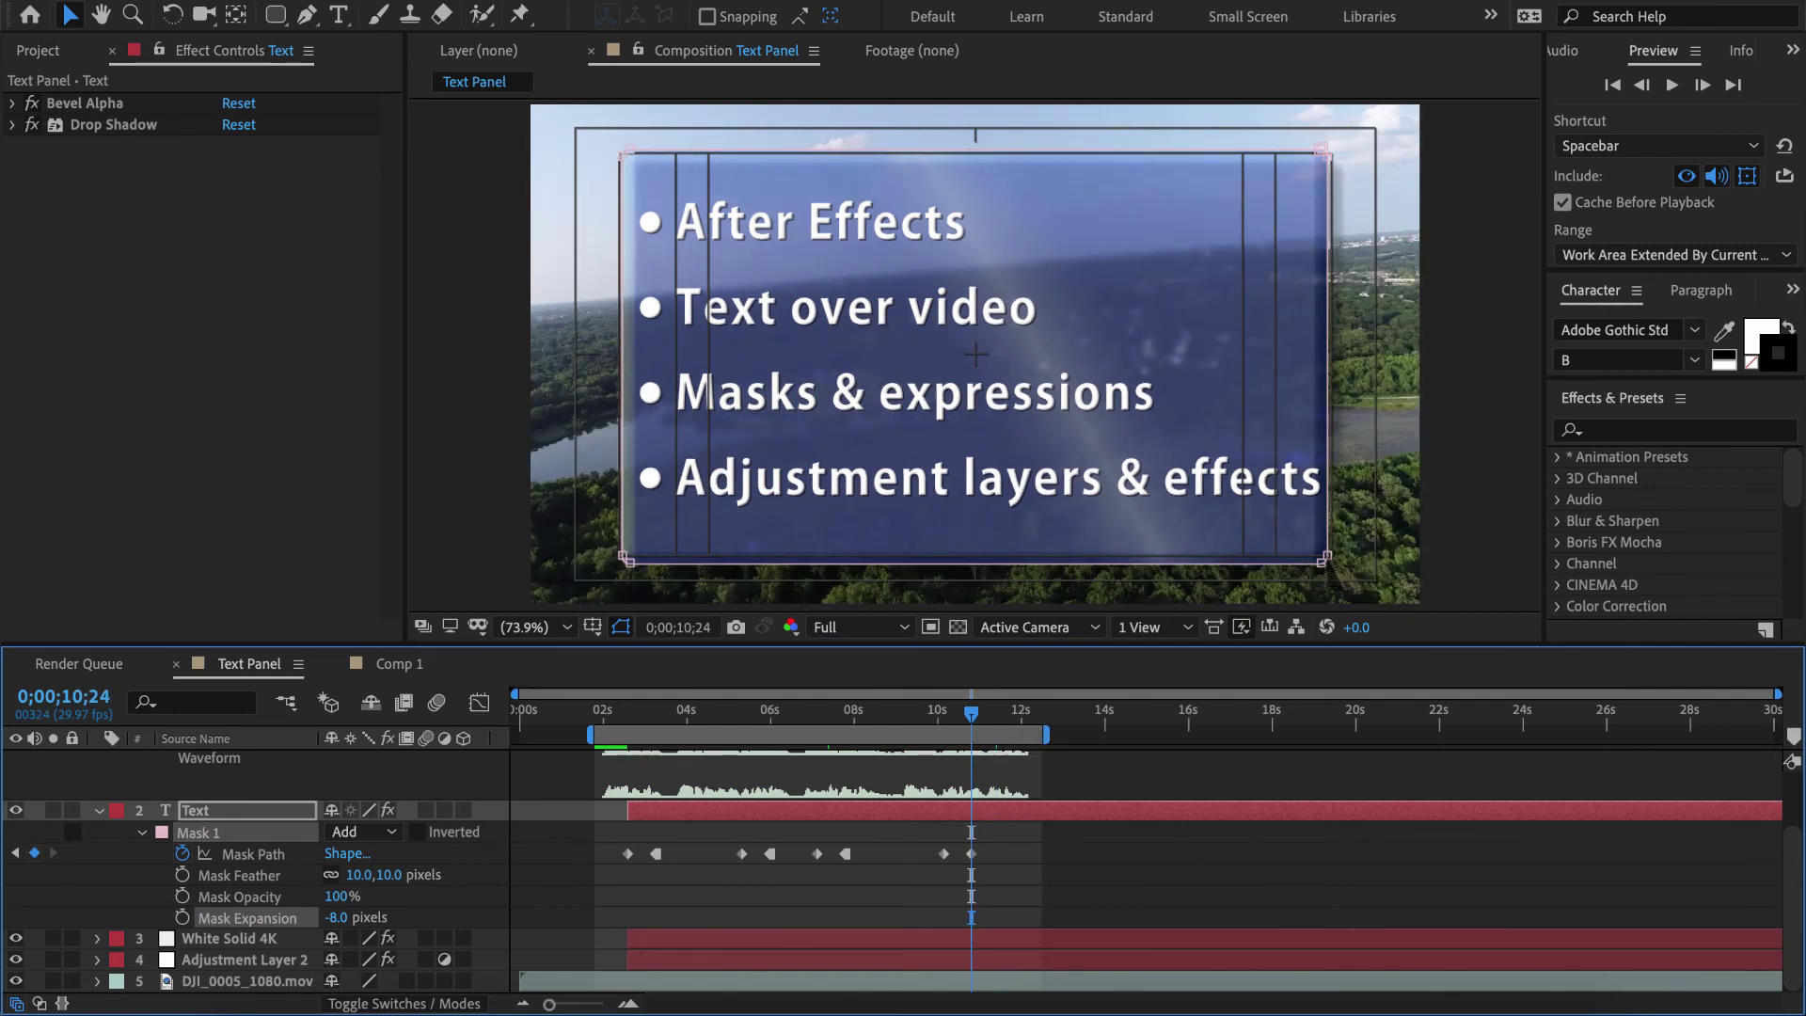